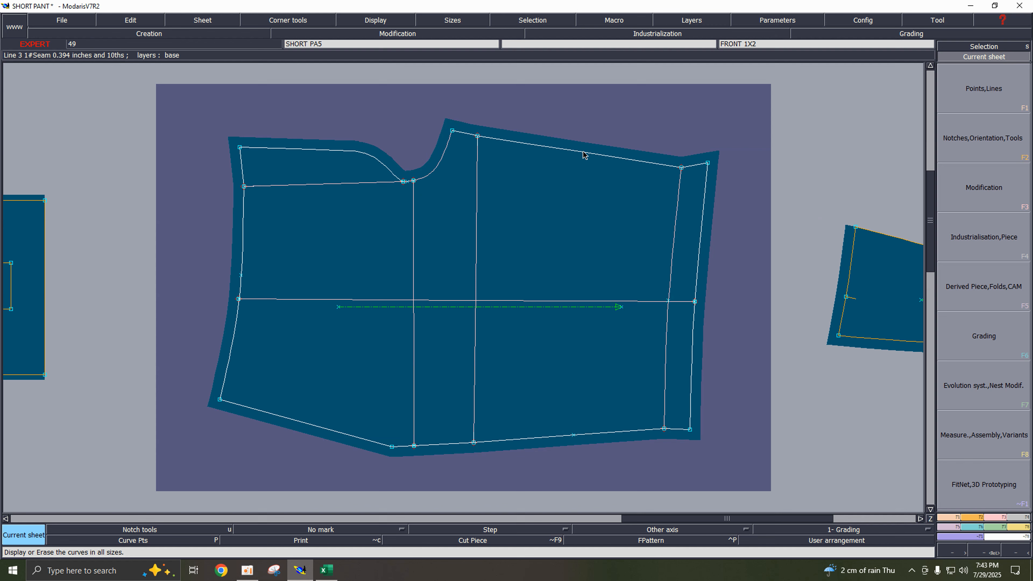
- Add a dynamic length measure along the front piece's inseam down to the hem line and pin the piece's points
key(l)
click(583, 153)
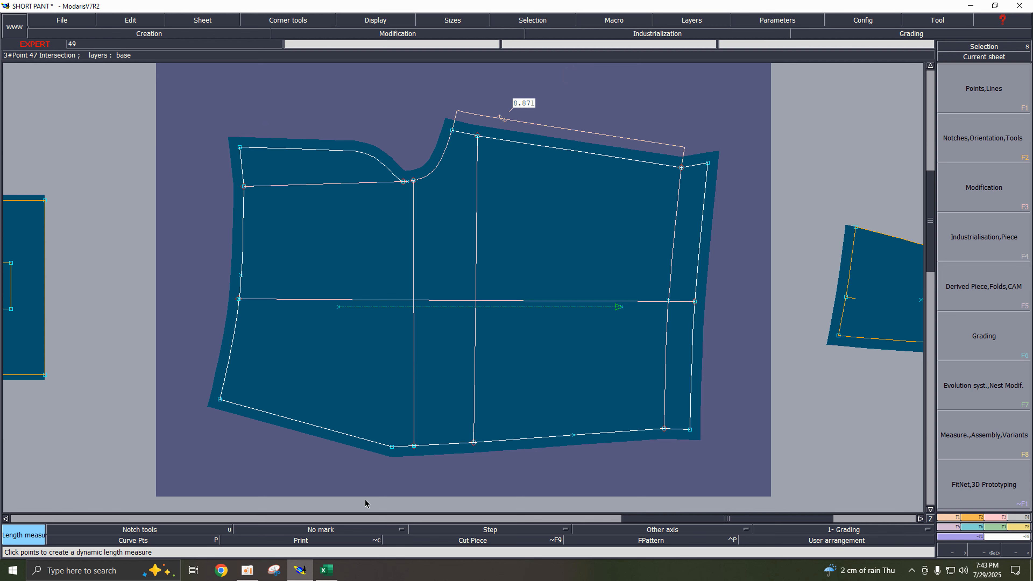
key(F3)
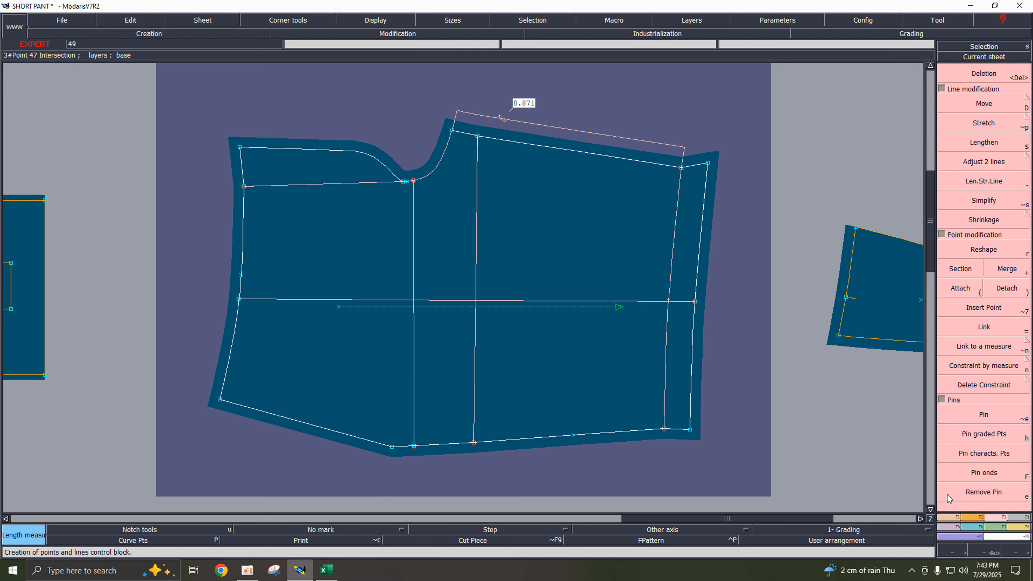
click(985, 417)
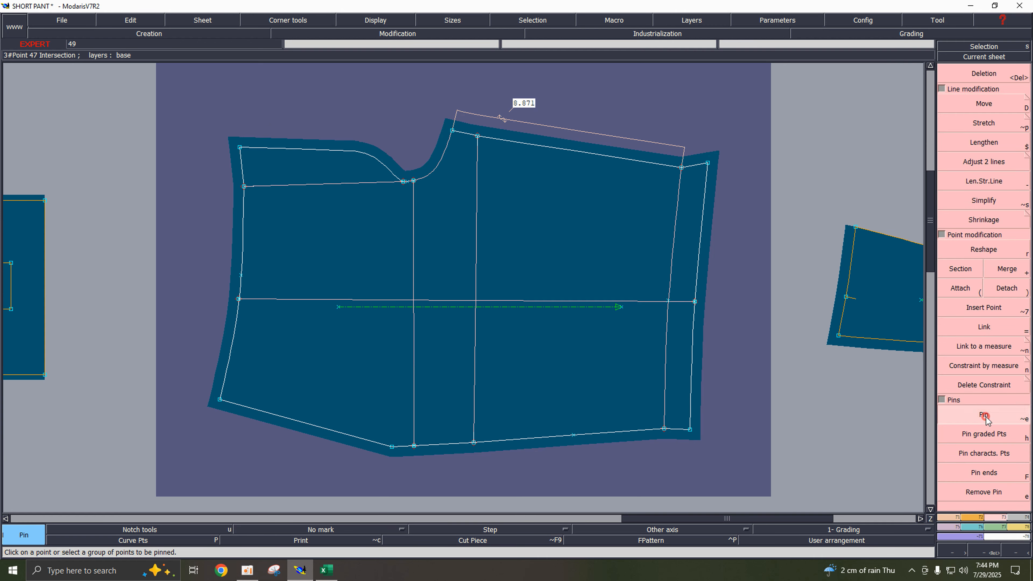
click(993, 435)
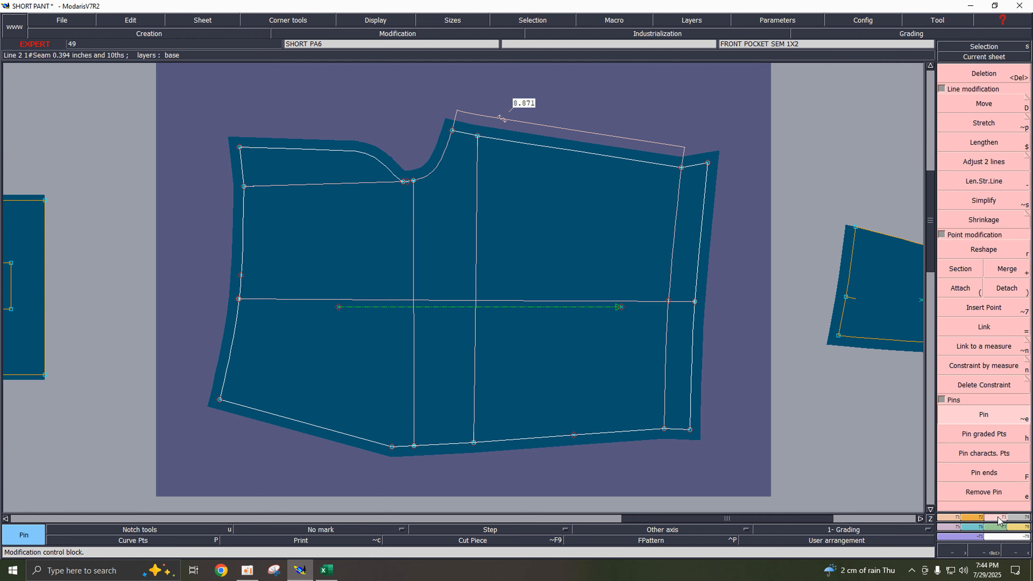
- Open the MChart measurement chart in the charts manager and select the row of the inseam measure
click(1028, 527)
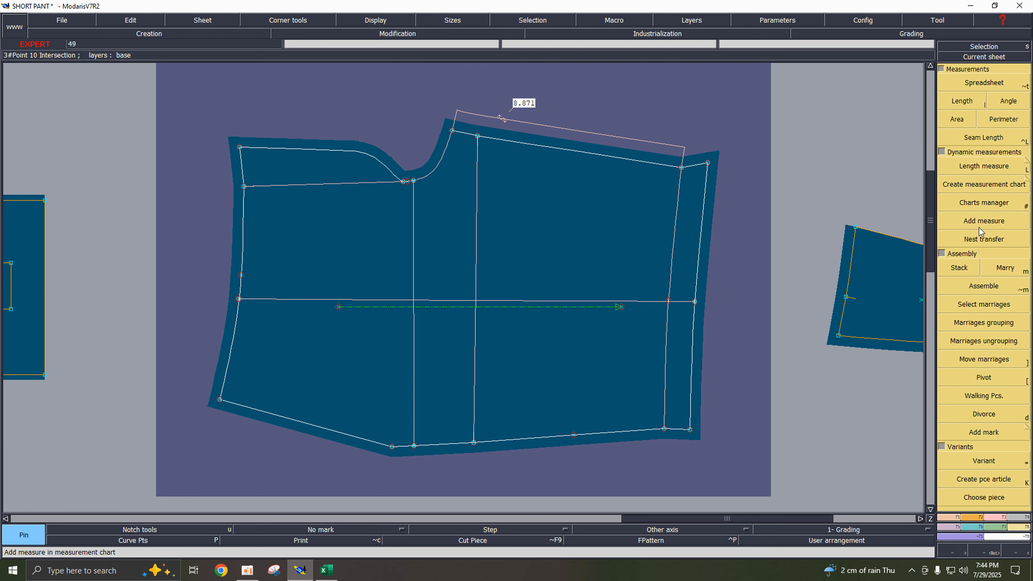
click(982, 203)
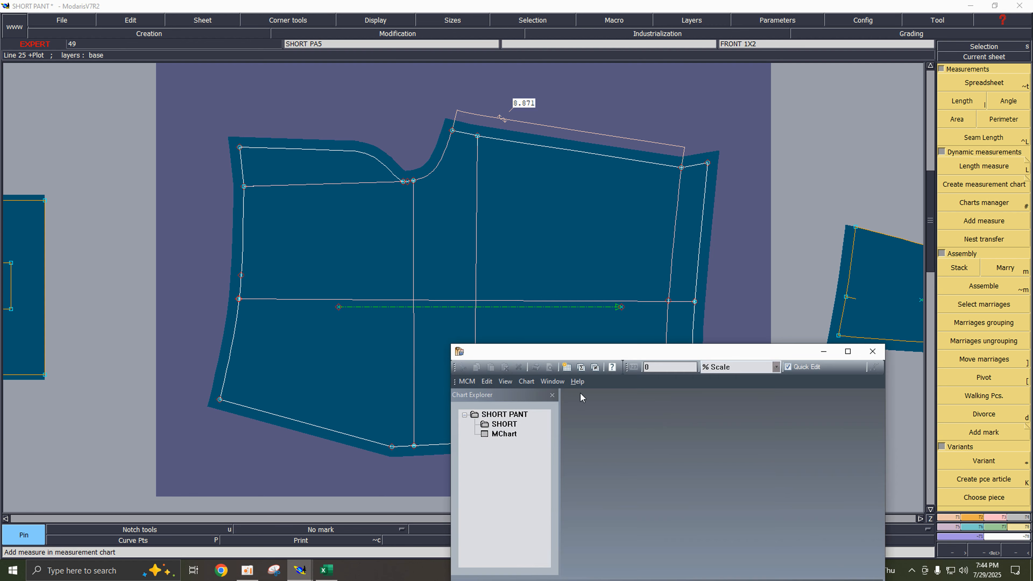
click(581, 366)
double_click(386, 377)
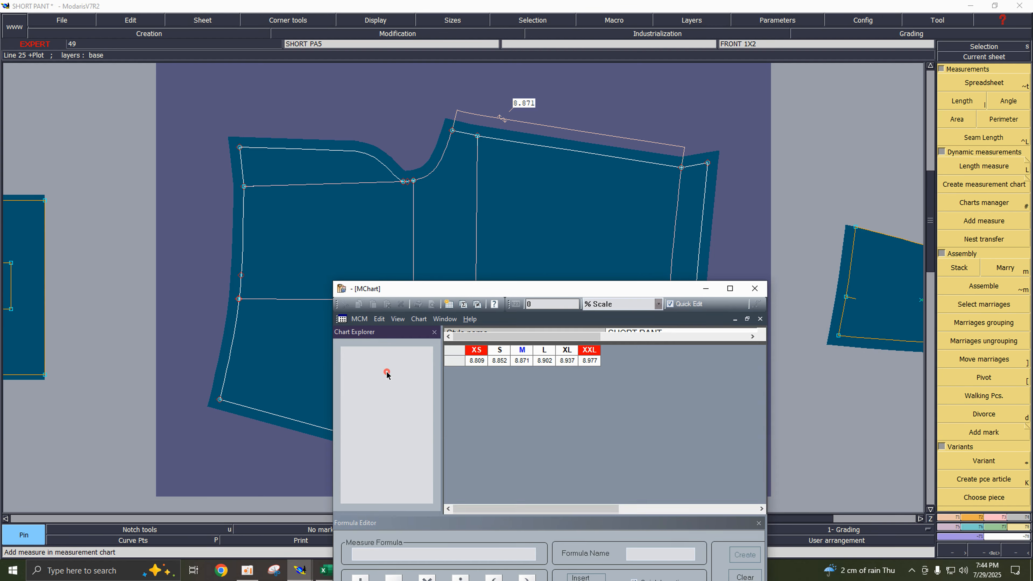
drag(558, 295, 543, 344)
click(440, 409)
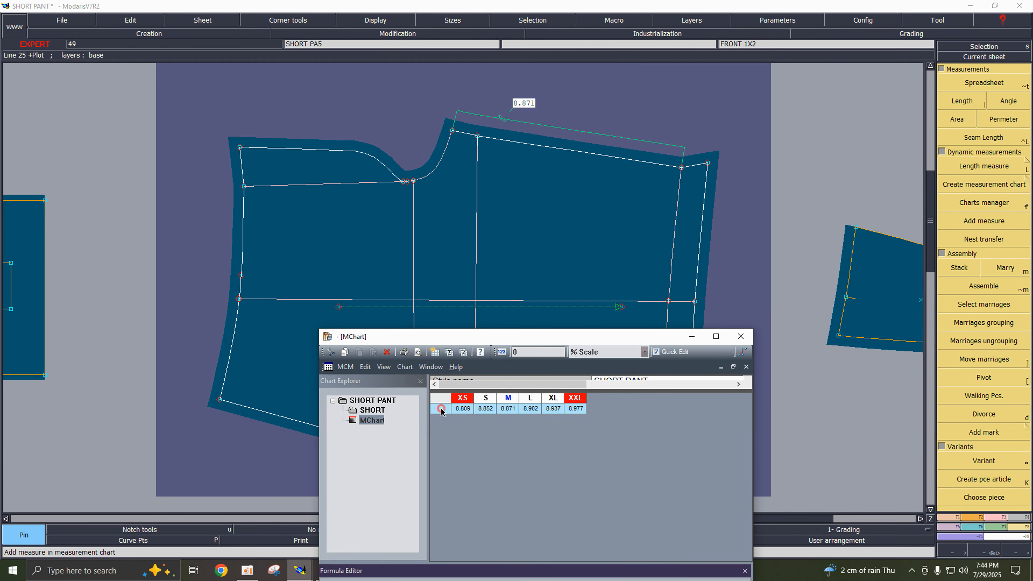
drag(573, 343, 595, 243)
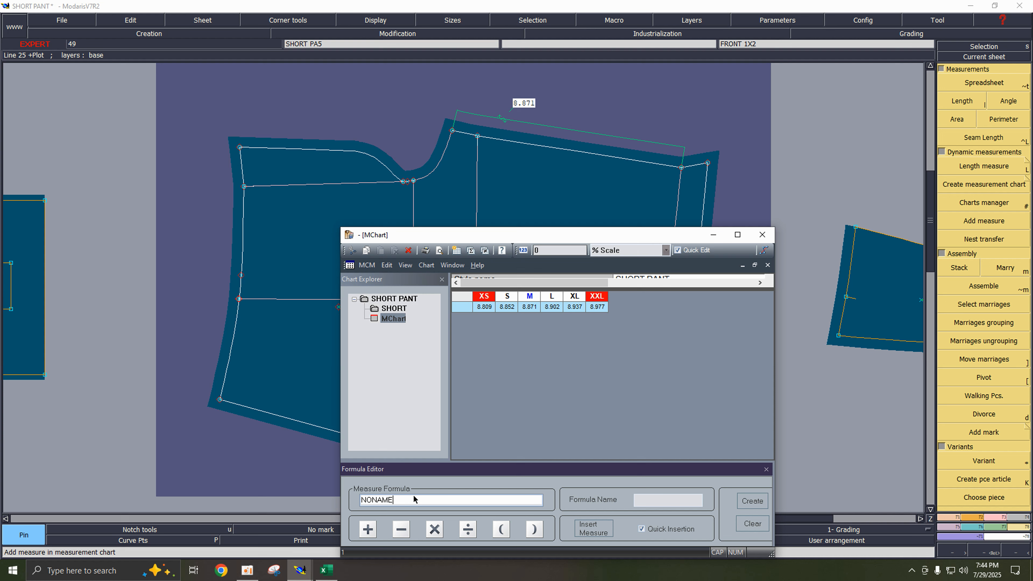
- Create the measure formula 8.871-8.500 in the chart's formula editor
key(BackSpace)
key(BackSpace)
key(BackSpace)
key(BackSpace)
key(BackSpace)
key(BackSpace)
text(8.871)
text(-8.500)
key(Return)
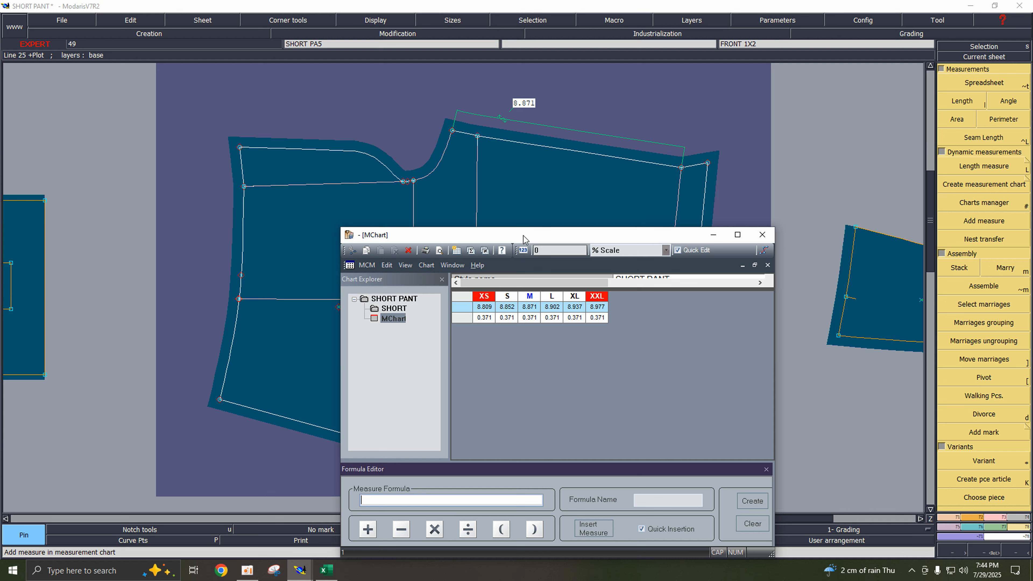
- Set the length unit to inches and 10ths and minimise the measurement chart
drag(548, 235, 328, 477)
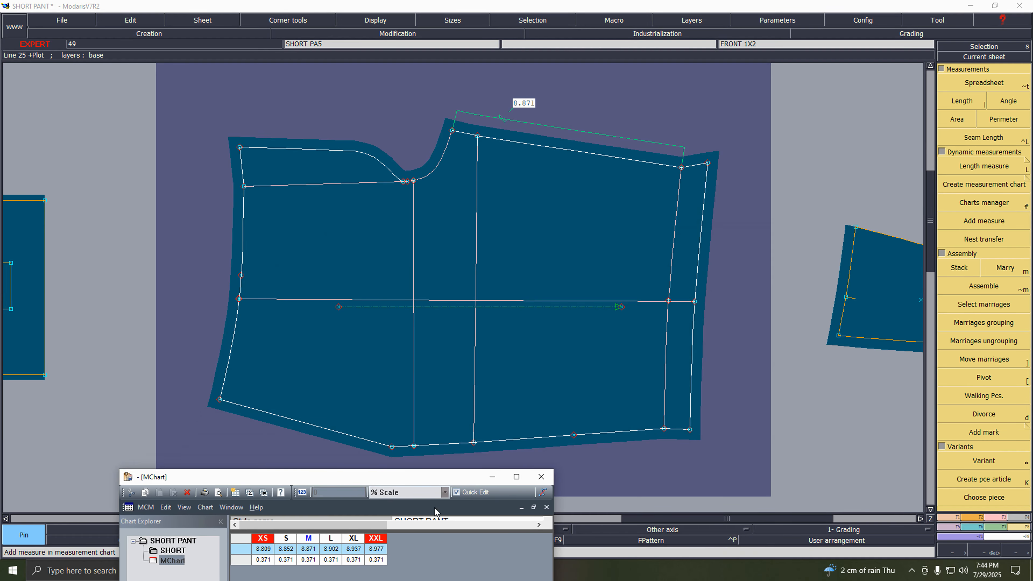
click(996, 517)
click(778, 20)
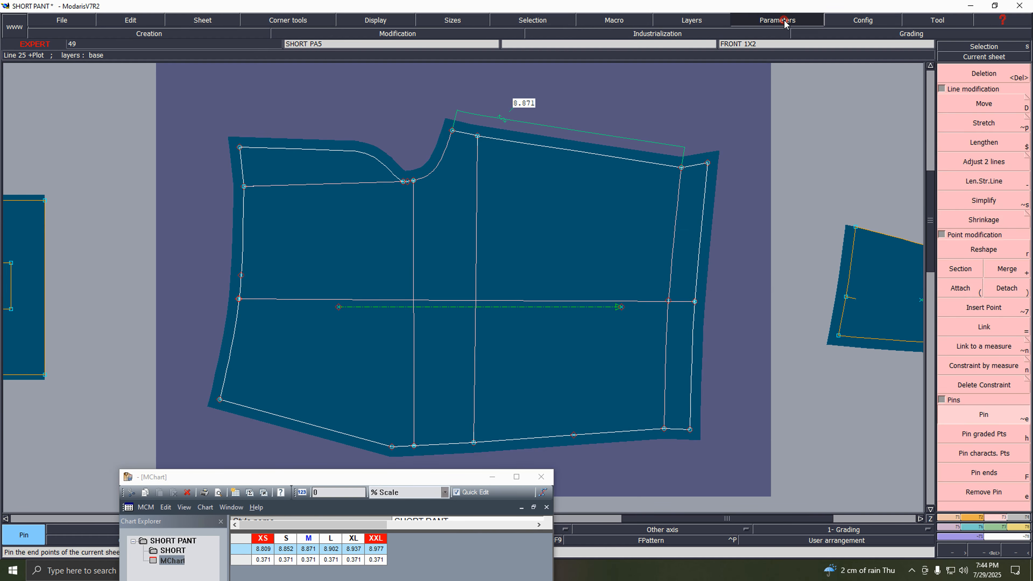
mouse_move(822, 125)
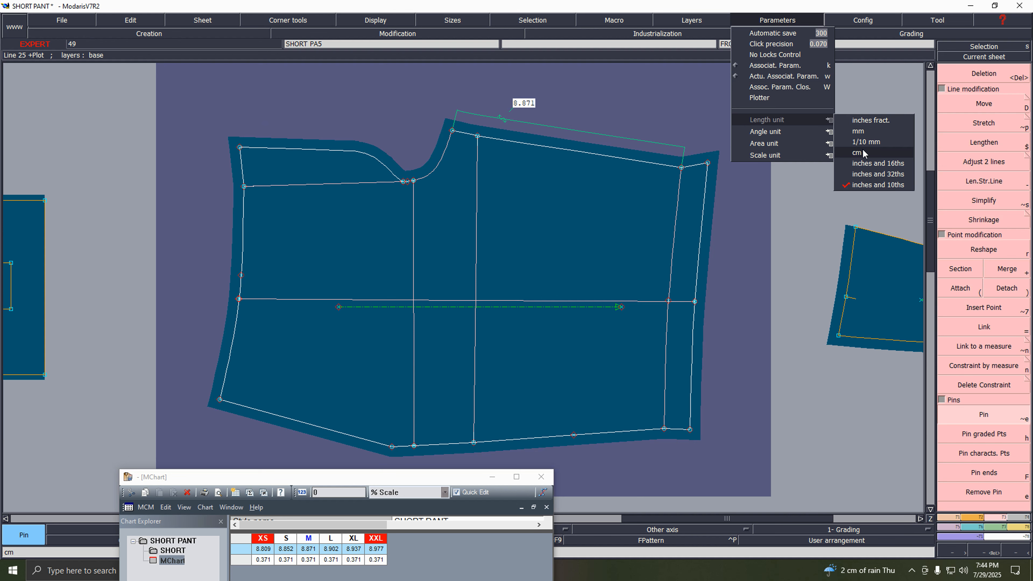
click(859, 187)
click(492, 478)
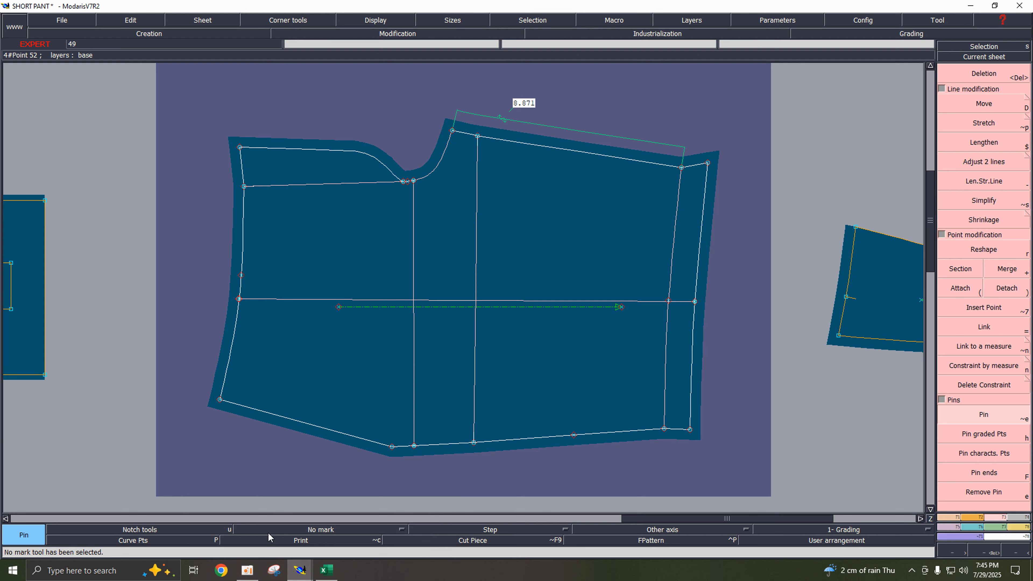
- With Print enabled, move the front piece's hem points and lines by ShiftX -0.371 and ShiftY 0
click(301, 542)
key(shift+d)
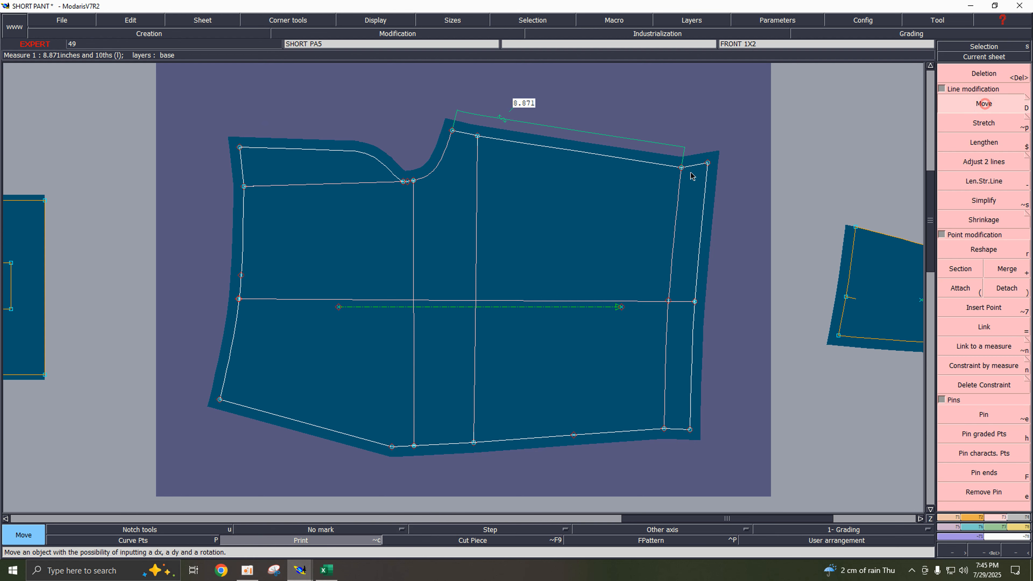
drag(734, 451, 759, 463)
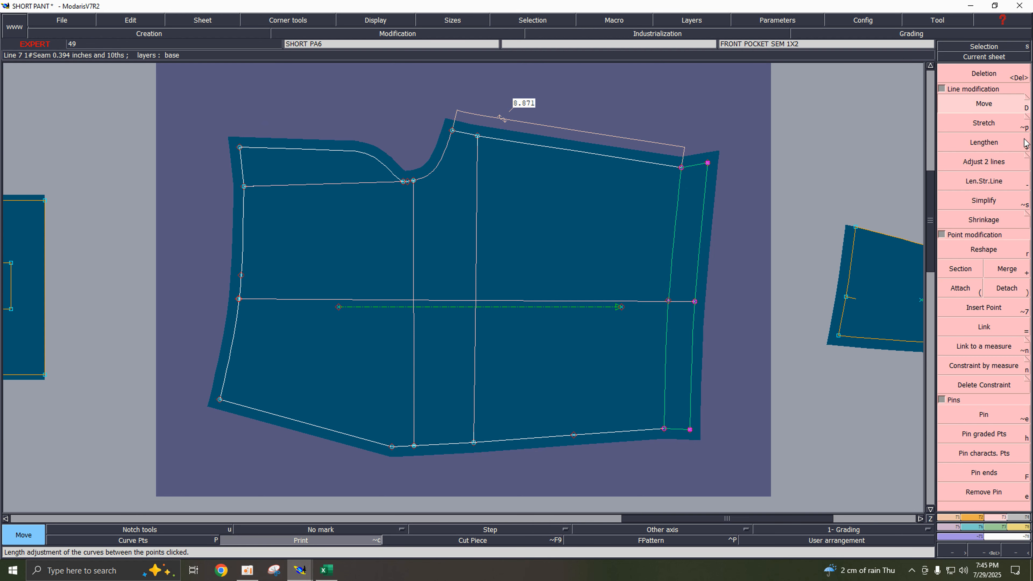
click(985, 105)
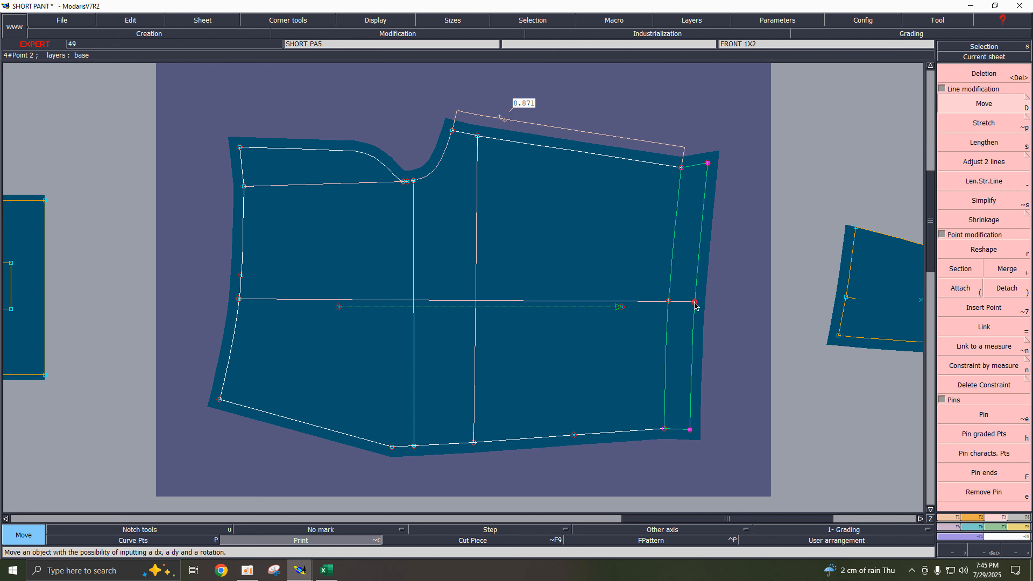
click(694, 303)
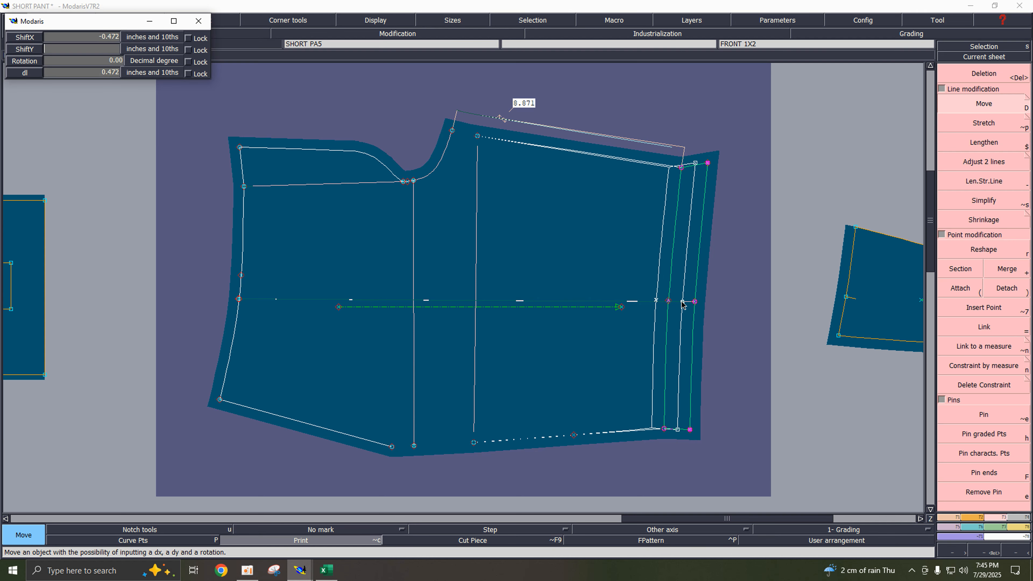
text(0)
key(Return)
key(Return)
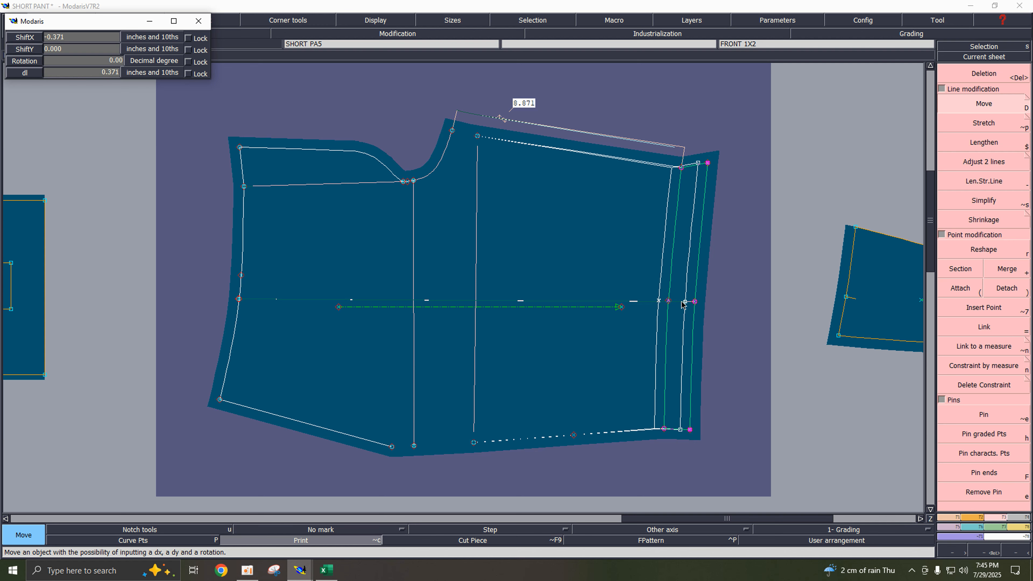
key(Return)
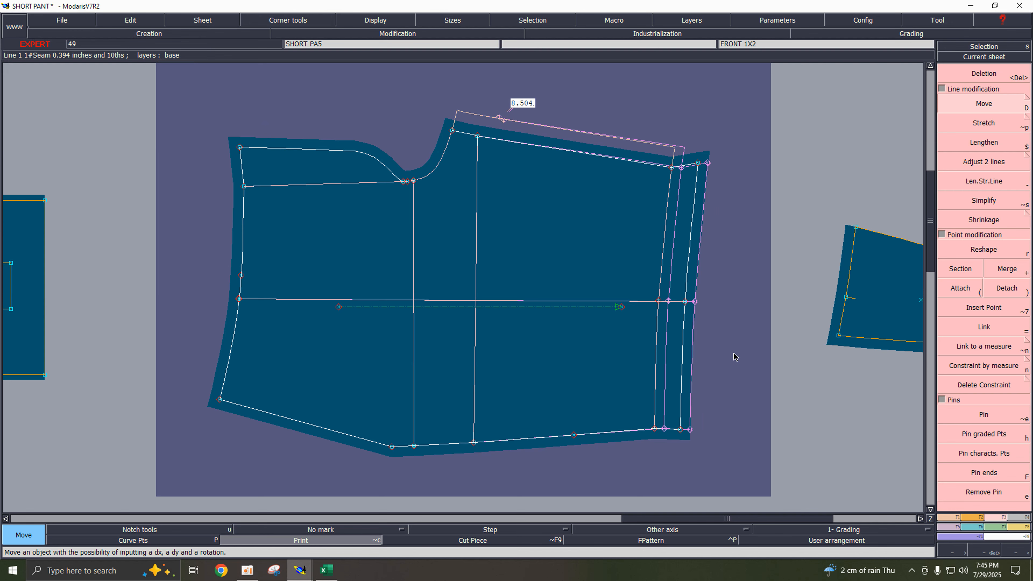
- Make the back piece the current sheet and pin its characteristic points
key(j)
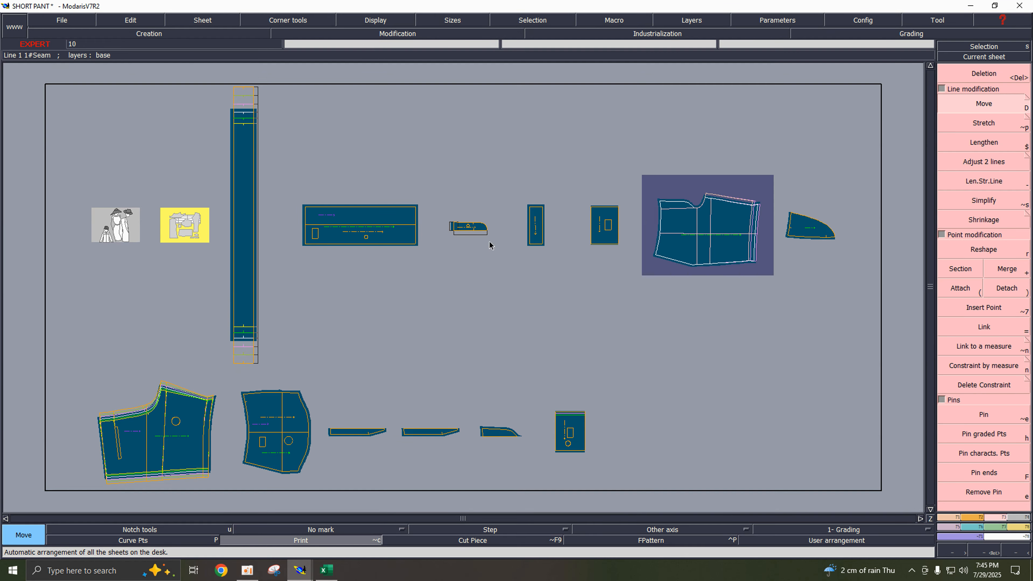
click(998, 58)
click(194, 402)
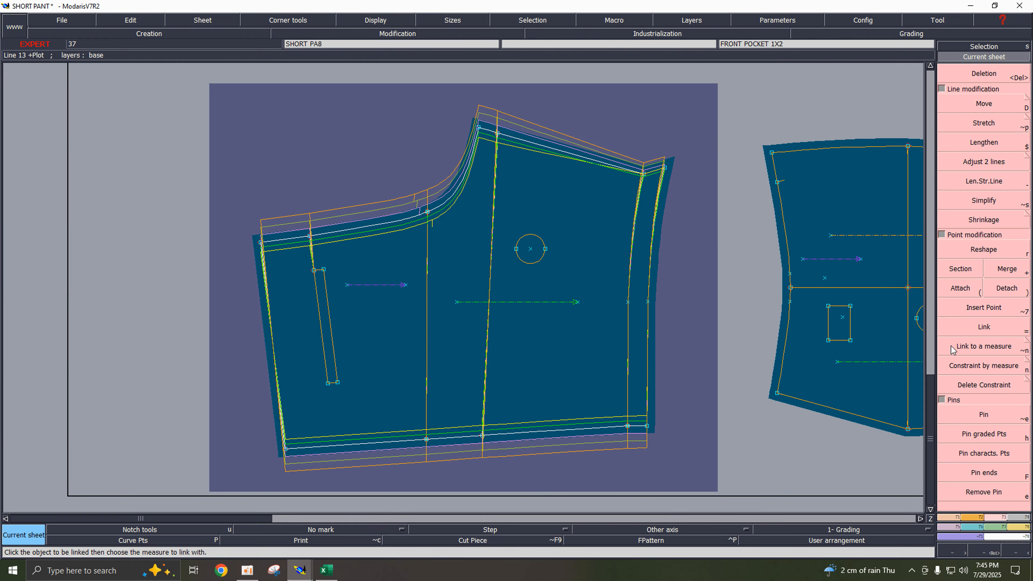
click(976, 421)
click(976, 460)
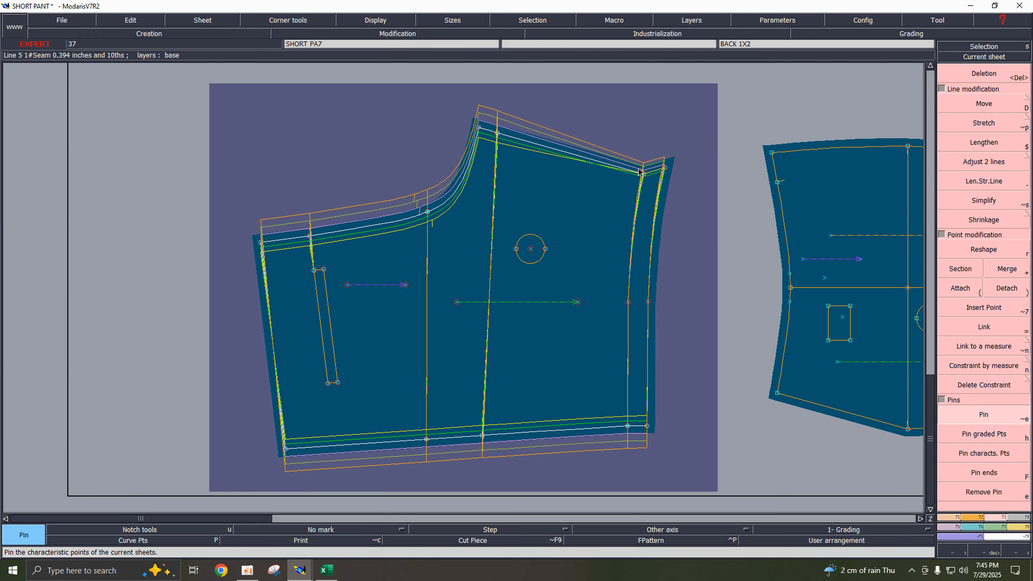
- Move the back piece's hem section inward, undoing and redoing the move with Print enabled to keep the original outline
drag(613, 138, 706, 467)
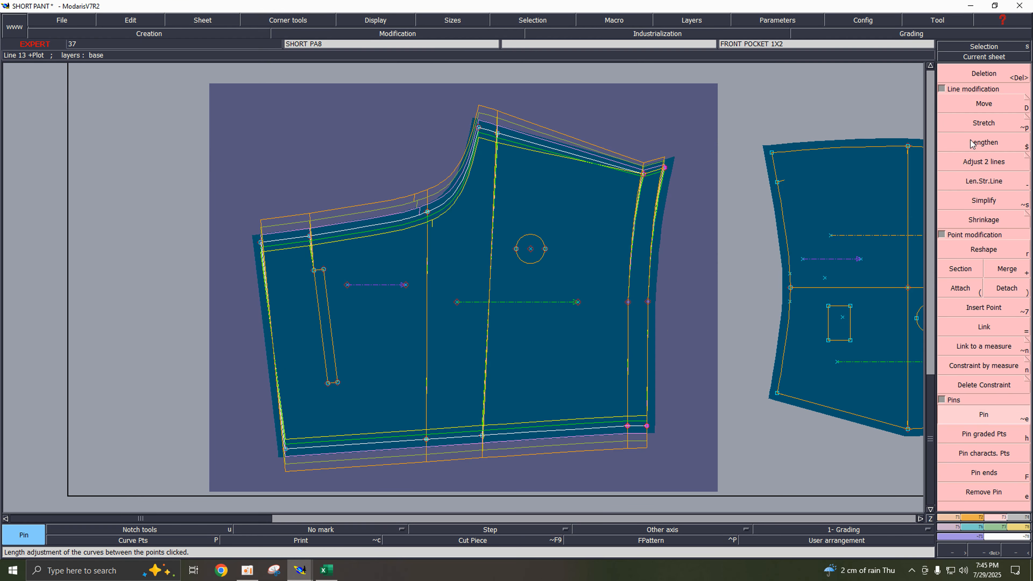
click(984, 103)
click(648, 307)
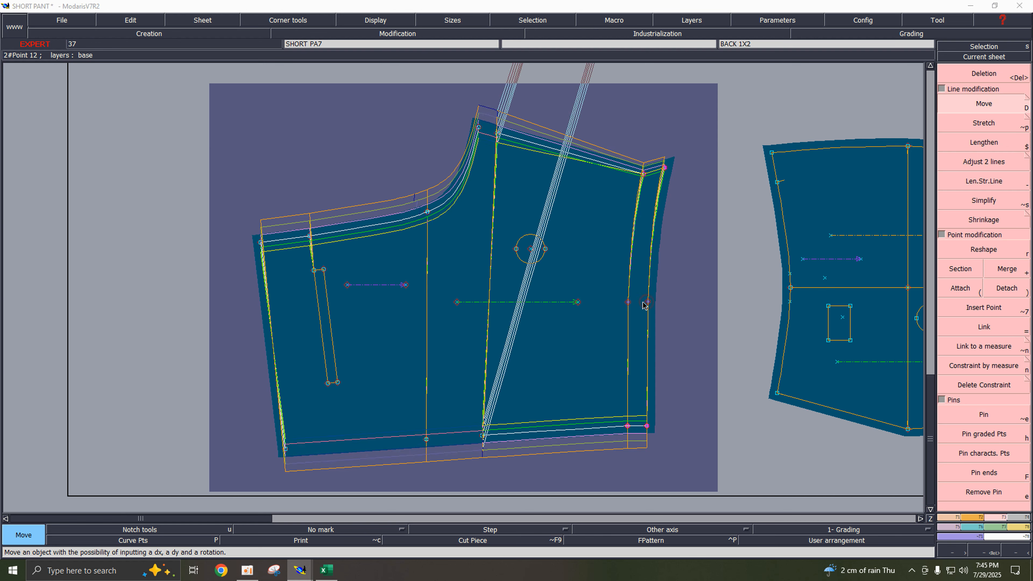
click(635, 305)
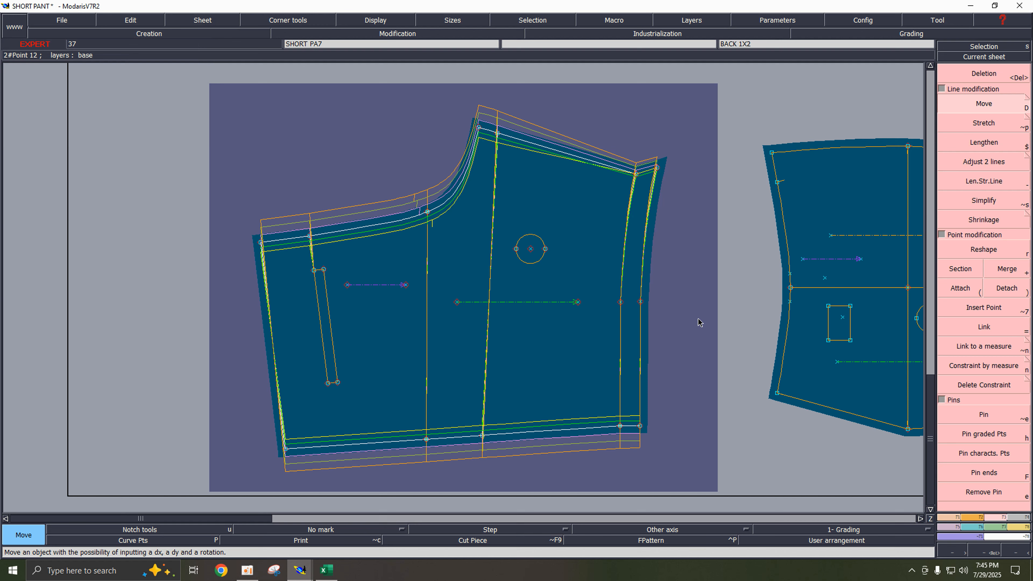
key(ctrl+z)
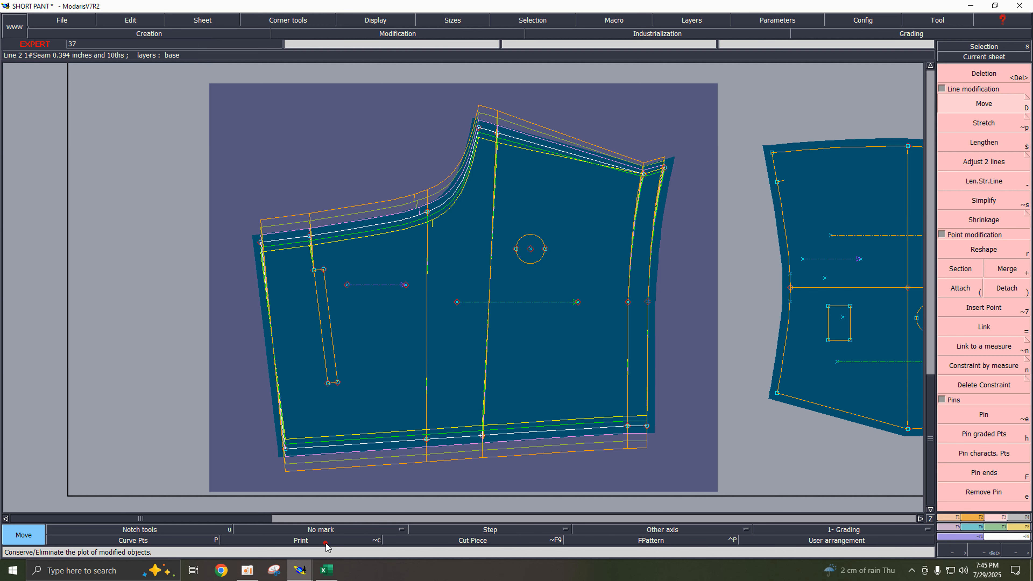
key(ctrl+w)
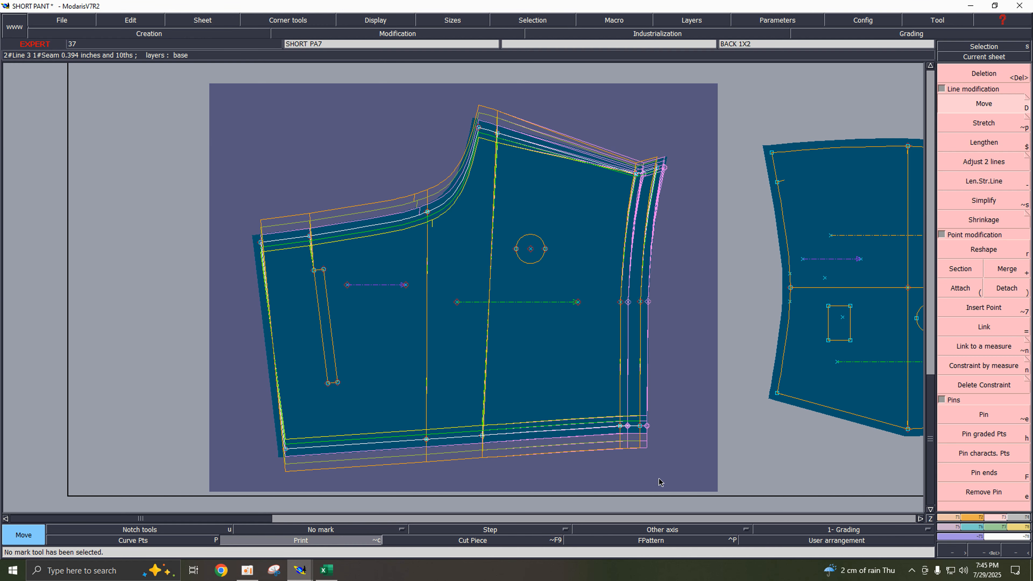
- Set all library access paths to the Desktop/SHORT PANT/84 folder and save the model
key(j)
key(q)
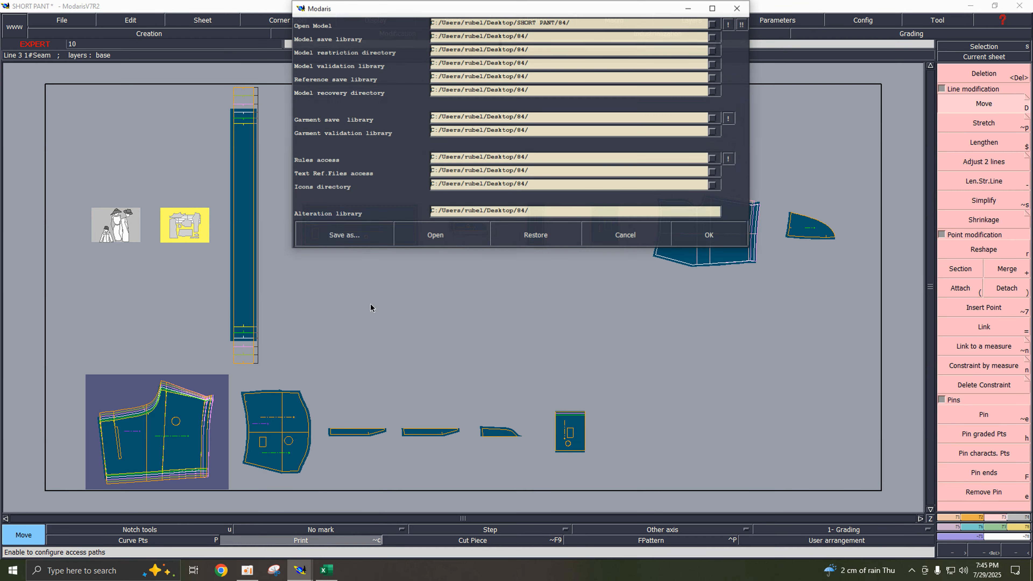
click(728, 25)
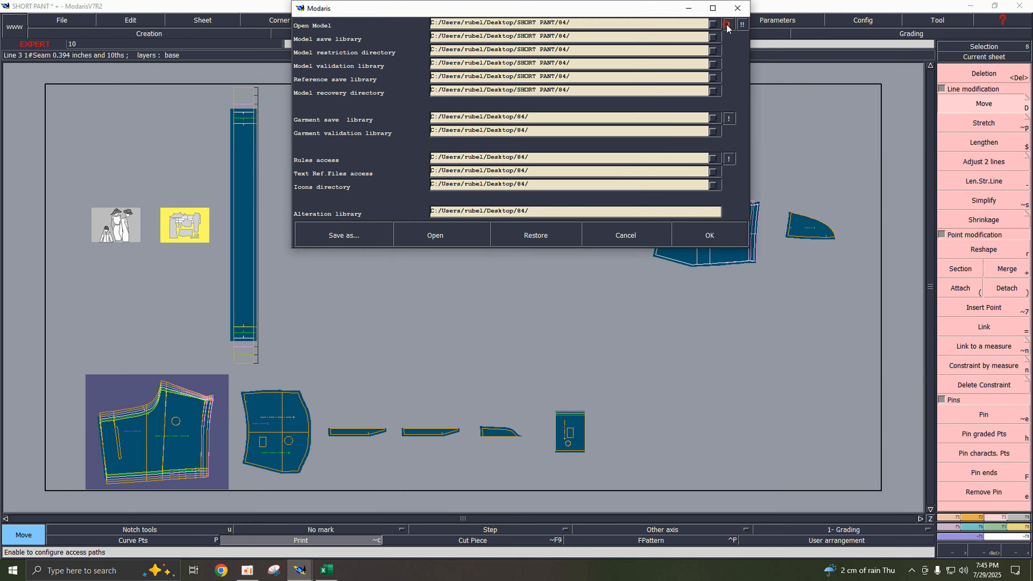
click(743, 26)
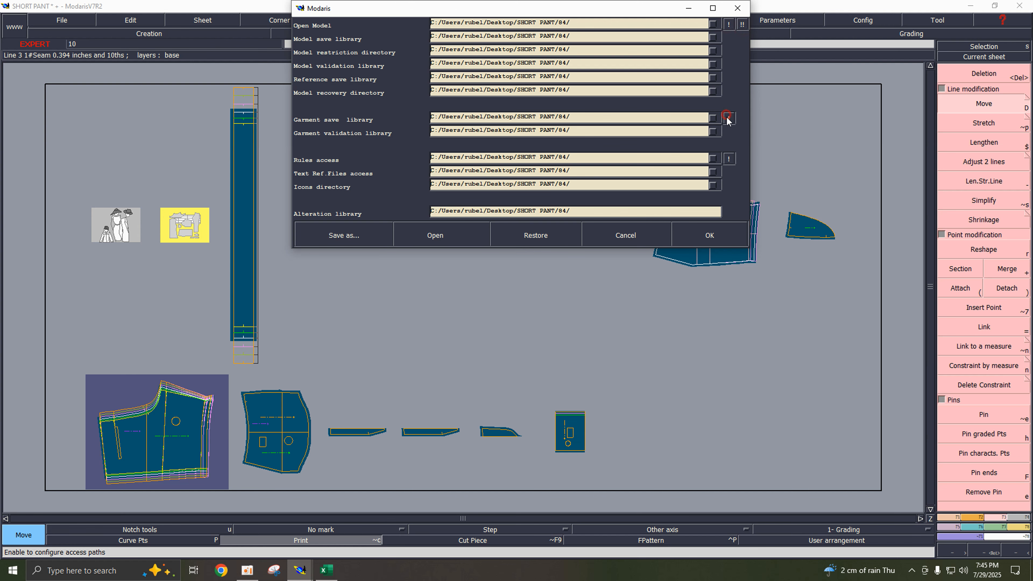
click(710, 236)
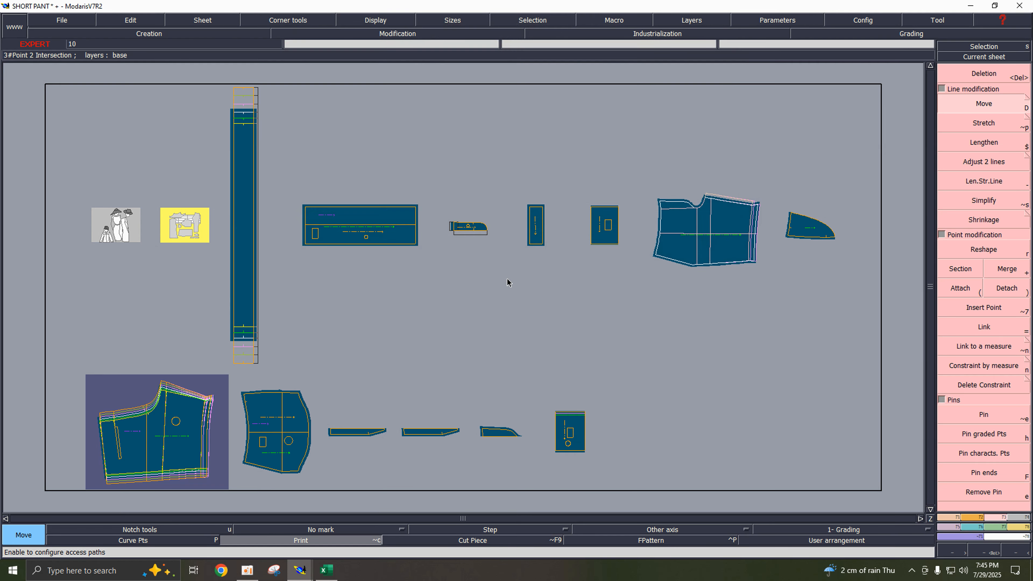
key(ctrl+s)
click(464, 348)
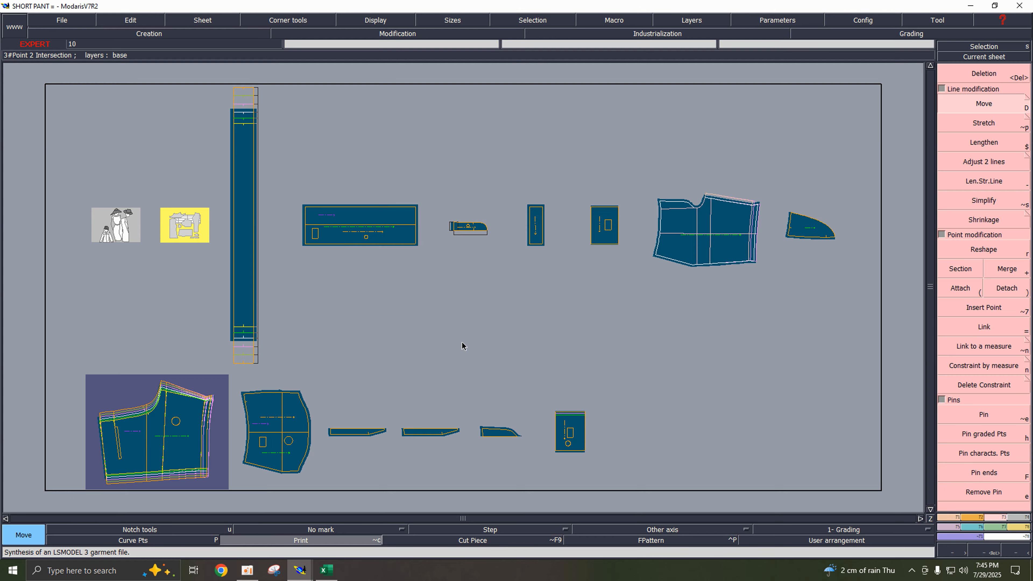
- Switch to the Excel spec sheet and fill the INSEAM values B11 to G11 with yellow for all six sizes
click(325, 570)
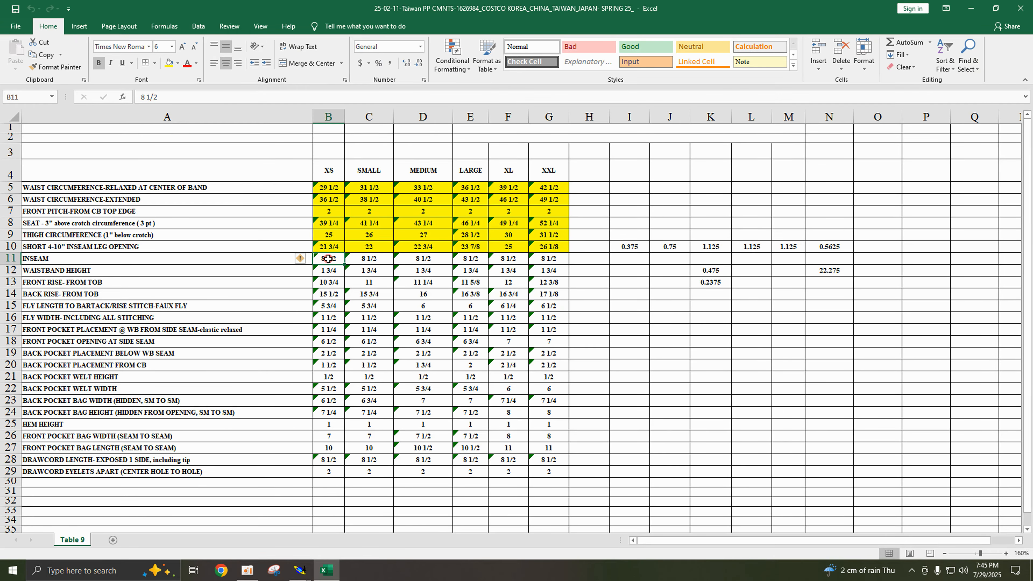
click(363, 264)
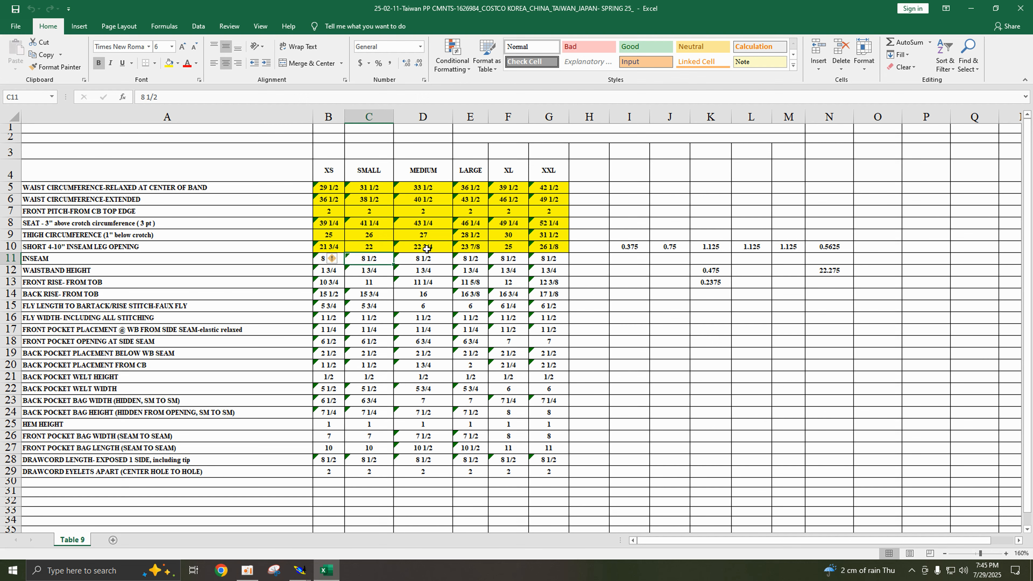
click(334, 263)
click(321, 257)
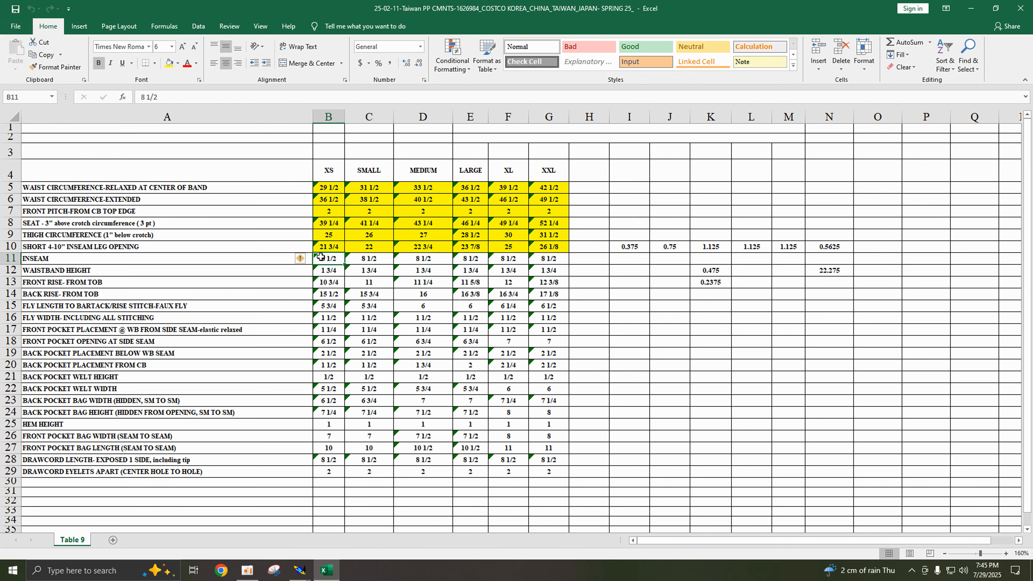
click(169, 66)
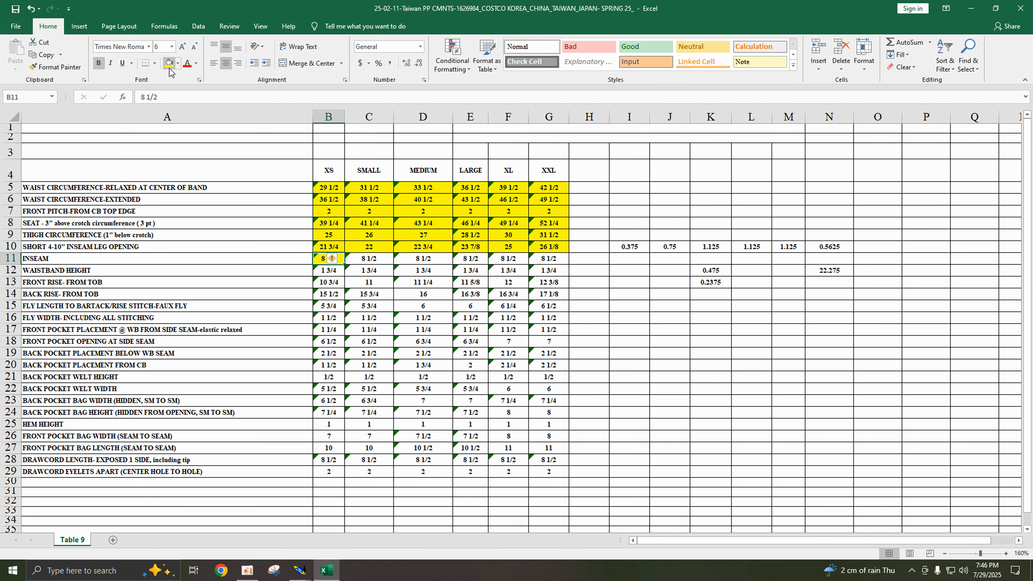
key(Right)
click(170, 65)
key(Right)
click(169, 65)
key(Right)
click(169, 65)
key(Right)
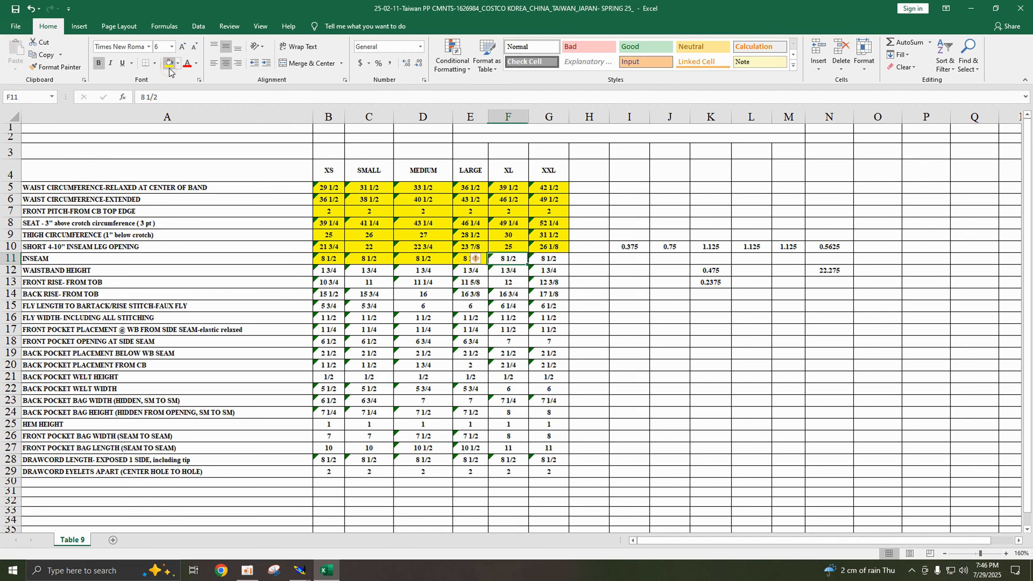
key(Right)
click(169, 65)
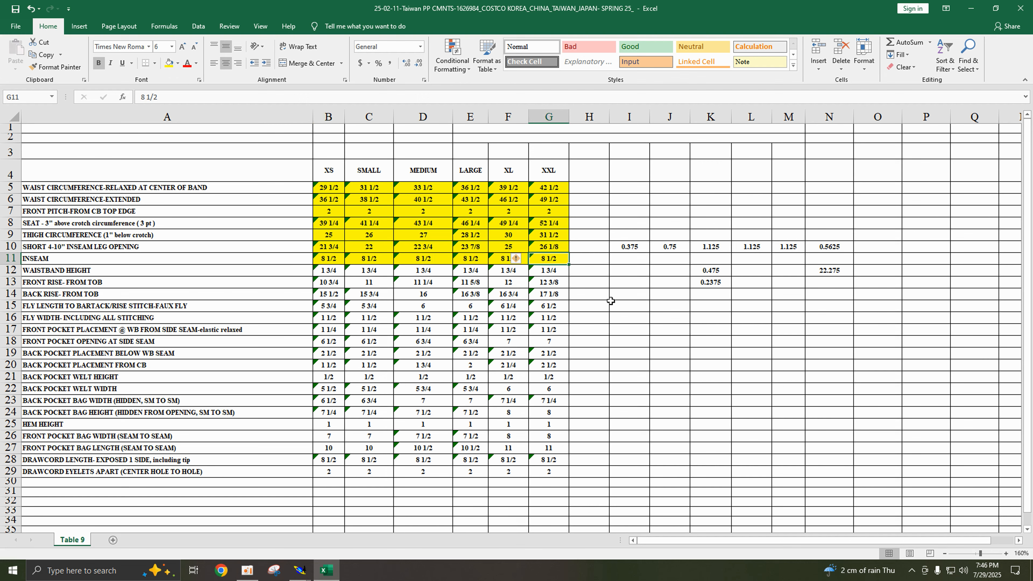
click(500, 308)
- Fill the WAISTBAND HEIGHT values B12 to G12 with yellow
click(331, 269)
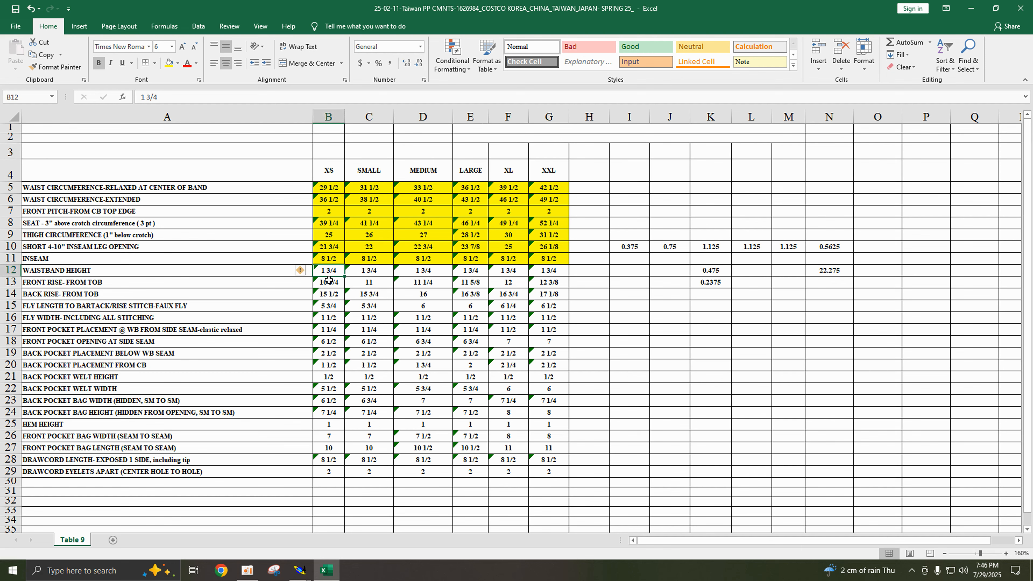
click(169, 63)
key(Right)
click(169, 63)
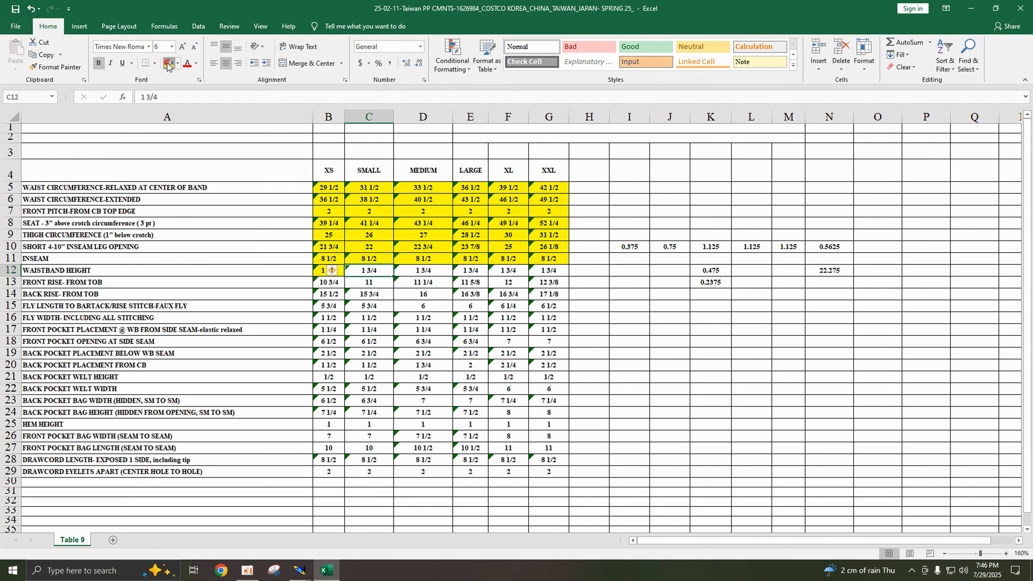
key(Right)
click(169, 64)
key(Right)
click(169, 63)
key(Right)
click(169, 63)
key(Right)
click(169, 63)
key(Right)
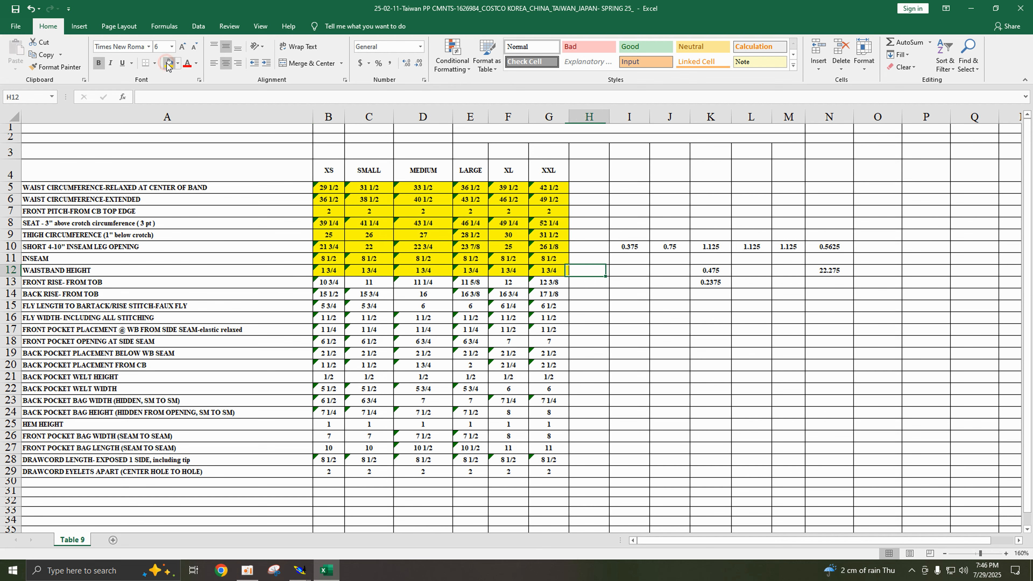
- Switch to Modaris and measure the waistband piece's height from its centre notch to the long edge with a dynamic length measure
mouse_move(298, 572)
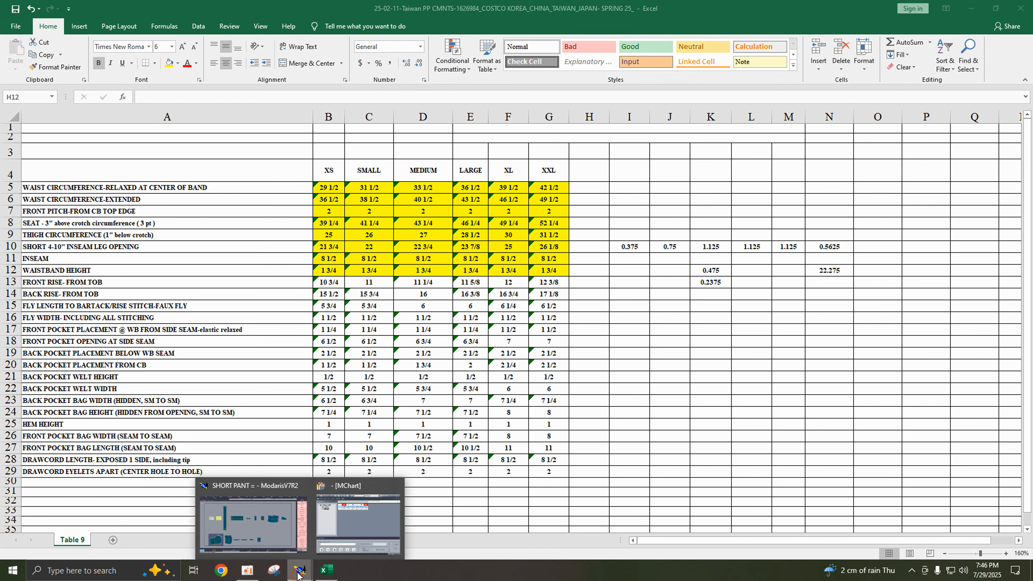
click(269, 505)
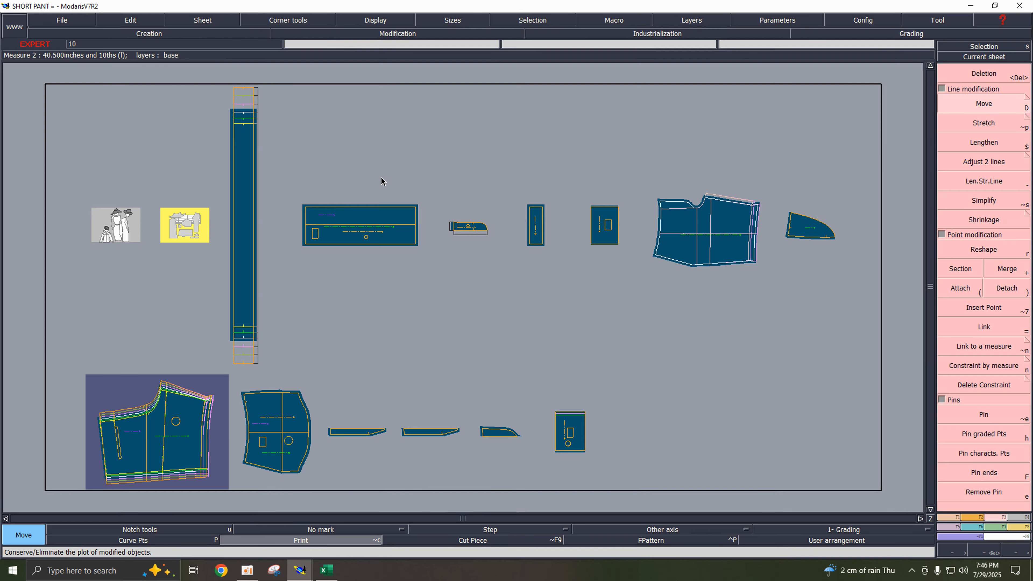
key(z)
drag(217, 102, 314, 161)
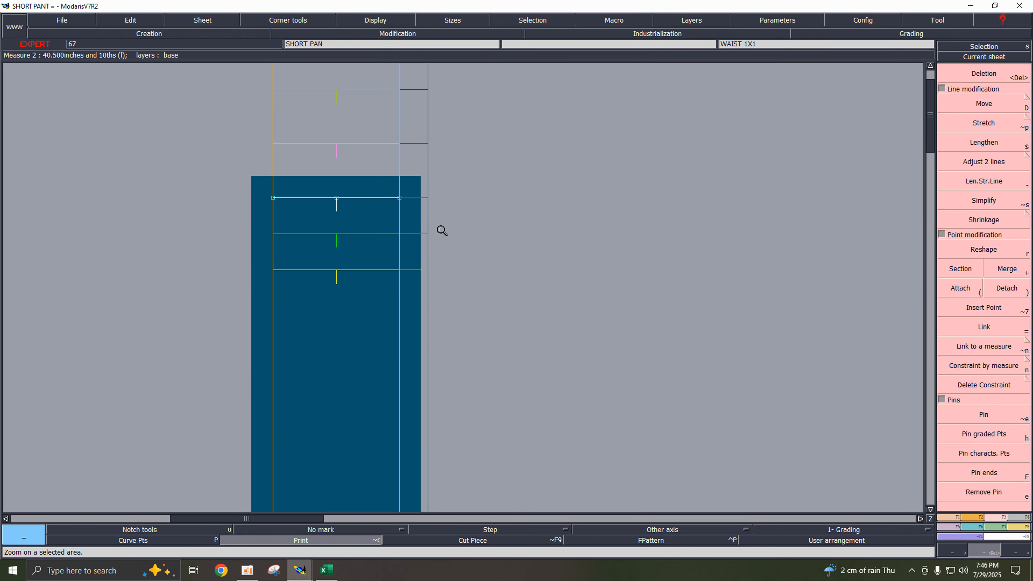
key(l)
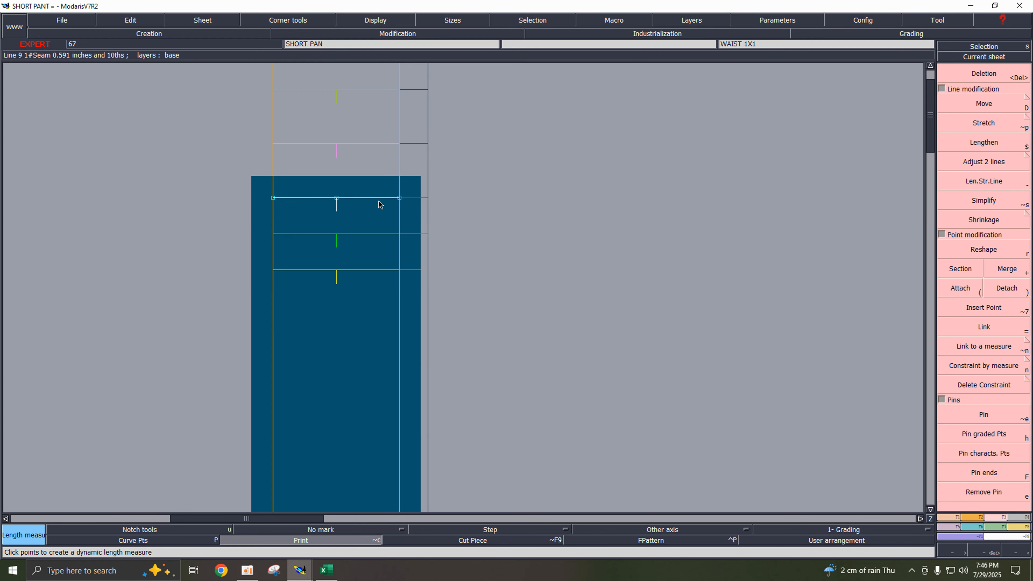
click(379, 199)
click(370, 150)
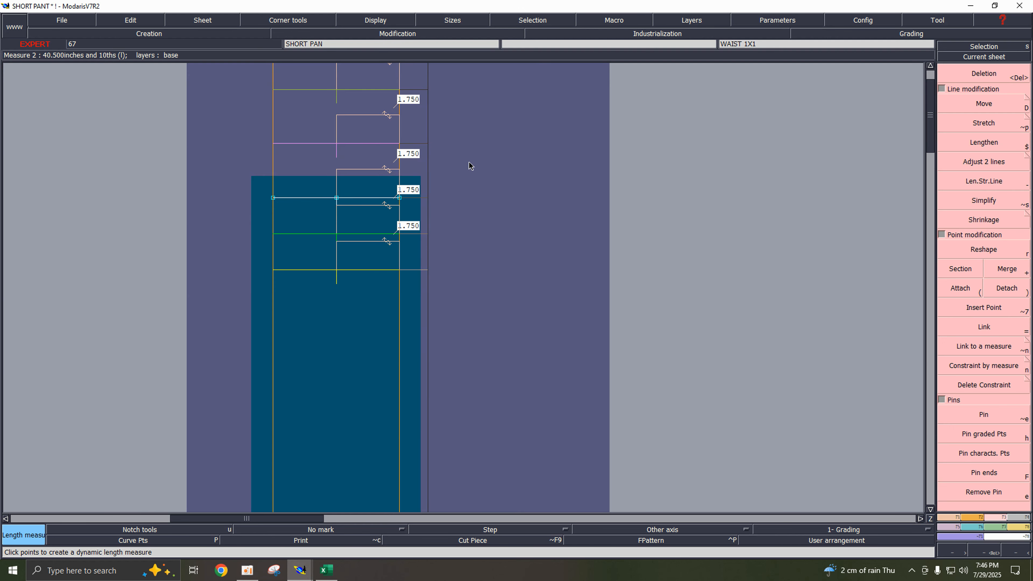
key(Home)
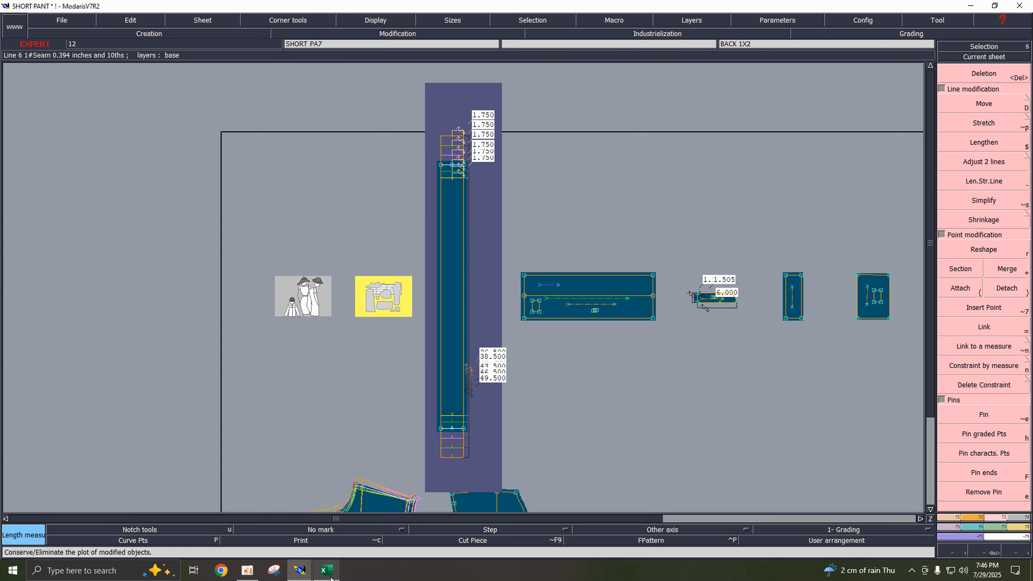
- Switch to the Excel spec sheet and clear the leftover calculations in cells K13, K12 and N12
click(326, 570)
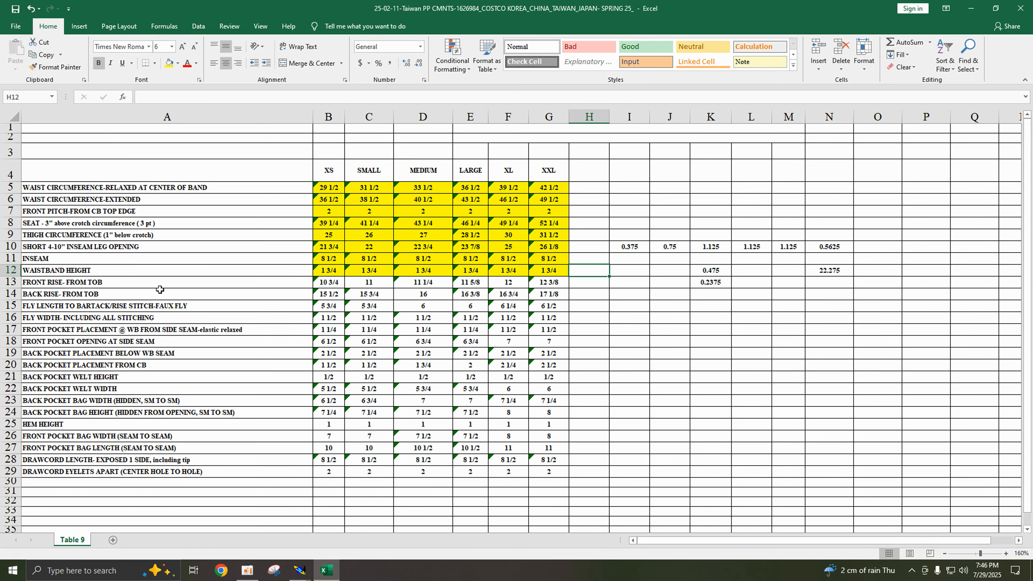
click(123, 269)
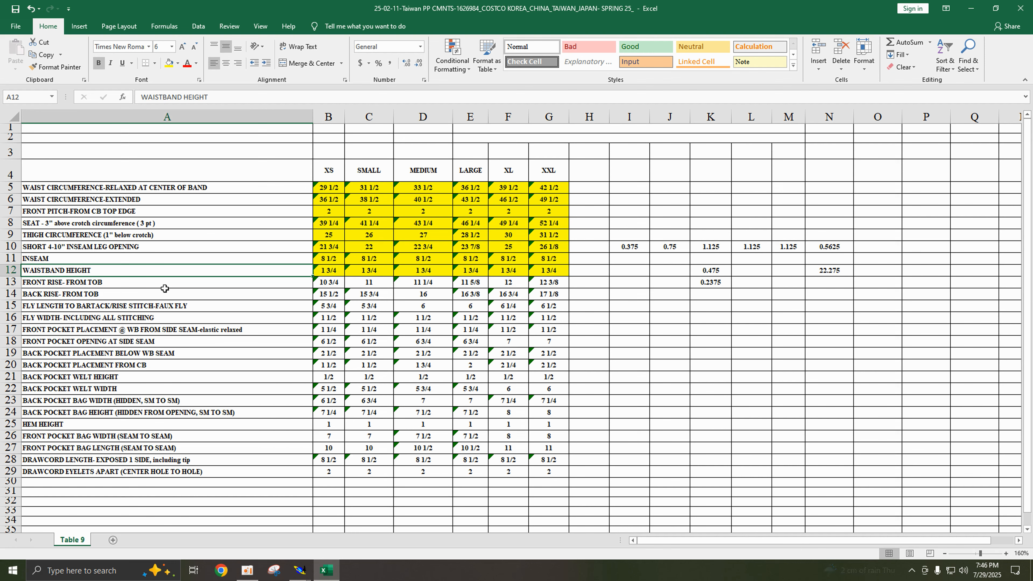
click(156, 283)
click(330, 285)
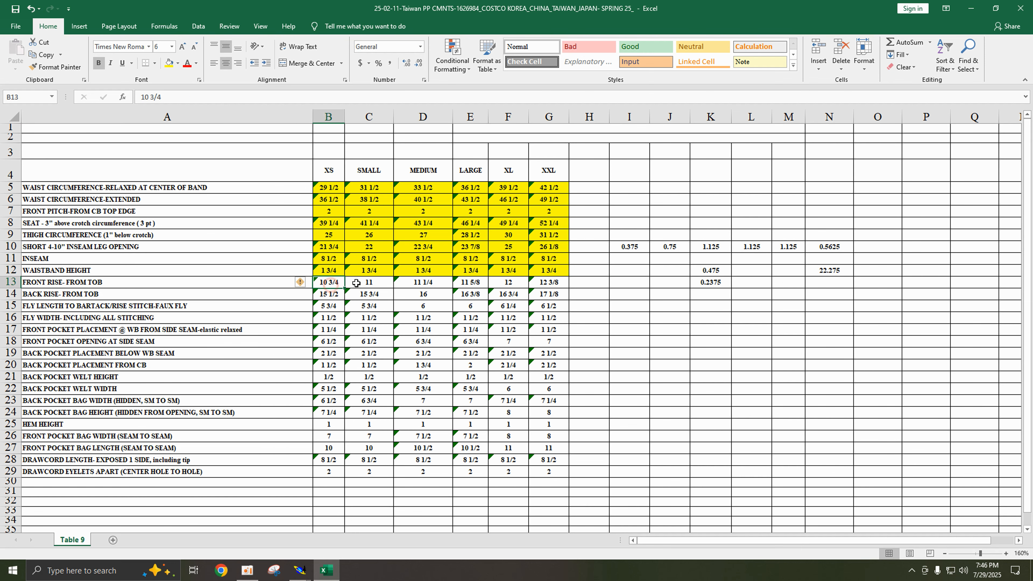
click(375, 282)
click(721, 283)
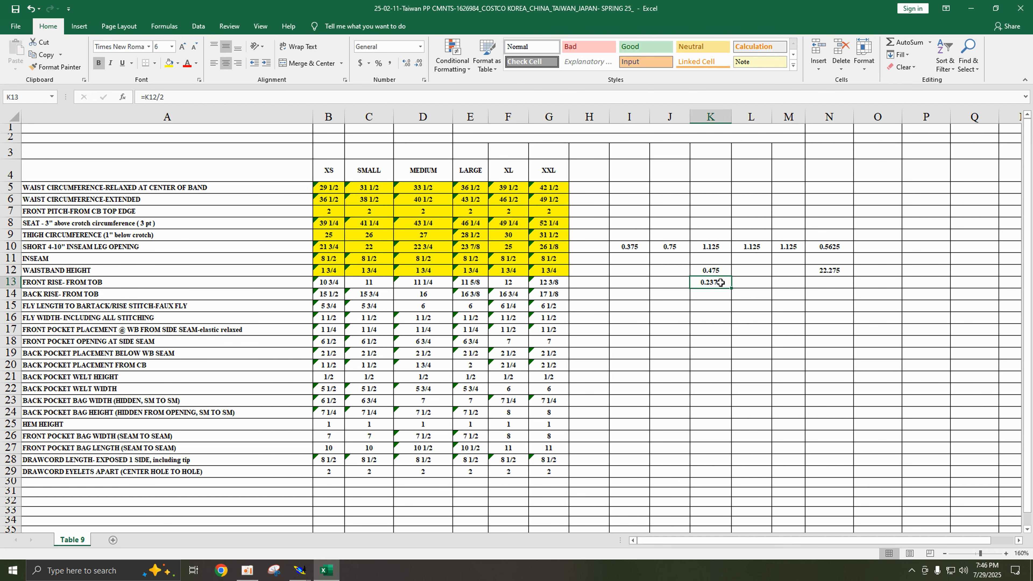
key(BackSpace)
click(711, 270)
key(BackSpace)
click(826, 271)
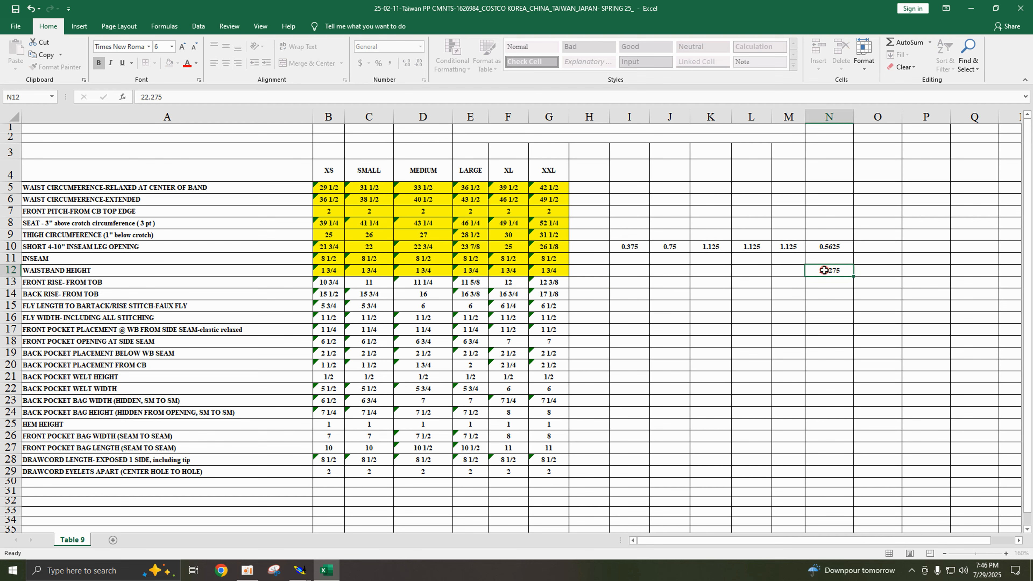
key(BackSpace)
click(819, 353)
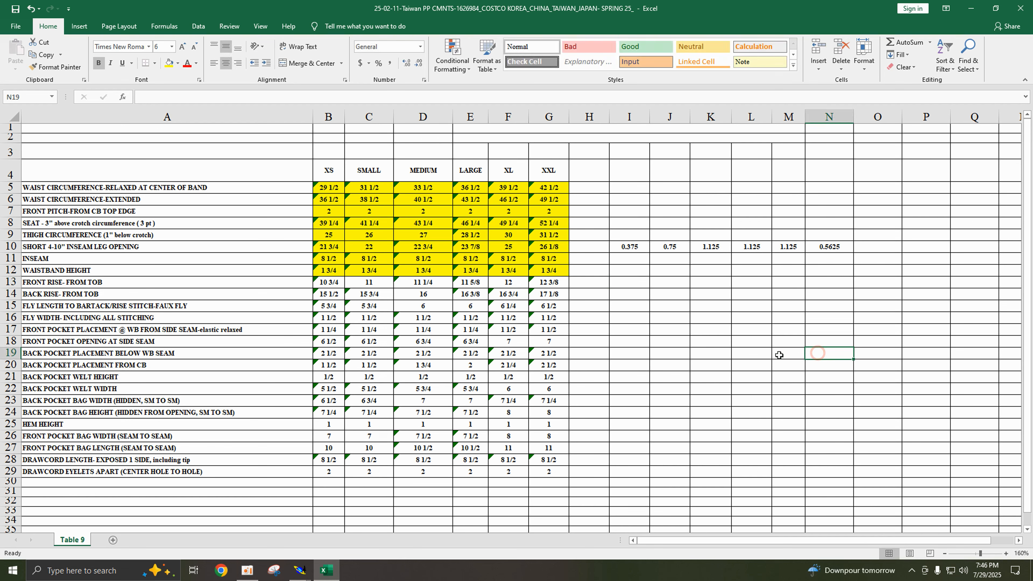
- Calculate the front rise difference between SMALL and XS in I13 with =C13-B13
click(330, 283)
click(593, 284)
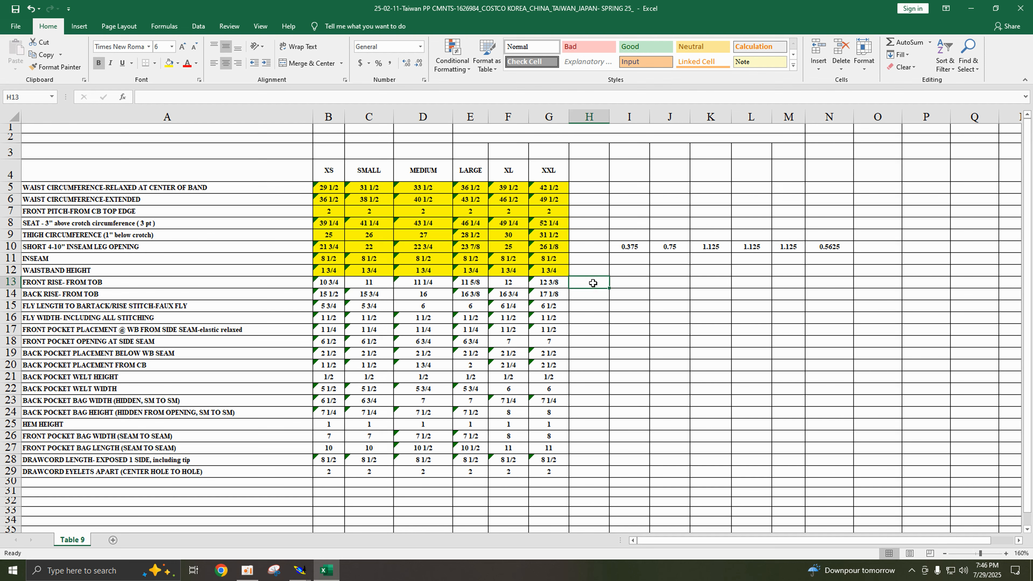
click(621, 283)
text(=)
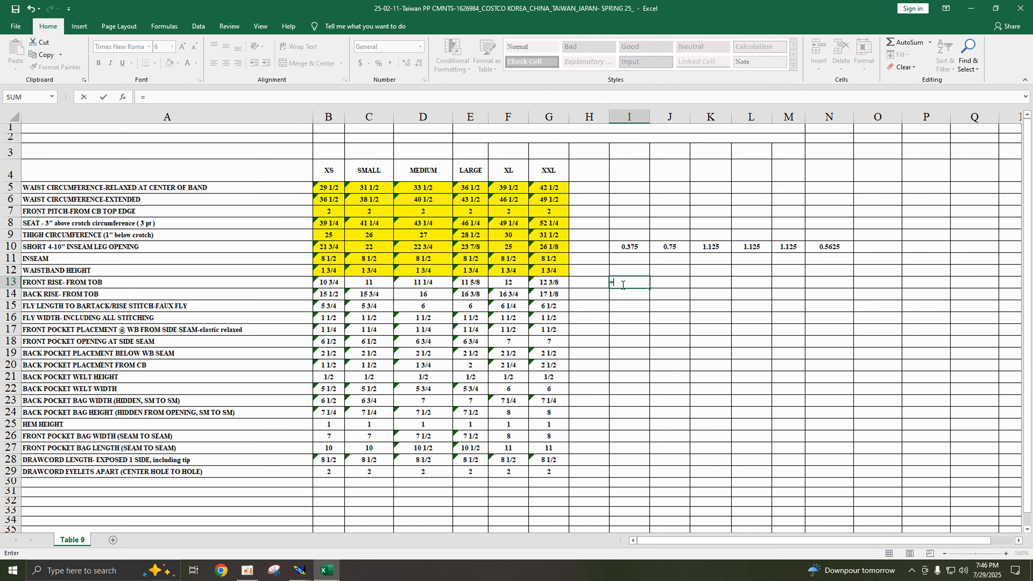
click(375, 284)
text(-)
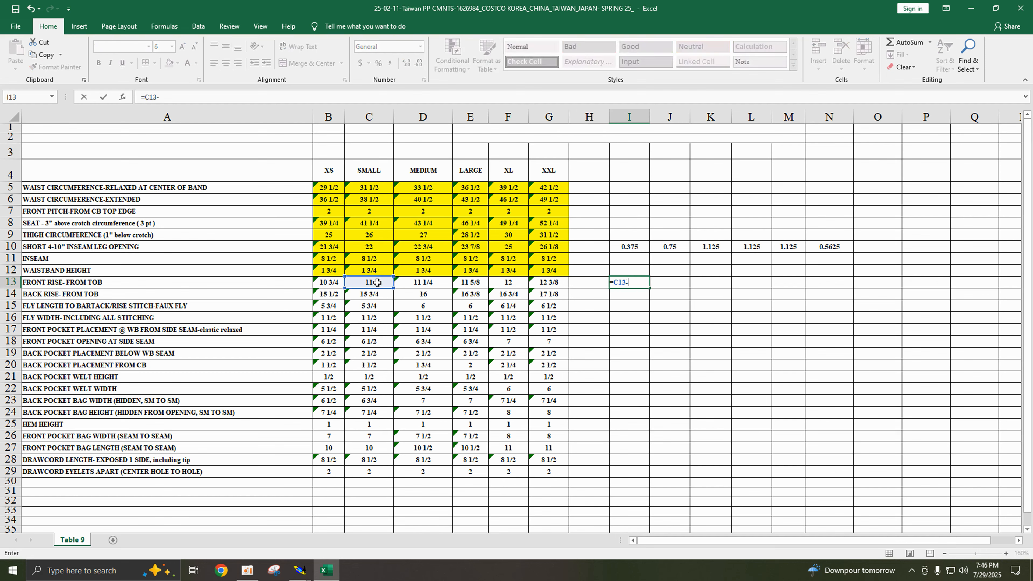
click(331, 283)
key(Return)
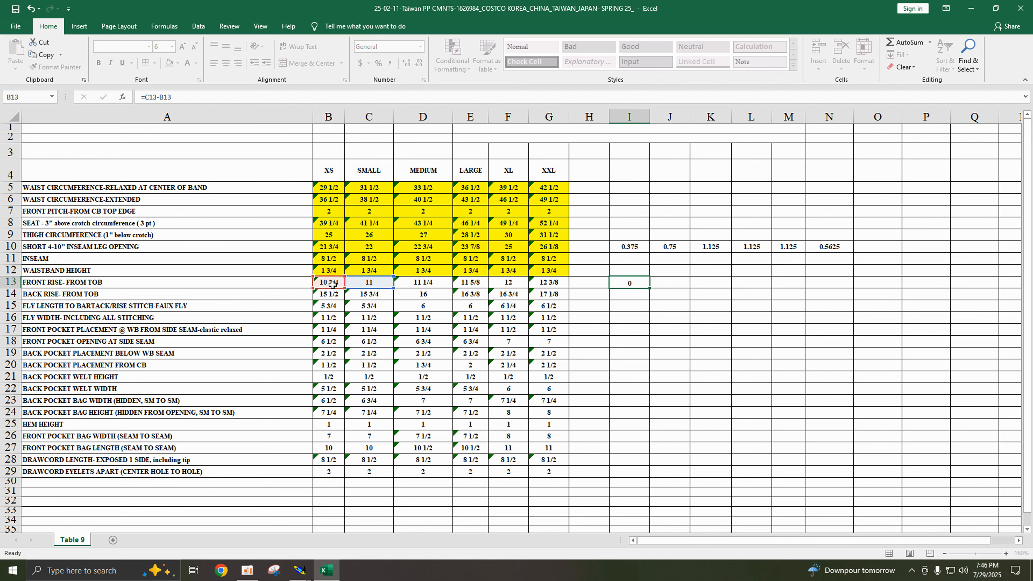
- Calculate the front rise difference between MEDIUM and SMALL in J13 with =D13-C13
click(662, 286)
text(=)
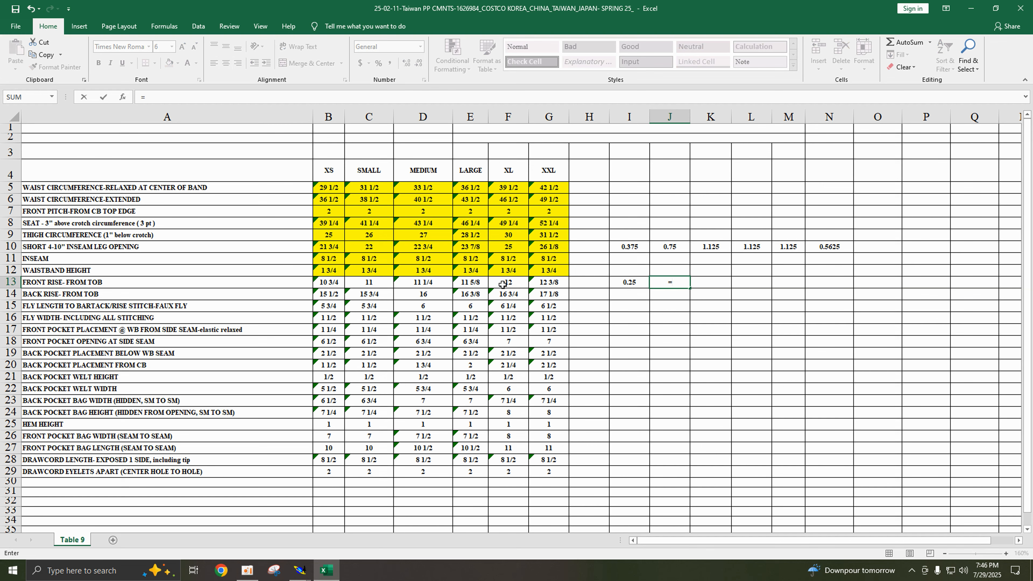
click(432, 281)
text(-)
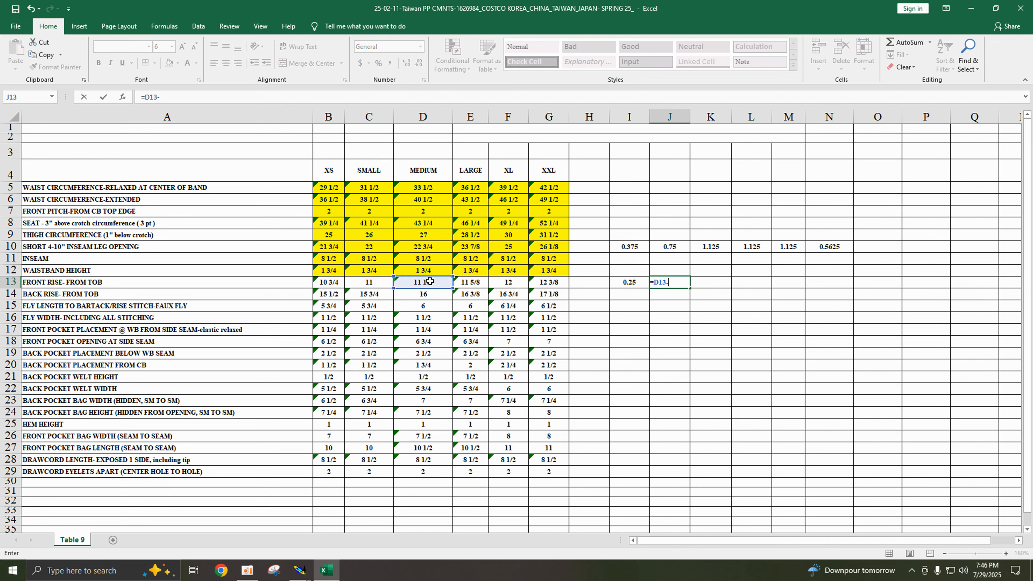
click(374, 283)
key(Return)
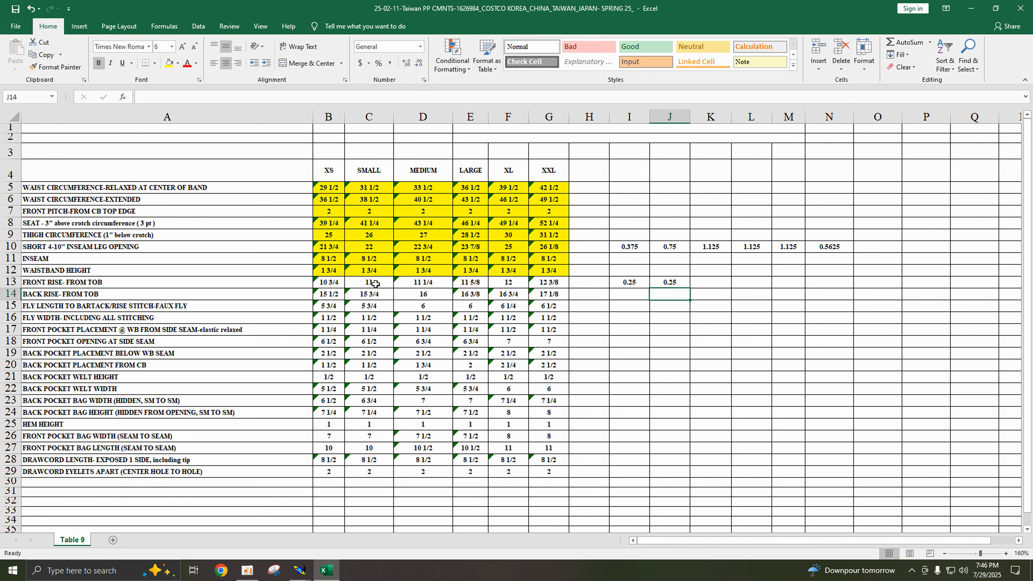
- Calculate the front rise difference between LARGE and MEDIUM in K13 with =E13-D13
click(704, 285)
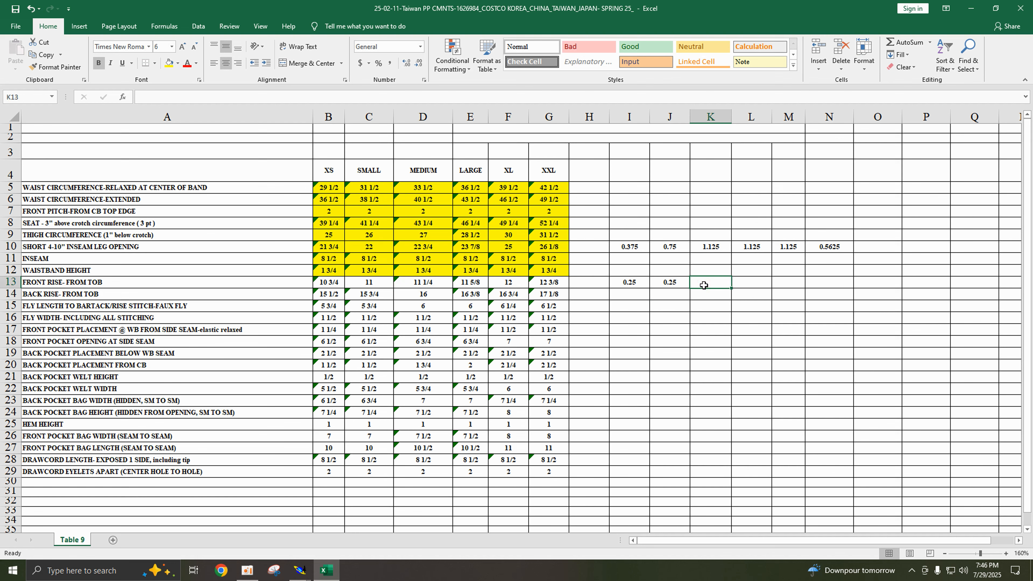
text(=)
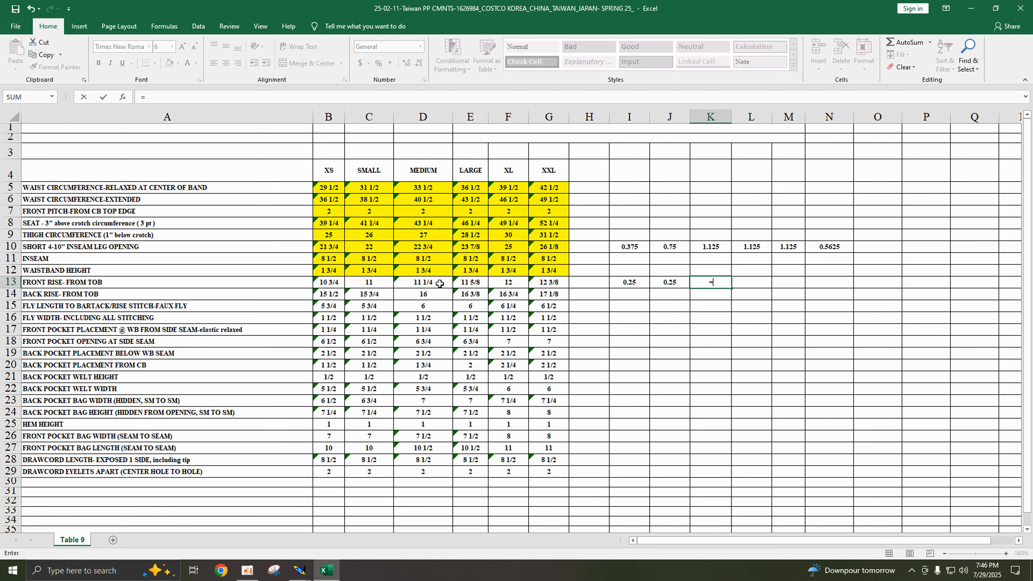
click(476, 284)
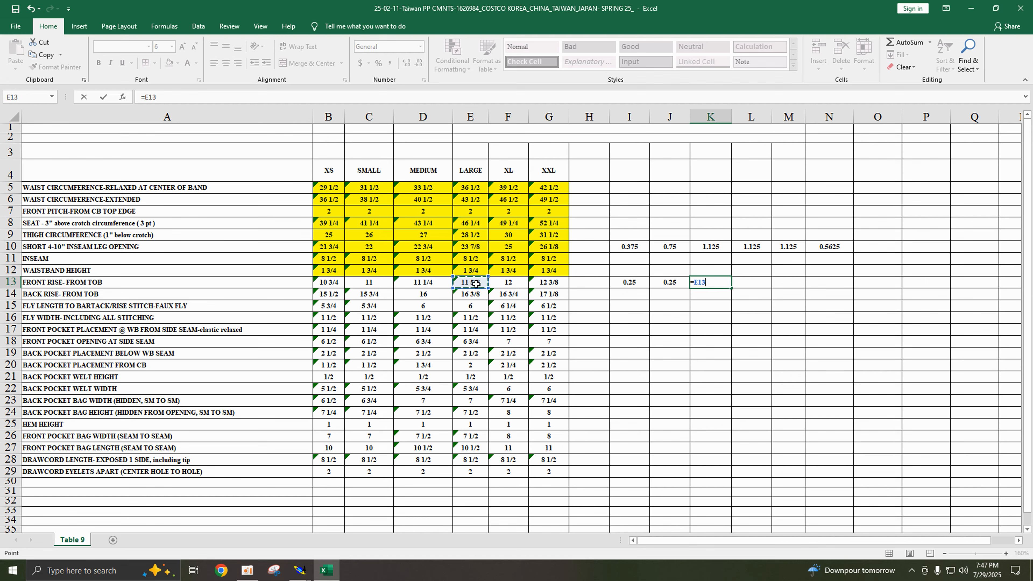
text(-)
click(434, 281)
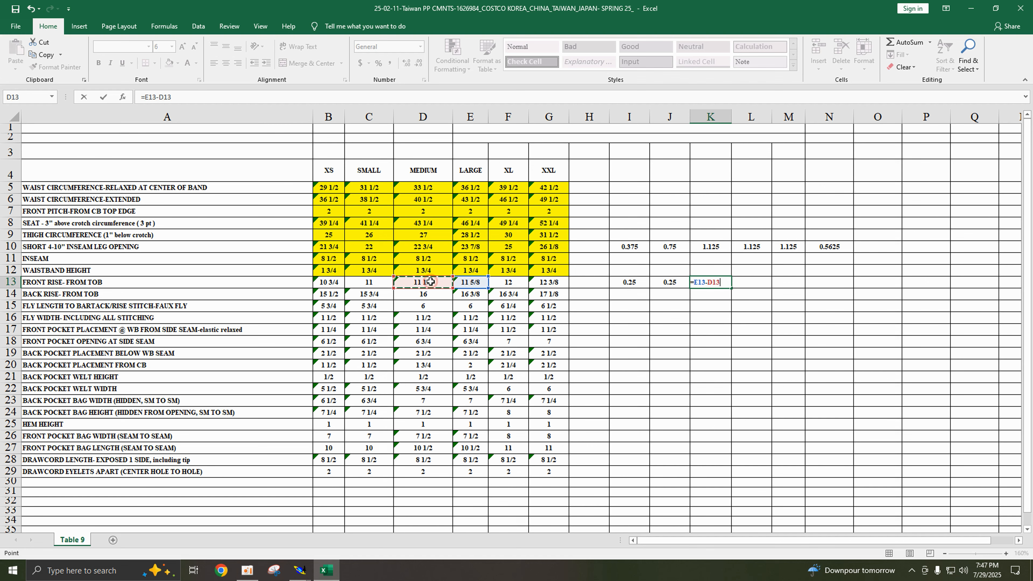
key(Return)
- Calculate the front rise difference between XL and LARGE in L13 with =F13-E13
click(749, 284)
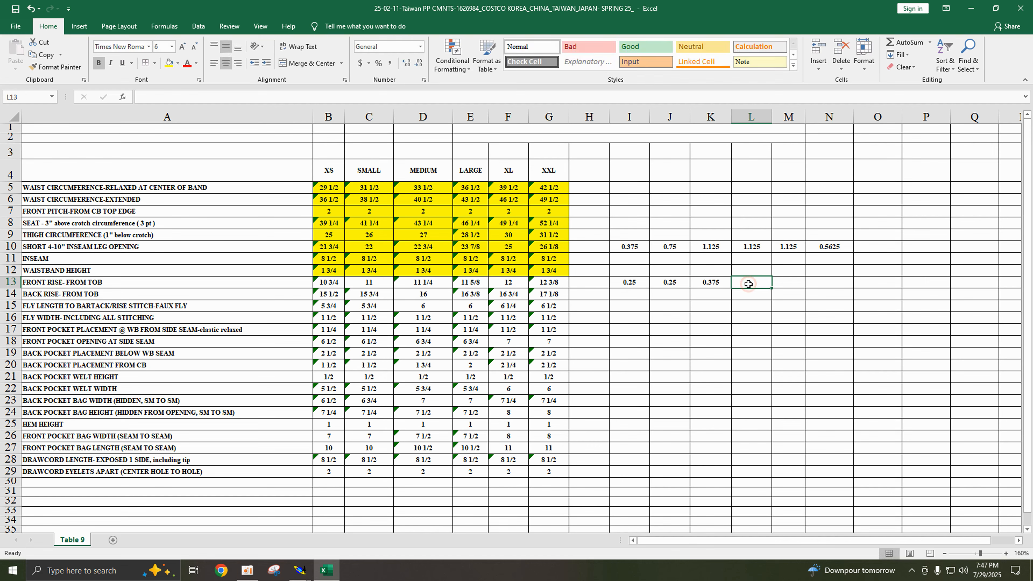
text(=)
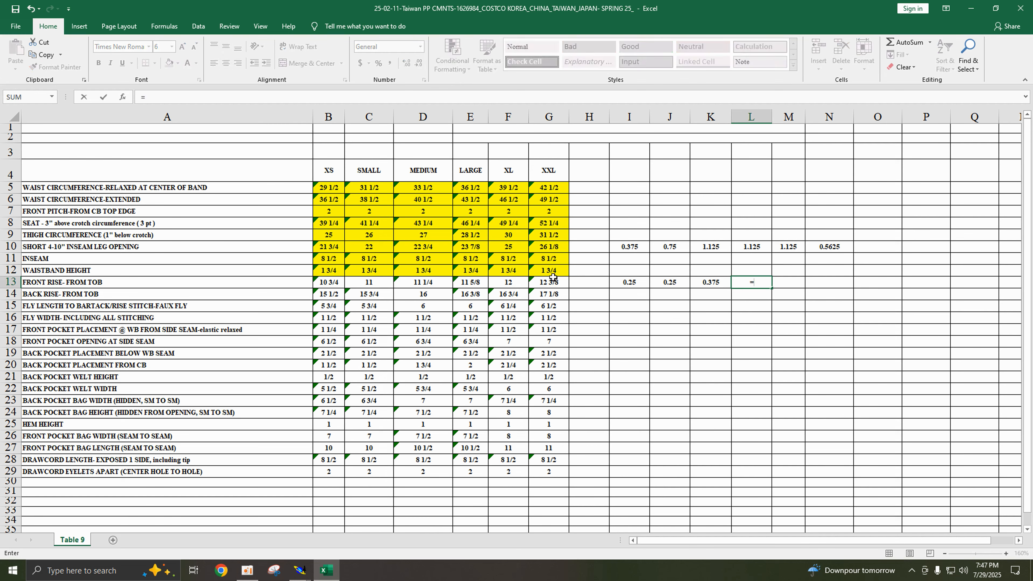
click(514, 282)
text(-)
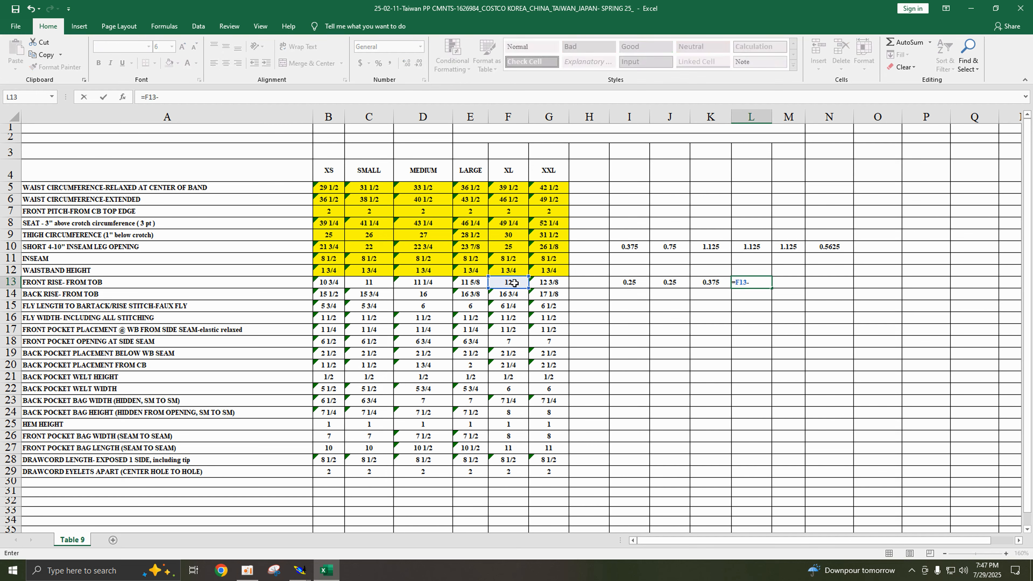
click(473, 284)
key(Return)
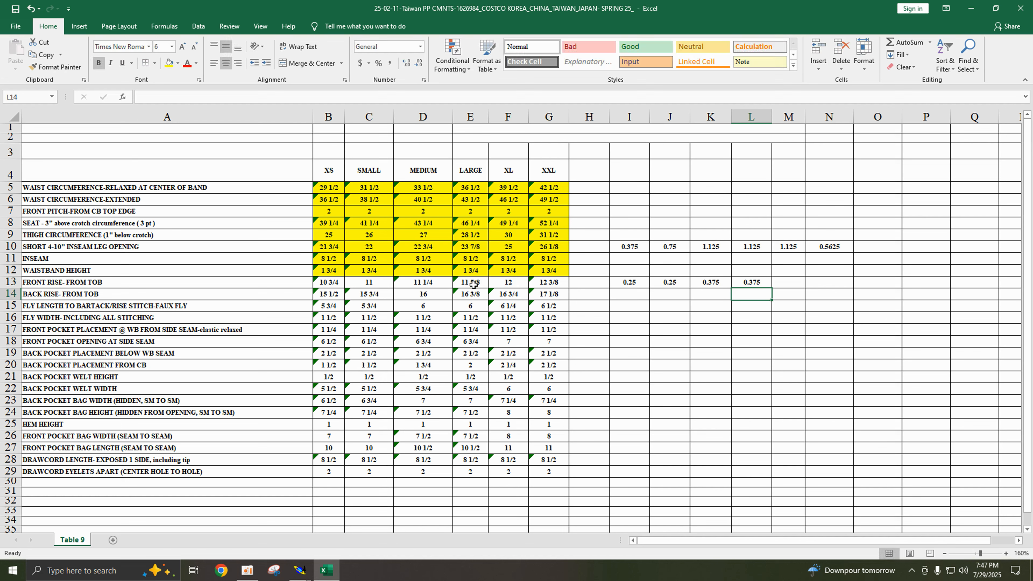
- Calculate the front rise difference between XXL and XL in M13 with =G13-F13
click(794, 285)
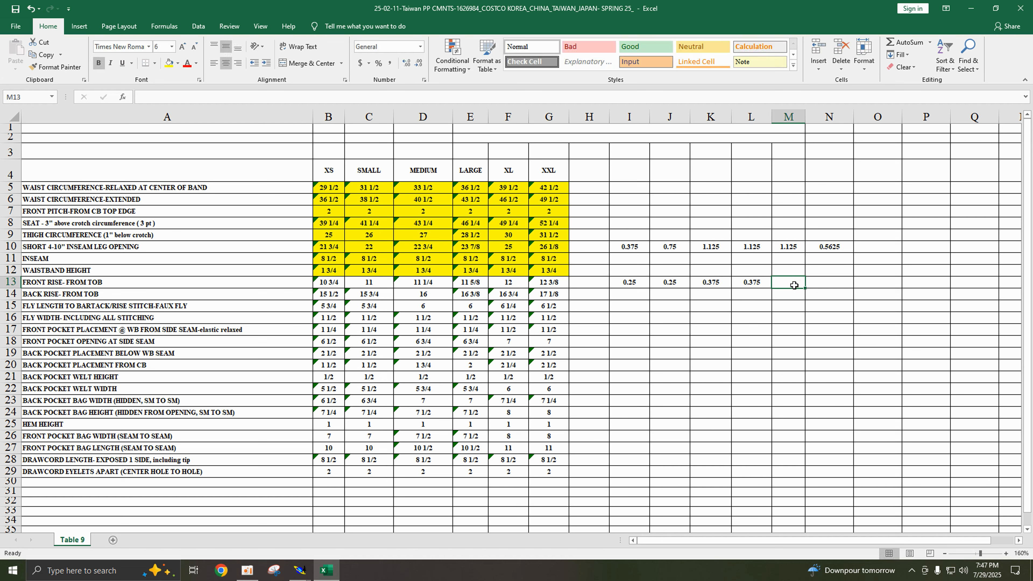
text(=)
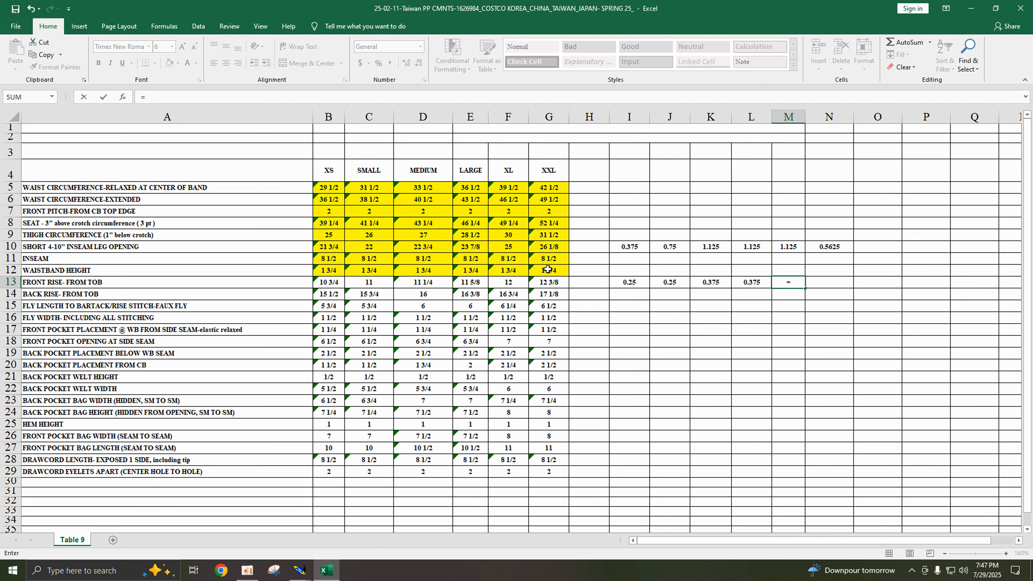
click(553, 281)
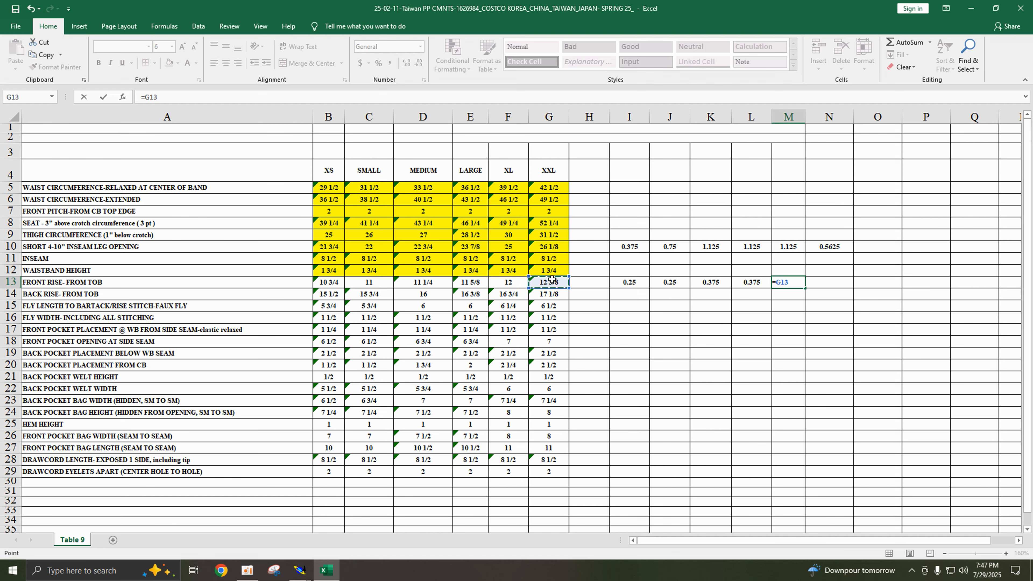
text(-)
click(510, 285)
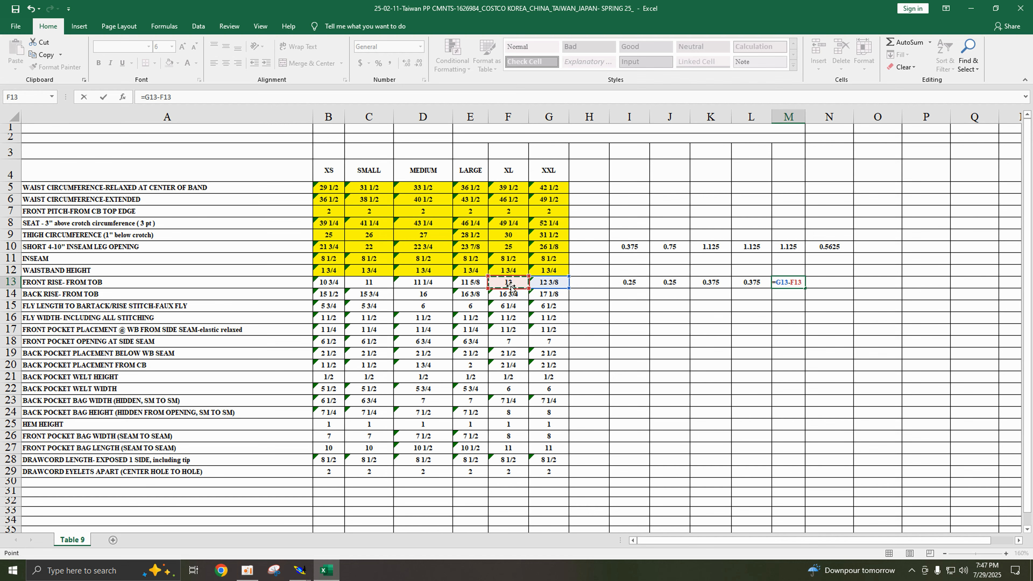
key(Return)
- Review the front rise differences in I13 through M13 and the relaxed waist circumference of each size from XS to XXL in row 5
click(637, 281)
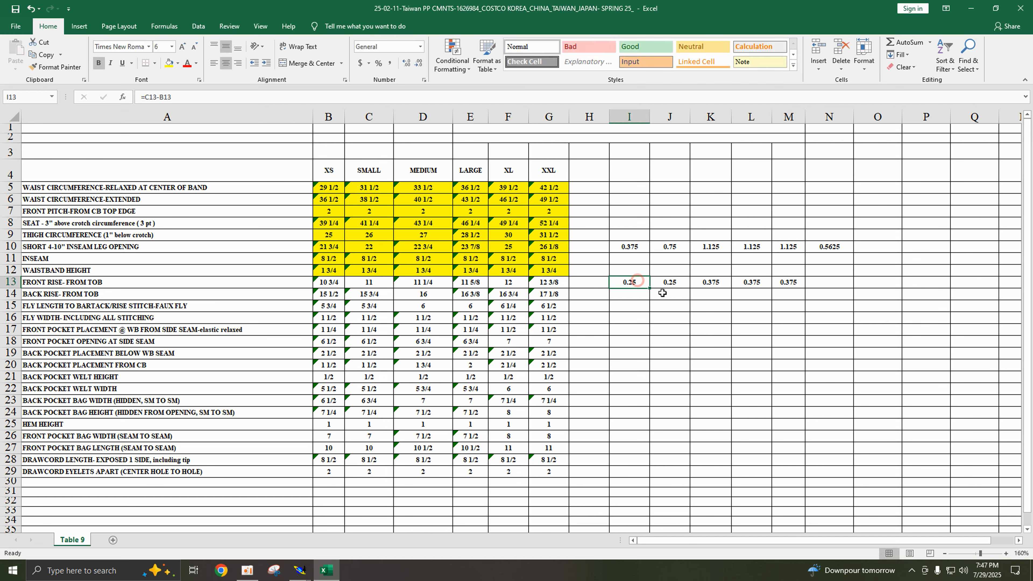
click(681, 281)
click(708, 287)
click(753, 281)
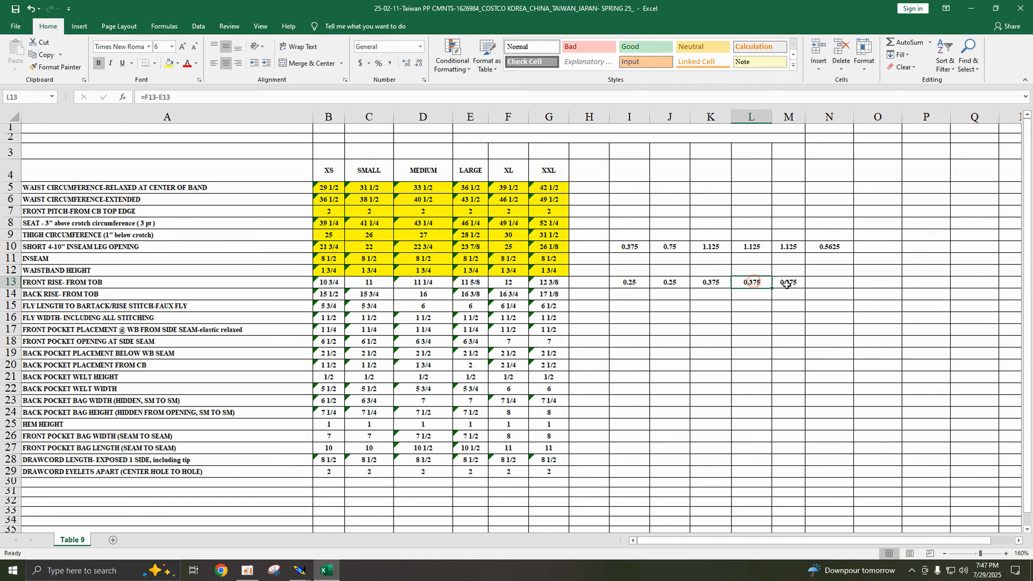
click(787, 283)
click(330, 188)
click(373, 188)
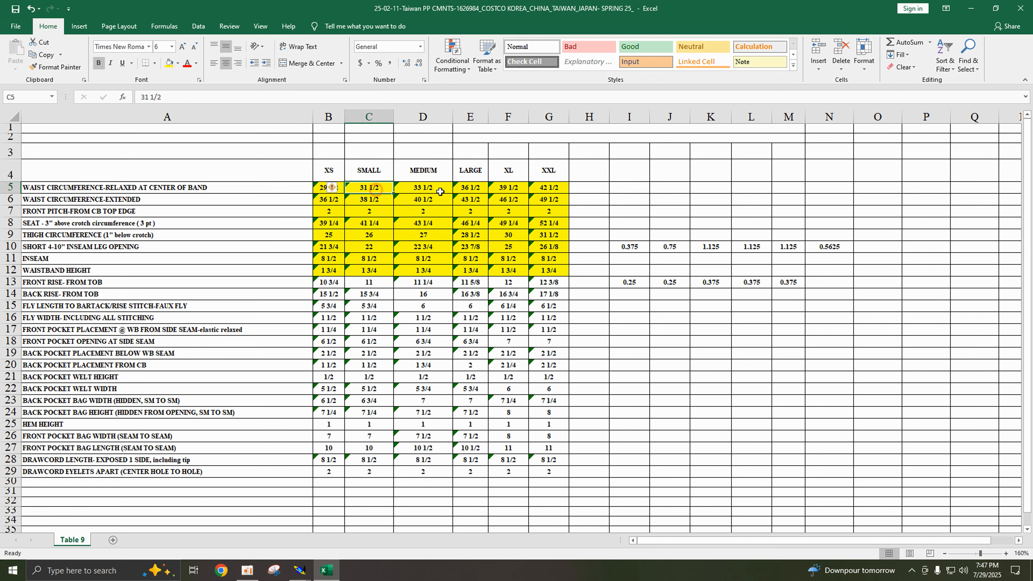
click(437, 189)
click(484, 190)
click(505, 188)
click(542, 191)
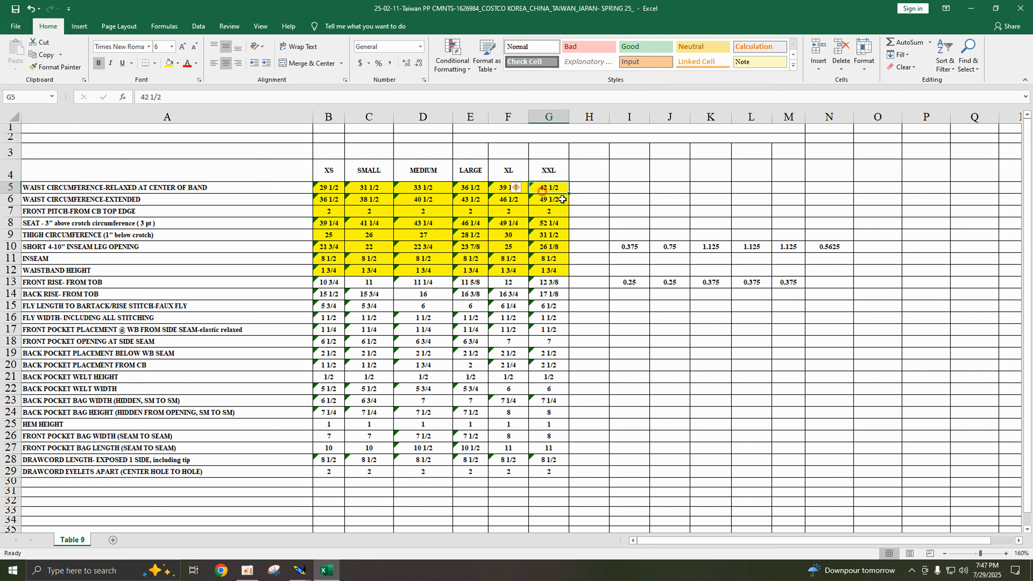
- Clear the front rise difference formulas from cells I13, J13, K13, L13 and M13
click(633, 281)
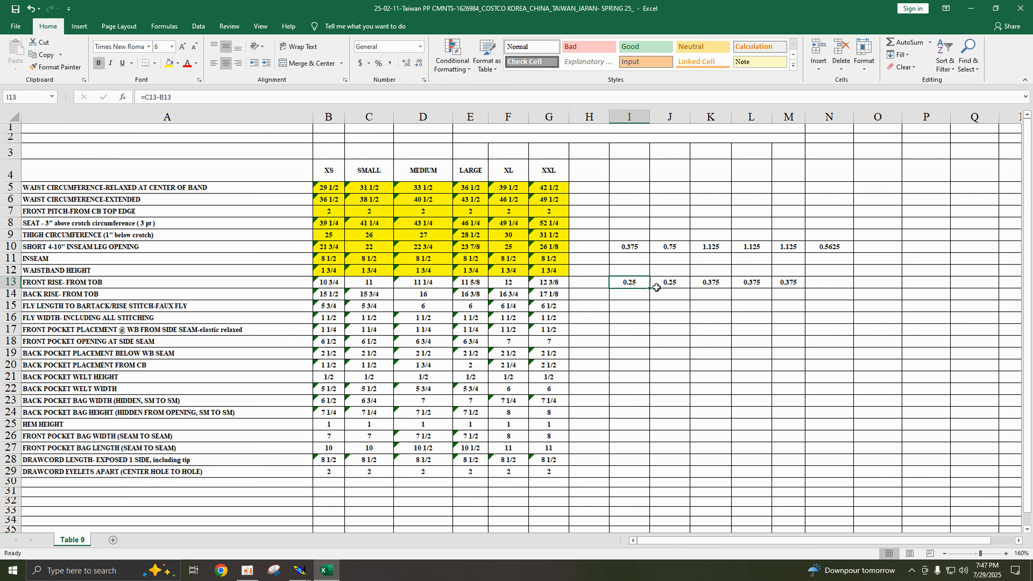
key(BackSpace)
click(683, 282)
key(BackSpace)
click(721, 285)
key(BackSpace)
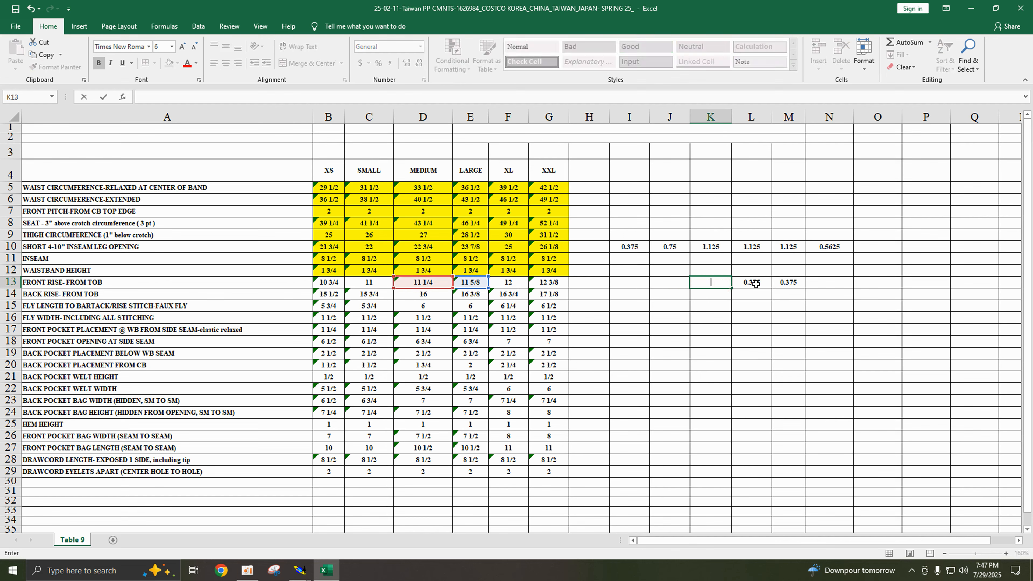
click(755, 284)
key(BackSpace)
click(790, 283)
key(BackSpace)
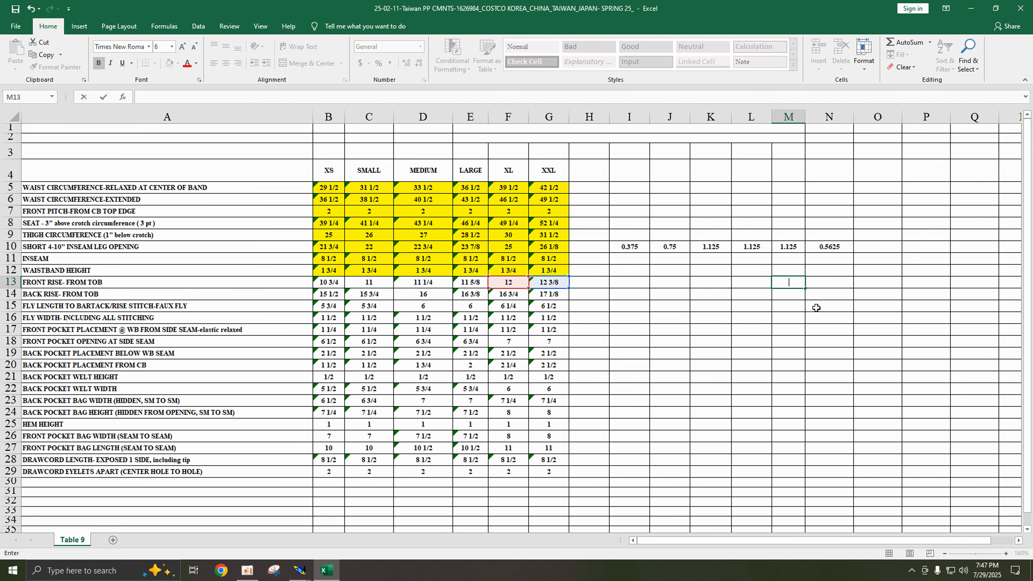
click(816, 308)
- Enter =C13-B13 in I13 to calculate the front rise difference between SMALL and XS
click(370, 284)
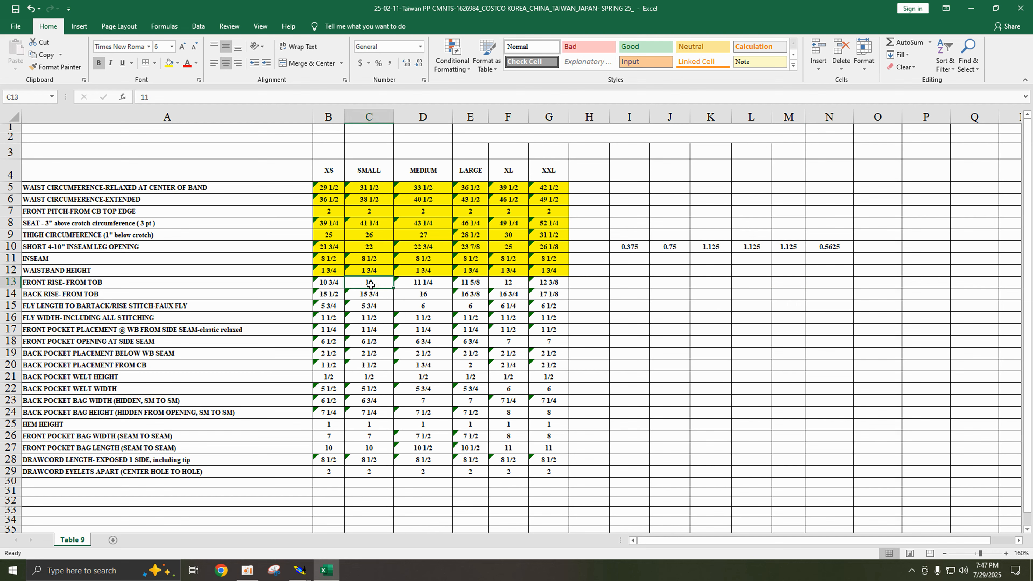
click(633, 283)
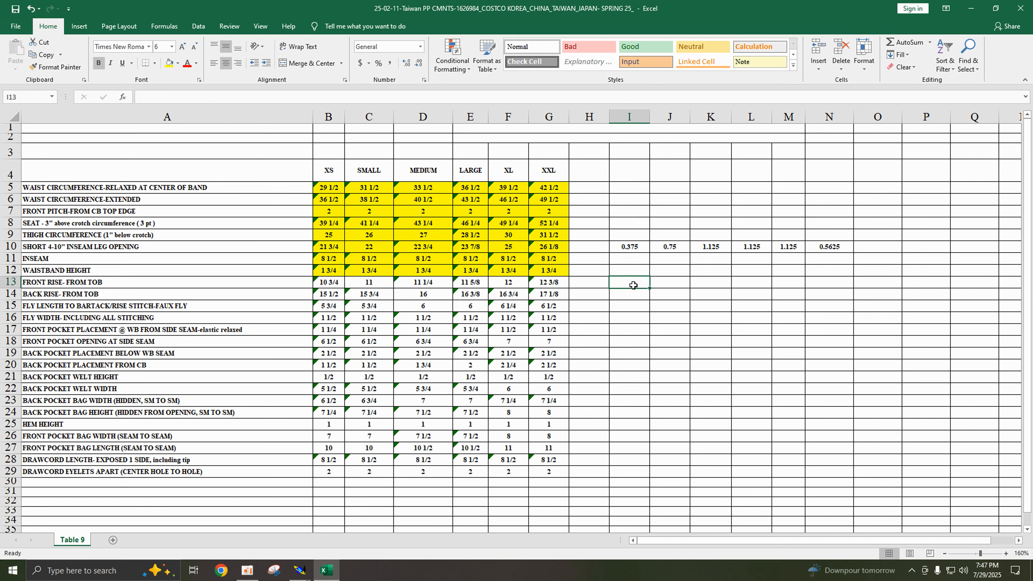
text(=)
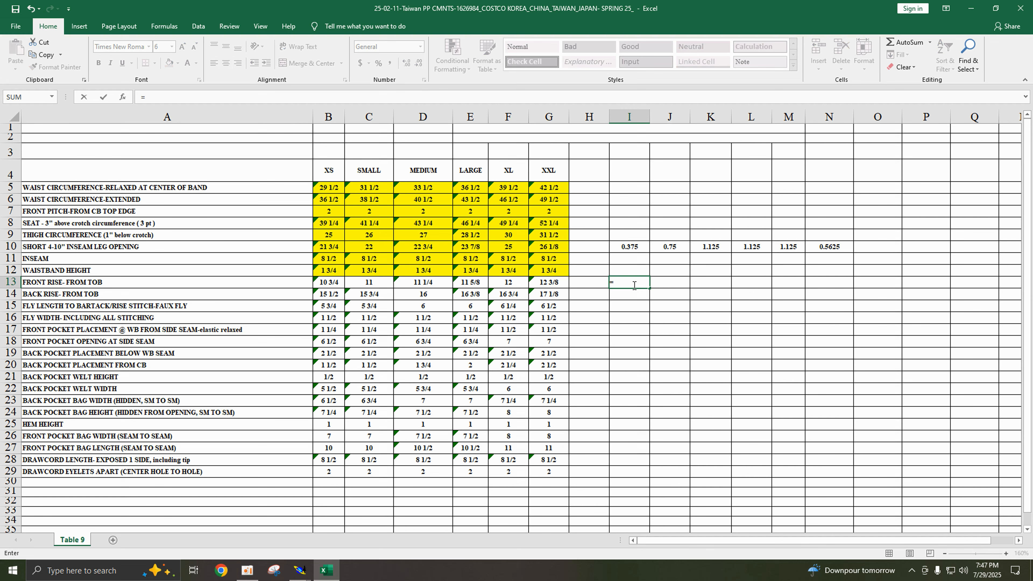
click(372, 281)
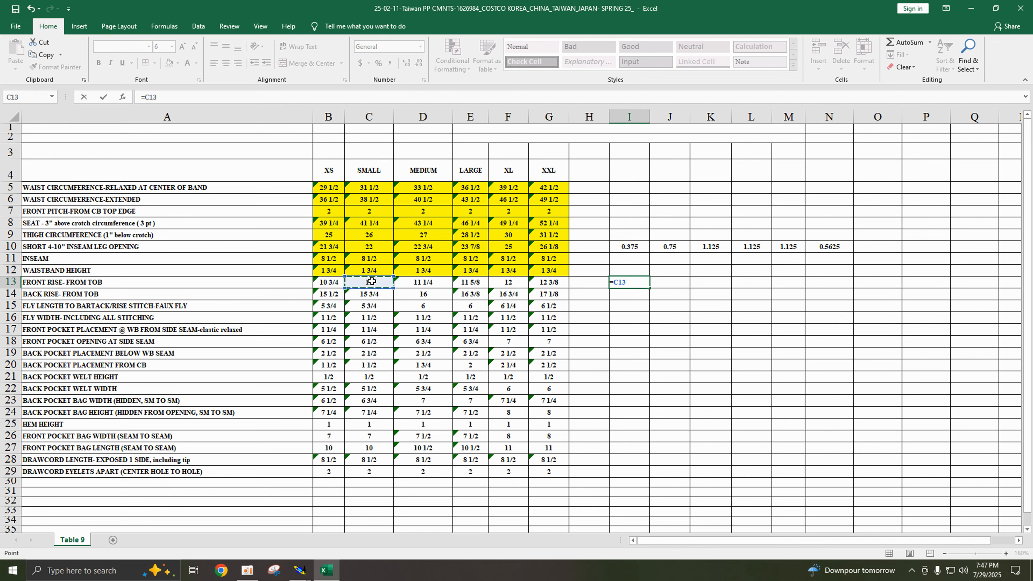
text(-)
click(324, 285)
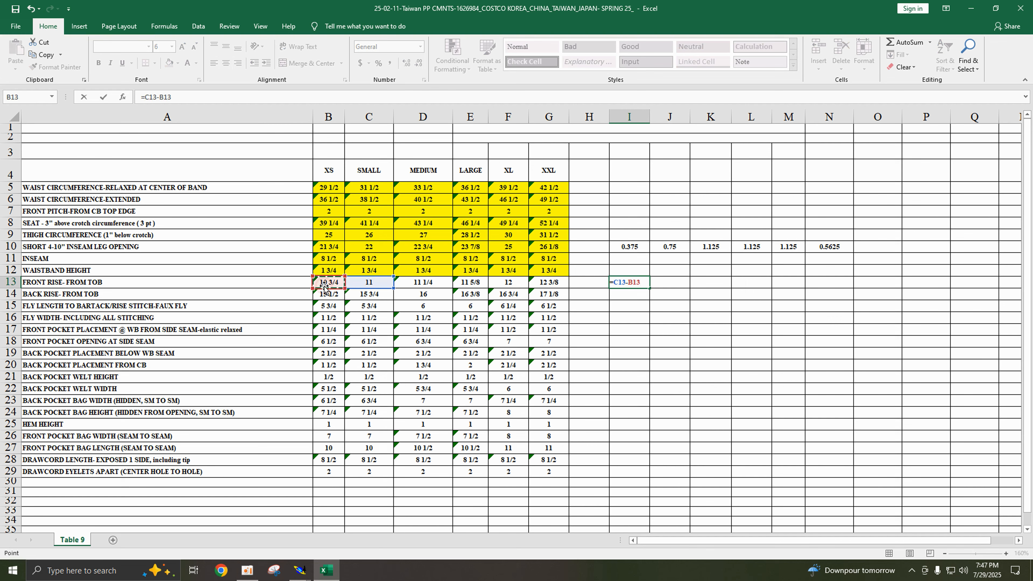
key(Return)
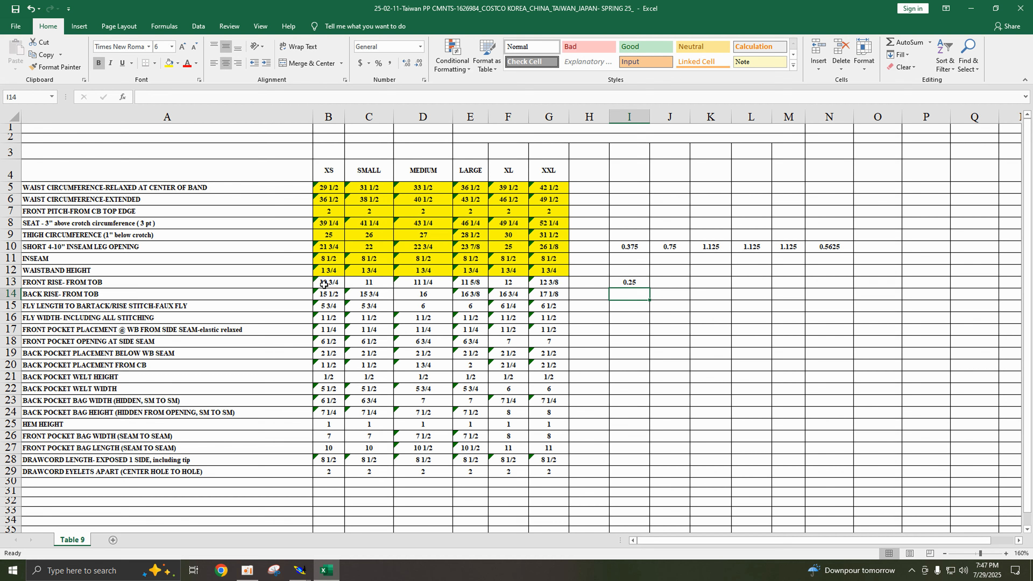
- Enter =D13-C13 in J13 to calculate the front rise difference between MEDIUM and SMALL
click(674, 283)
text(=)
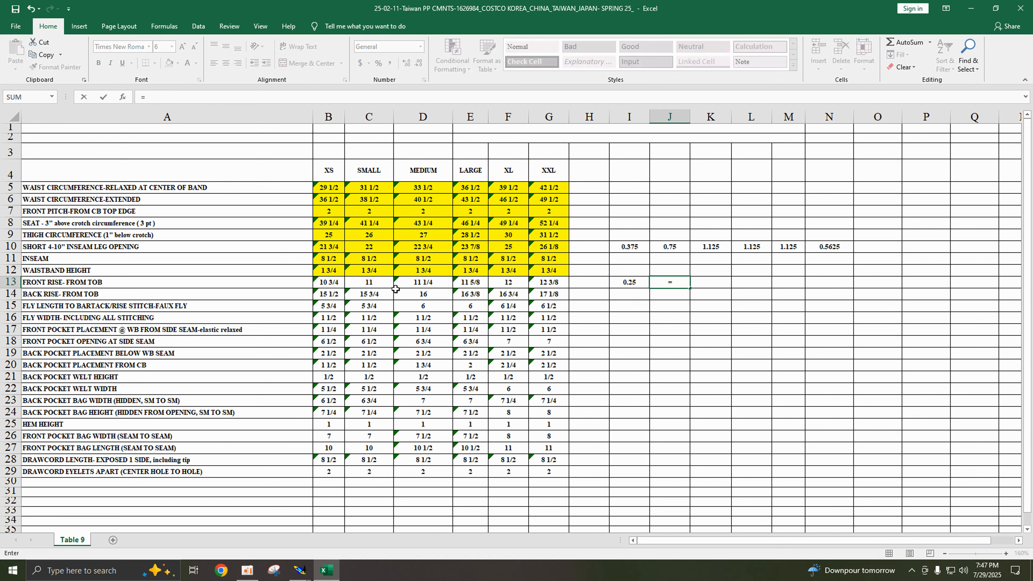
click(430, 284)
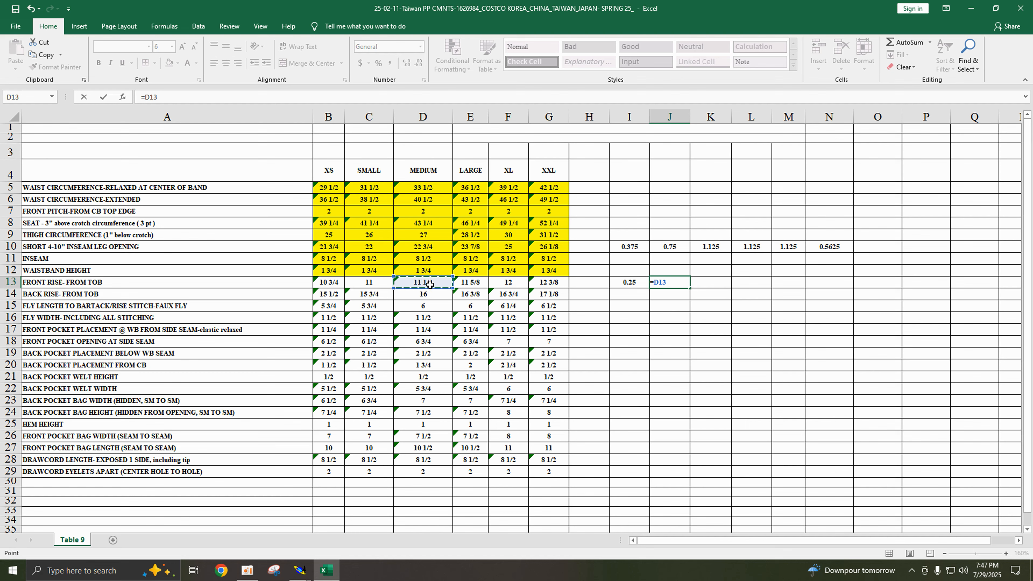
text(-)
click(381, 284)
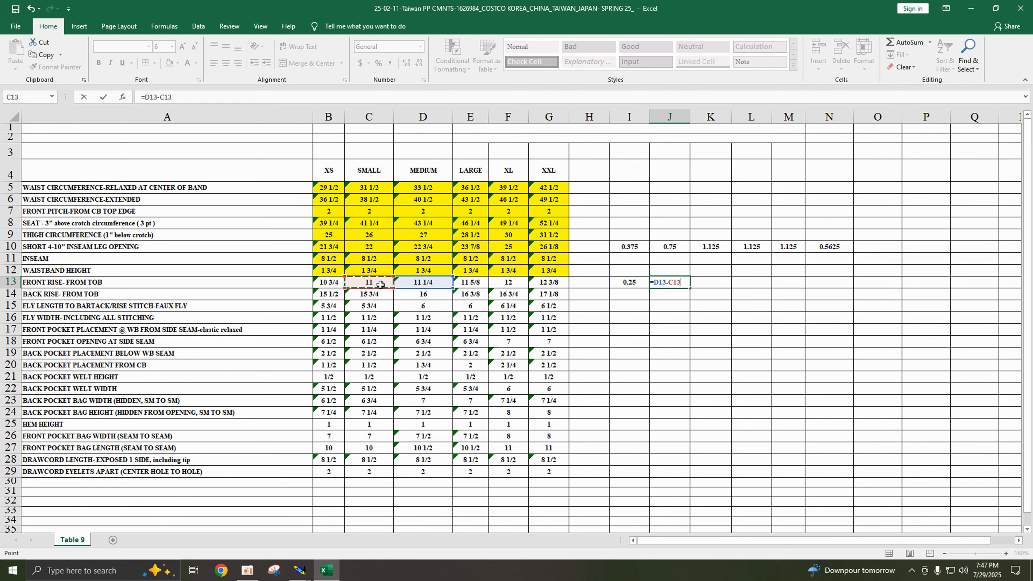
key(Return)
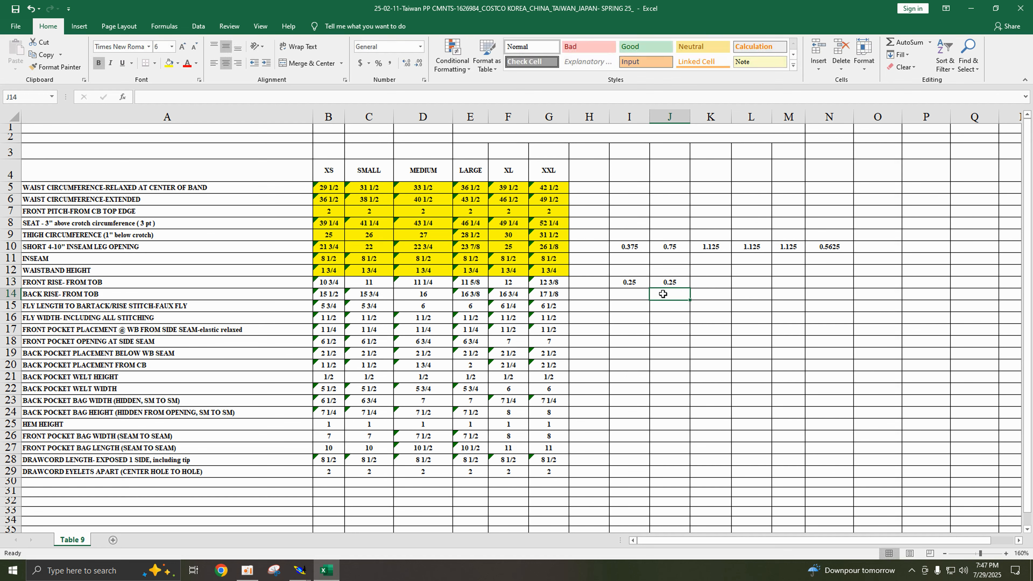
- Enter =E13-D13 in K13 to calculate the front rise difference between LARGE and MEDIUM
click(704, 288)
text(=)
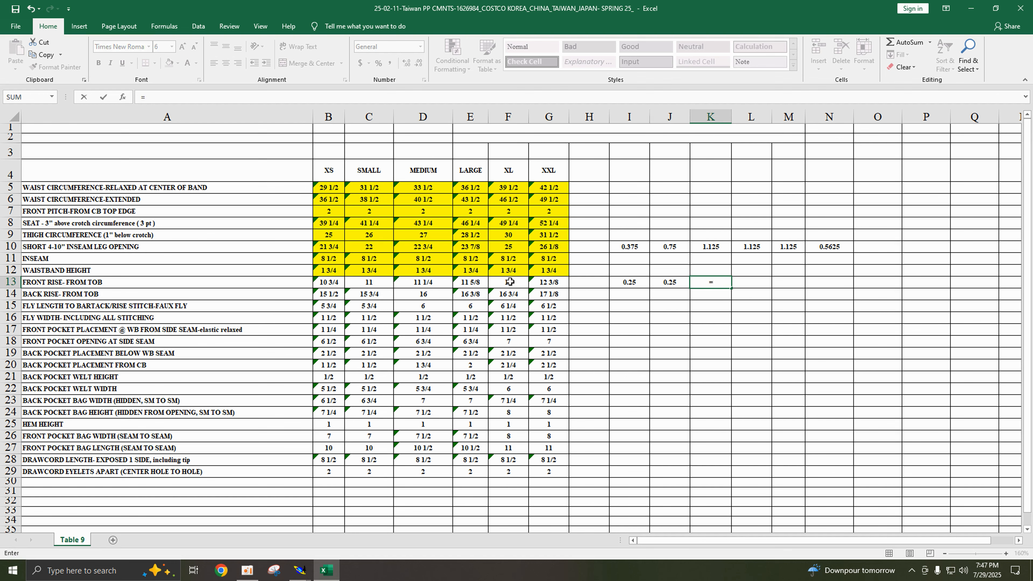
click(473, 282)
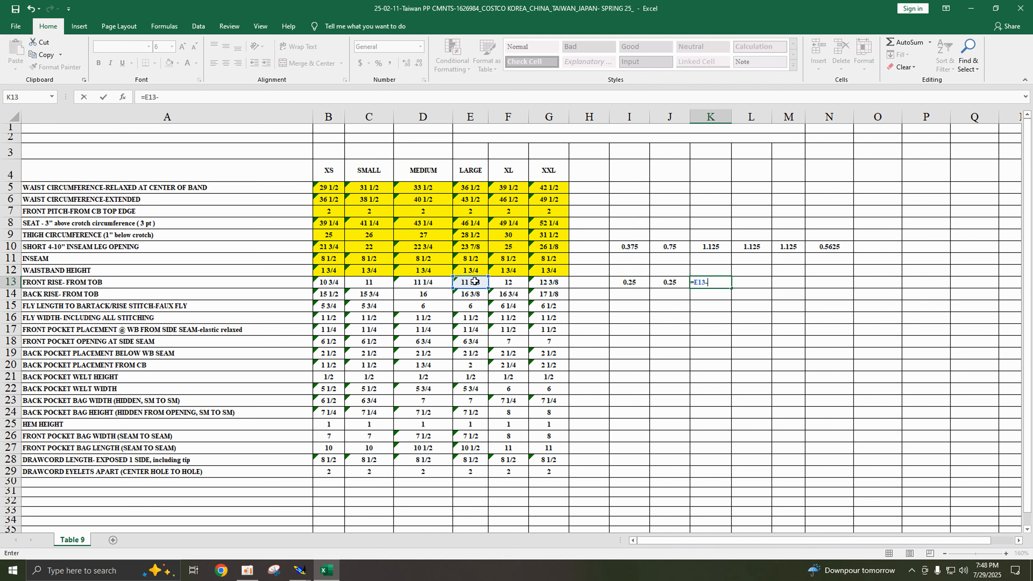
text(-)
click(427, 282)
key(Return)
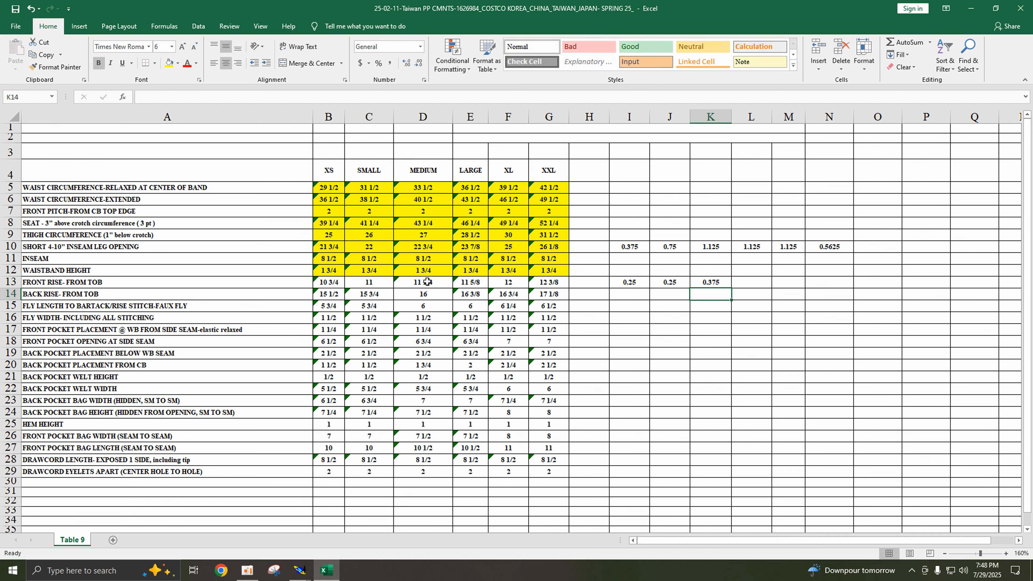
- Enter =F13-E13 in L13 to calculate the front rise difference between XL and LARGE
click(745, 285)
text(=)
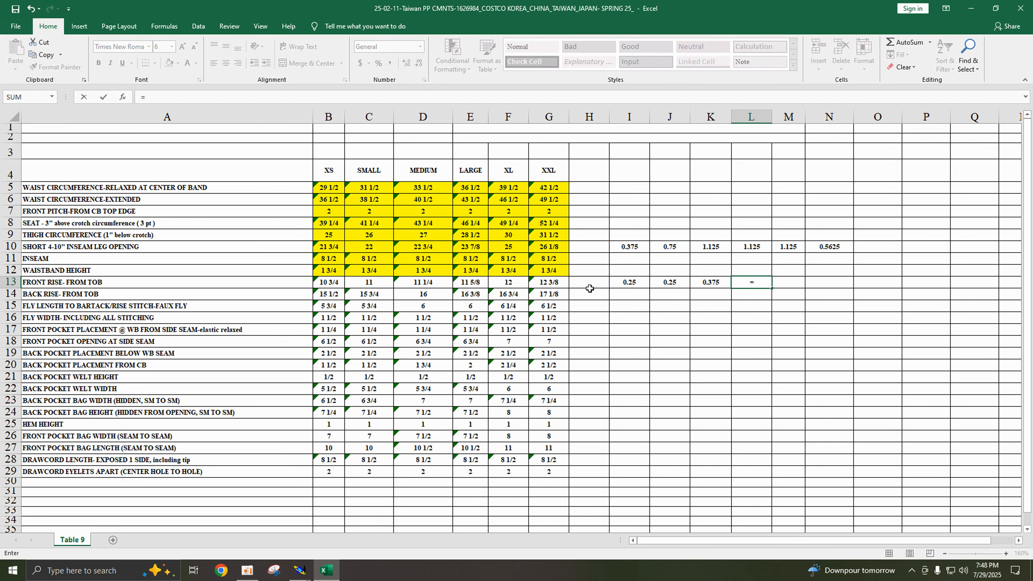
click(511, 284)
text(-)
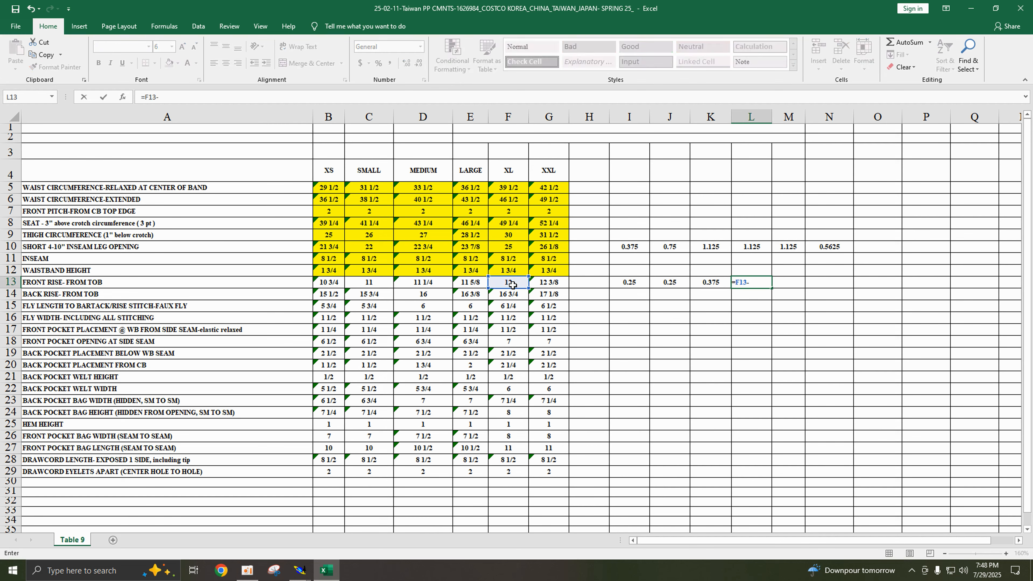
click(470, 284)
key(Return)
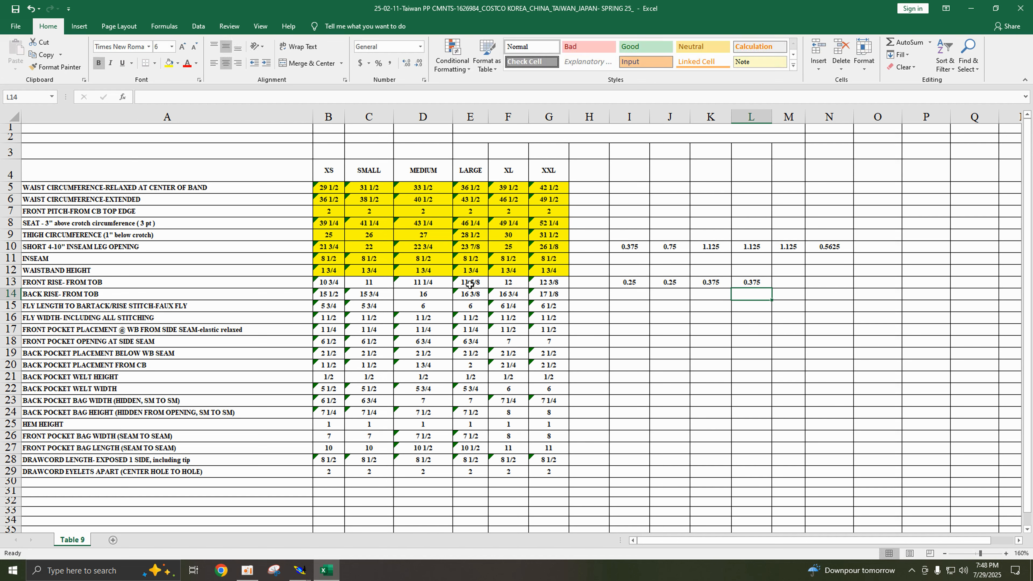
- Enter =G13-F13 in M13 to calculate the front rise difference between XXL and XL
click(775, 284)
text(=)
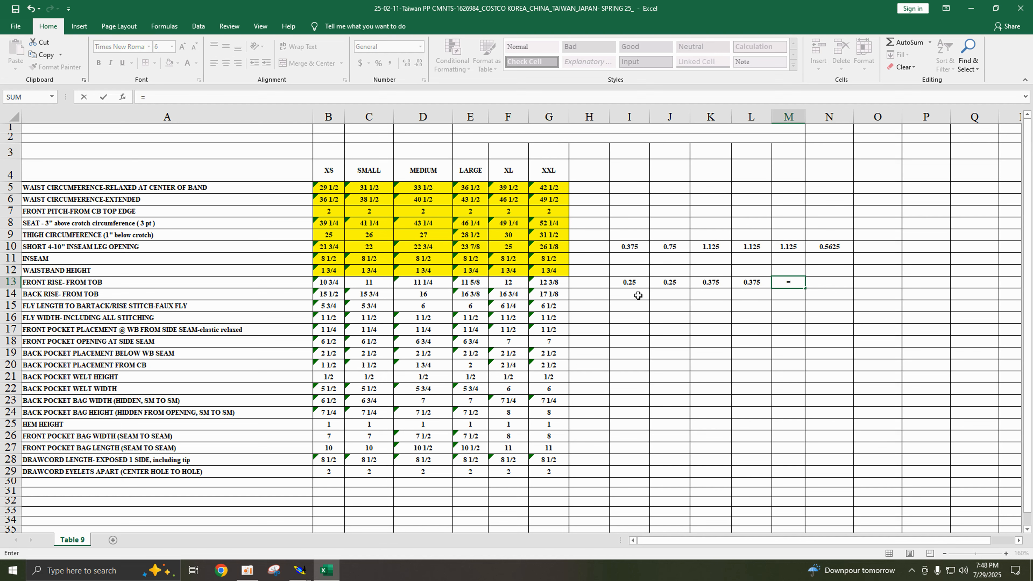
click(547, 282)
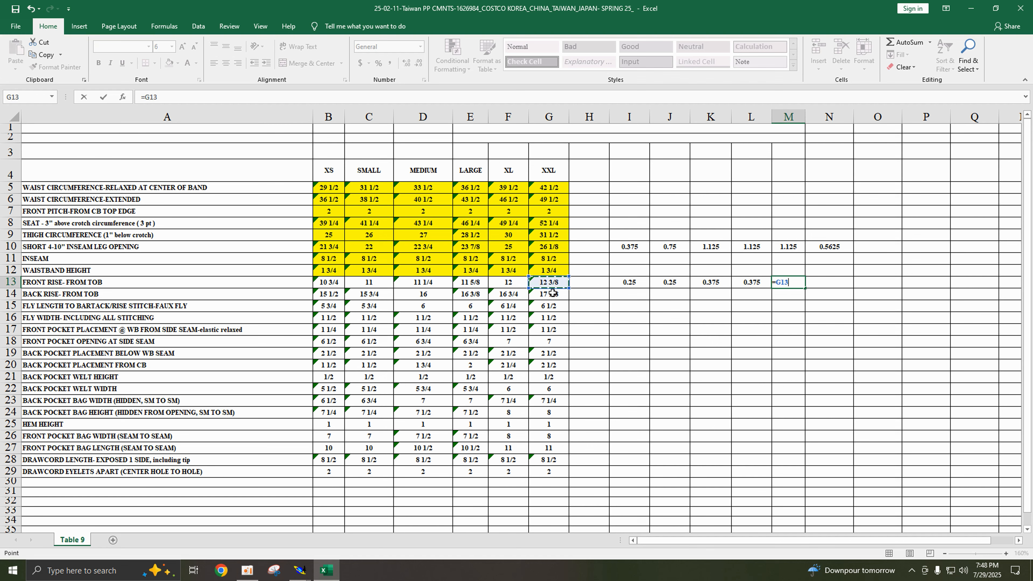
text(-)
click(509, 283)
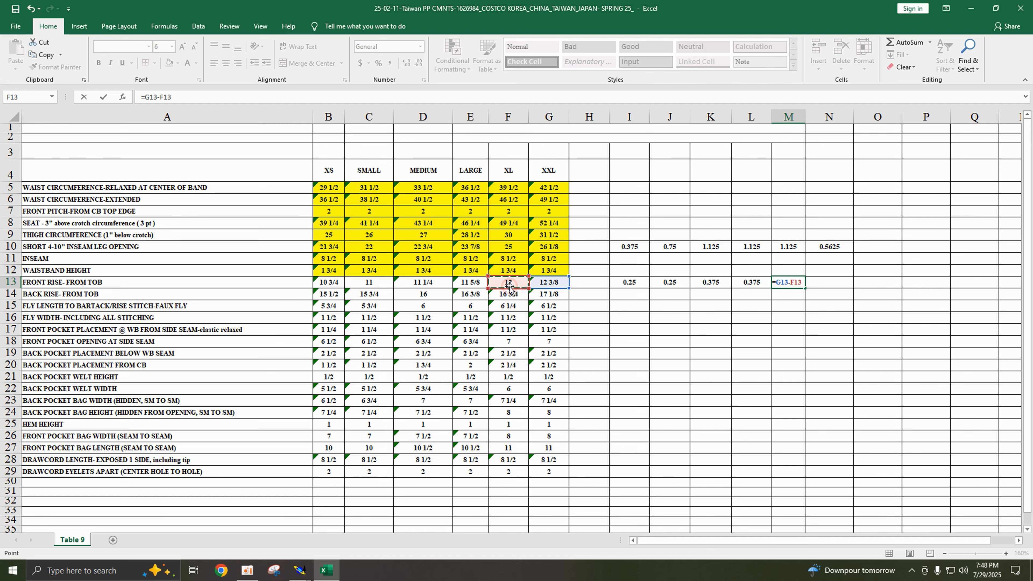
key(Return)
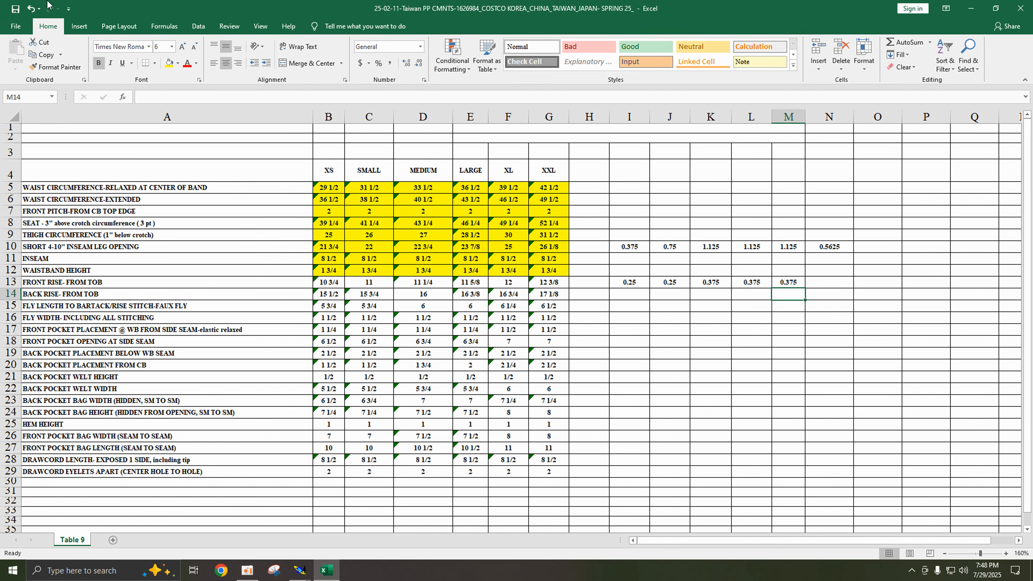
- Switch to Modaris and show the front piece in all sizes to compare the inseam length across sizes
click(14, 10)
click(305, 556)
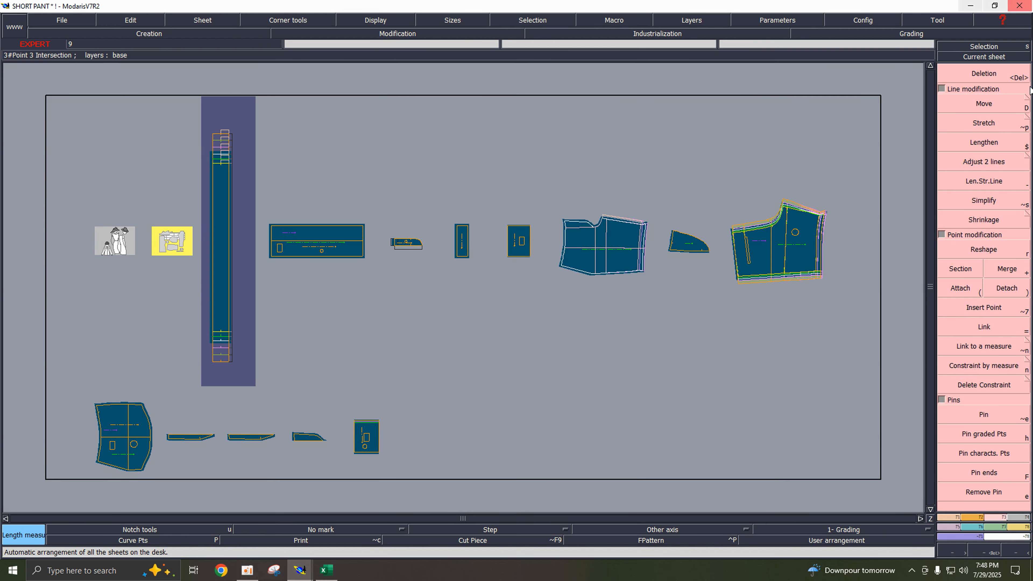
click(982, 73)
scroll(612, 241, up, 5)
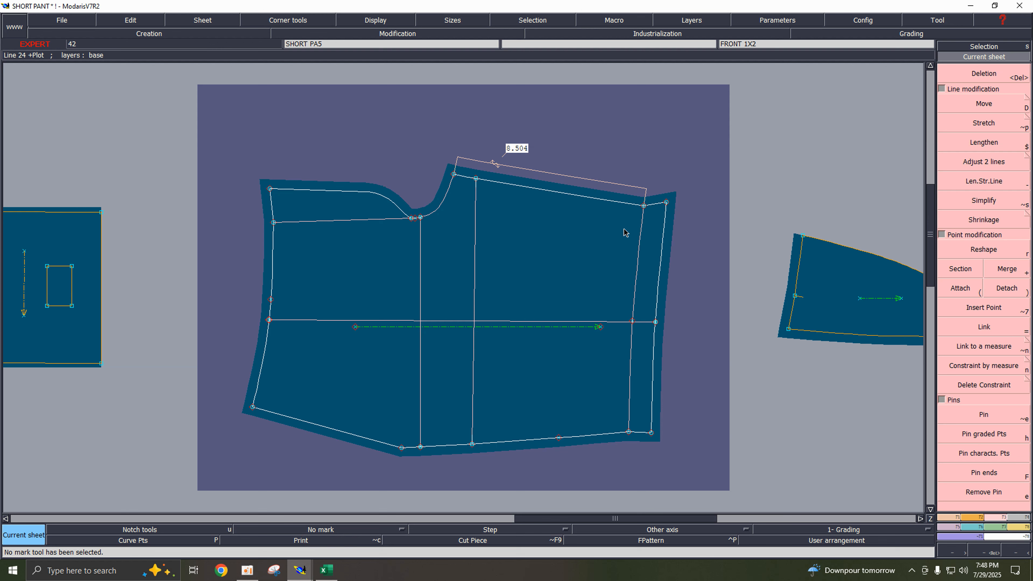
key(F10)
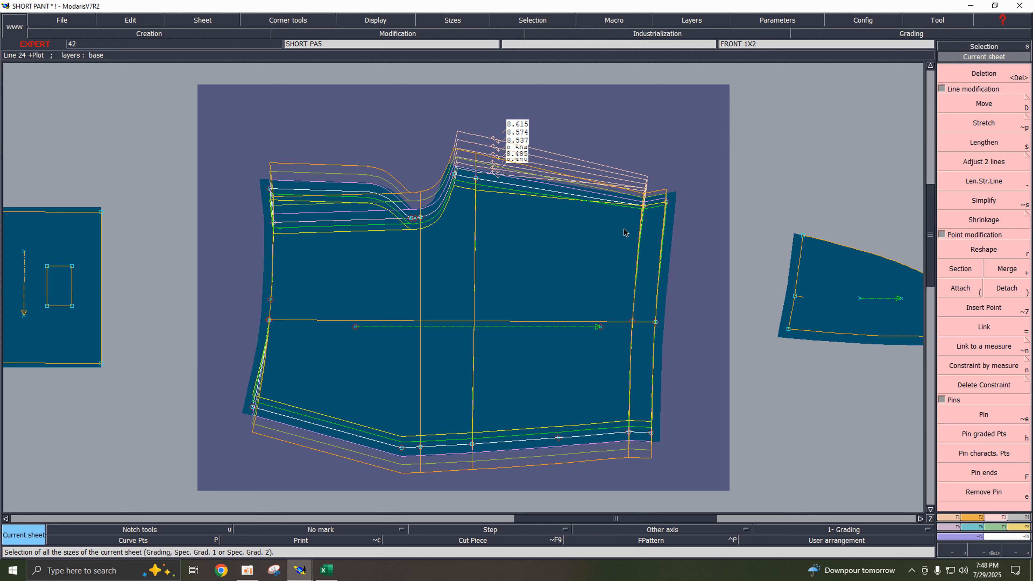
key(F10)
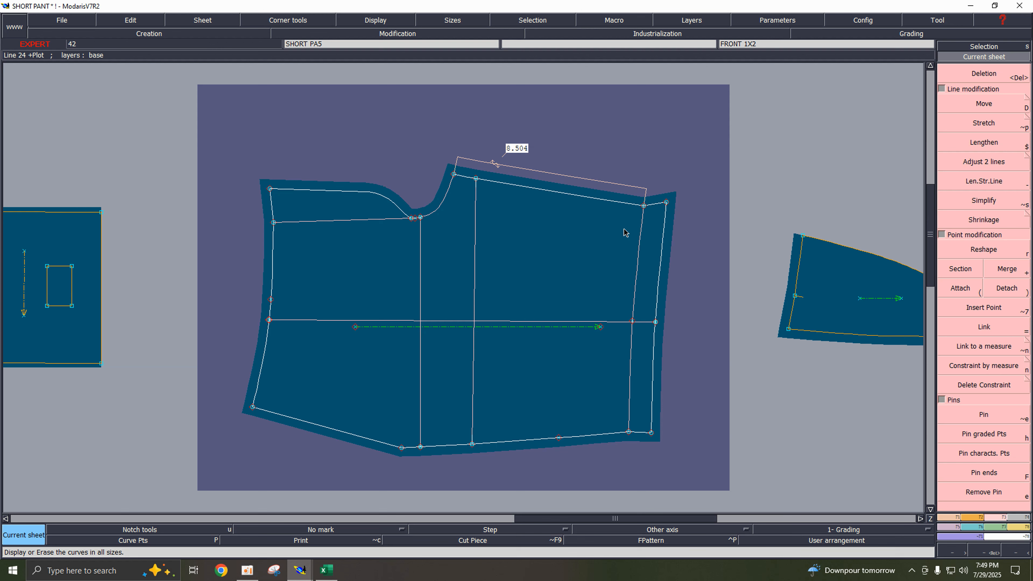
key(space)
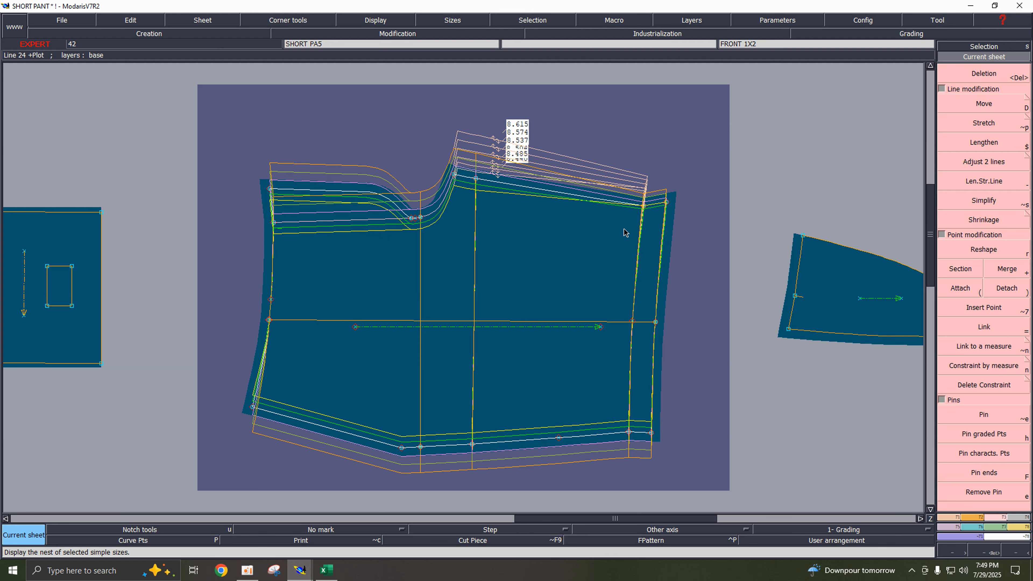
key(space)
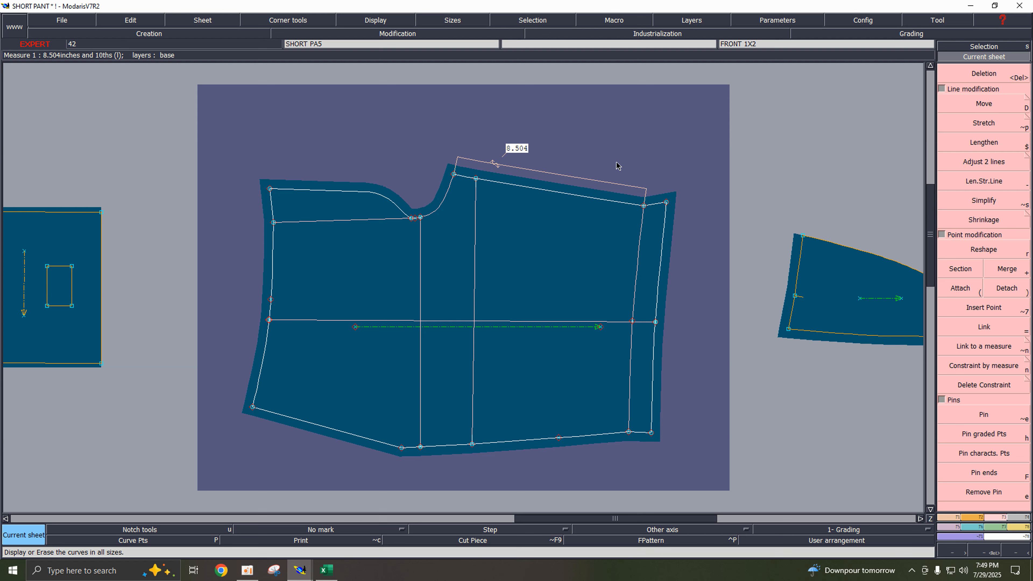
- Draw a straight horizontal Bezier line 8.504 inches long above the front piece
key(b)
click(621, 129)
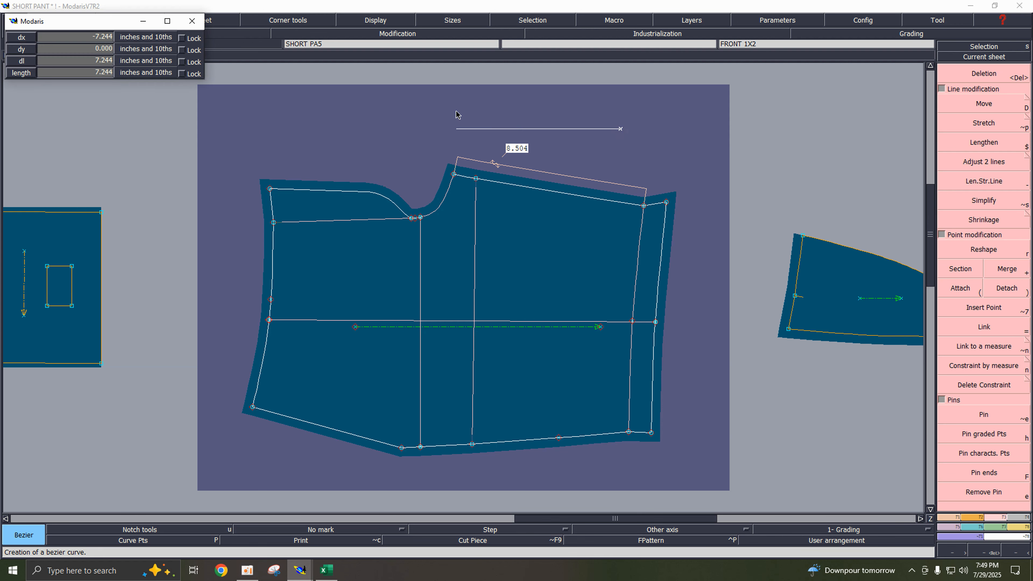
key(Up)
key(Up)
key(Up)
key(Up)
key(Return)
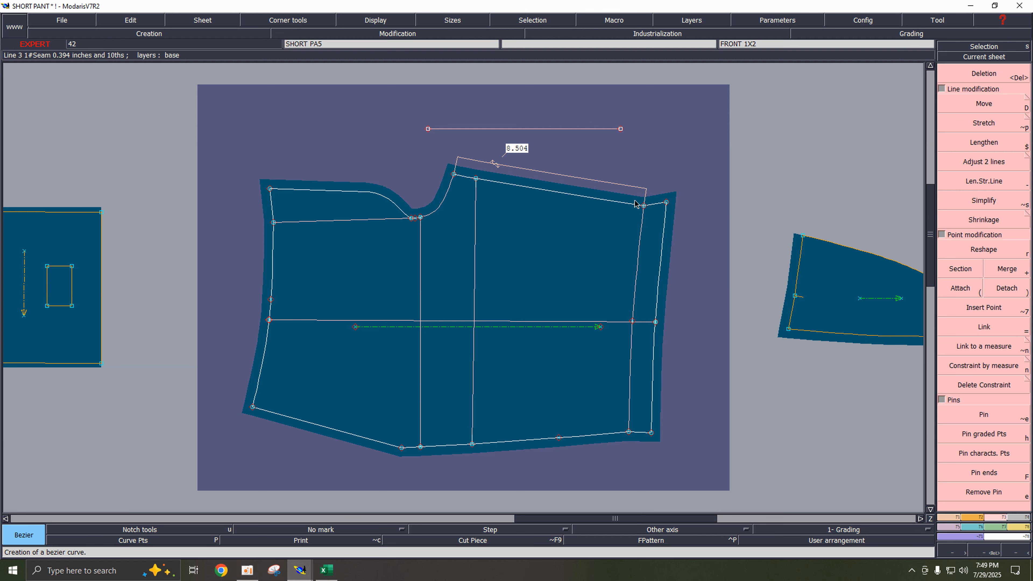
- Delete the inseam's length measure and add a dynamic length measure to the horizontal line above the front piece
key(Delete)
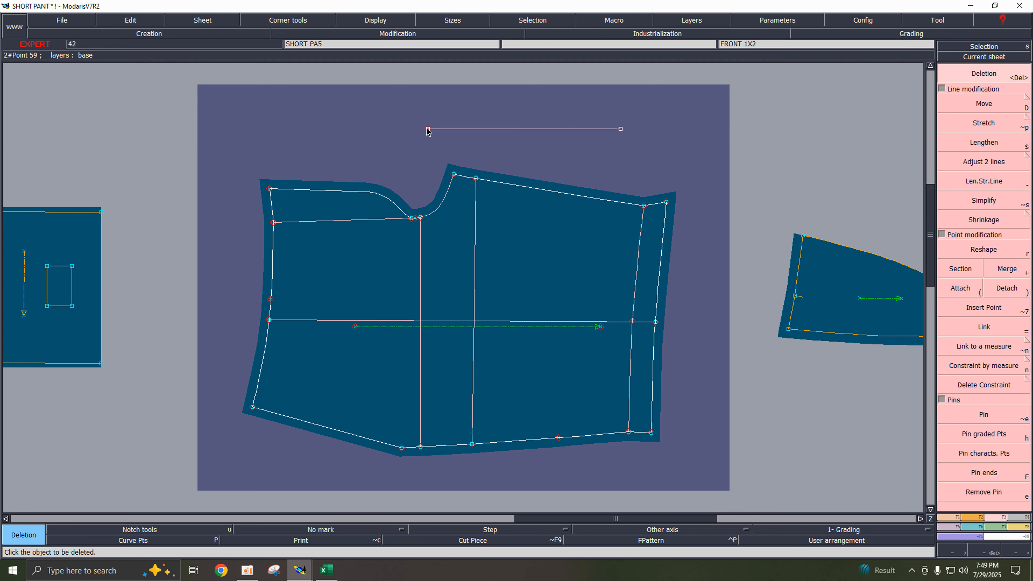
key(l)
click(427, 129)
click(630, 142)
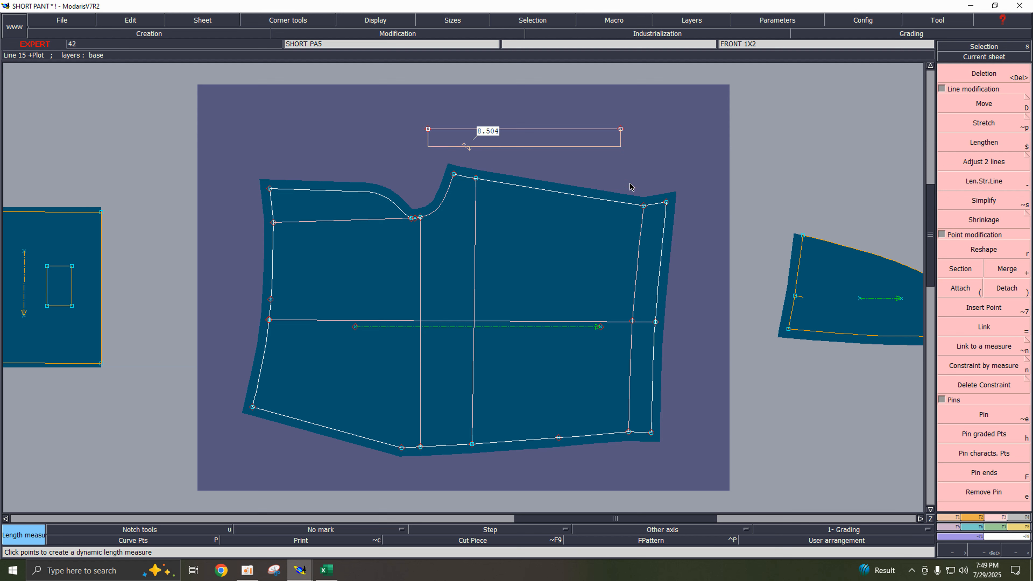
- Try to constrain a developed point placed on the inseam near the crotch to the horizontal line's measure, then delete the point
key(2)
click(645, 207)
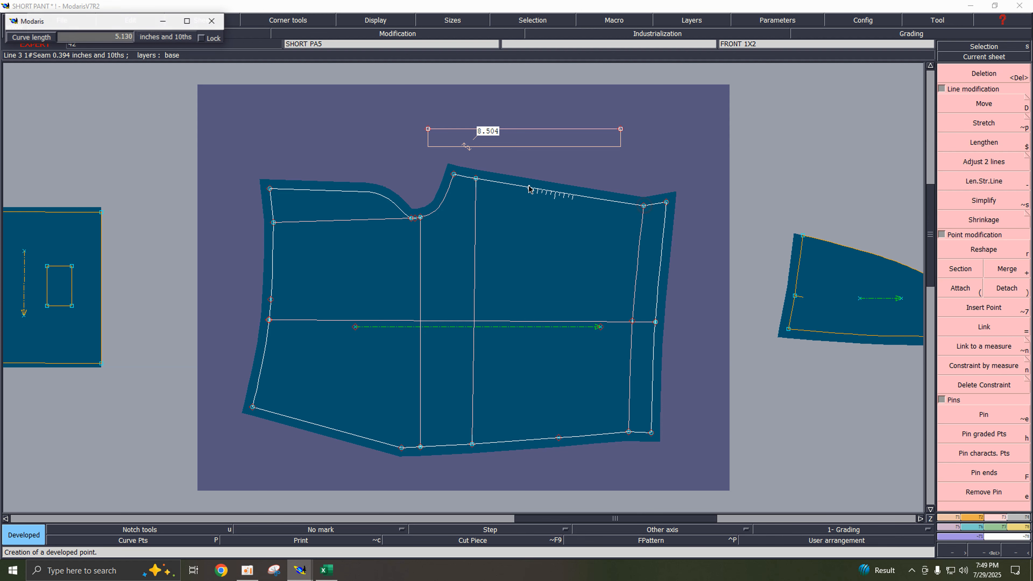
click(484, 185)
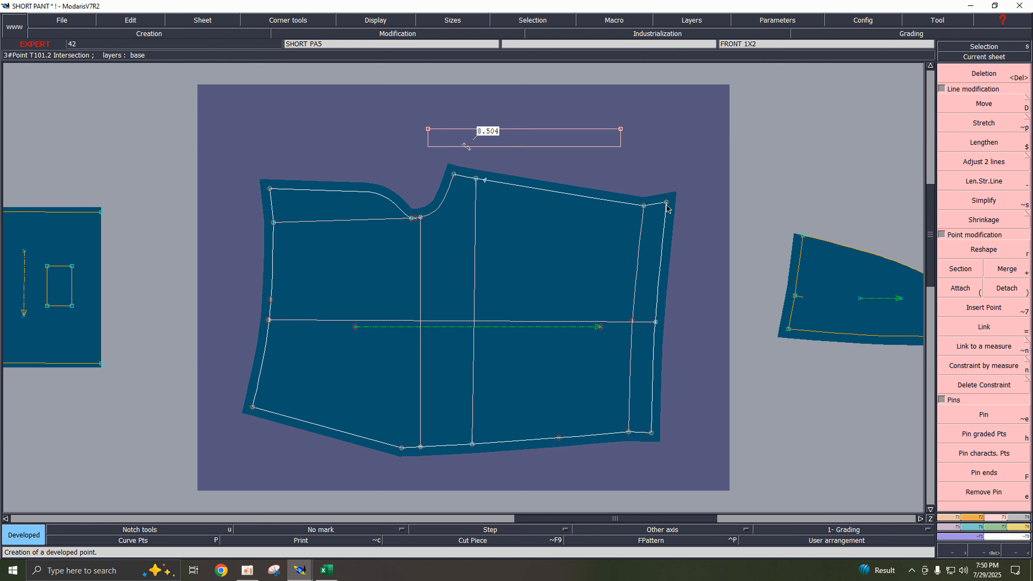
click(998, 413)
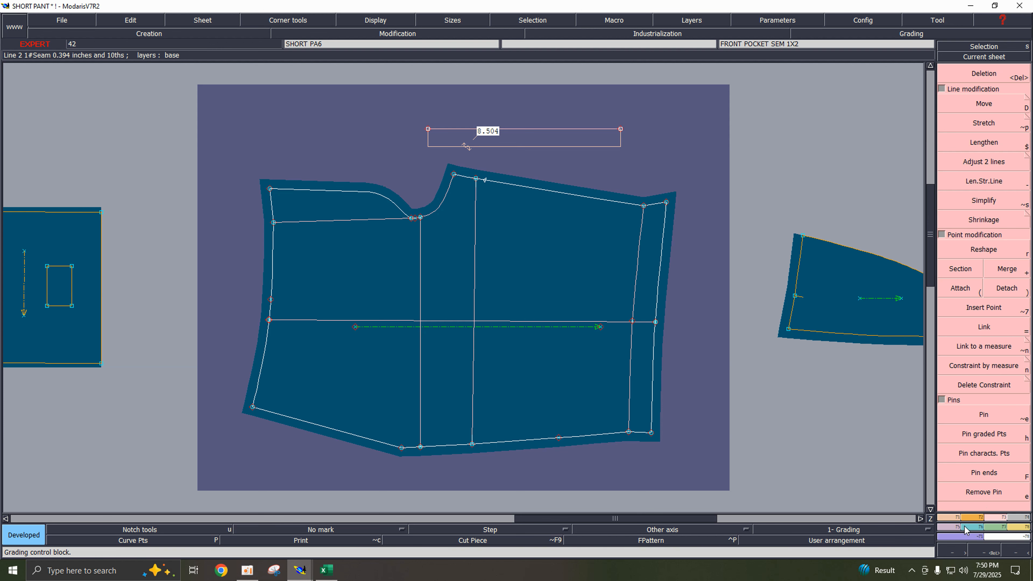
click(966, 368)
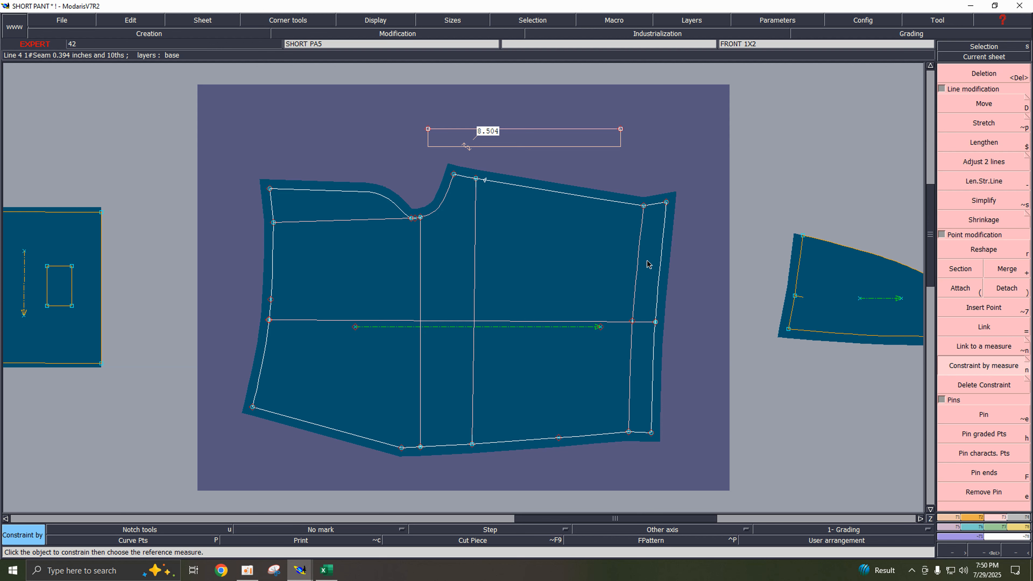
click(483, 185)
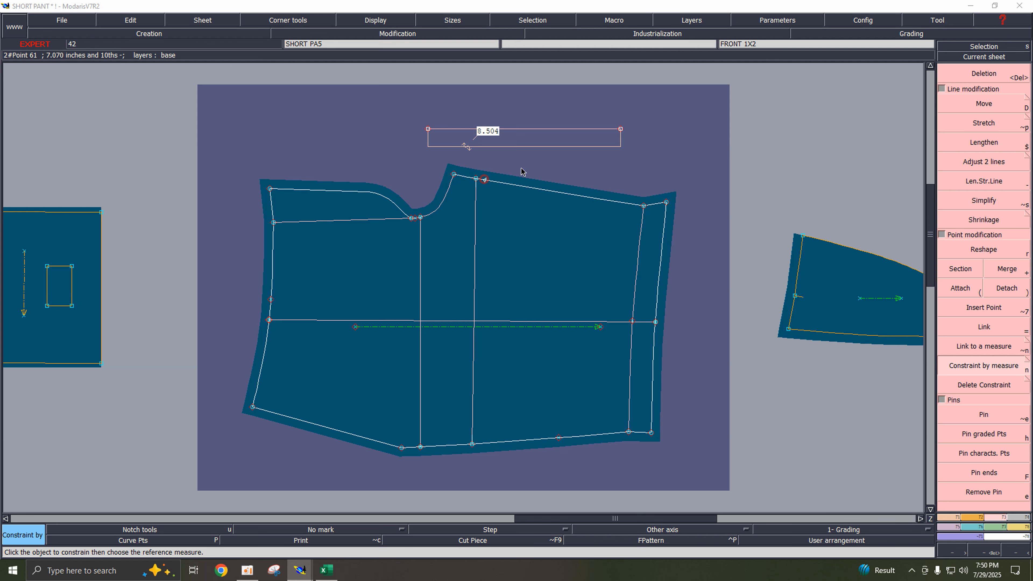
click(562, 150)
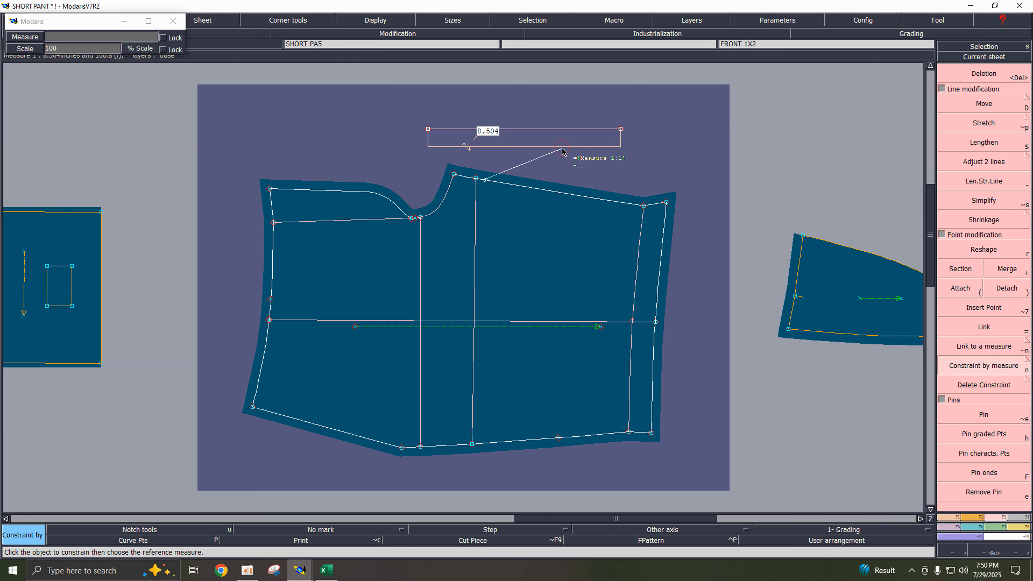
right_click(562, 149)
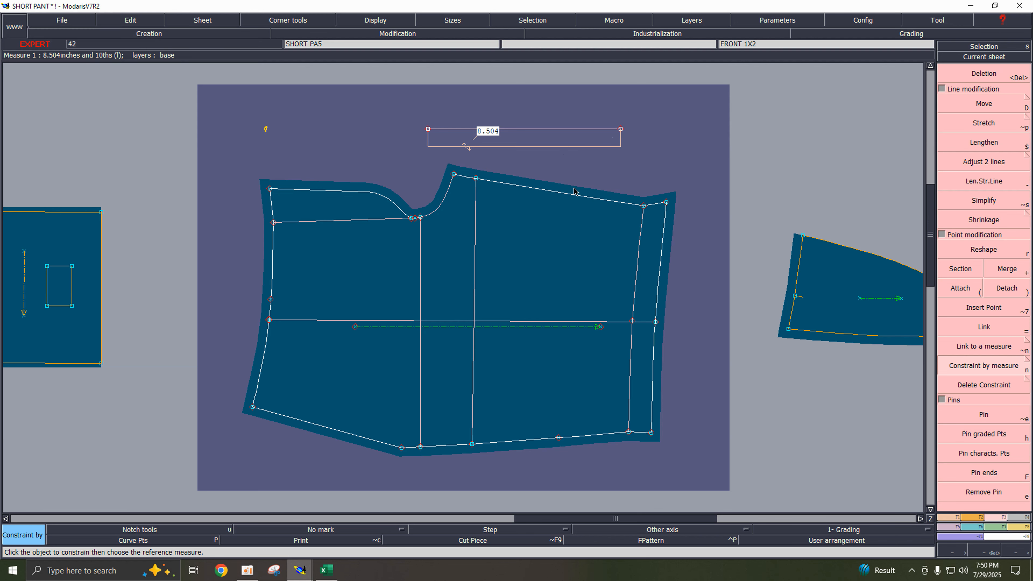
key(Delete)
click(266, 129)
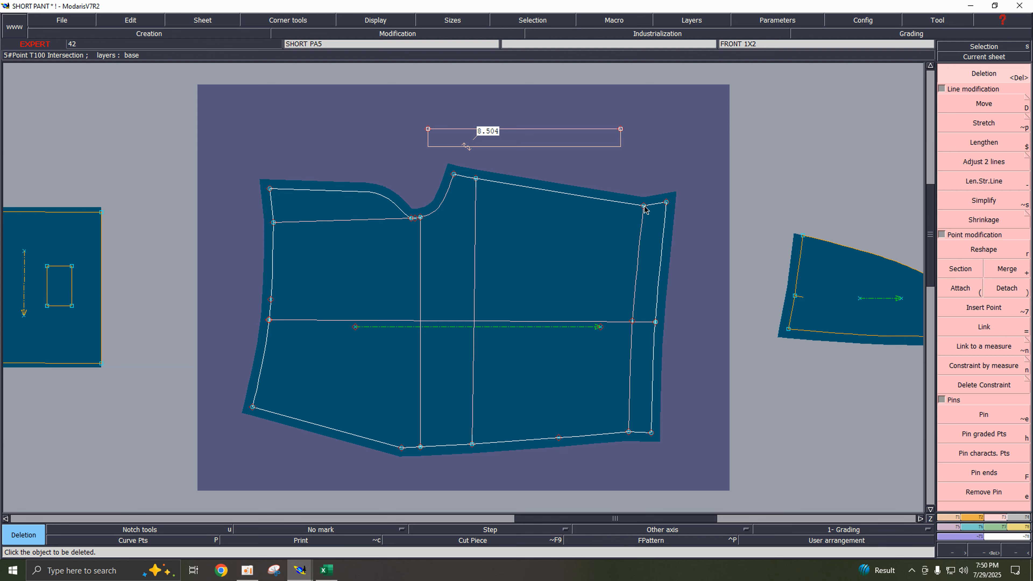
- Create a developed point on the inseam just beside the hem point and constrain it to the horizontal line's length measure
key(d)
click(644, 206)
click(626, 204)
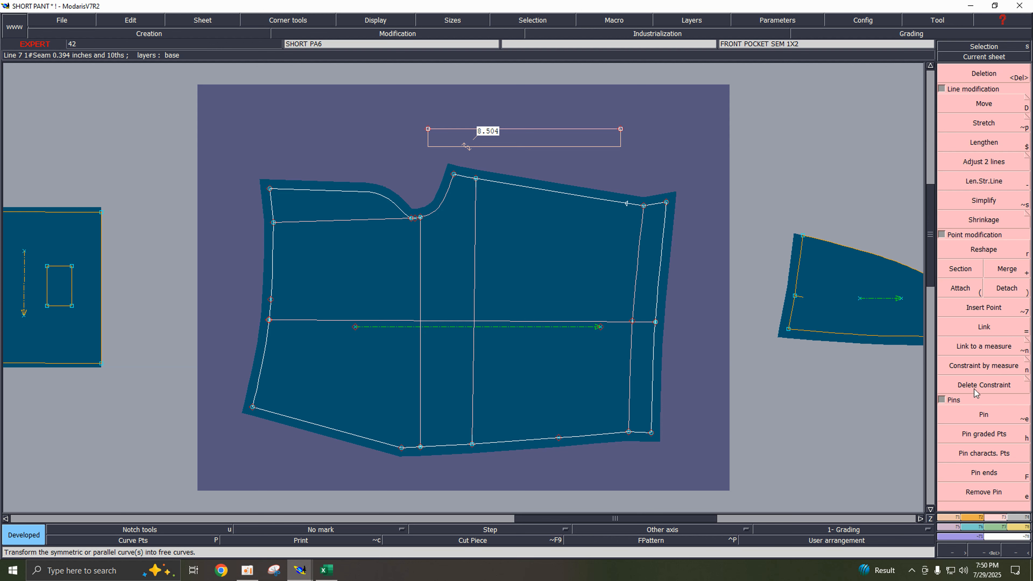
click(979, 366)
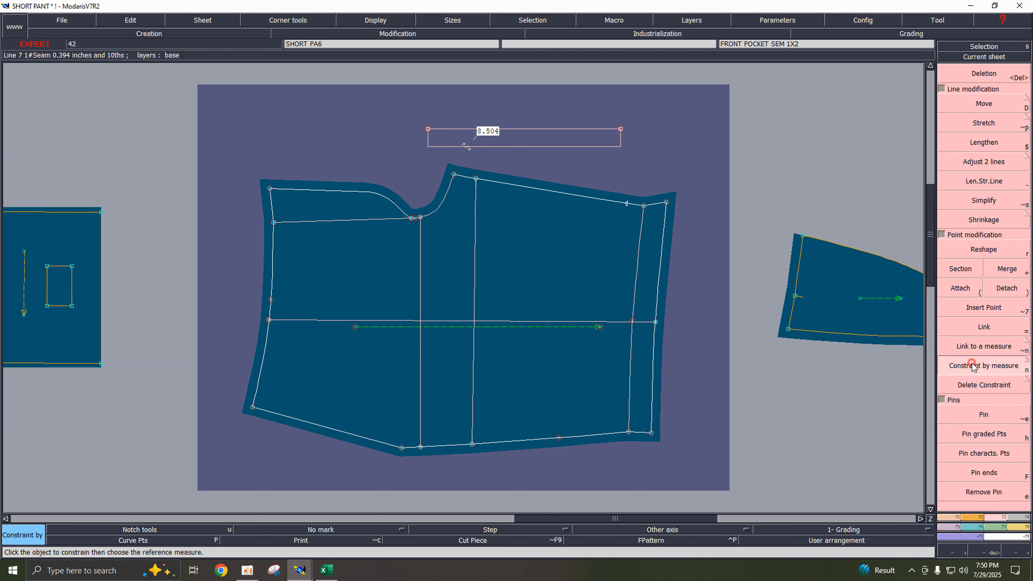
click(628, 204)
click(585, 146)
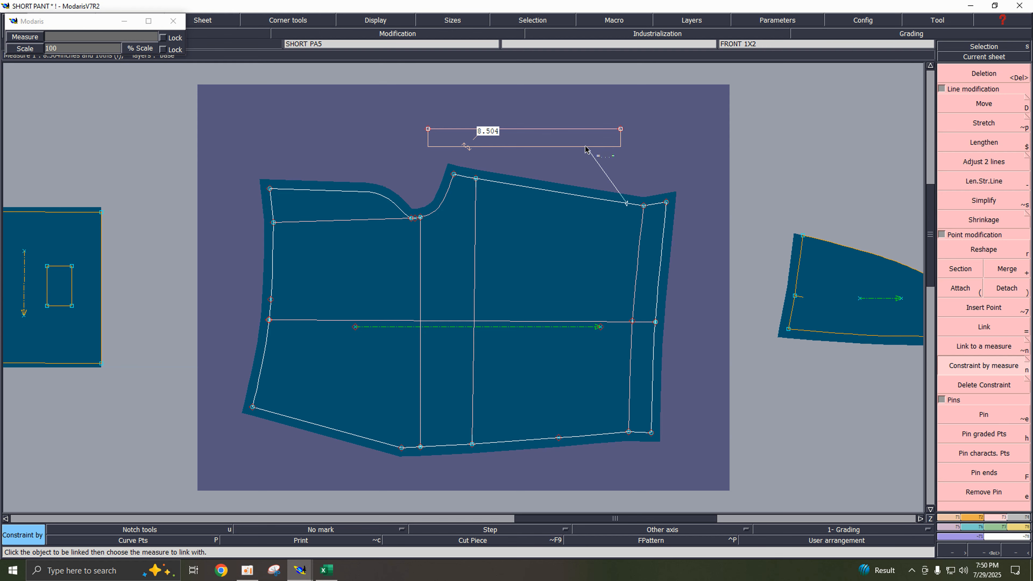
key(Return)
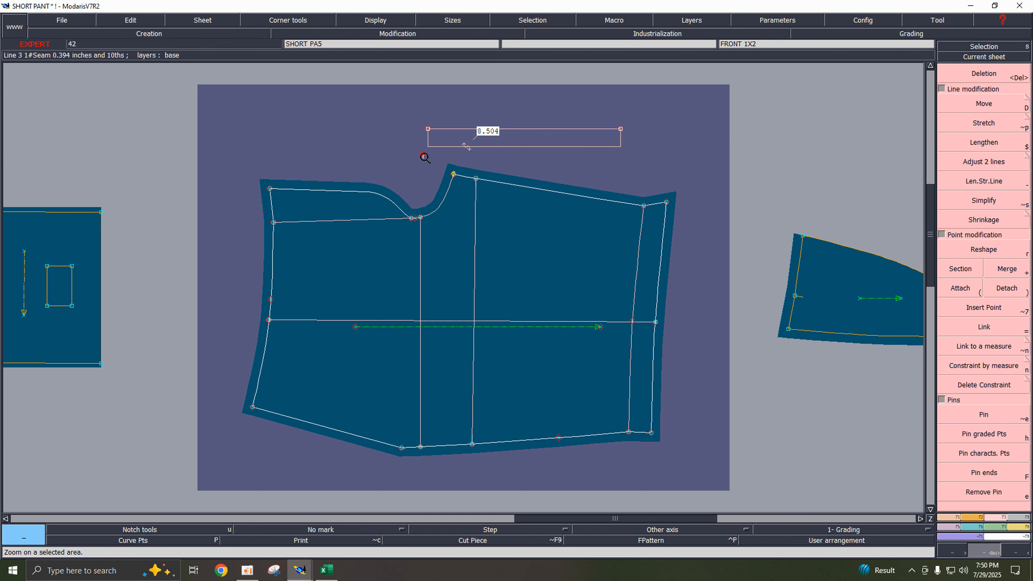
- Report the X grading of the developed point to the inseam's crotch end point with ReportX
drag(424, 158, 473, 197)
drag(507, 249, 587, 308)
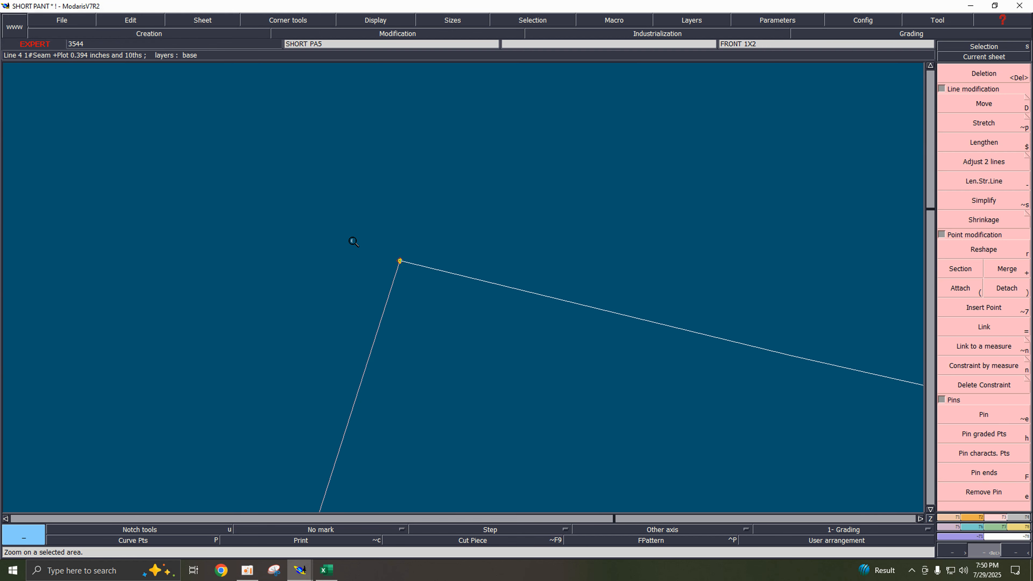
drag(351, 240, 471, 298)
drag(343, 201, 435, 271)
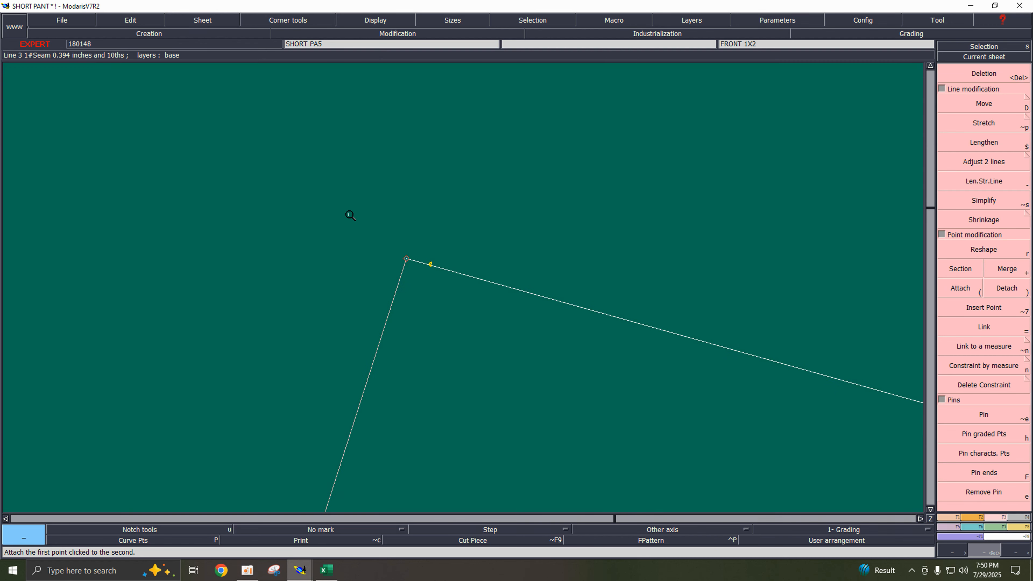
drag(348, 214, 440, 268)
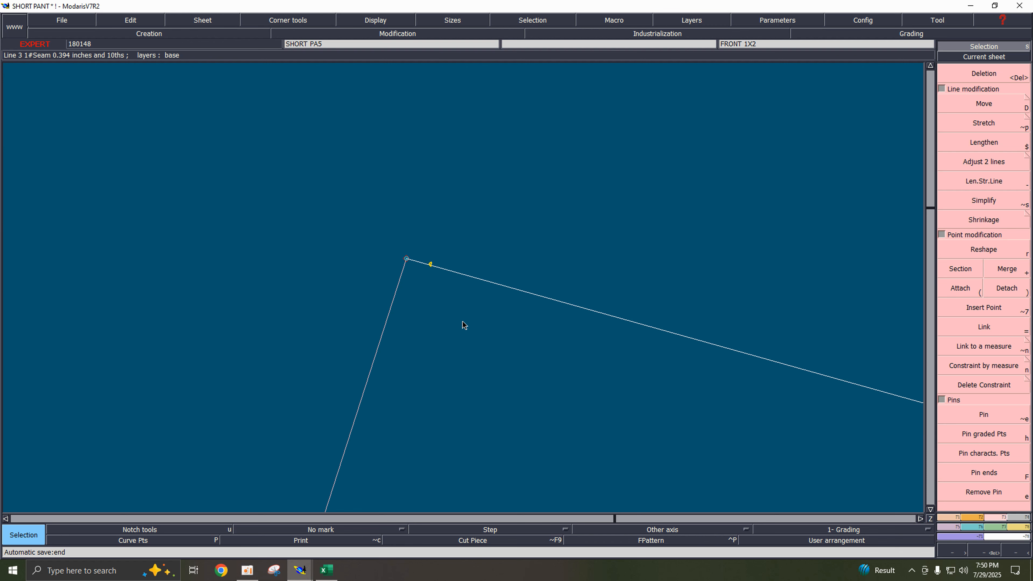
drag(386, 243, 419, 298)
click(955, 519)
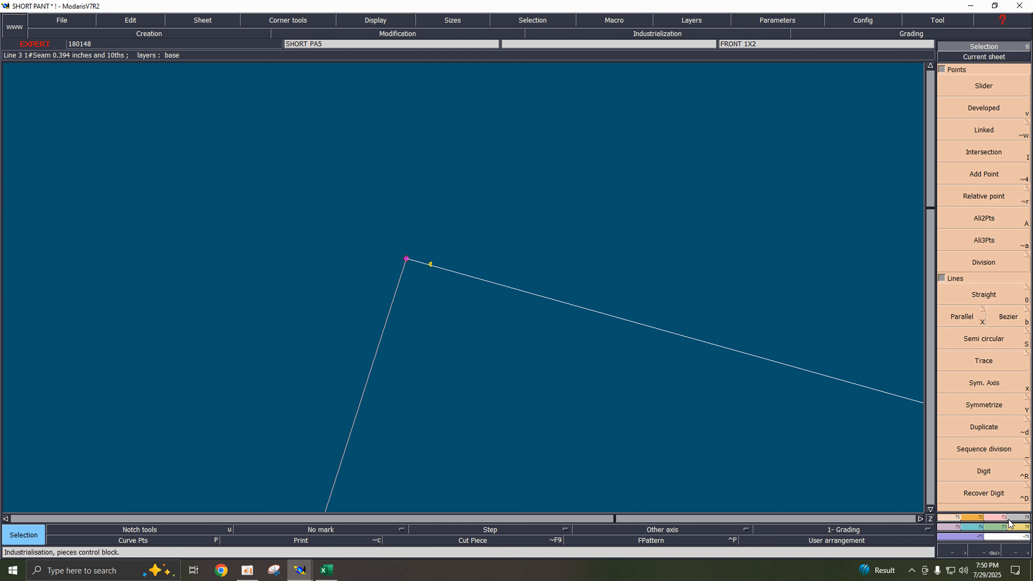
click(978, 530)
click(960, 246)
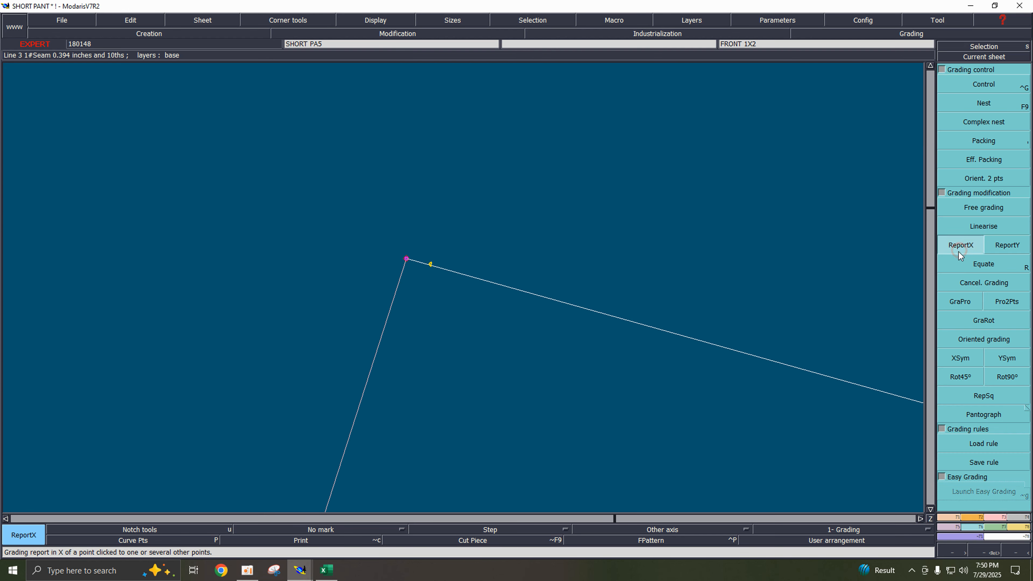
click(430, 265)
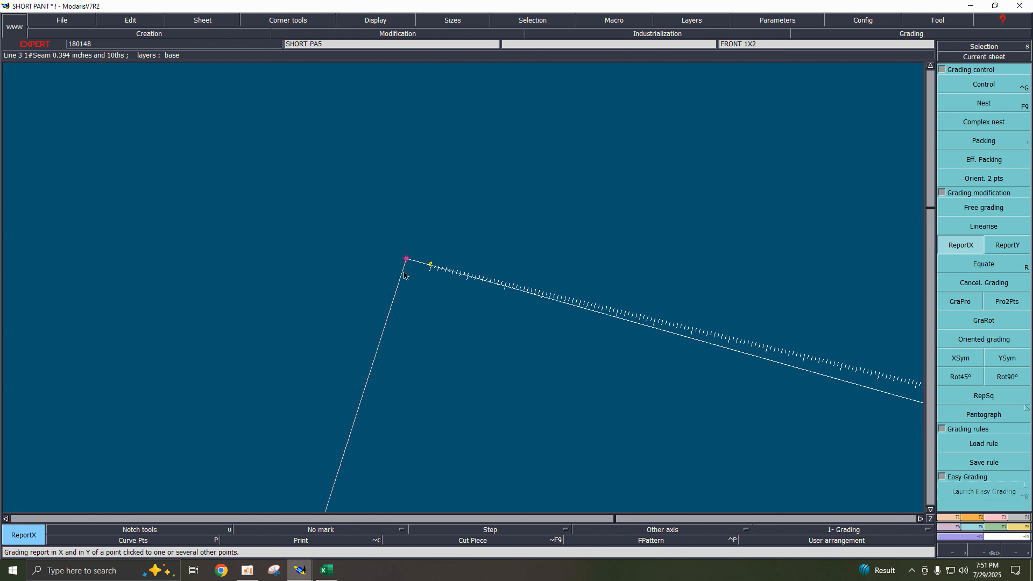
click(406, 259)
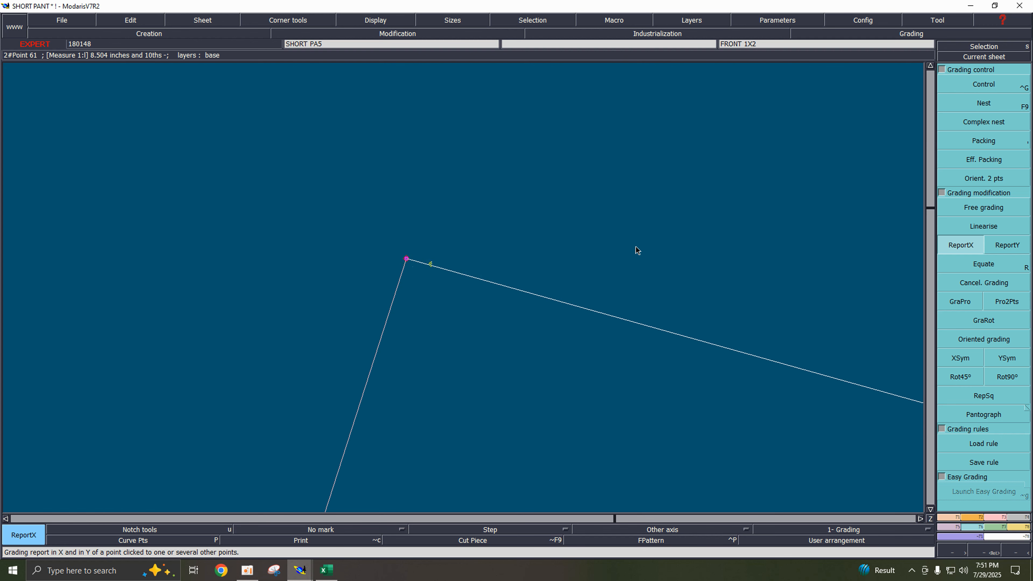
- Display the nest of all sizes for the front piece to check the grading at the inseam's crotch end
key(F9)
key(F9)
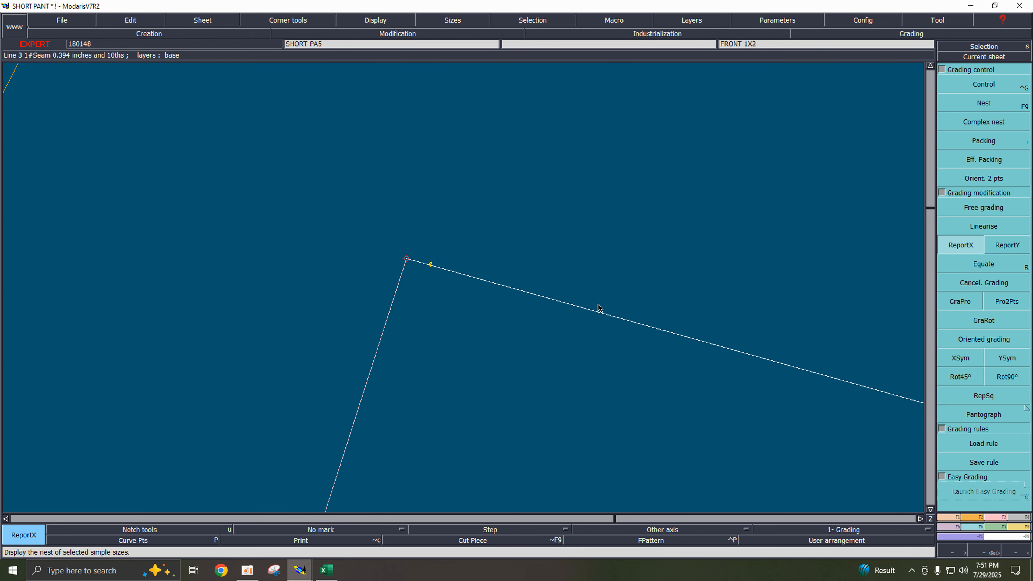
key(Home)
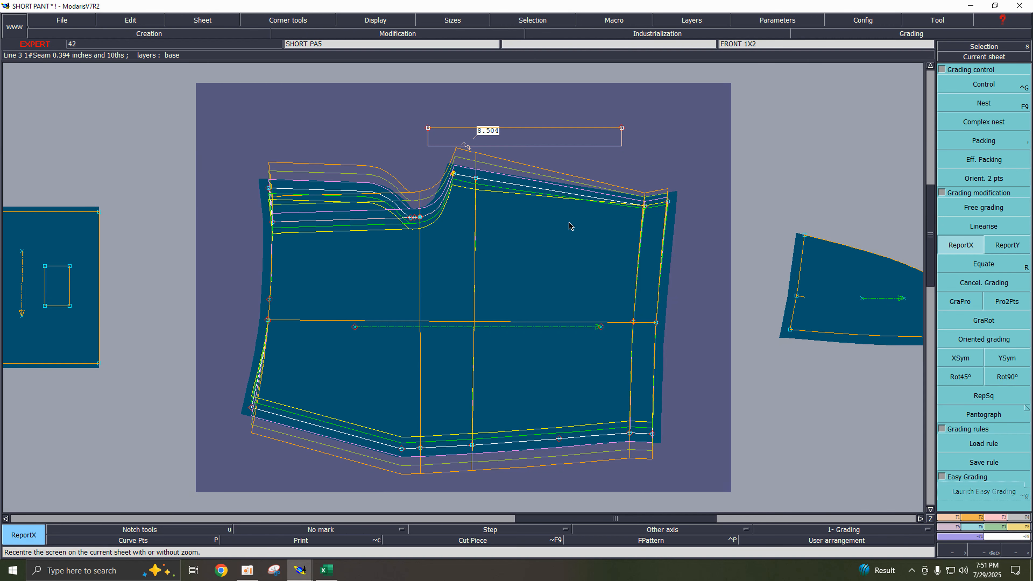
key(z)
drag(430, 154, 551, 214)
- Bring up the measurement chart with Add measure and delete all measures listed in it
key(F8)
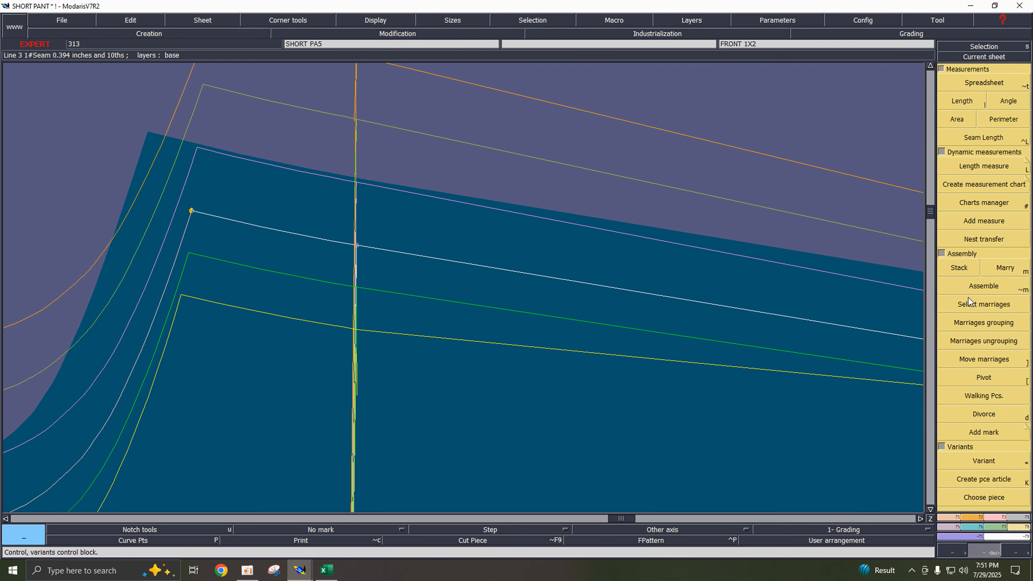
click(1007, 225)
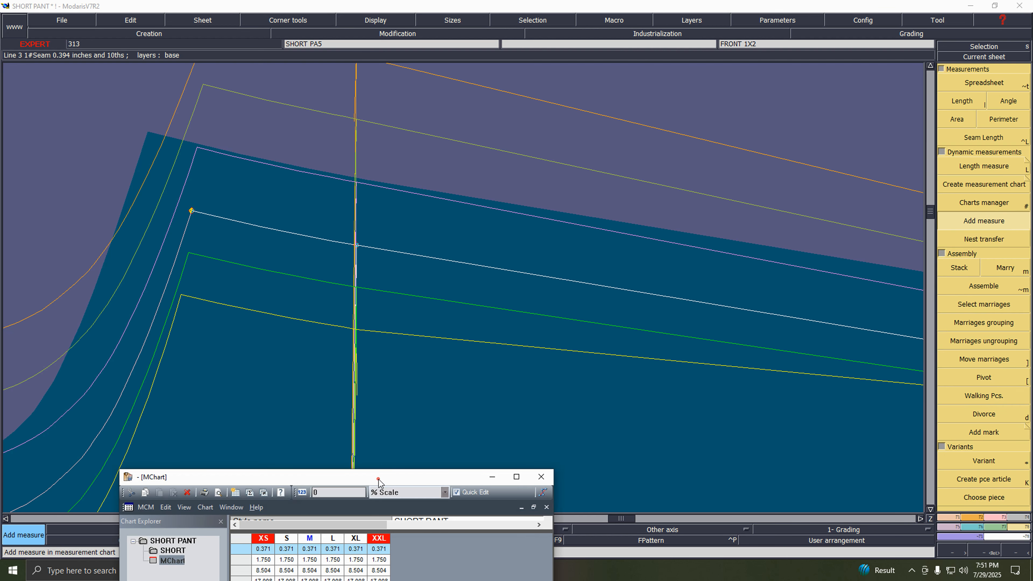
drag(354, 302, 355, 331)
key(Delete)
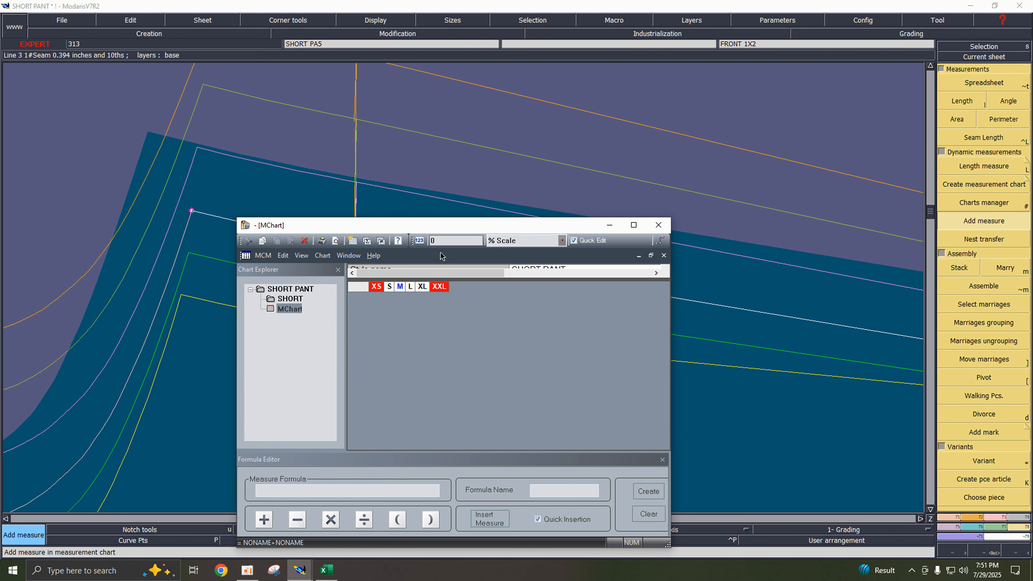
drag(476, 226, 467, 477)
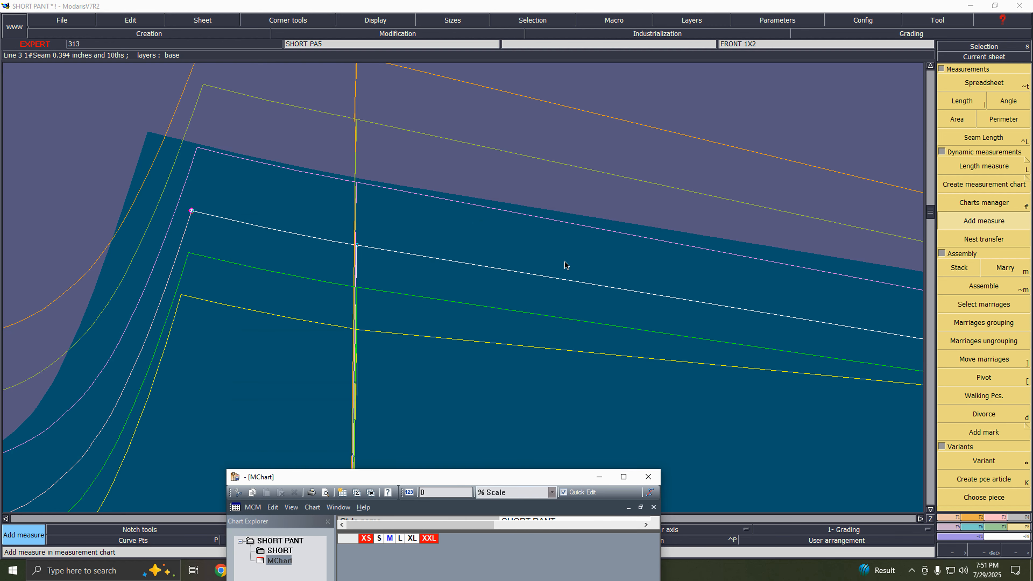
- Create a dynamic length measure along the front inseam for all sizes and place the measurement chart below the inseam
click(544, 277)
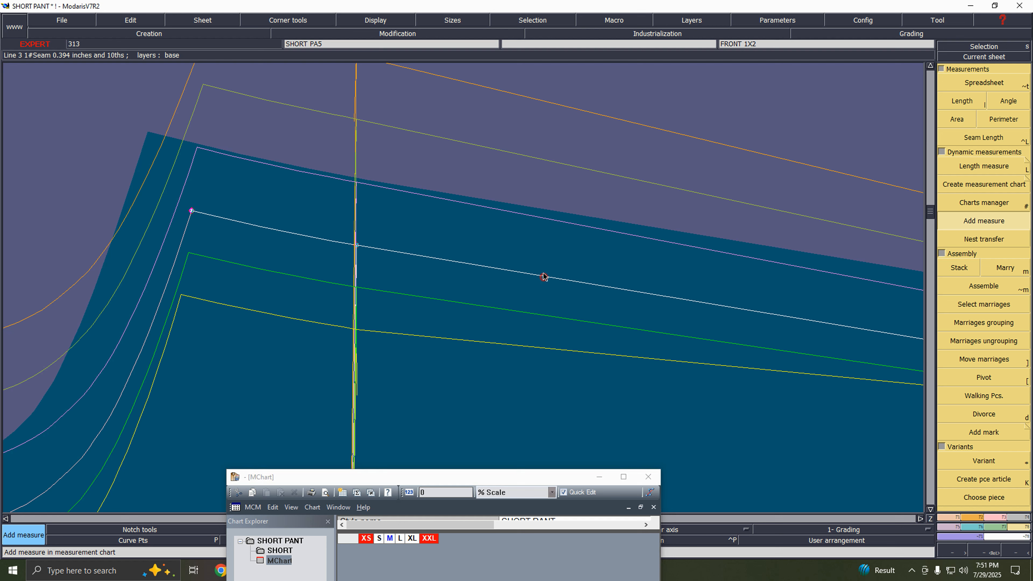
key(shift+l)
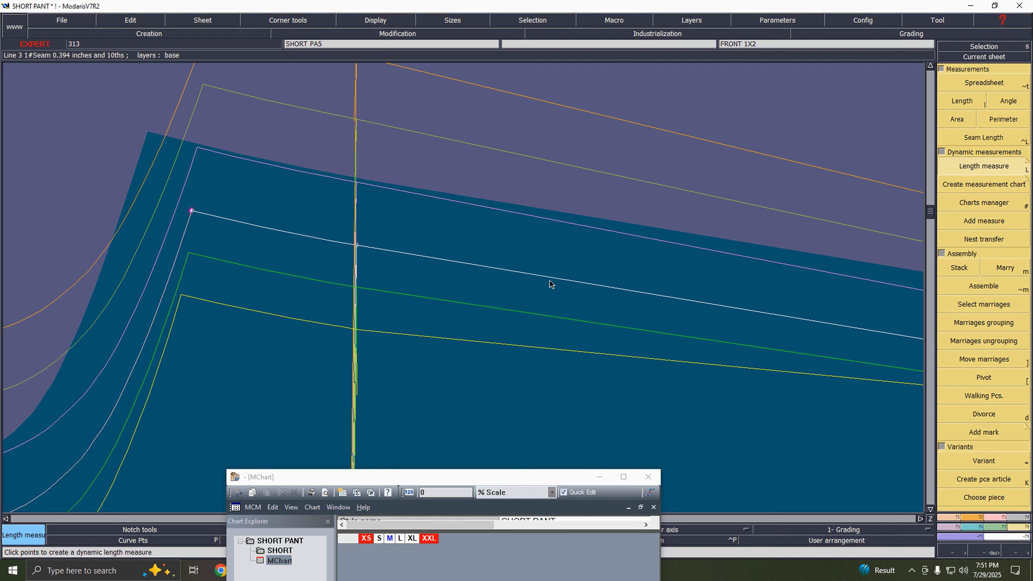
click(554, 226)
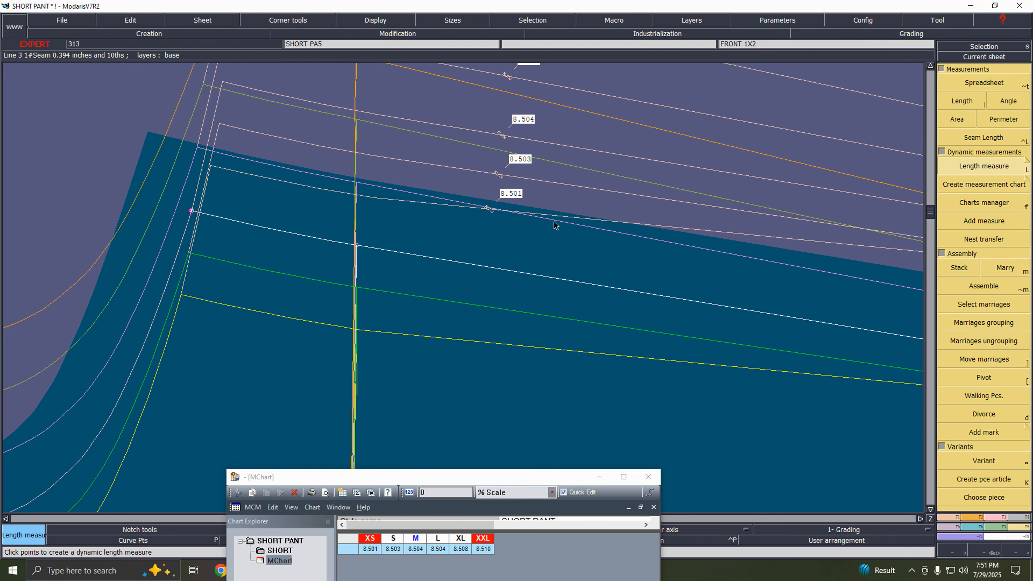
click(488, 483)
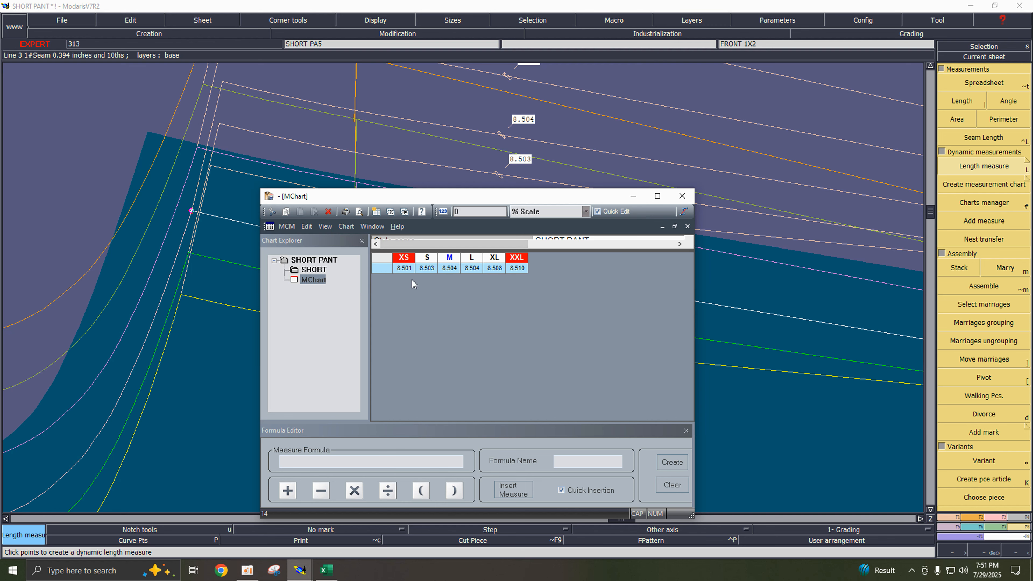
drag(512, 202, 480, 364)
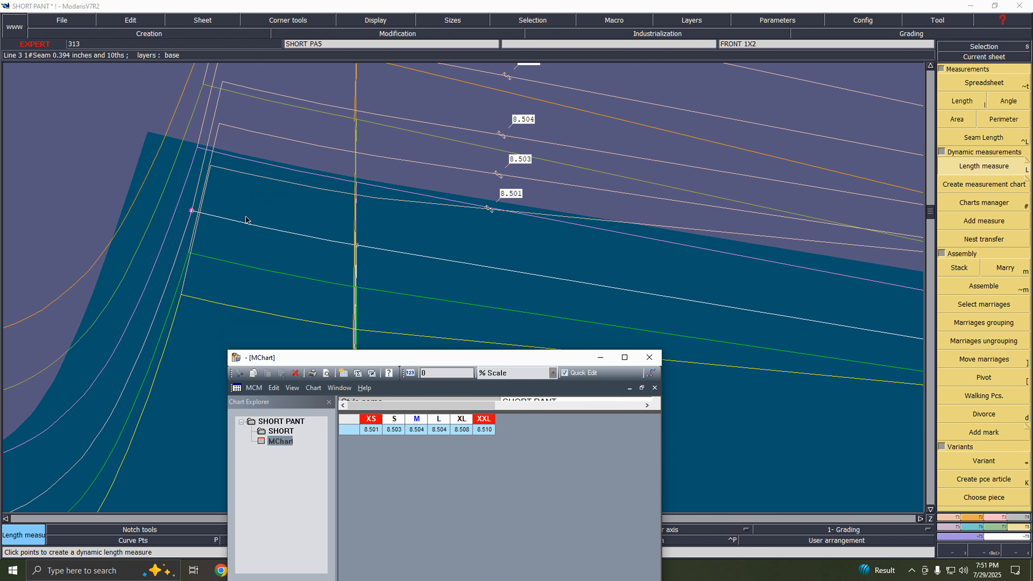
click(473, 244)
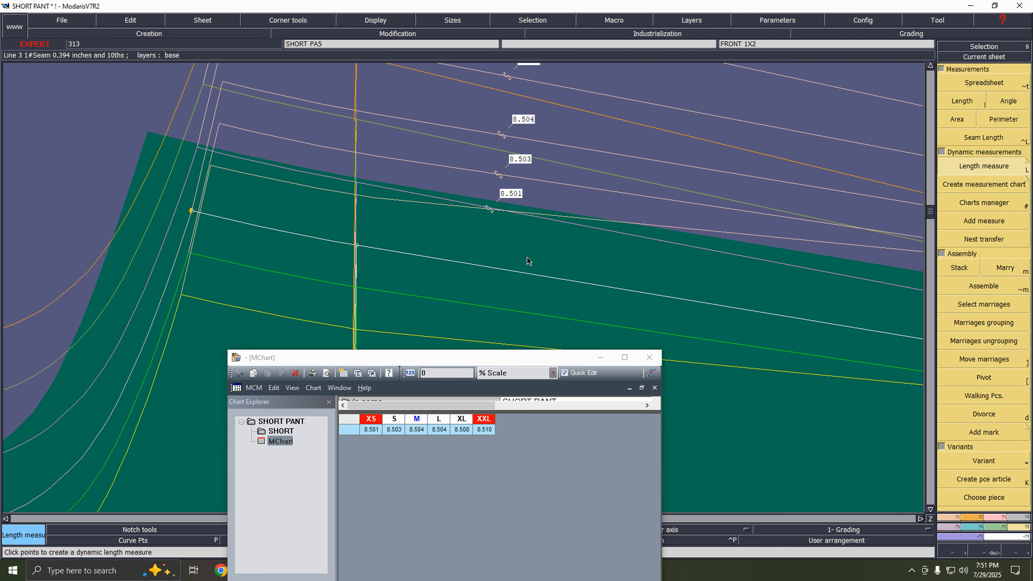
key(j)
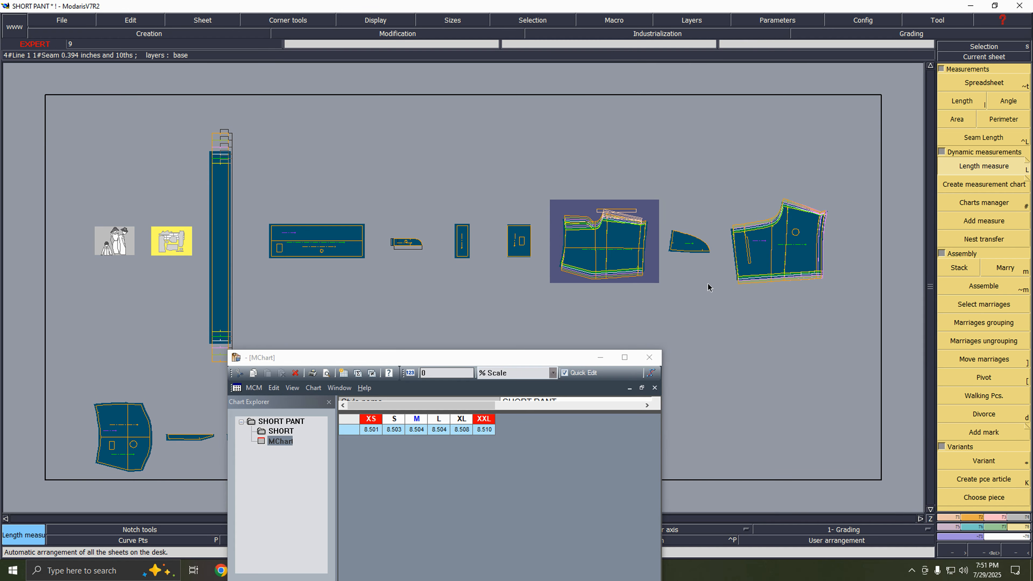
click(984, 57)
click(688, 242)
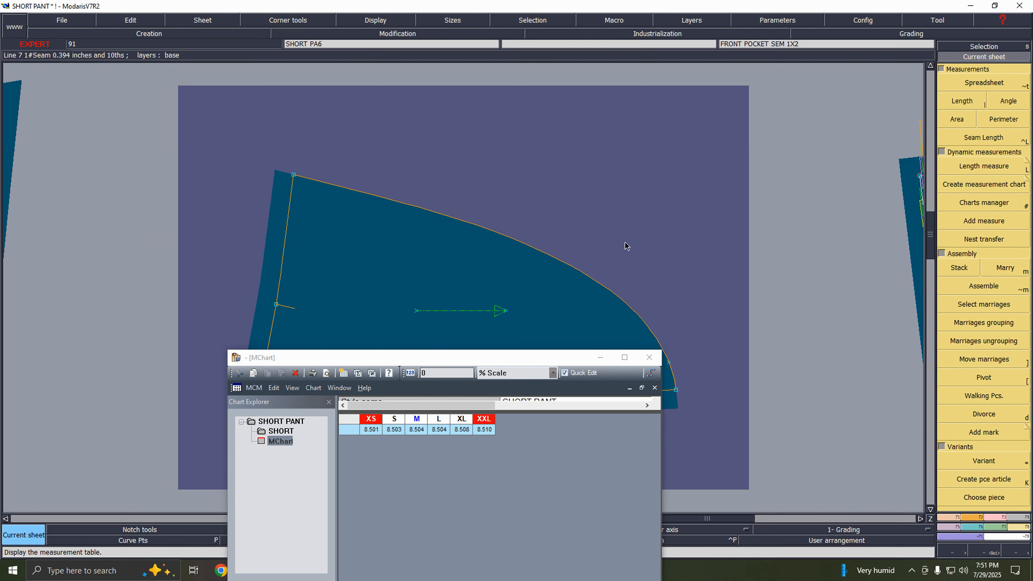
- Recentre the work area on the front piece and display only its base size
key(j)
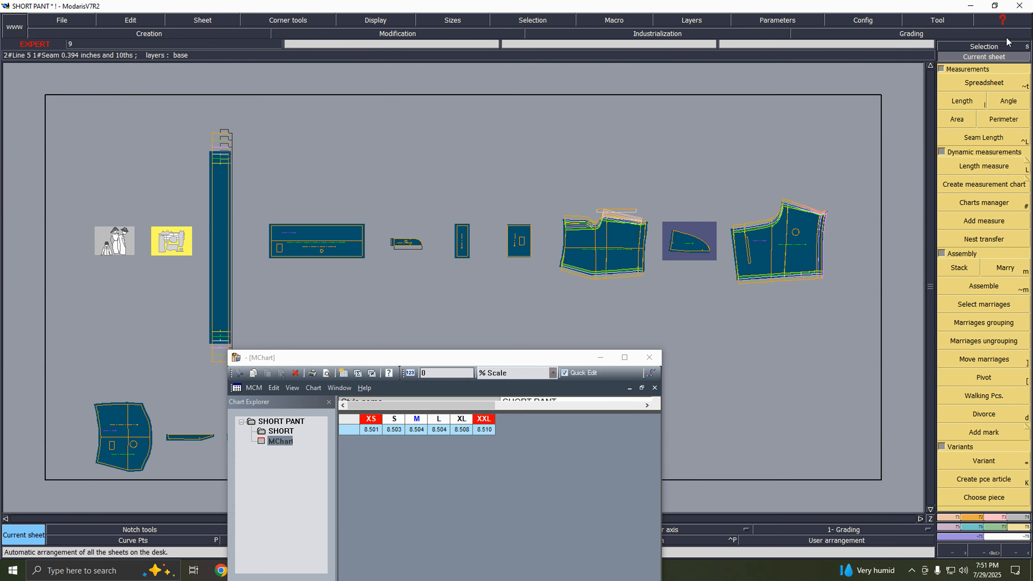
click(992, 57)
click(610, 244)
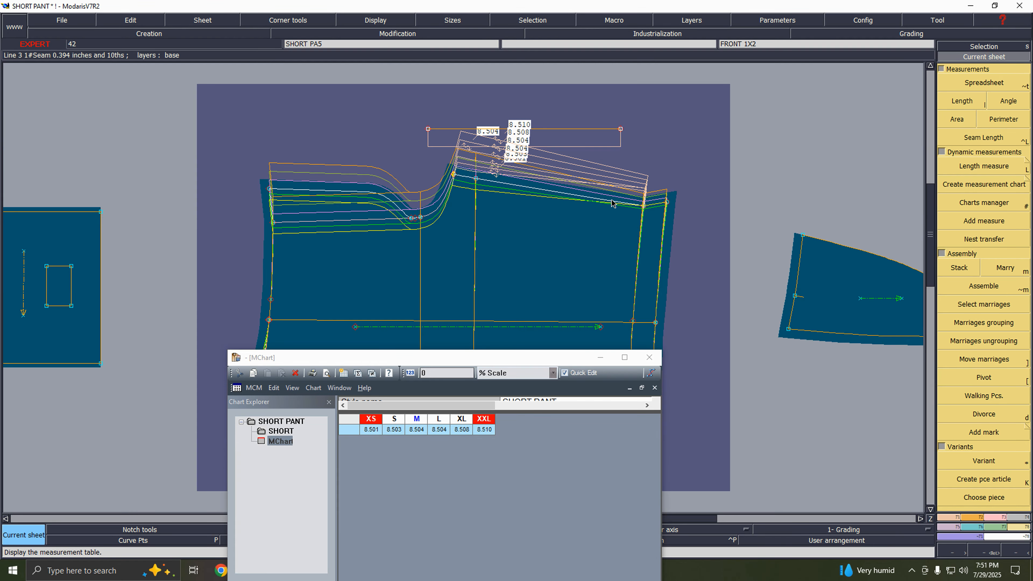
key(F11)
key(Return)
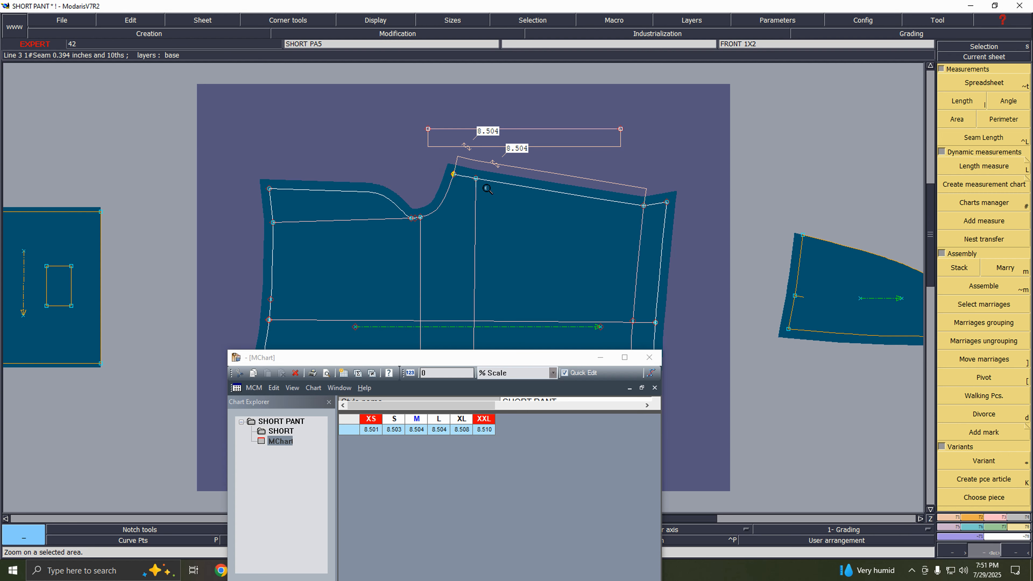
- Delete the developed point beside the inseam's crotch end on the front piece and return to the full piece
drag(420, 152, 498, 196)
click(497, 197)
click(394, 263)
click(436, 306)
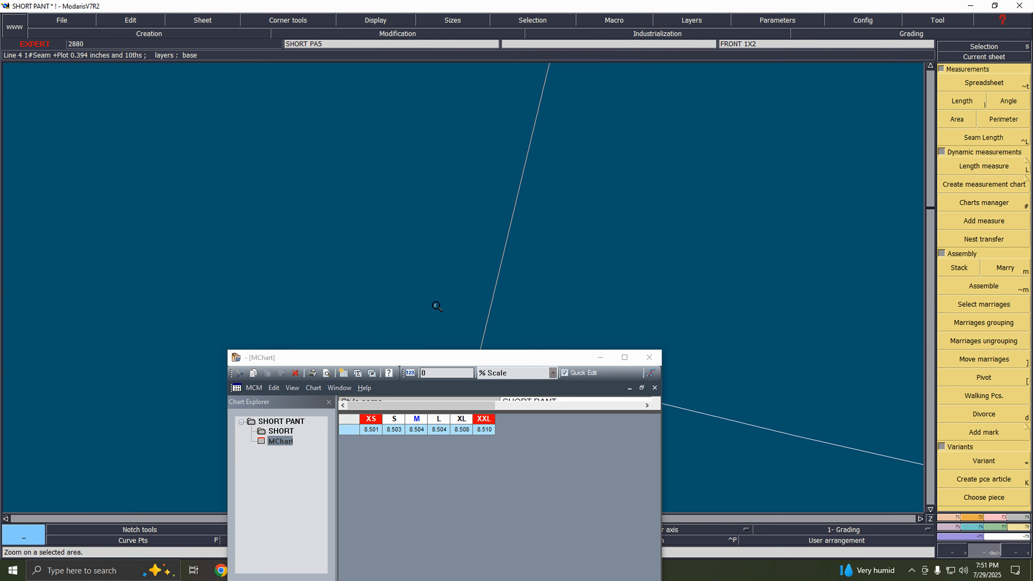
click(601, 357)
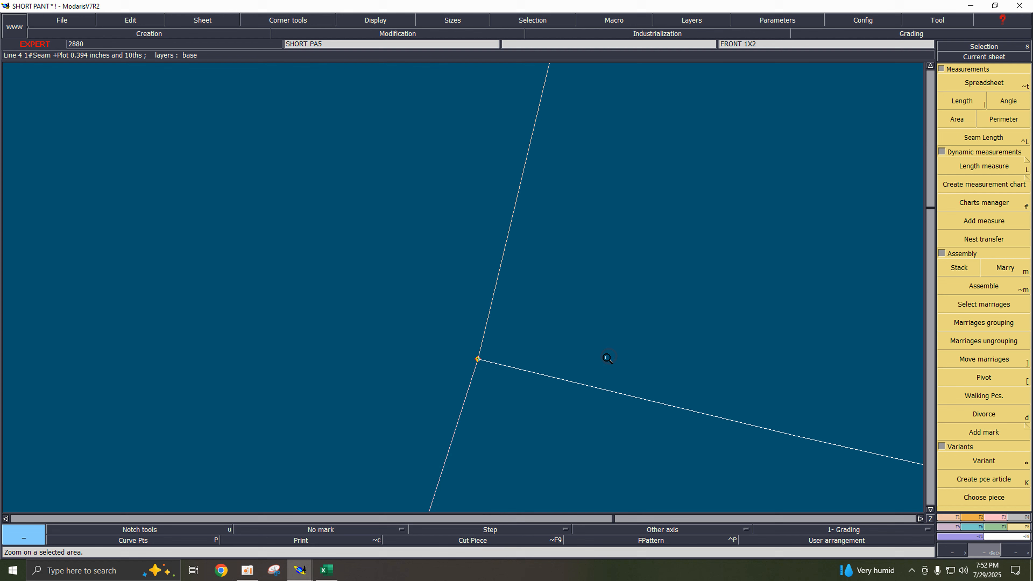
click(455, 339)
click(520, 384)
key(Delete)
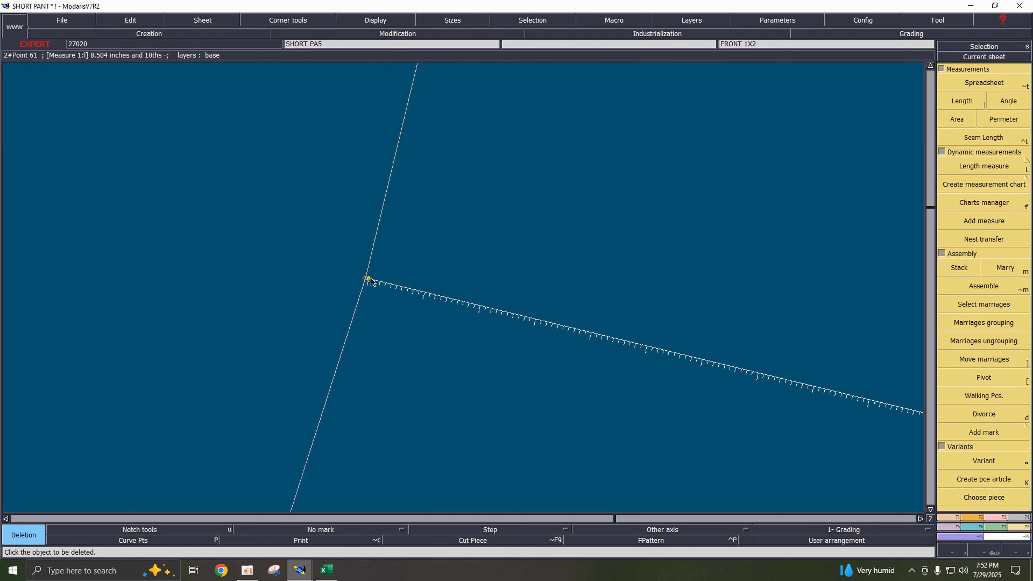
key(Home)
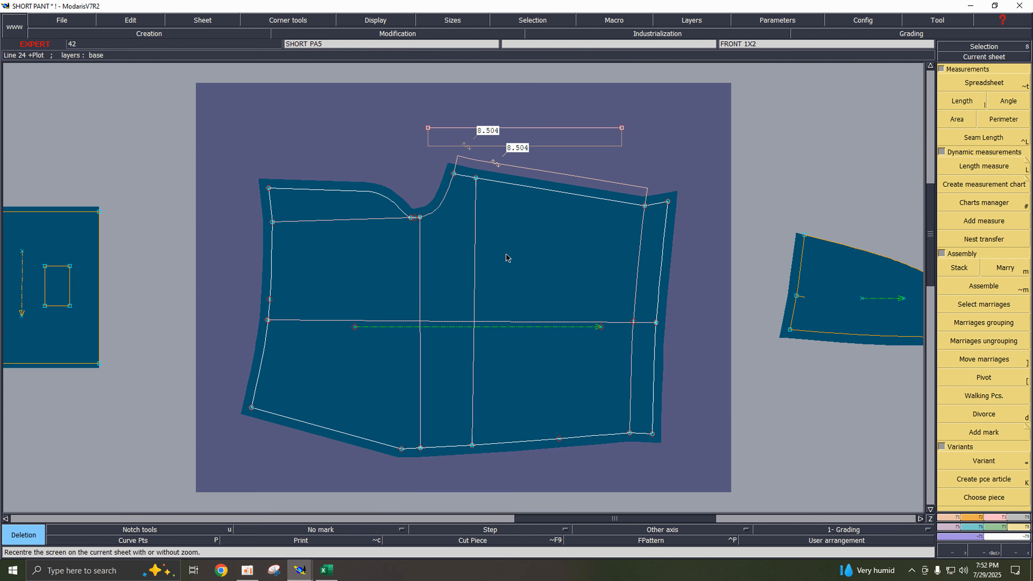
- Display the nest of sizes and open the grading table of the inseam's crotch end point alongside the measurement chart
key(F10)
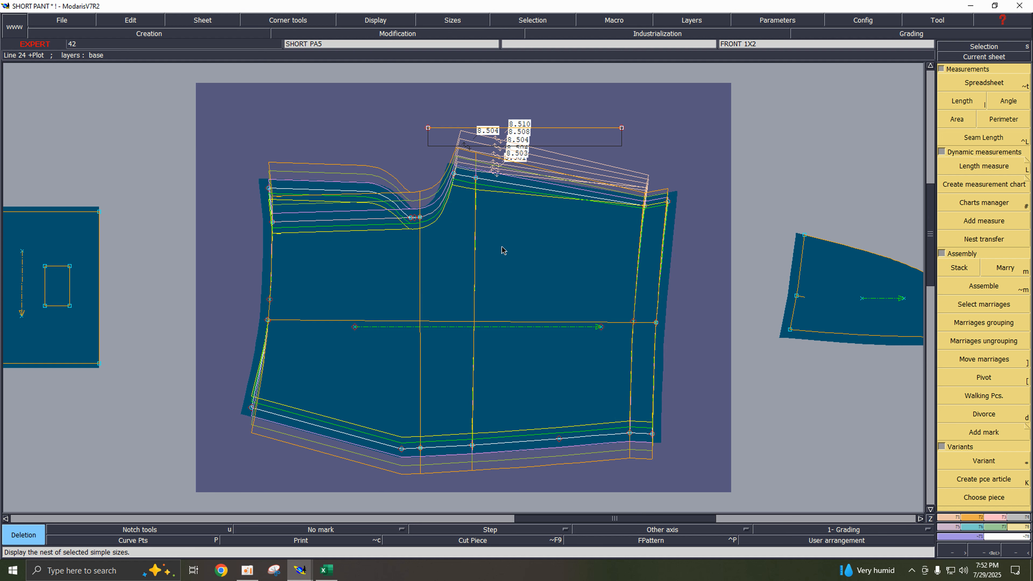
key(ctrl+g)
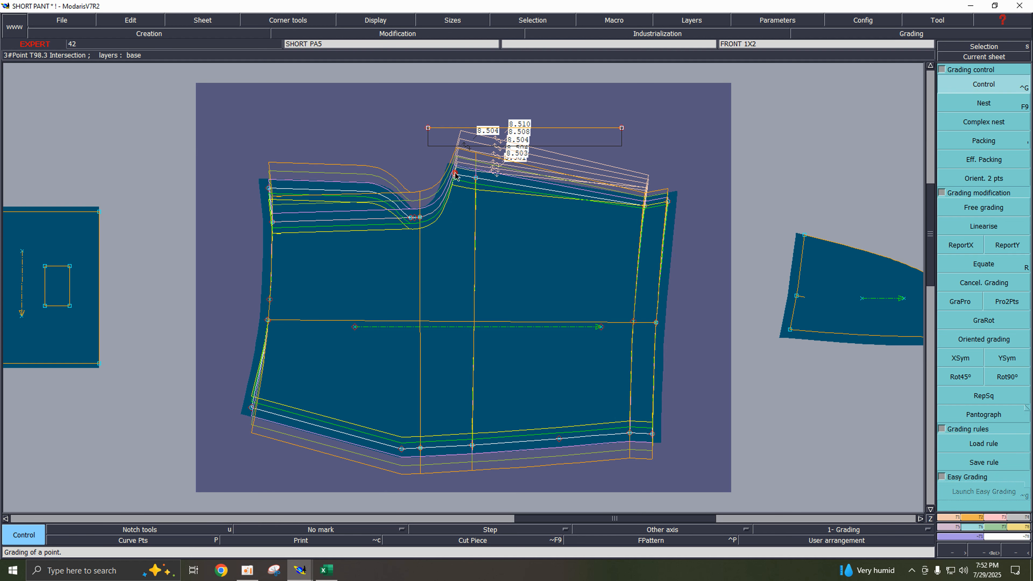
click(456, 174)
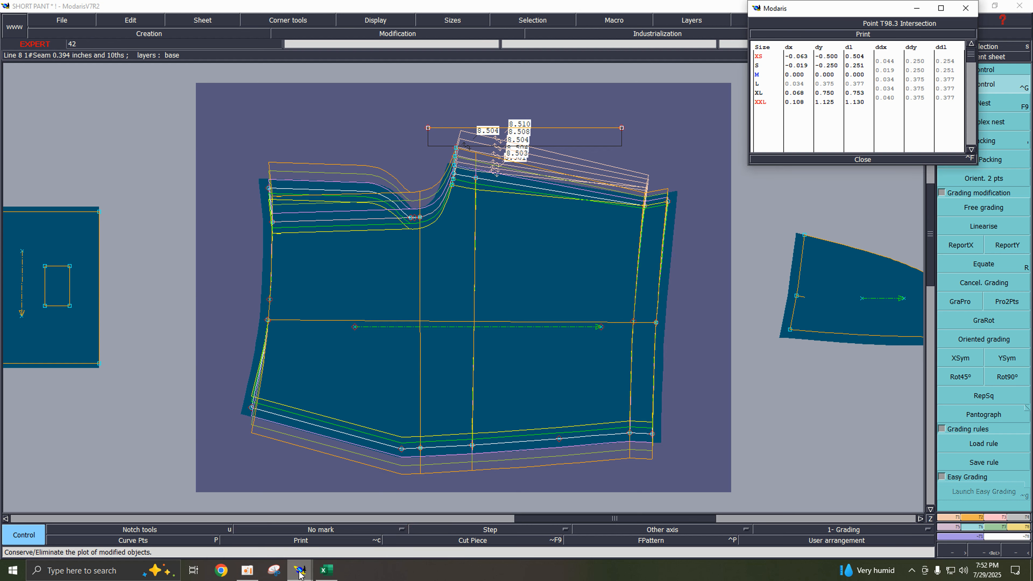
mouse_move(299, 572)
click(307, 521)
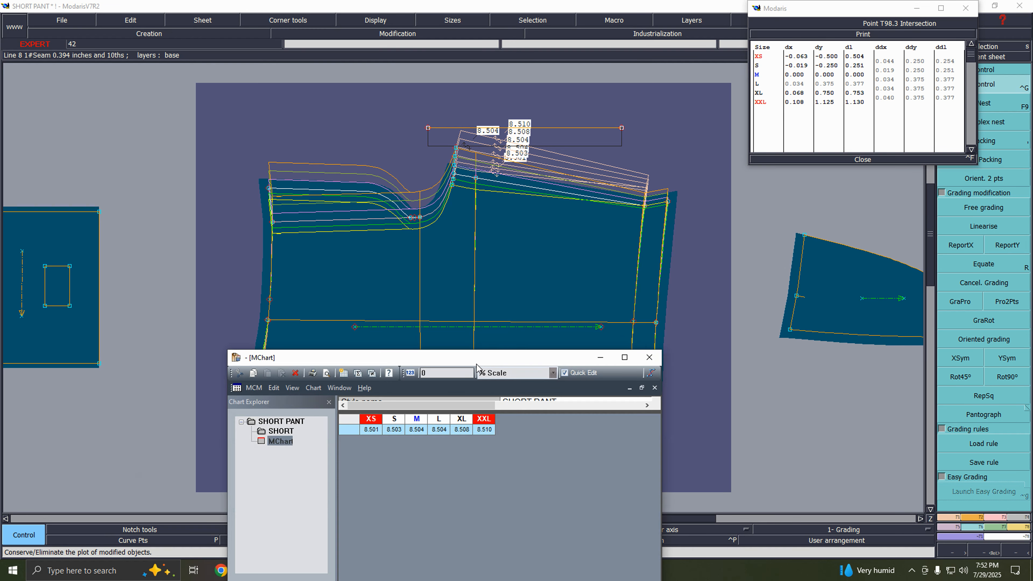
drag(478, 366, 917, 283)
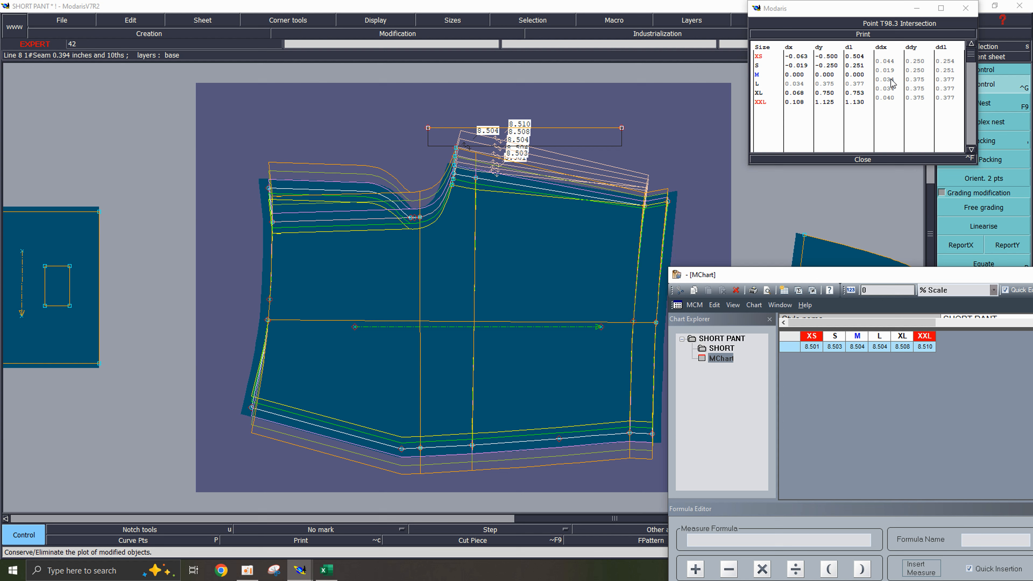
- Try ddx values of 0.018 between S and M and 0.030 between L and XL for the crotch end point
click(889, 70)
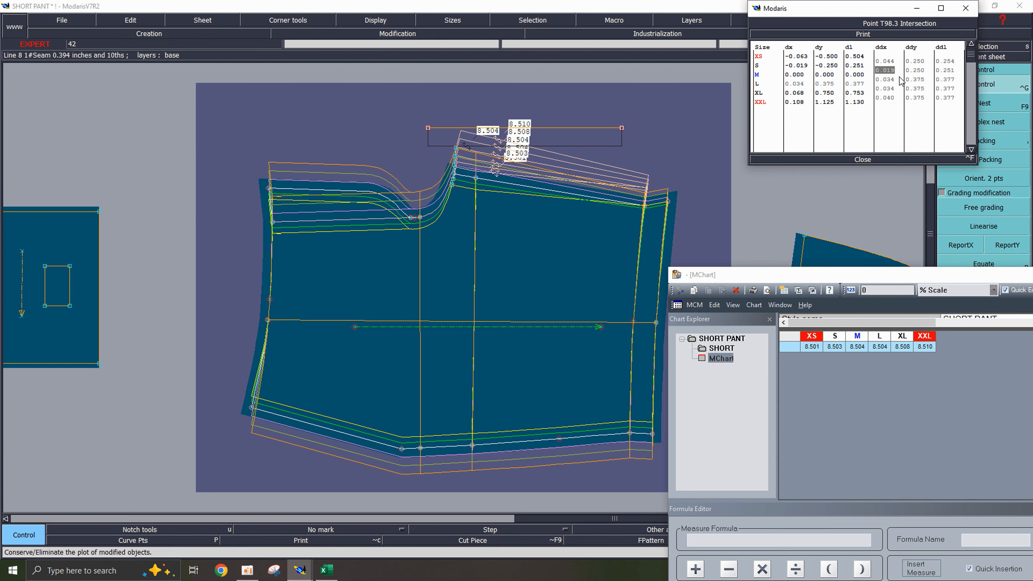
text(0)
key(Return)
click(891, 79)
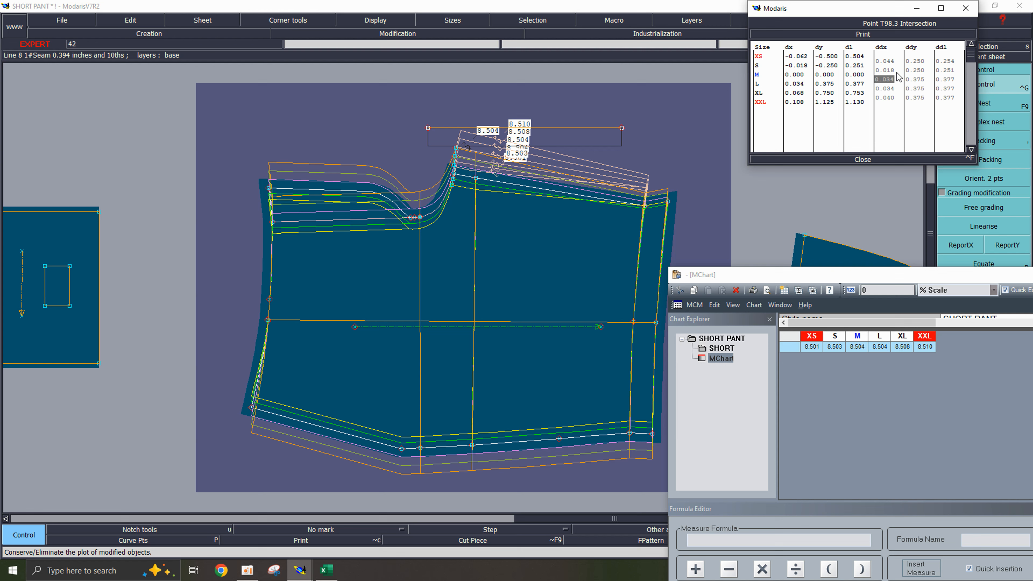
click(886, 70)
click(888, 80)
click(891, 99)
click(888, 88)
key(Return)
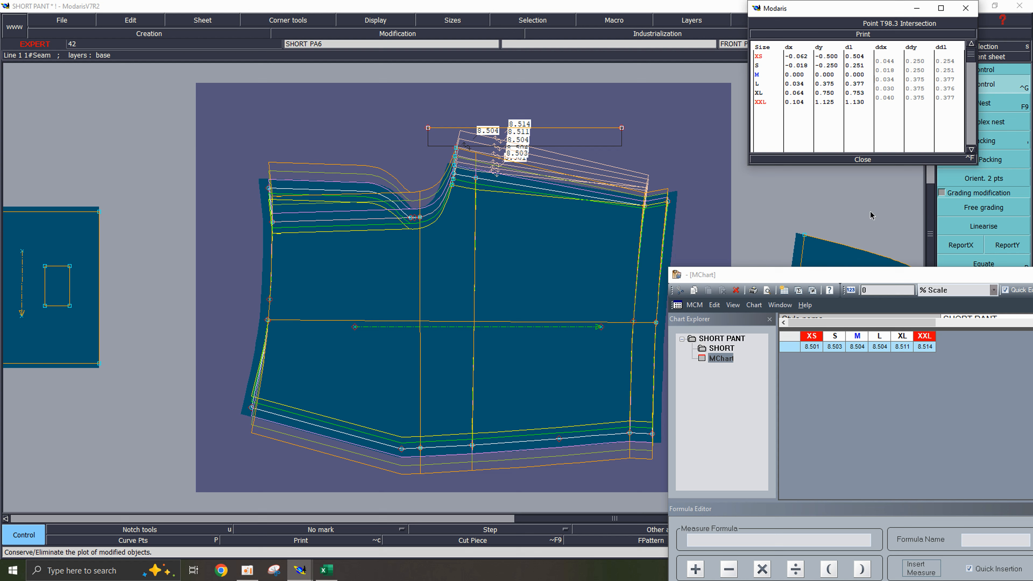
- Set the crotch end point's ddx to 0.038 between L and XL, and adjust XL to XXL for an 8.504 inseam
click(891, 88)
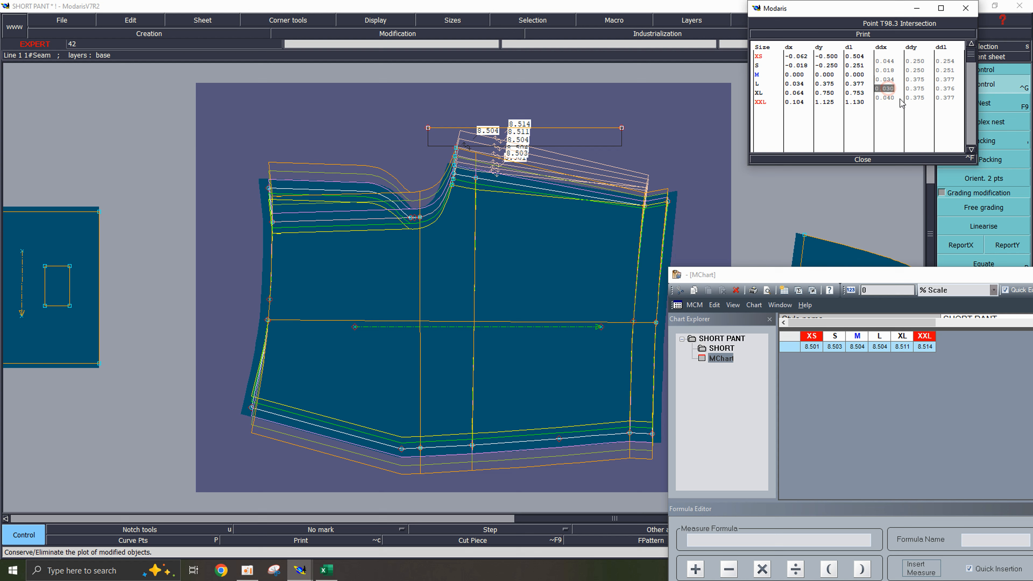
text(0)
key(Return)
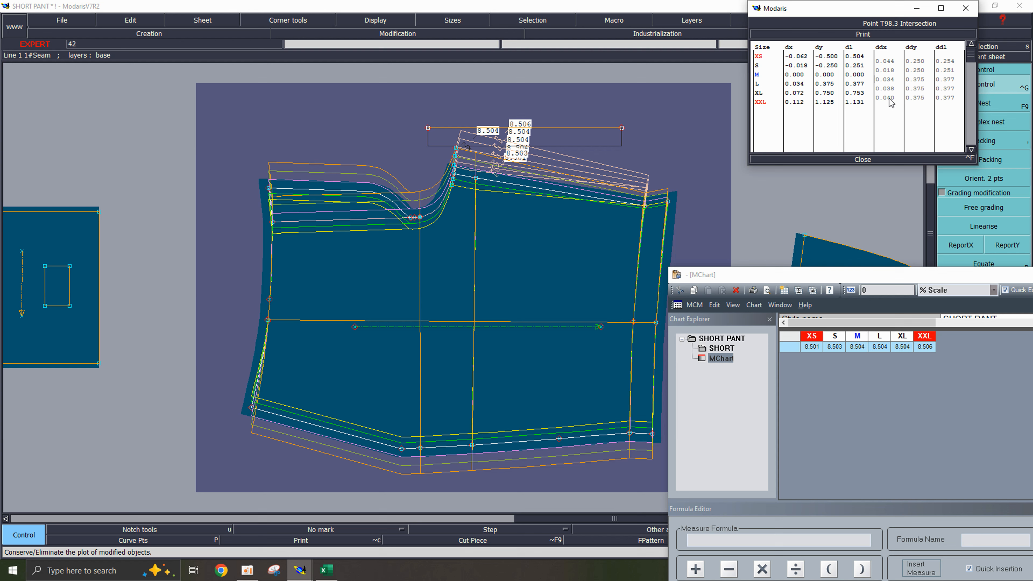
click(889, 98)
text(0)
key(Return)
- Adjust the crotch end point's ddx for S to M and XS to S until both inseams equal 8.504, and close the grading table
click(888, 73)
text(0)
key(Return)
double_click(886, 71)
text(0)
key(Return)
click(886, 69)
text(0)
key(Return)
click(893, 61)
text(0)
key(Return)
click(894, 62)
text(0.)
key(Return)
click(858, 161)
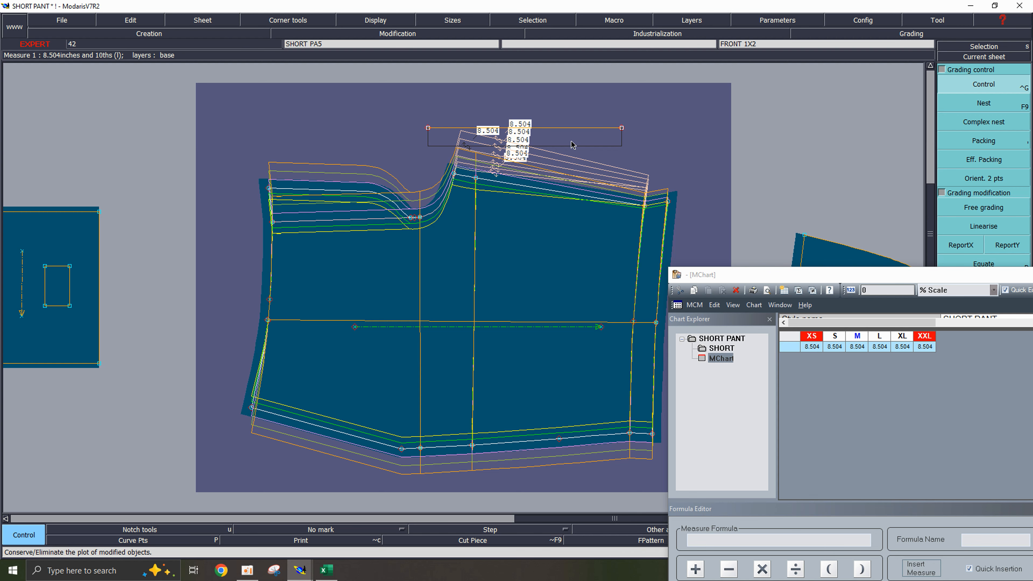
- Delete the horizontal reference line above the front piece together with its two end points
key(j)
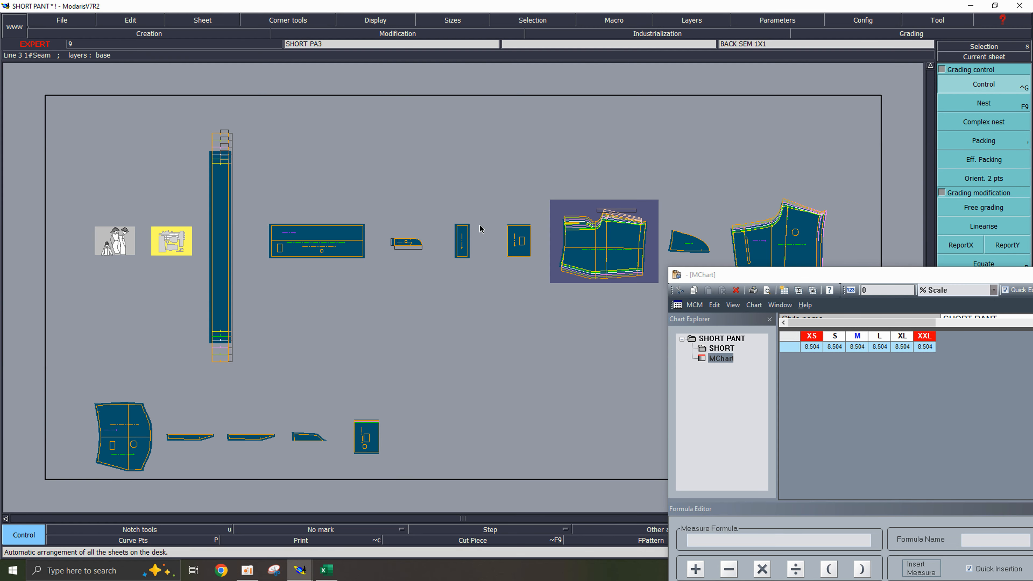
click(968, 57)
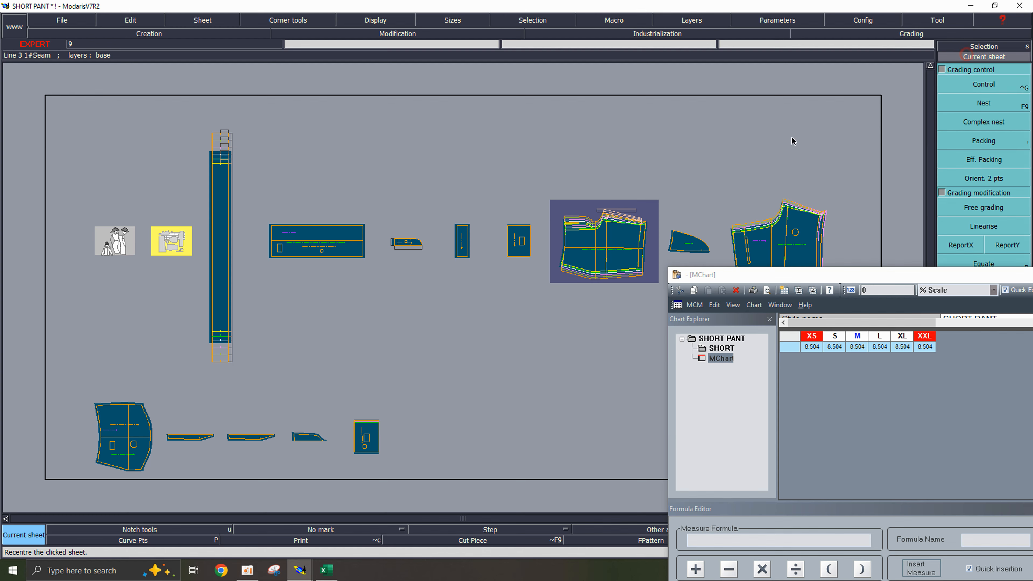
click(610, 218)
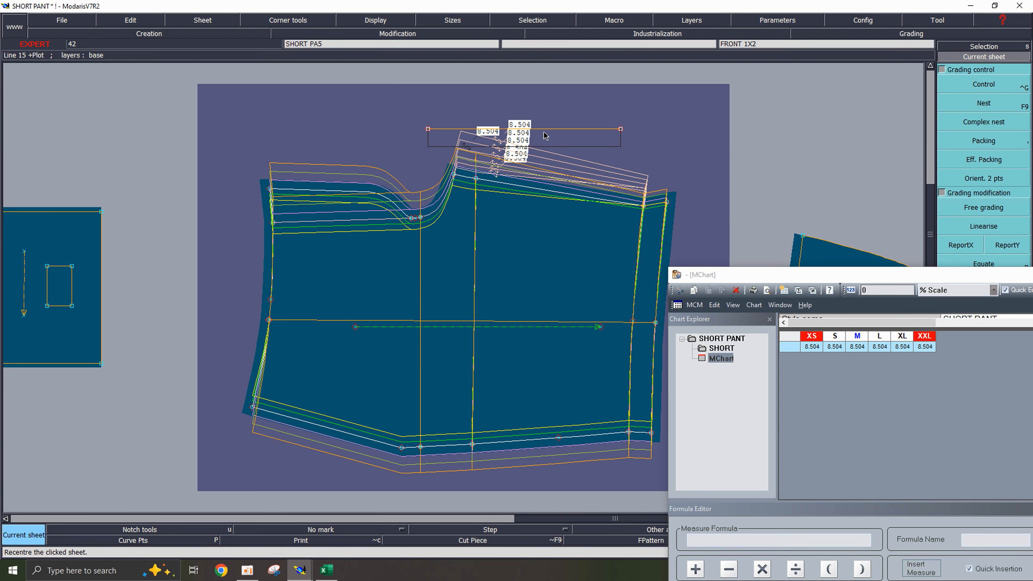
key(Delete)
click(546, 129)
click(621, 128)
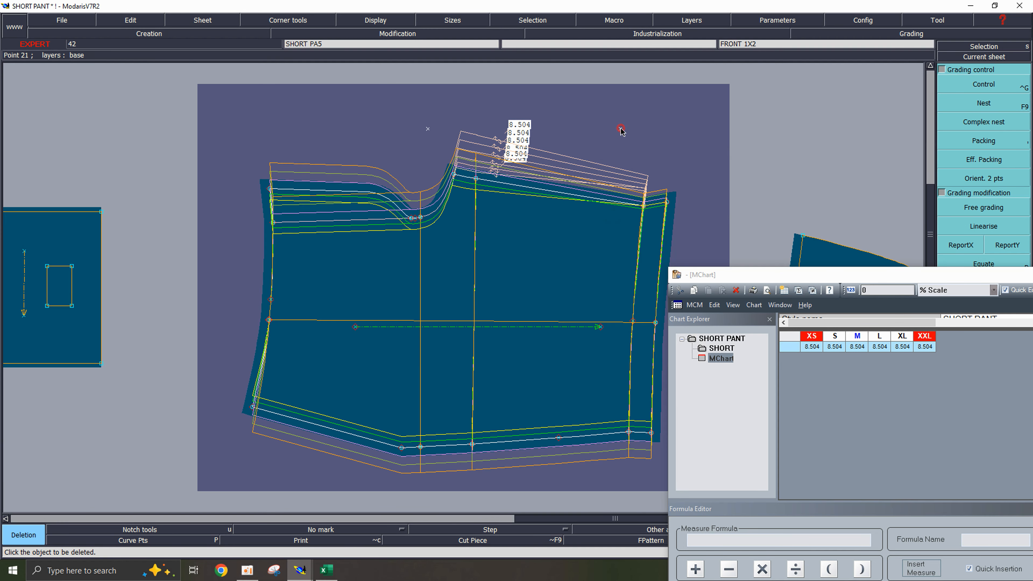
click(428, 128)
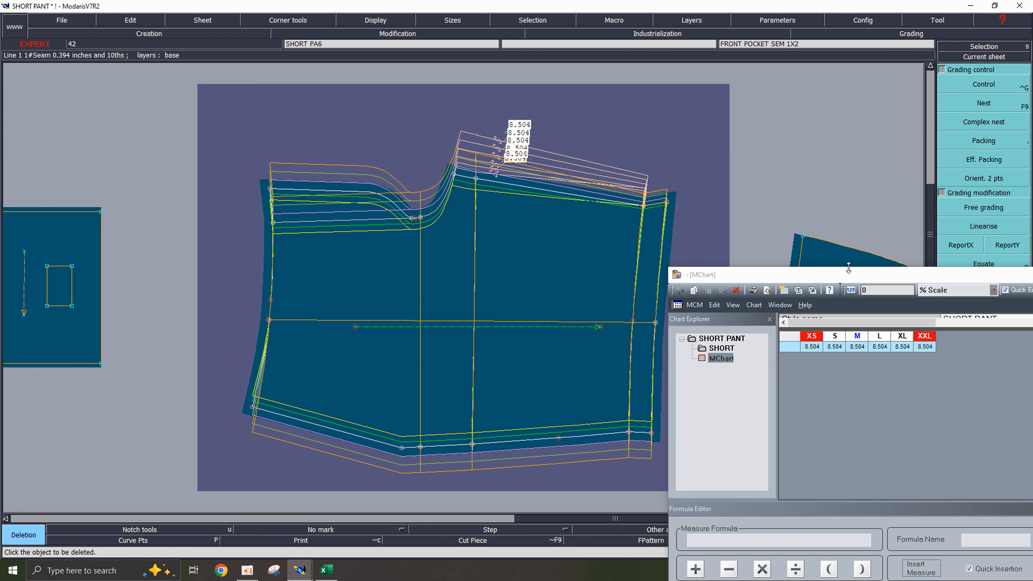
- Delete the front inseam measure from the measurement chart and move the chart below the pieces
drag(843, 275, 665, 121)
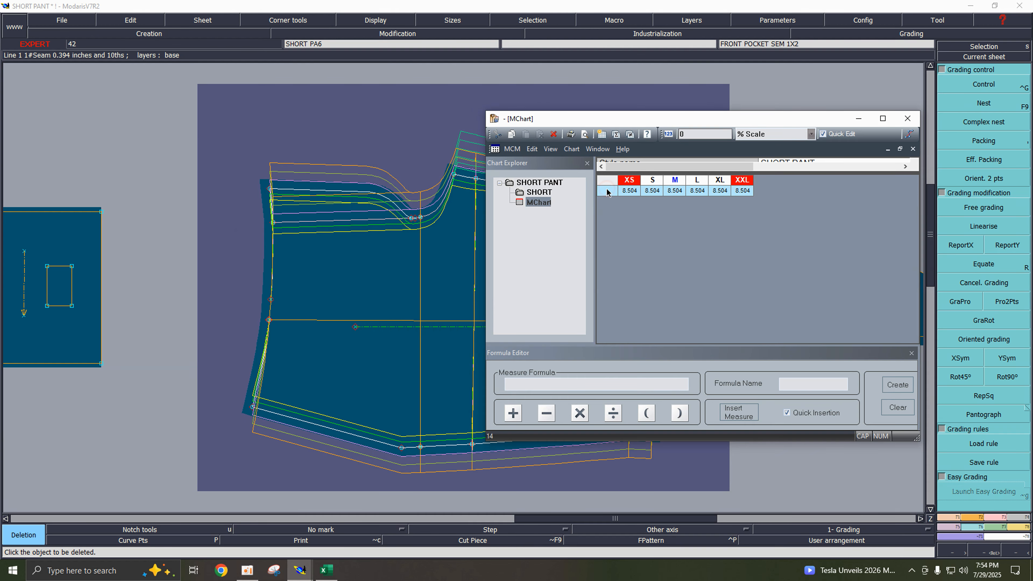
key(Delete)
drag(777, 118, 733, 428)
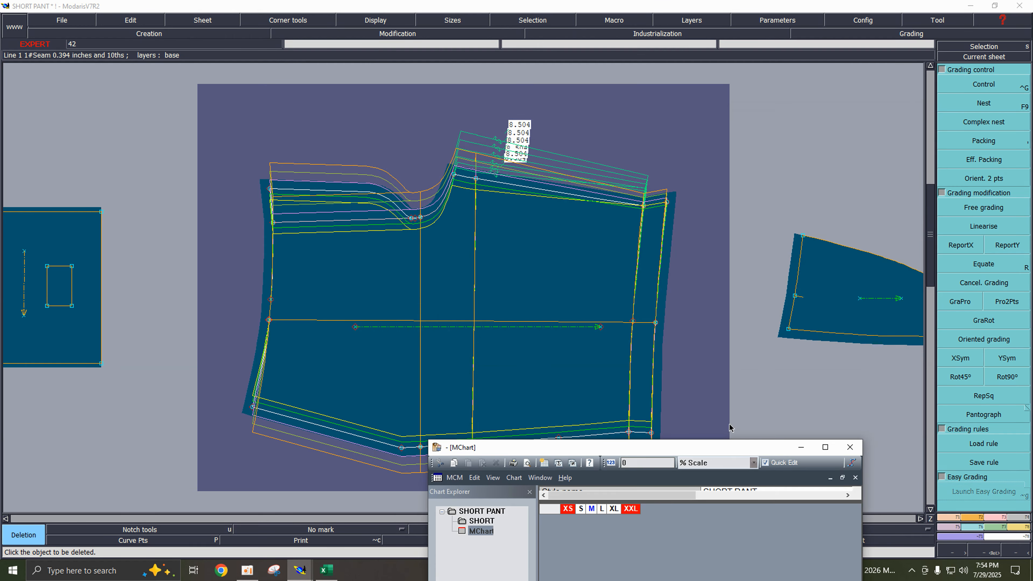
- Recentre the work area on the back piece, BACK 1X2
key(j)
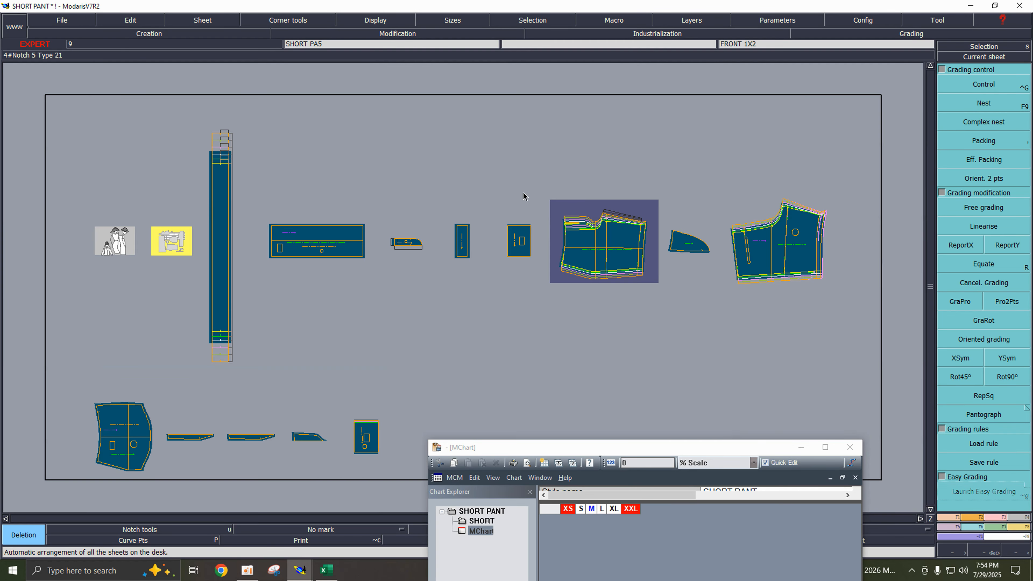
click(994, 55)
click(788, 215)
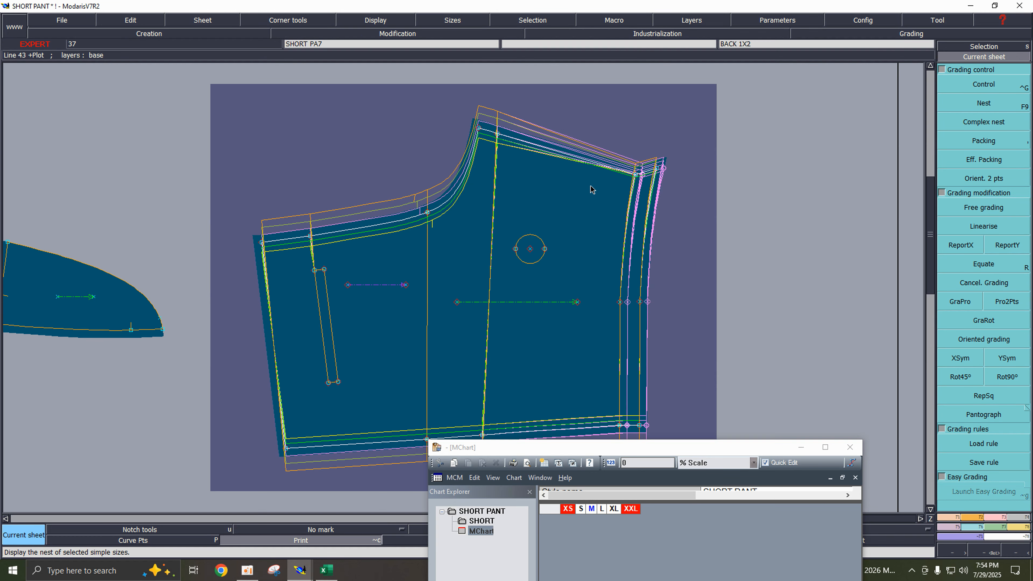
- Measure the back piece's inseam from the crotch end to the hem line with only the base size displayed, and remove the measure
key(F10)
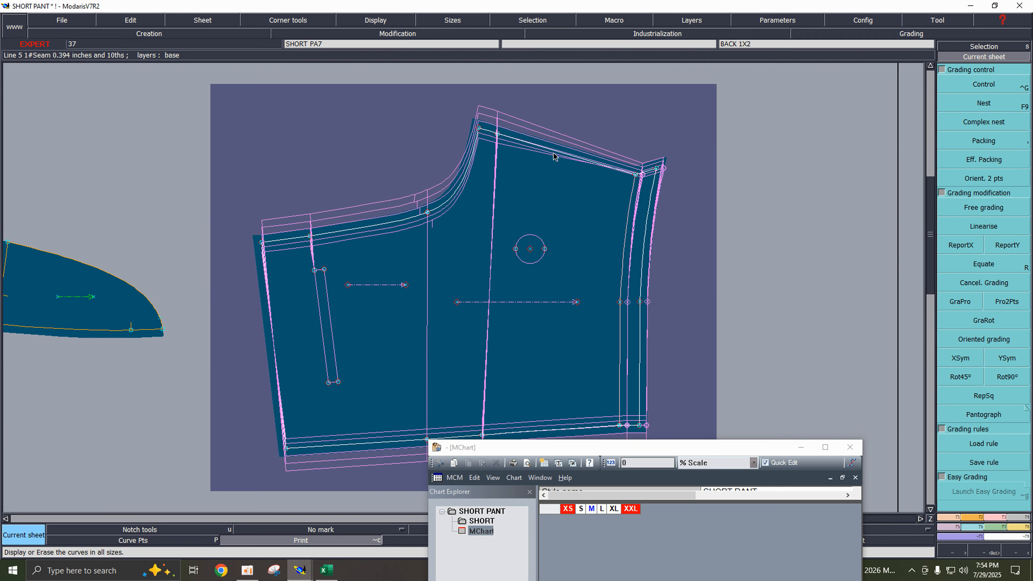
click(296, 543)
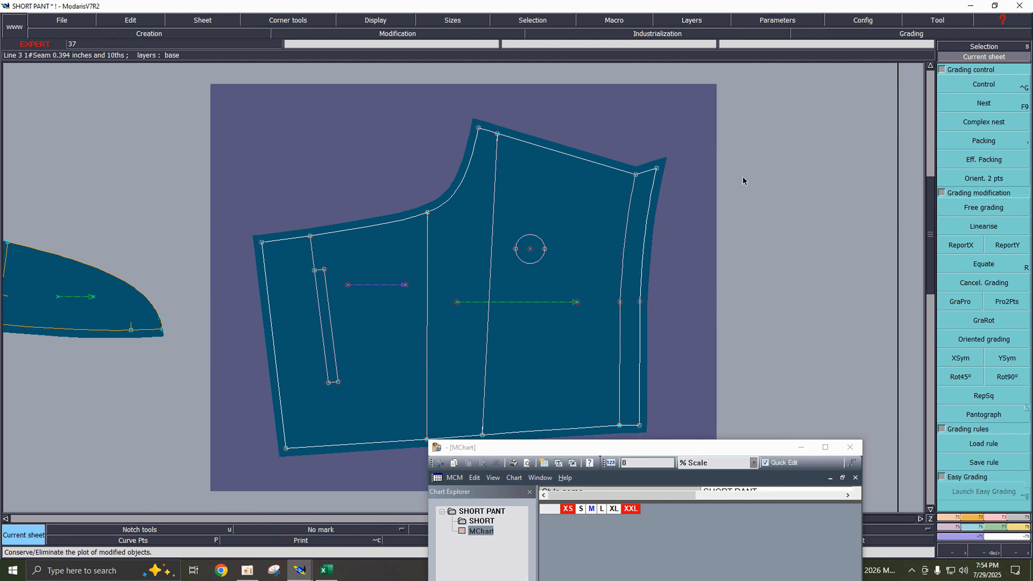
key(shift+l)
click(566, 154)
click(574, 104)
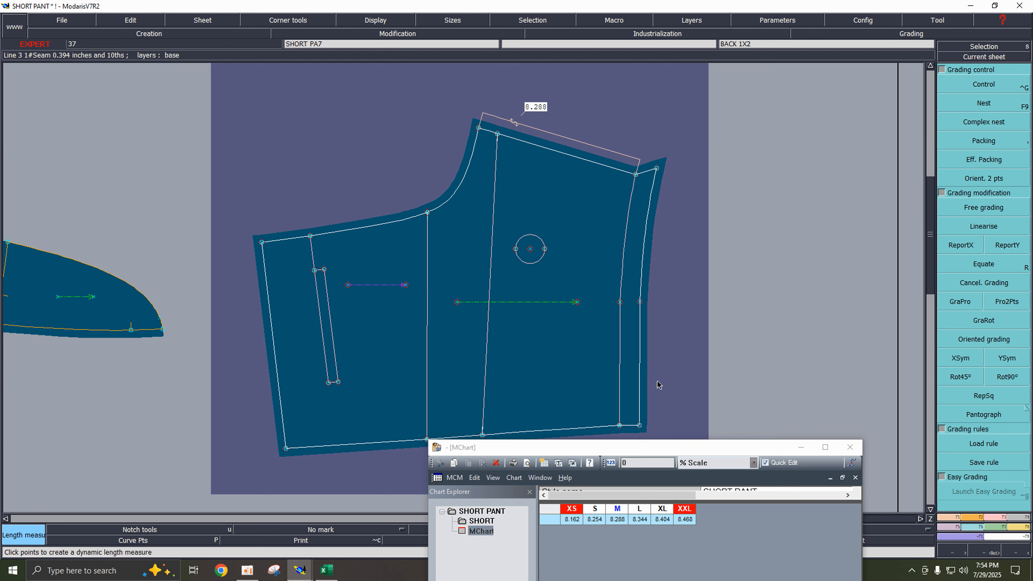
drag(666, 451, 668, 368)
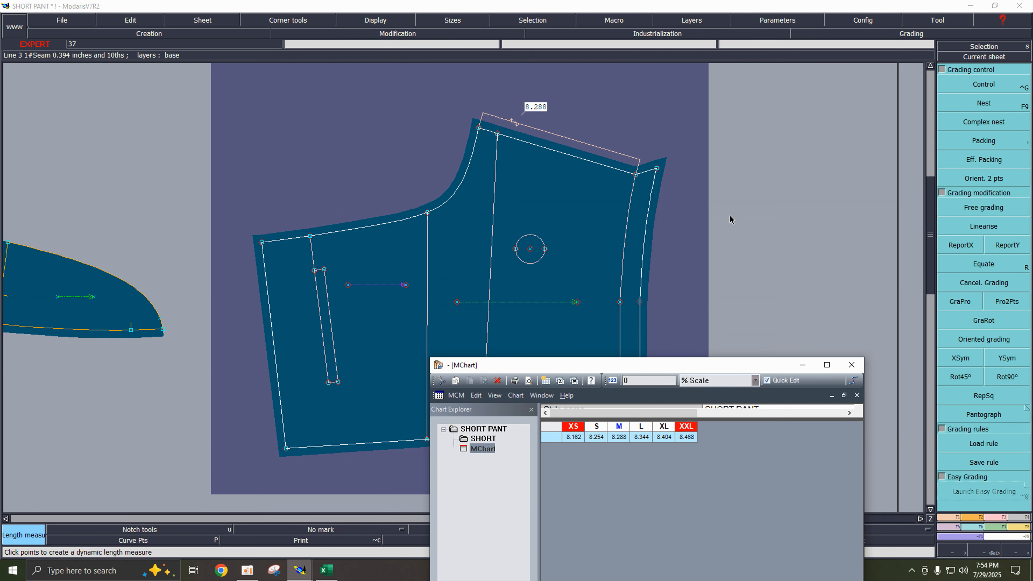
key(Delete)
click(567, 140)
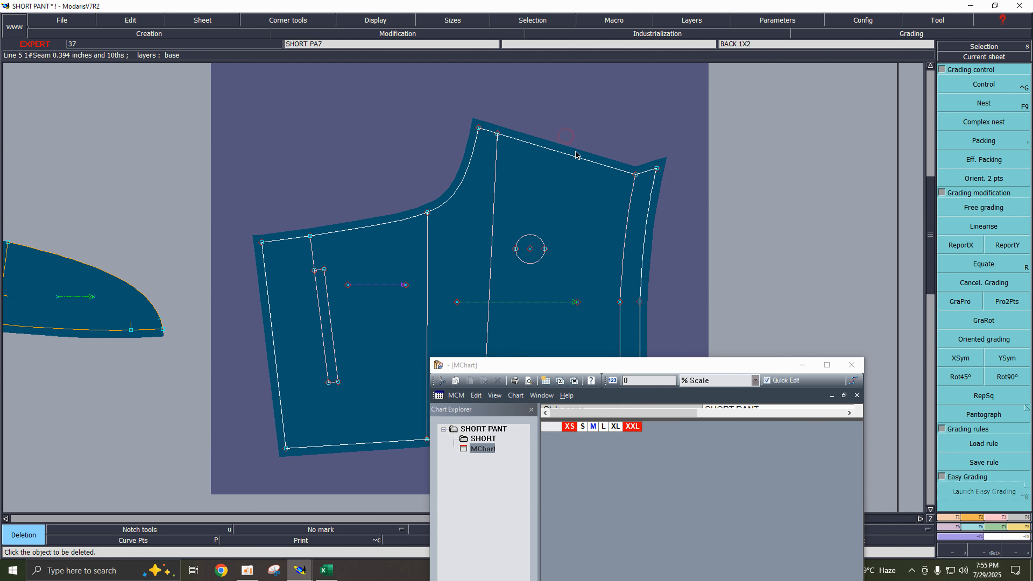
- Create a developed point on the back inseam close to the crotch end, measured along the edge from the hem-line corner
key(d)
click(635, 175)
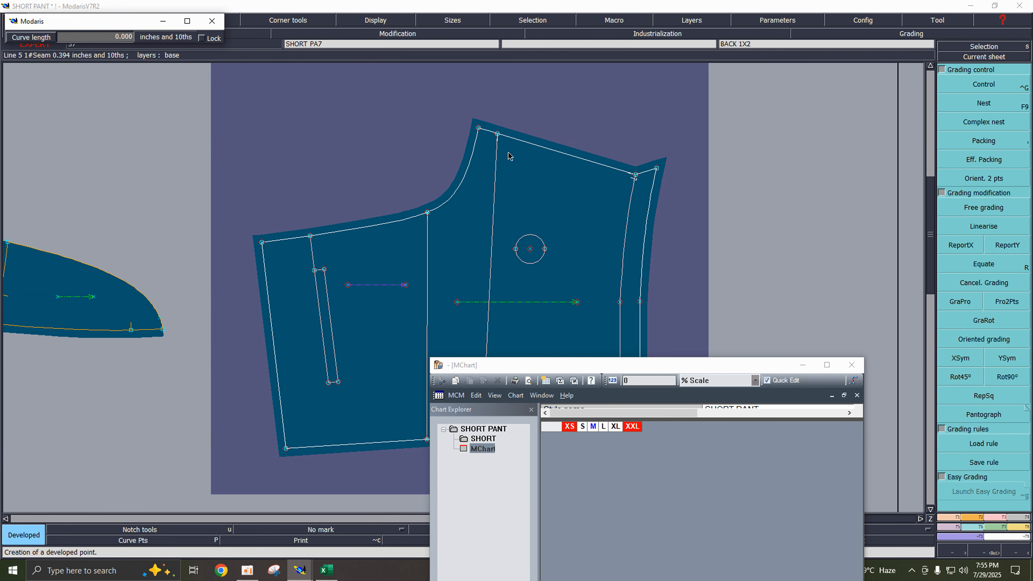
click(479, 157)
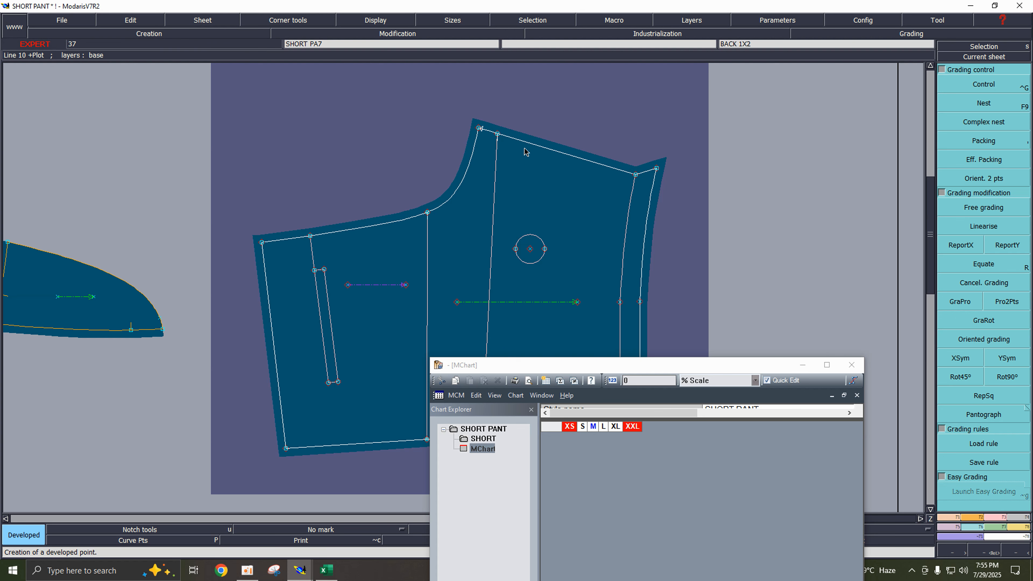
- Copy the developed point's X grading to the back inseam's crotch end point with ReportX and display the size nest
key(Return)
drag(435, 108, 534, 171)
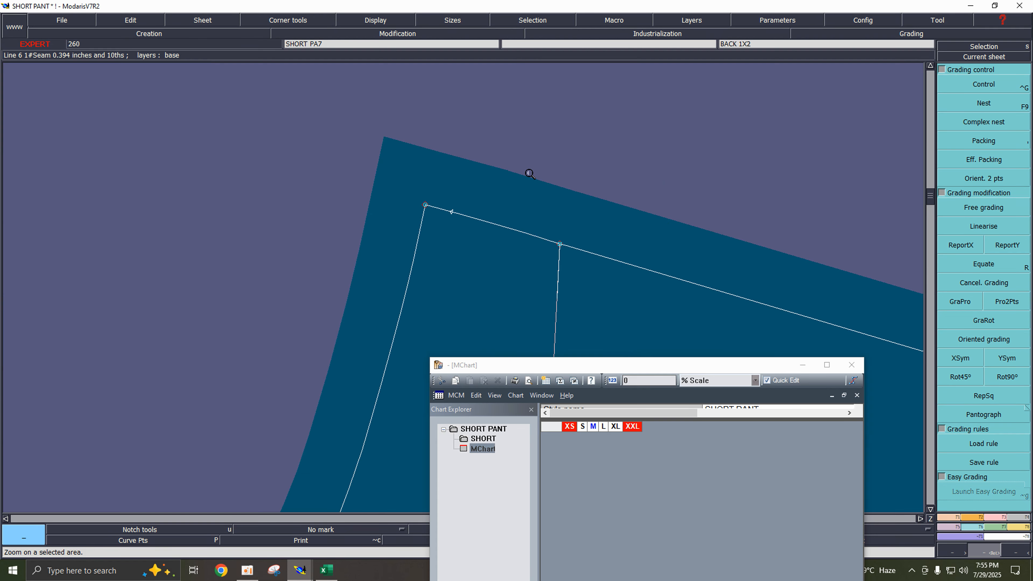
click(970, 249)
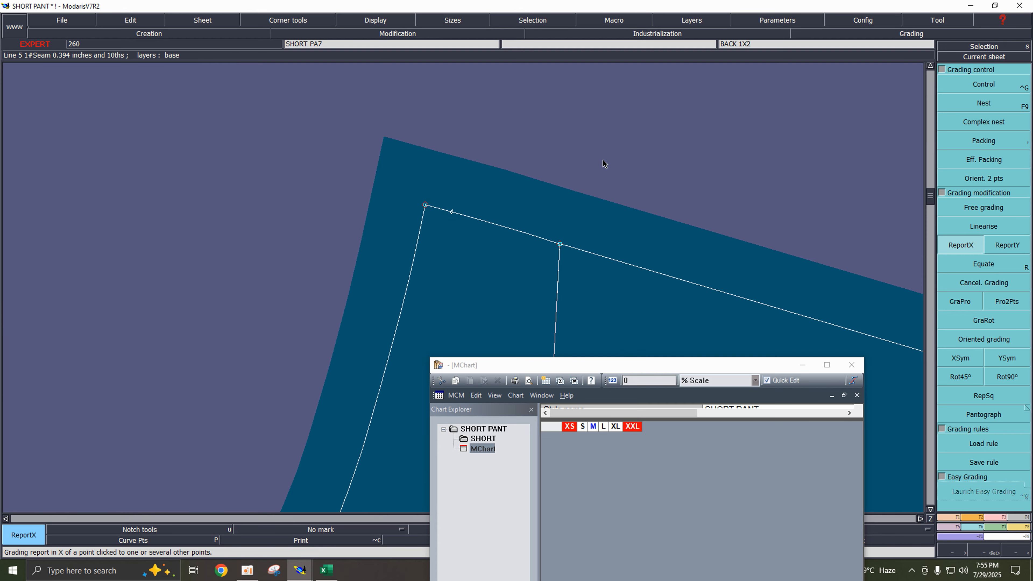
key(F9)
key(Home)
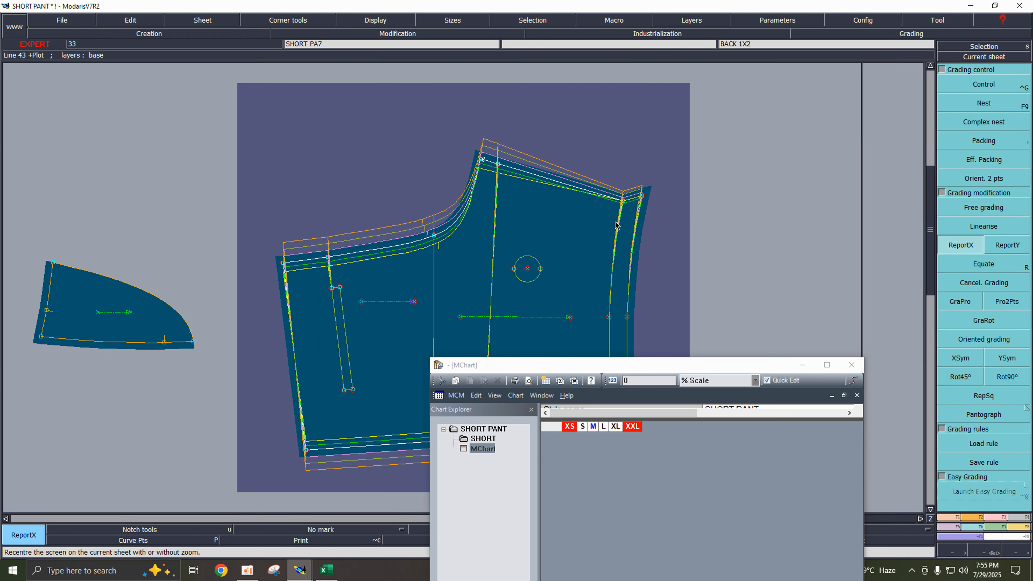
- Delete the developed point beside the crotch end of the back inseam
key(Return)
drag(444, 135, 619, 232)
key(Delete)
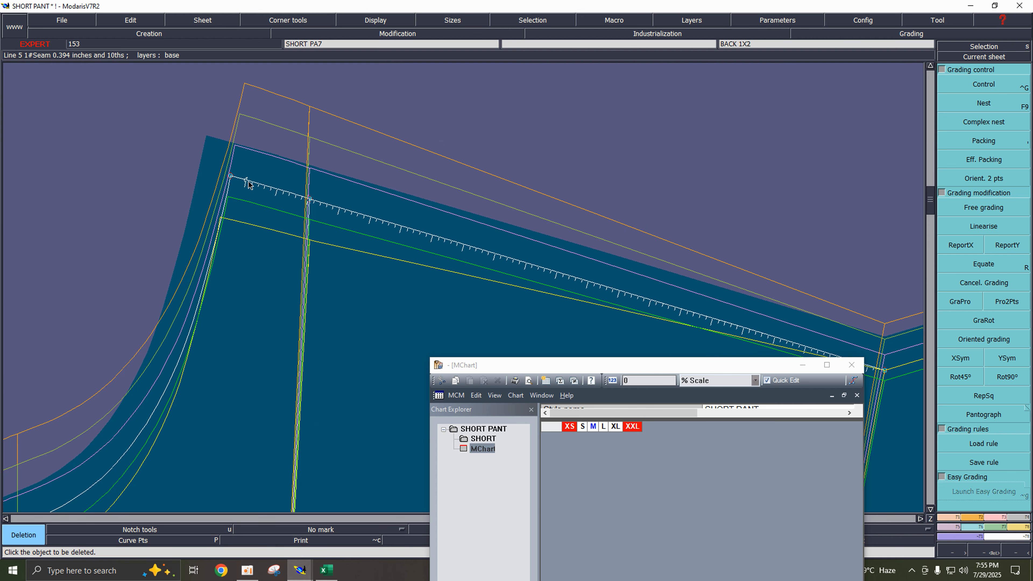
key(Home)
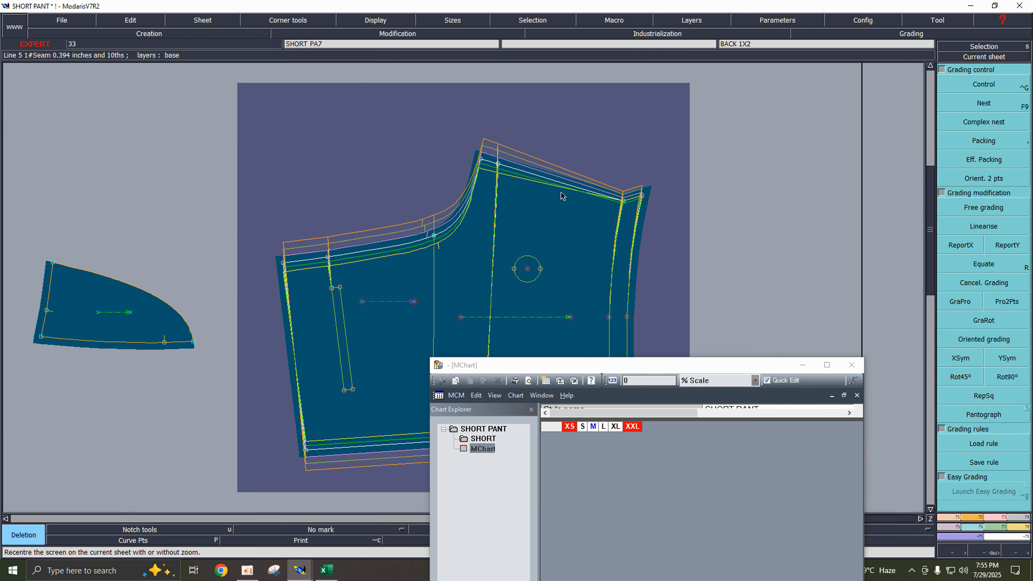
- Add a dynamic length measure of the back inseam for all sizes to the measurement chart
key(l)
click(545, 178)
click(577, 121)
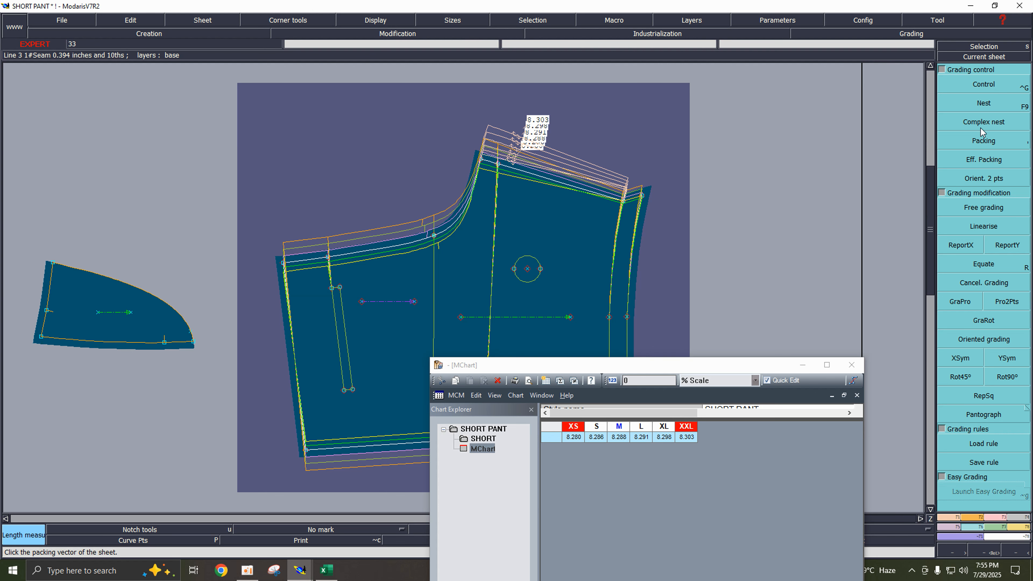
- Set the M to L ddx of the back inseam's crotch end point to 0.059 in its grading table
click(985, 88)
click(481, 159)
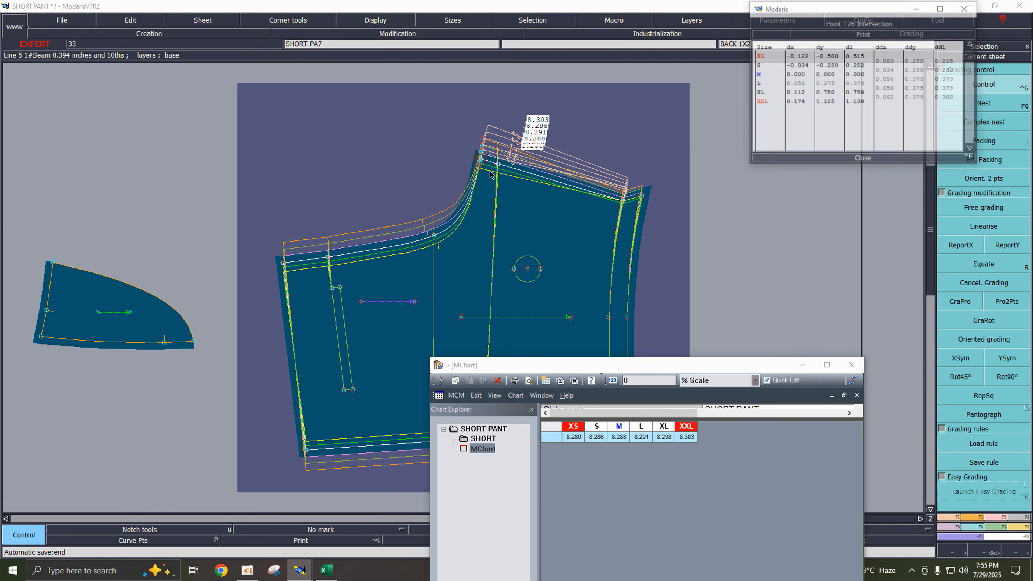
click(885, 97)
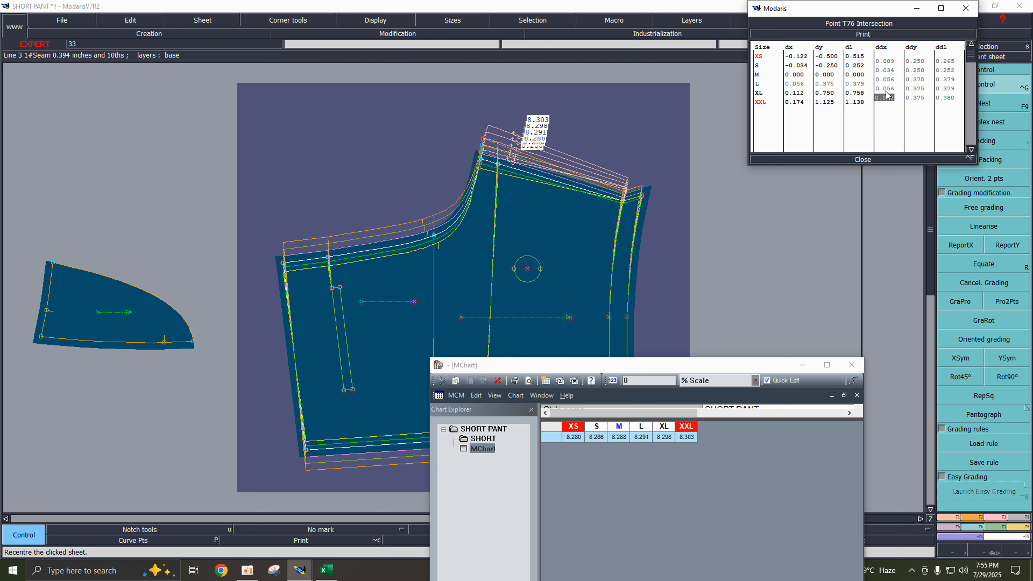
click(886, 89)
click(886, 80)
text(0)
key(Return)
click(890, 80)
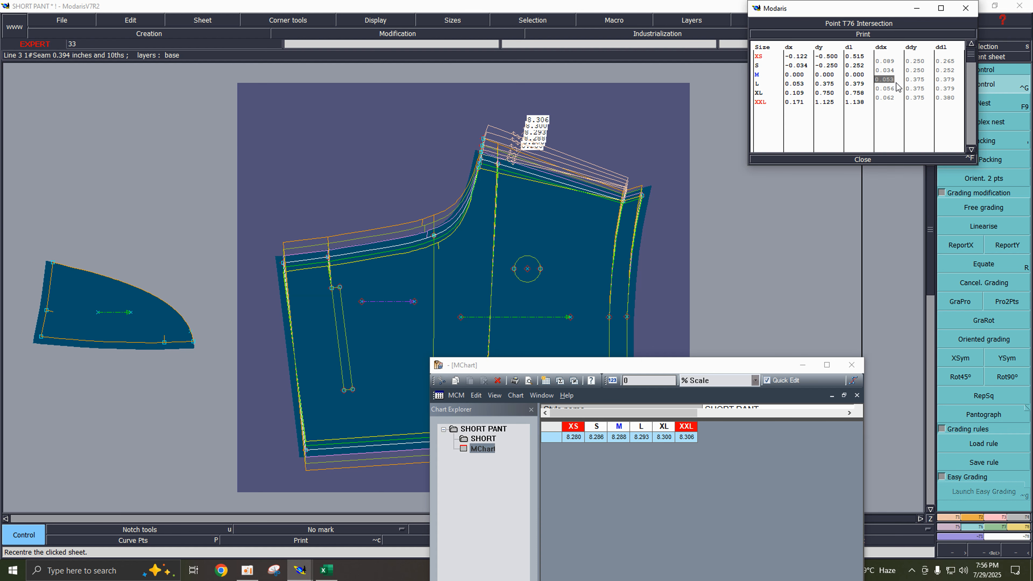
text(0.)
key(Return)
double_click(891, 80)
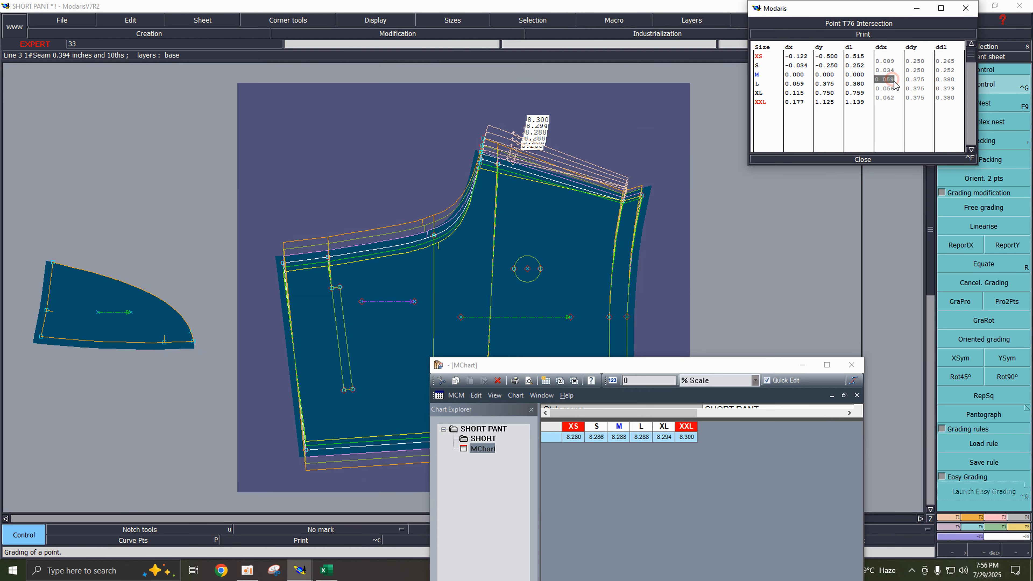
- Adjust the L to XL ddx of the back crotch end point to 0.063
double_click(895, 89)
text(0)
key(Return)
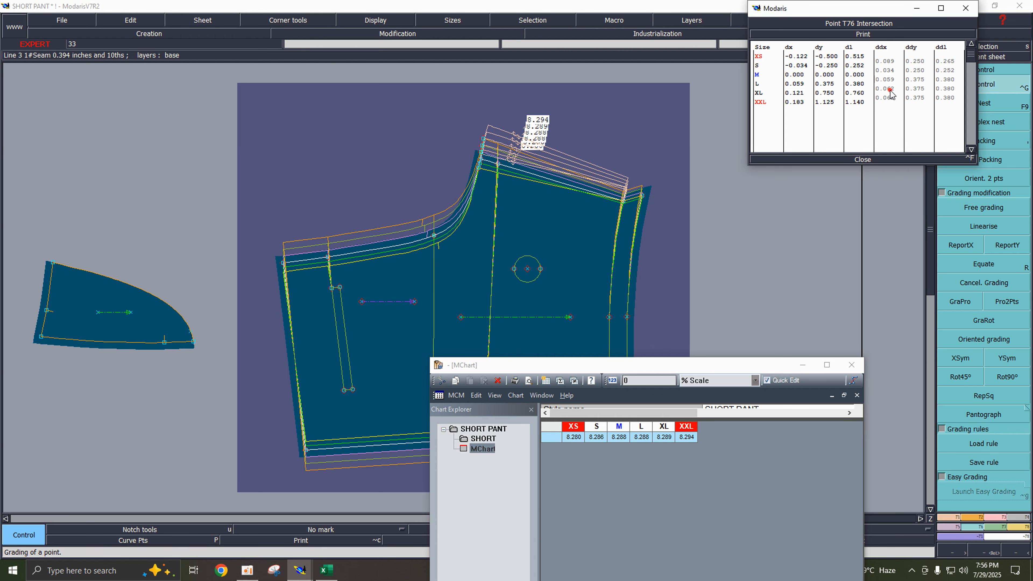
double_click(890, 89)
text(0)
key(Return)
double_click(890, 89)
text(0.)
key(Return)
- Adjust the XL to XXL ddx of the back crotch end point to 0.068
double_click(892, 100)
text(0)
key(Return)
click(892, 99)
text(0)
key(Return)
click(892, 99)
text(0.068)
key(Return)
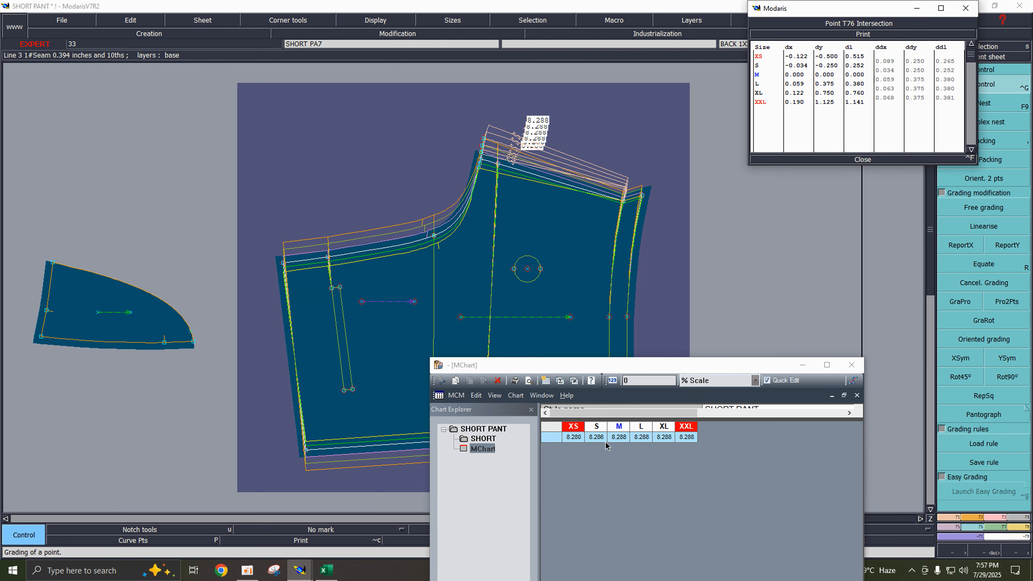
- Adjust the S to M ddx of the back crotch end point to 0.036
click(889, 72)
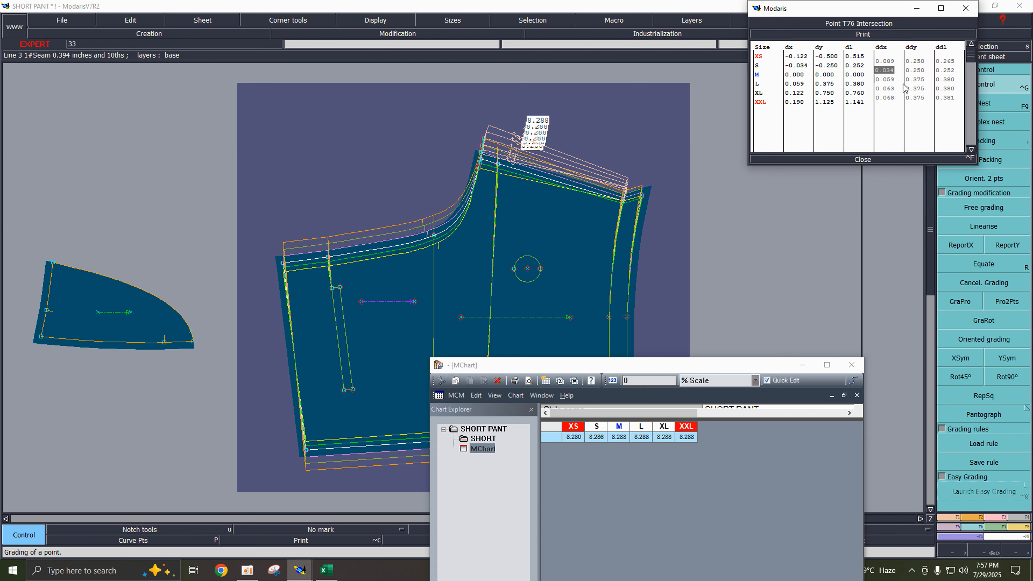
text(0.)
key(Return)
click(890, 71)
text(0.)
key(Return)
- Adjust the XS to S ddx of the back crotch end point to 0.095 and close the grading table
double_click(886, 61)
text(0)
key(Return)
double_click(895, 64)
text(0)
key(Return)
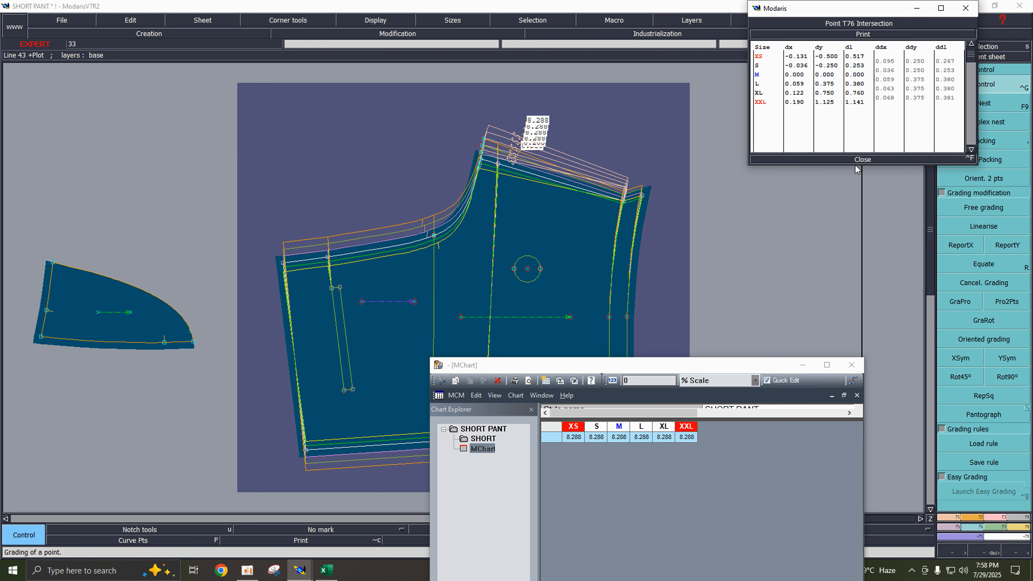
click(868, 160)
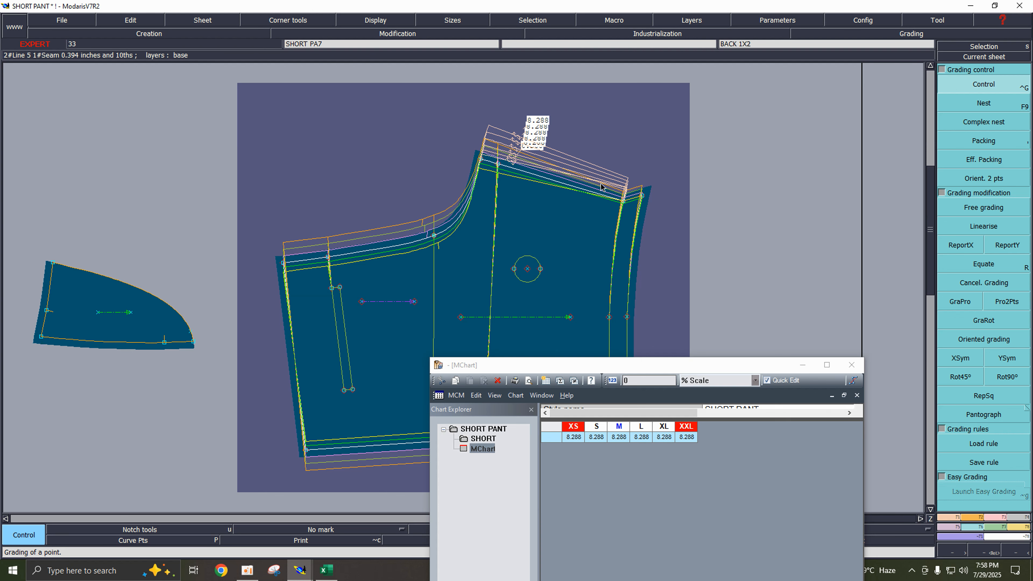
- Return the back piece to its base size and delete the inseam measure
key(F10)
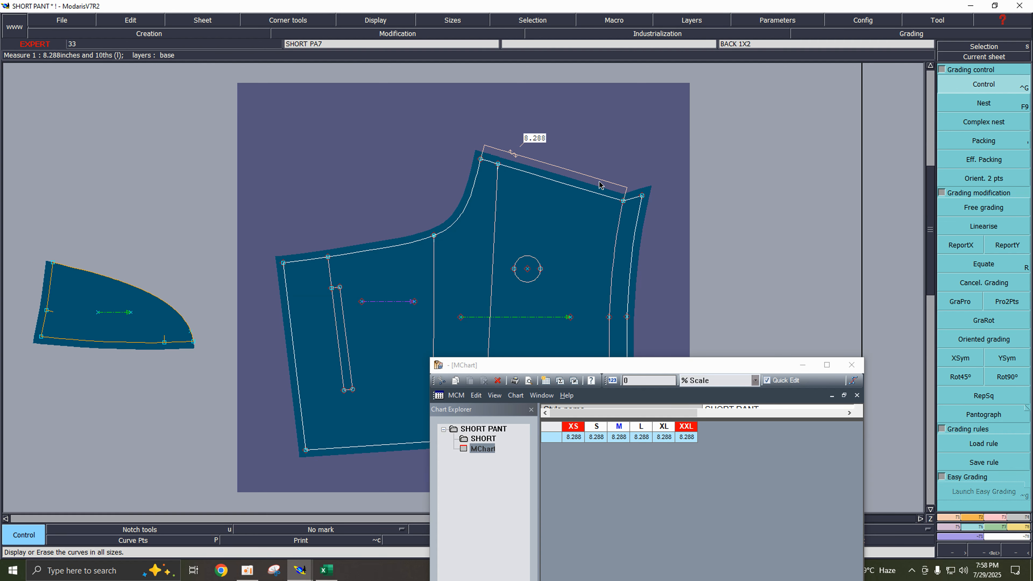
key(Delete)
click(563, 167)
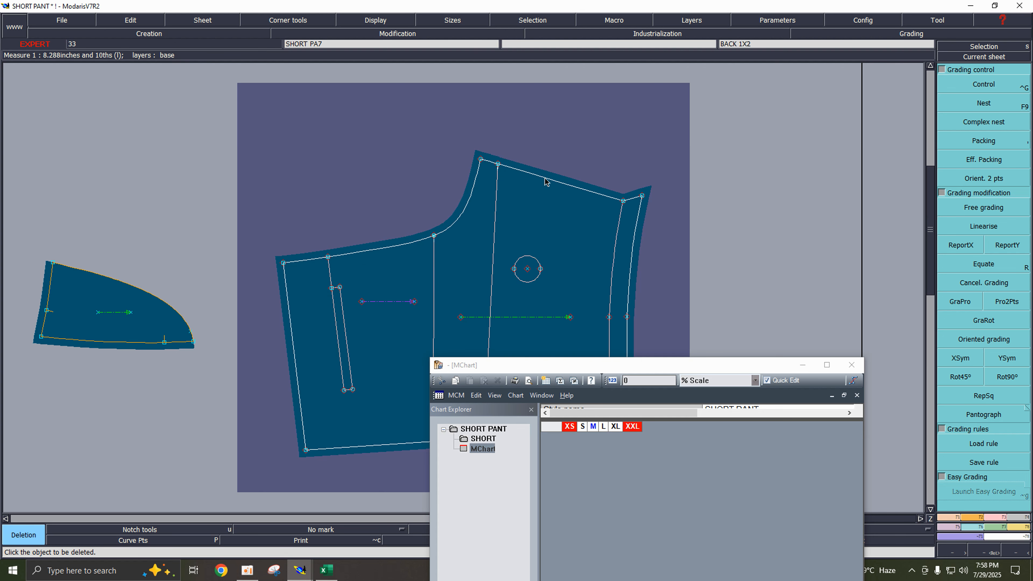
- Delete the back piece's reference line along the pocket, its seam point and the vertical line before the crotch curve, and check the size nest
click(329, 277)
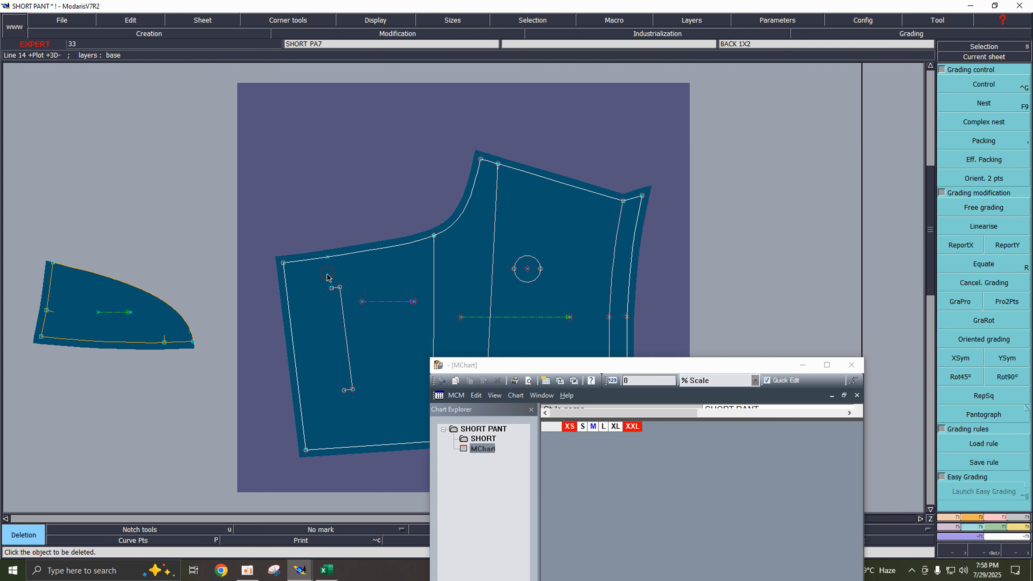
click(329, 260)
click(434, 268)
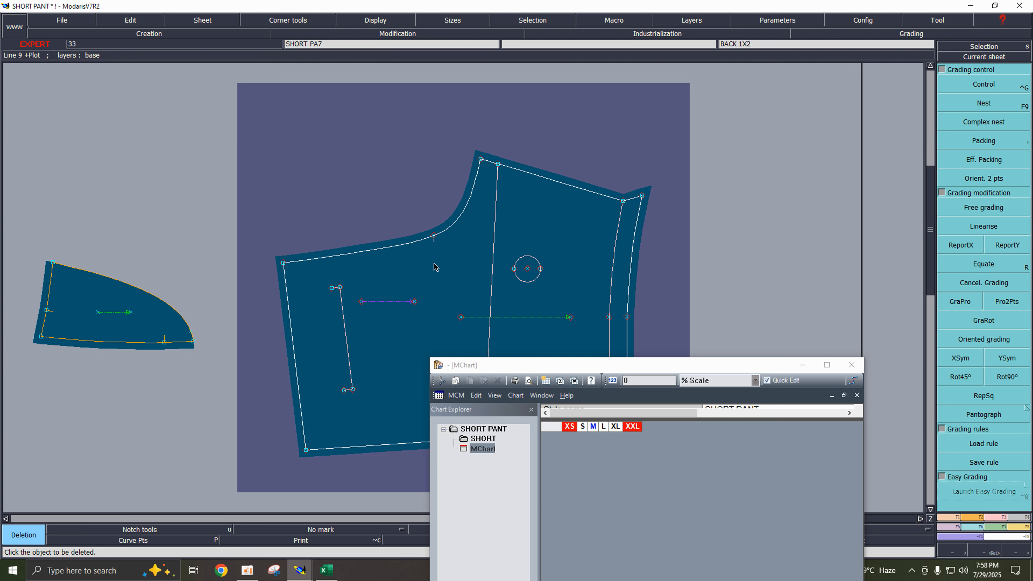
key(F9)
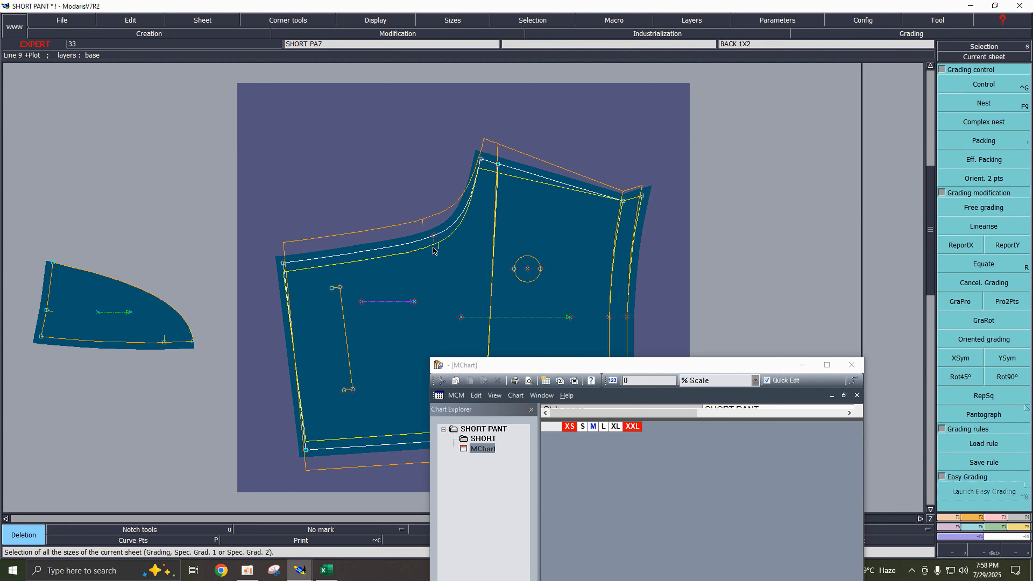
key(F12)
key(F12)
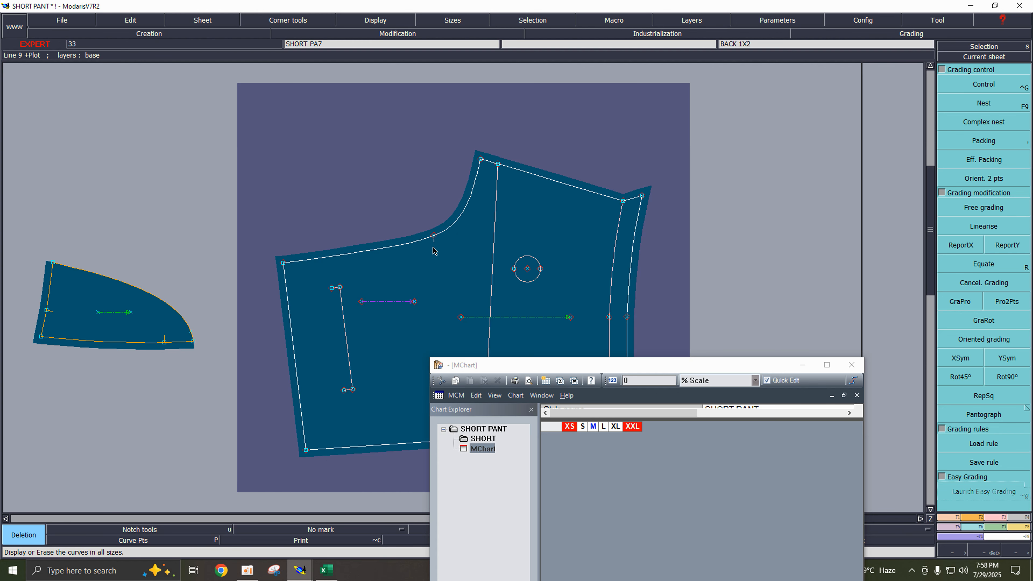
key(F12)
key(F12)
key(F12)
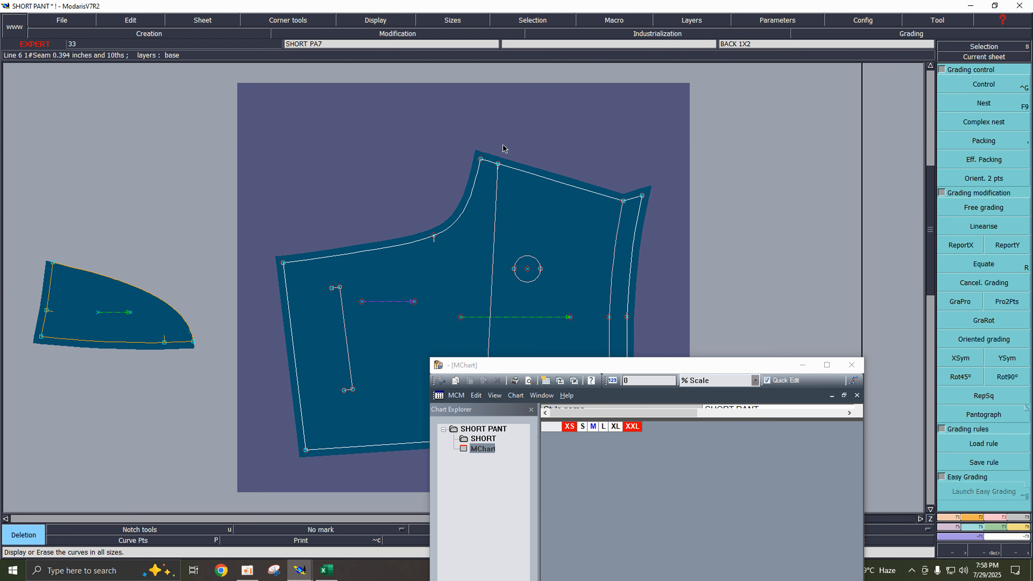
- Rearrange all sheets on the desk and make the front piece, FRONT 1X2, the current sheet in its base size
key(j)
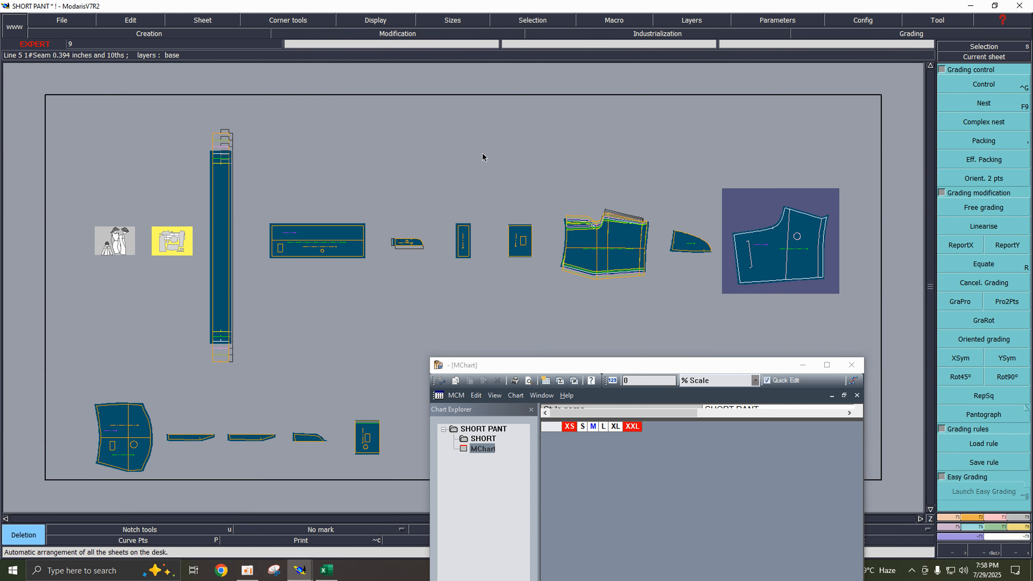
click(980, 57)
click(602, 246)
key(F12)
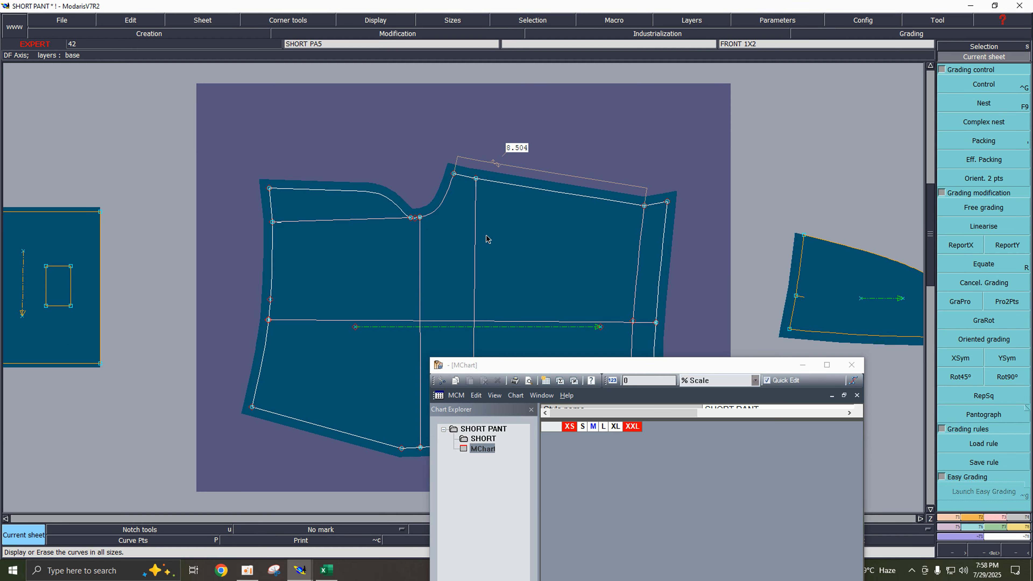
- Lengthen the front piece's centre front line by 1.75 inches beyond the waist edge
key(Delete)
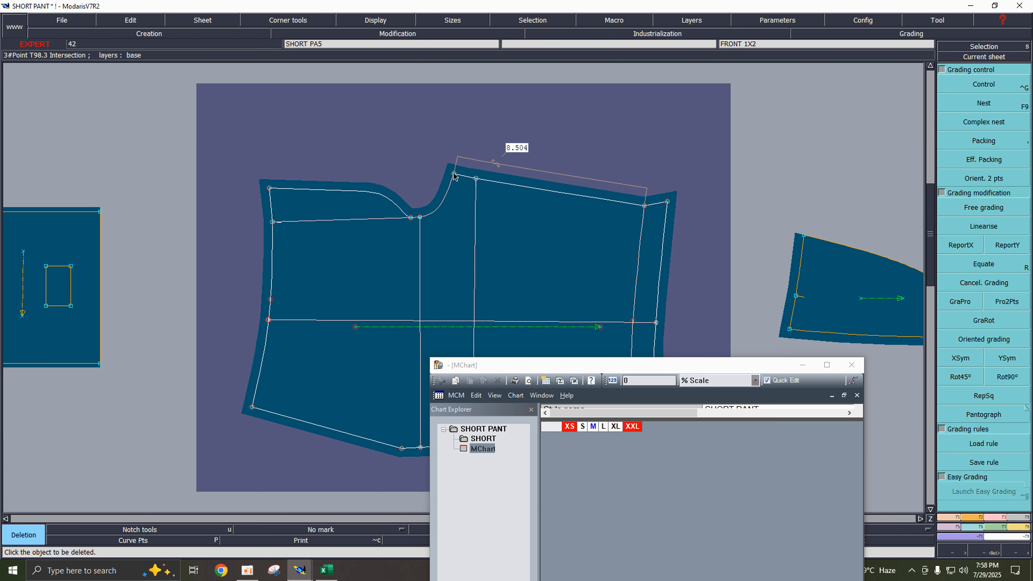
key(F9)
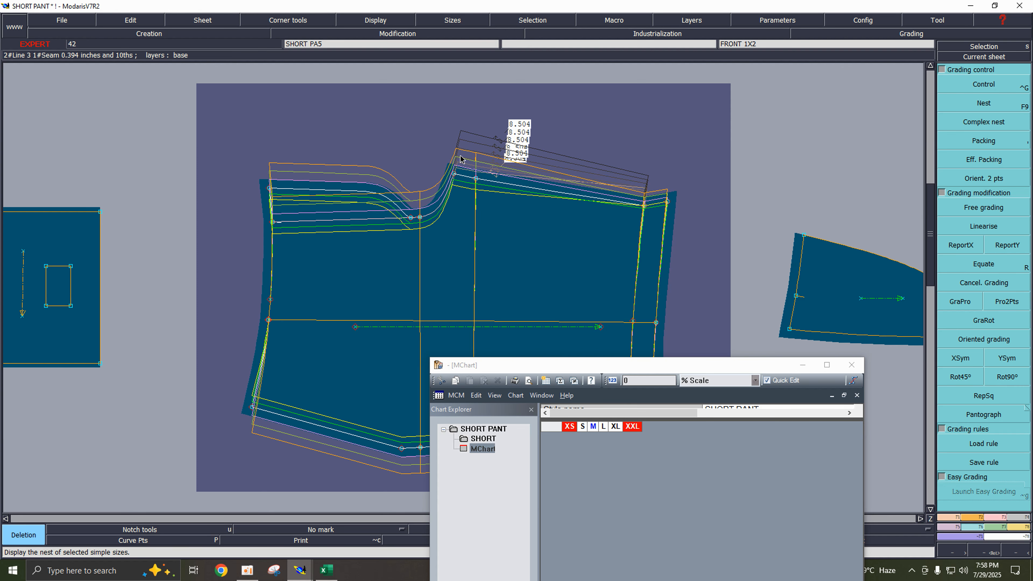
key(F10)
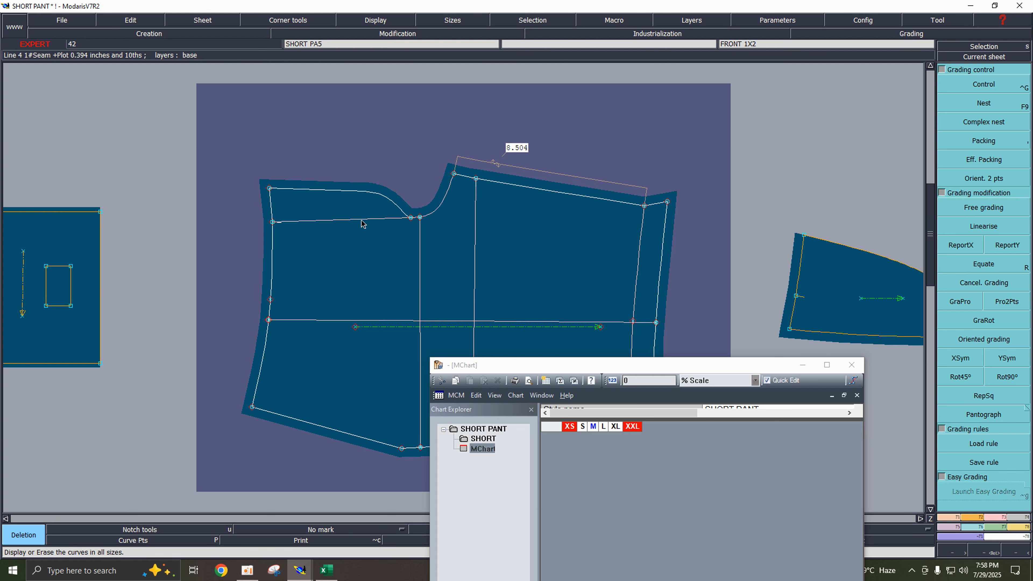
key(F3)
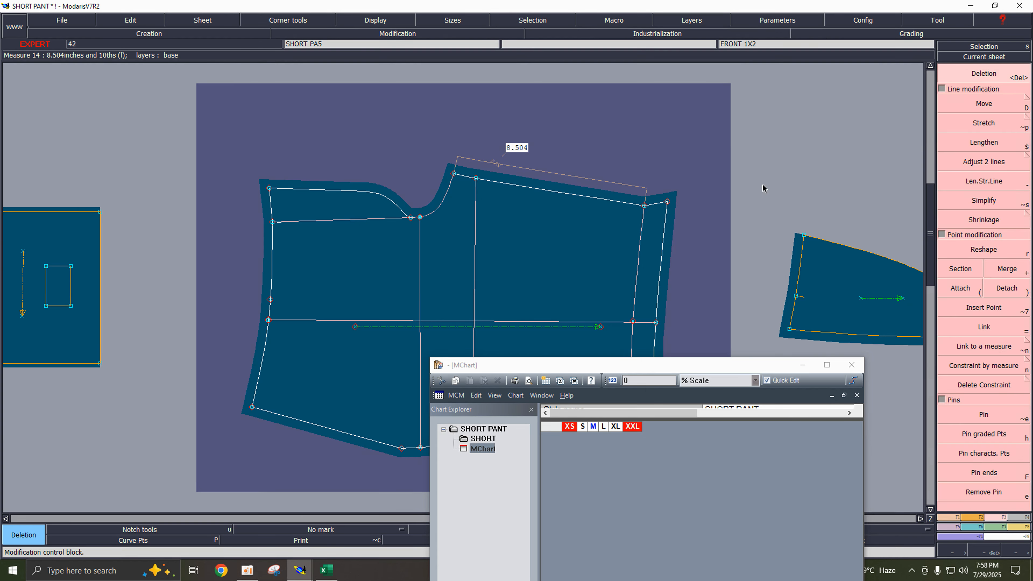
click(979, 186)
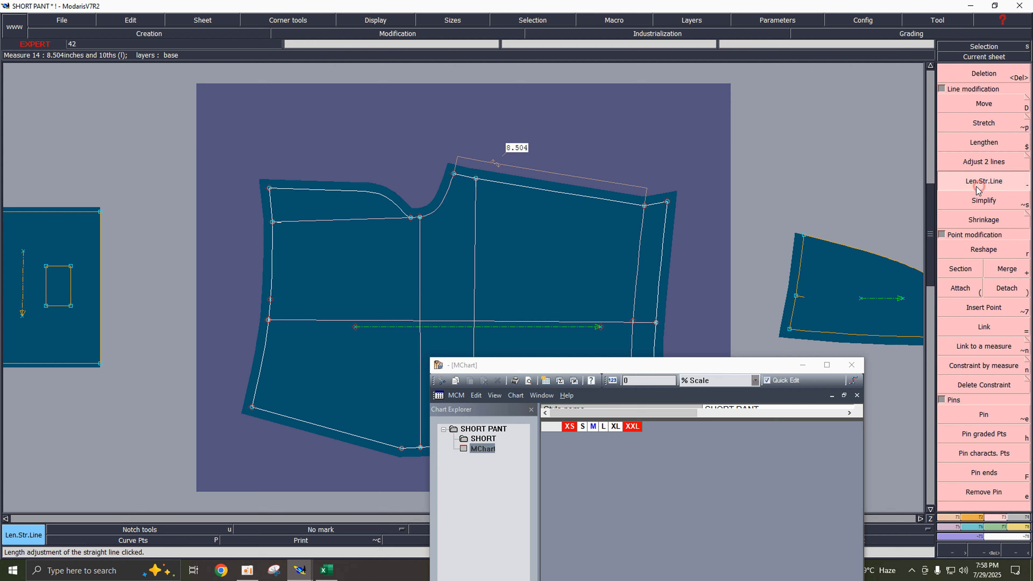
click(286, 223)
text(1)
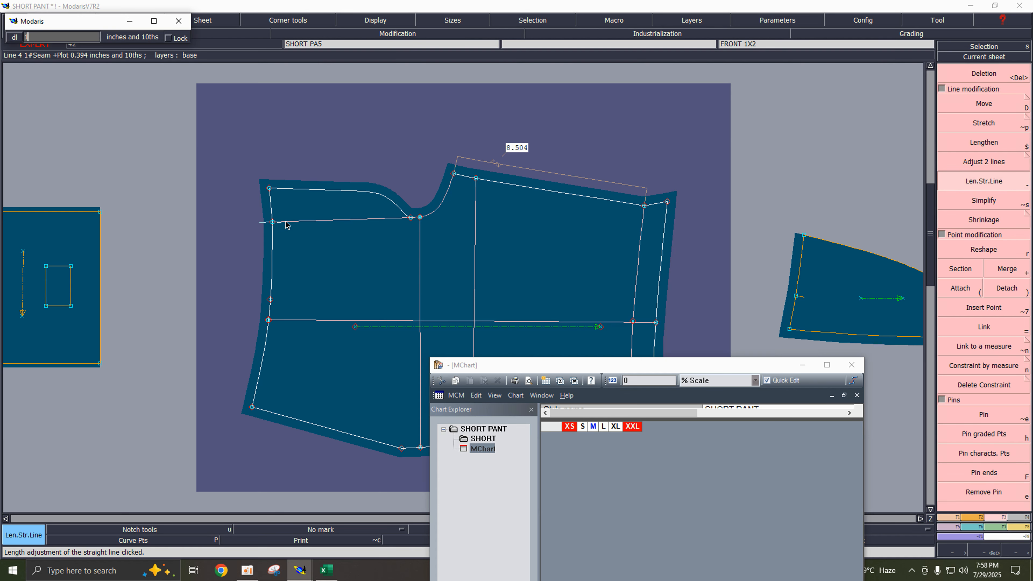
text(.75)
key(Return)
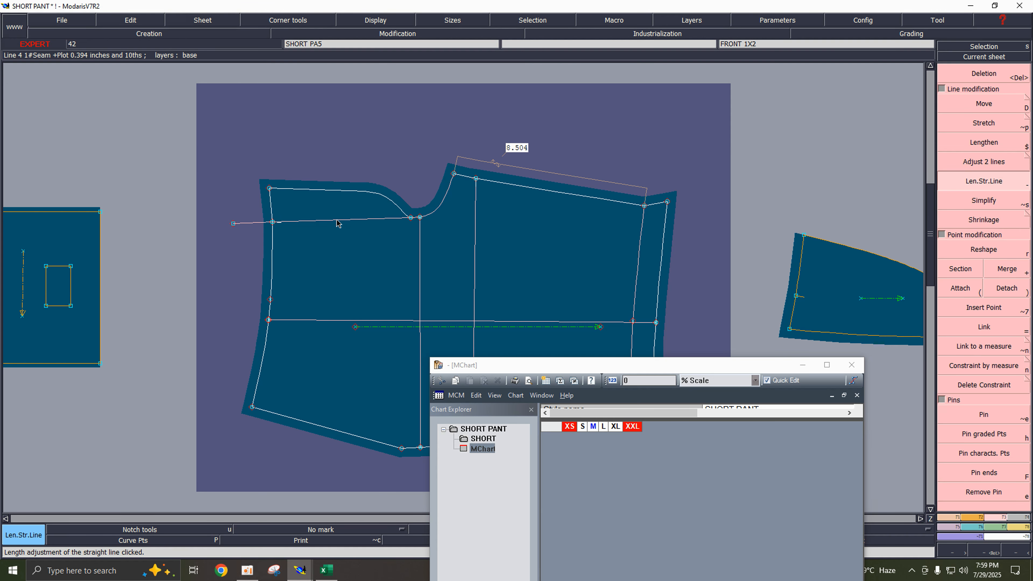
- Add a dynamic length measure for the front rise, from the extended centre front line's end to the crotch point
key(l)
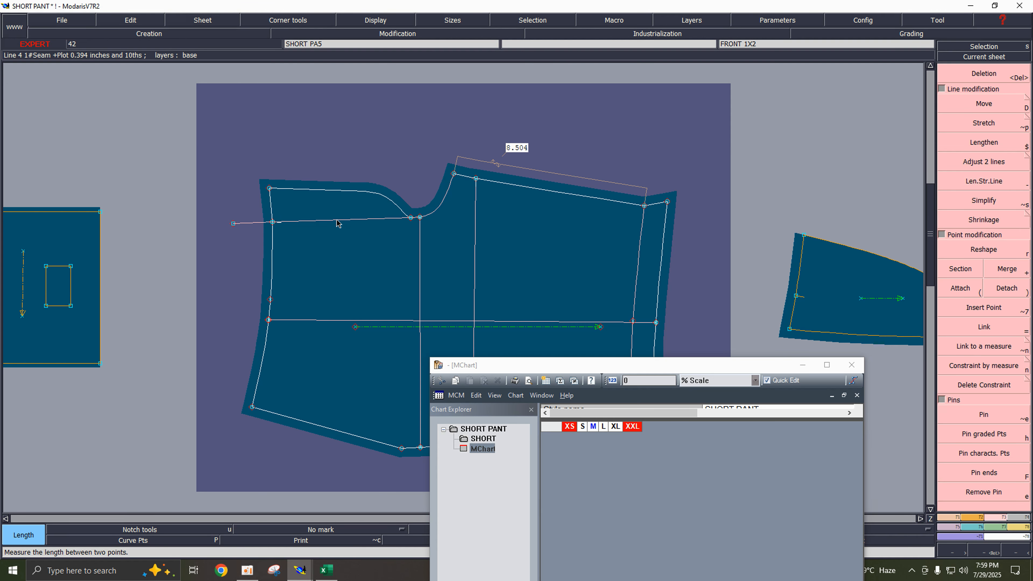
click(337, 220)
click(332, 257)
key(alt+l)
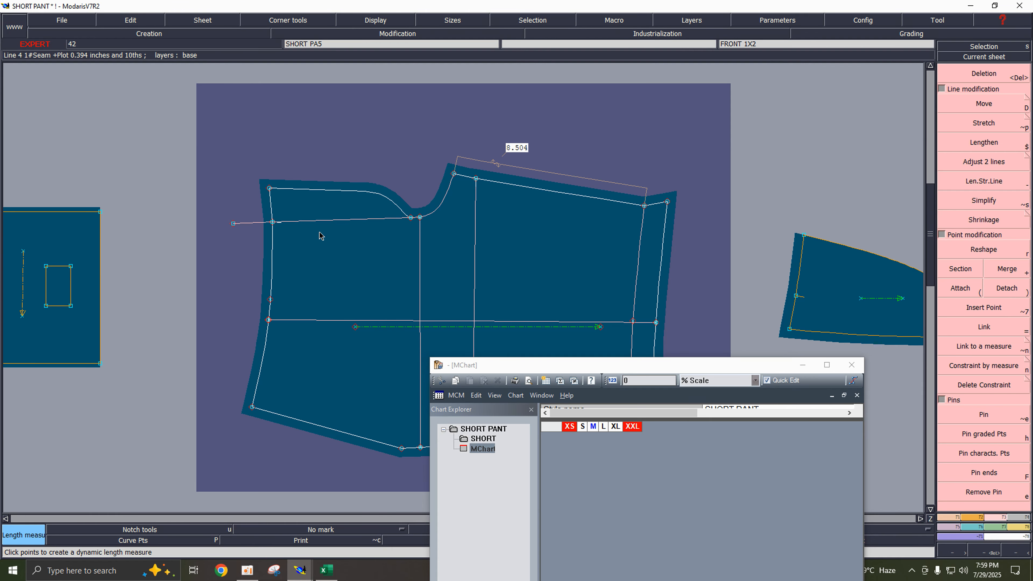
click(319, 220)
click(315, 259)
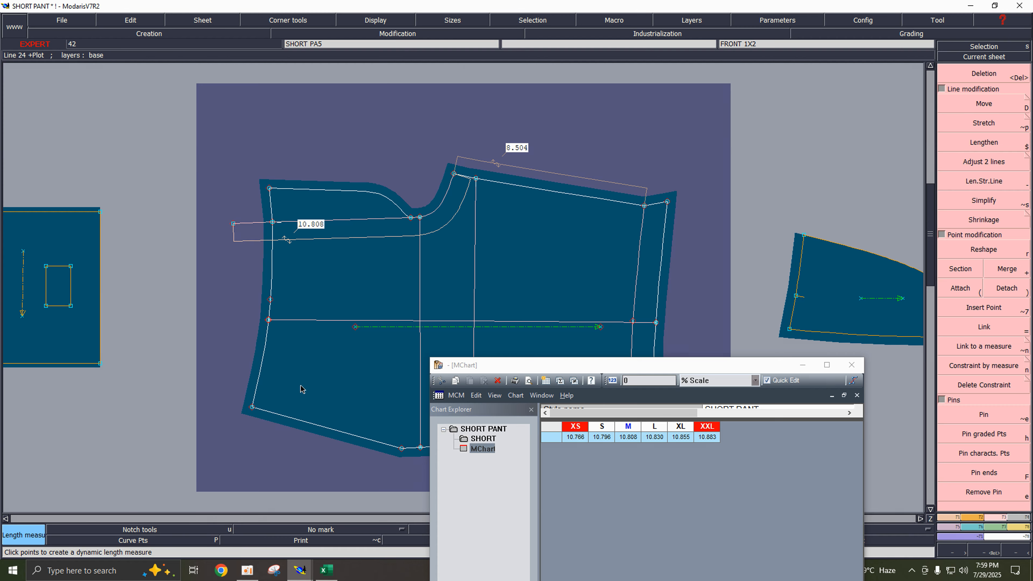
- Switch to the Excel spec sheet, look up the medium size's front rise from top of band, and return to Modaris
click(326, 563)
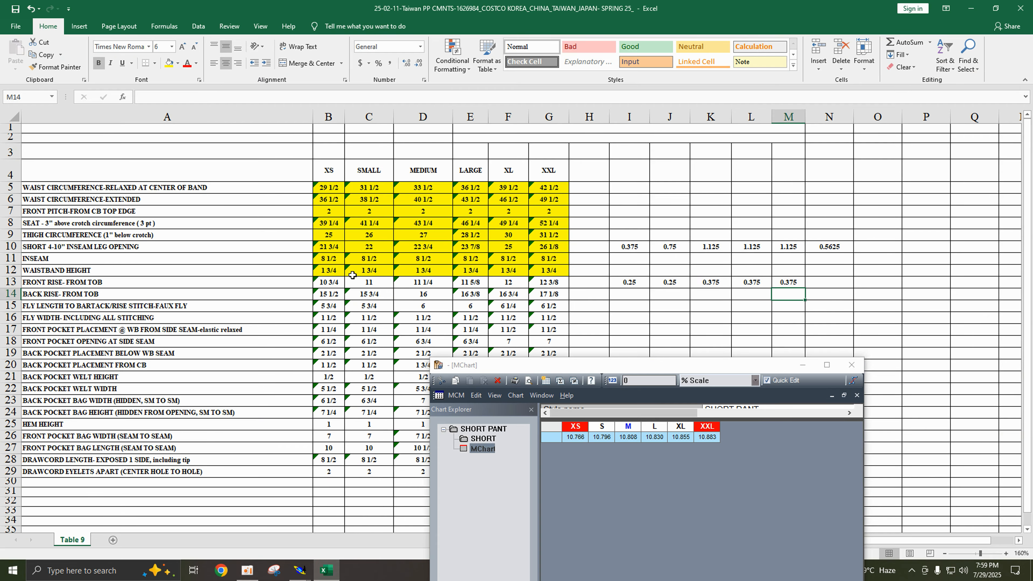
click(440, 288)
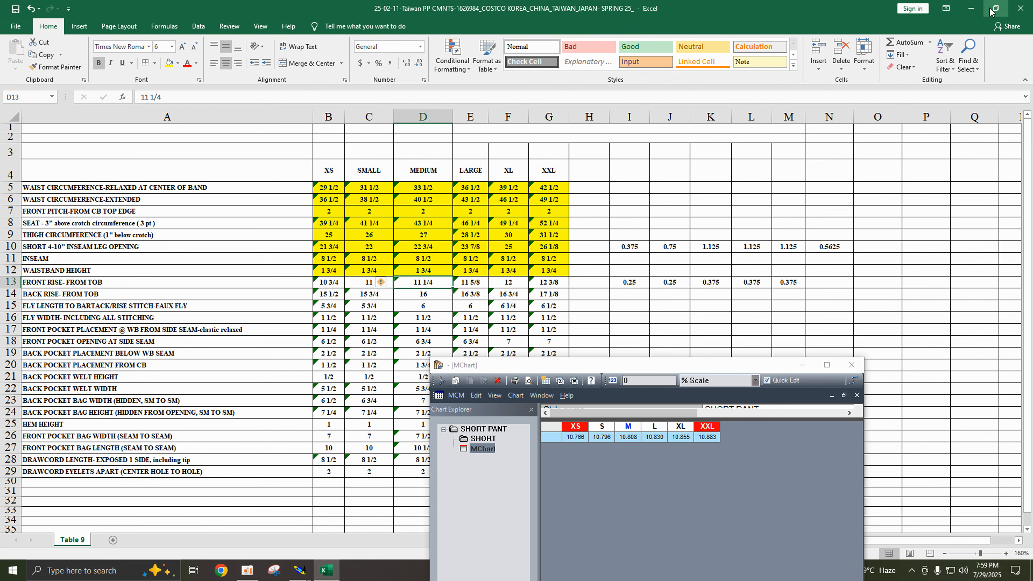
click(972, 9)
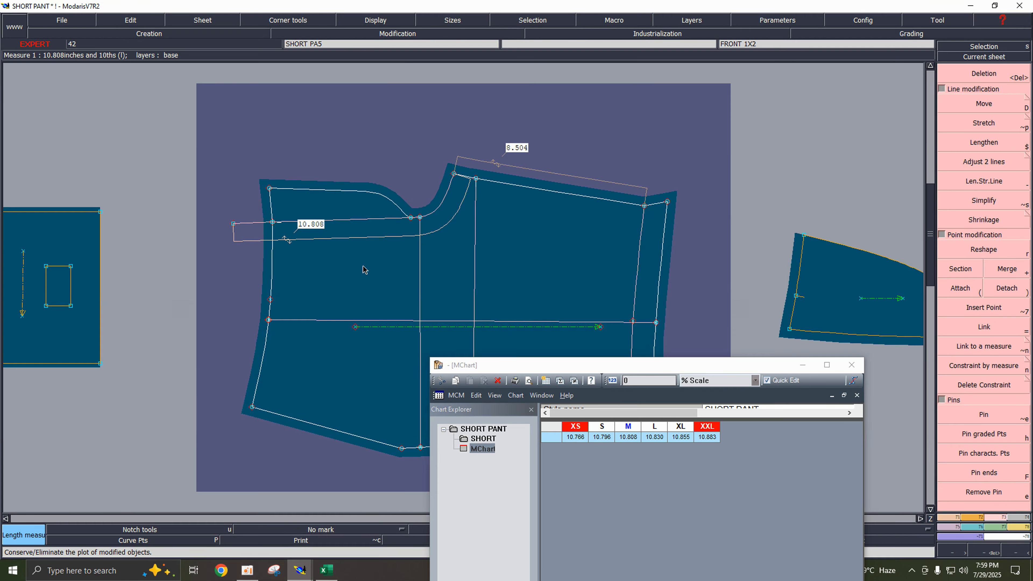
- Remove the front rise row from the measurement chart and reposition the chart window over the desk
click(550, 438)
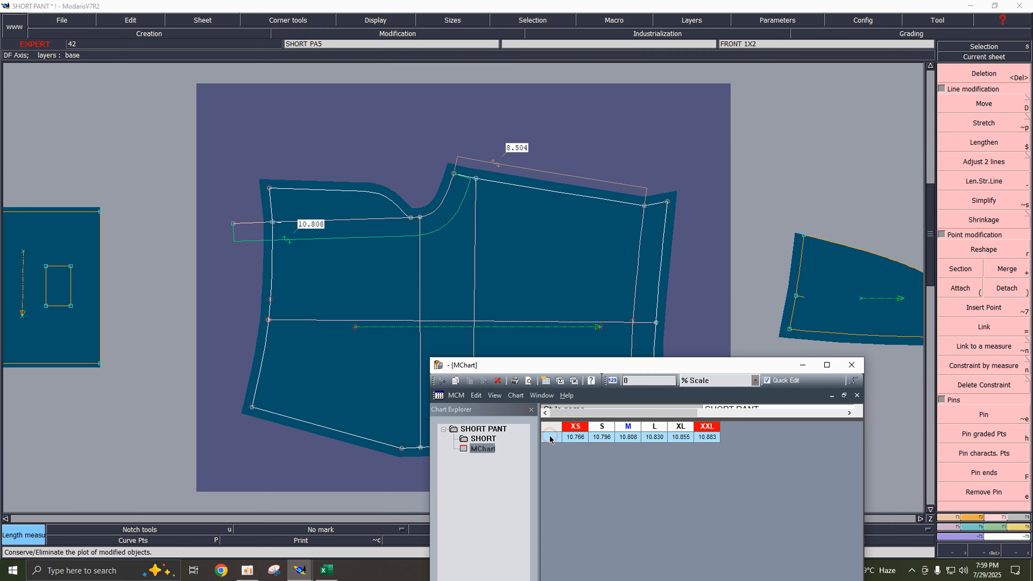
key(Delete)
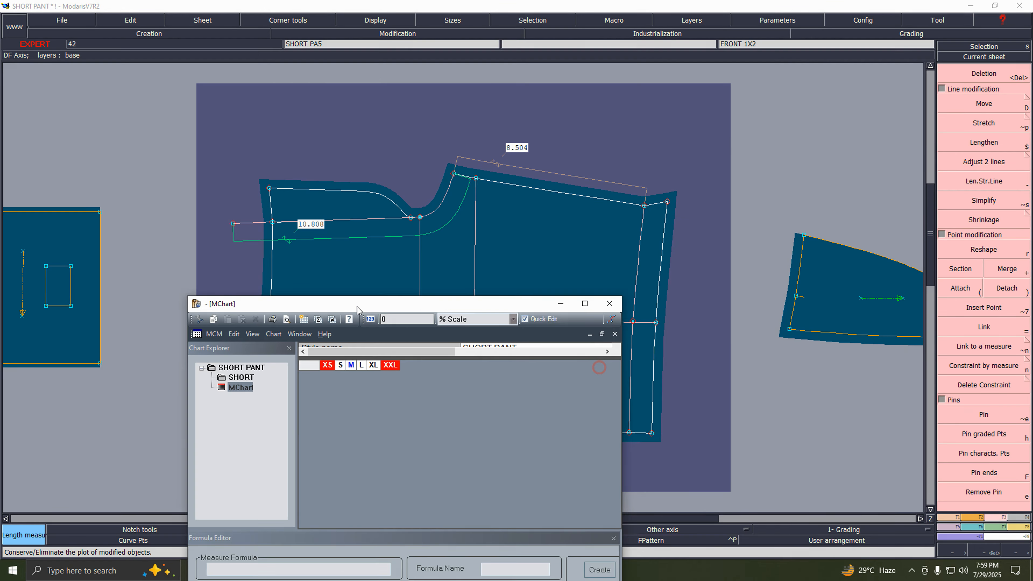
drag(600, 367, 331, 460)
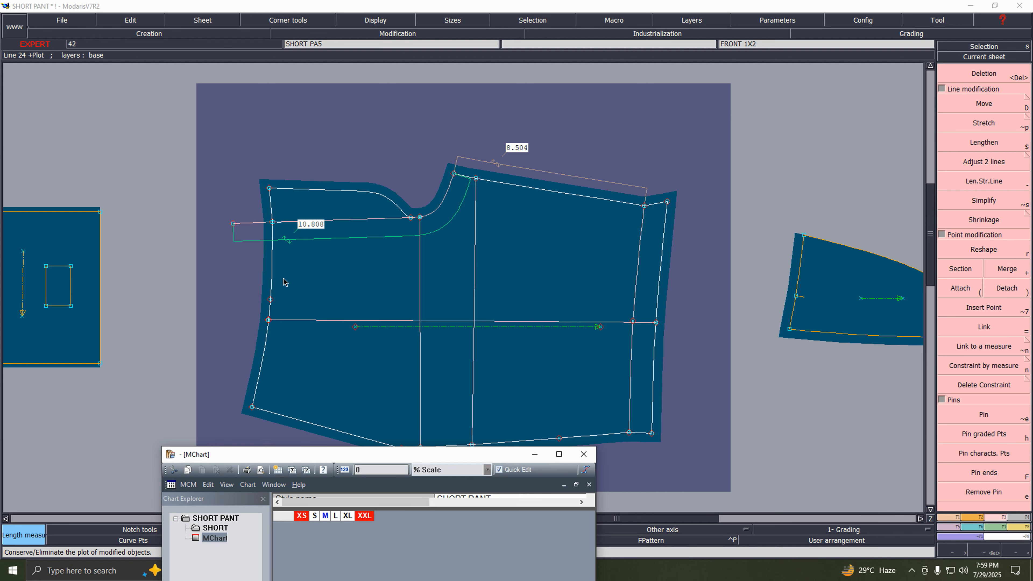
drag(381, 454, 543, 322)
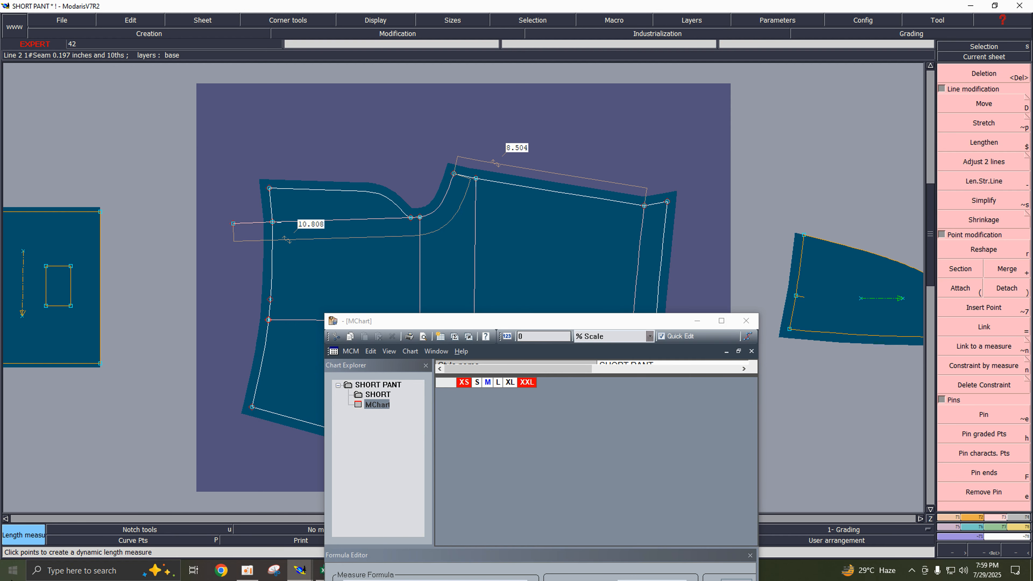
- Open Calculator and subtract the measured front rise of 10.808 from the spec value of 11.25
click(12, 575)
text(C)
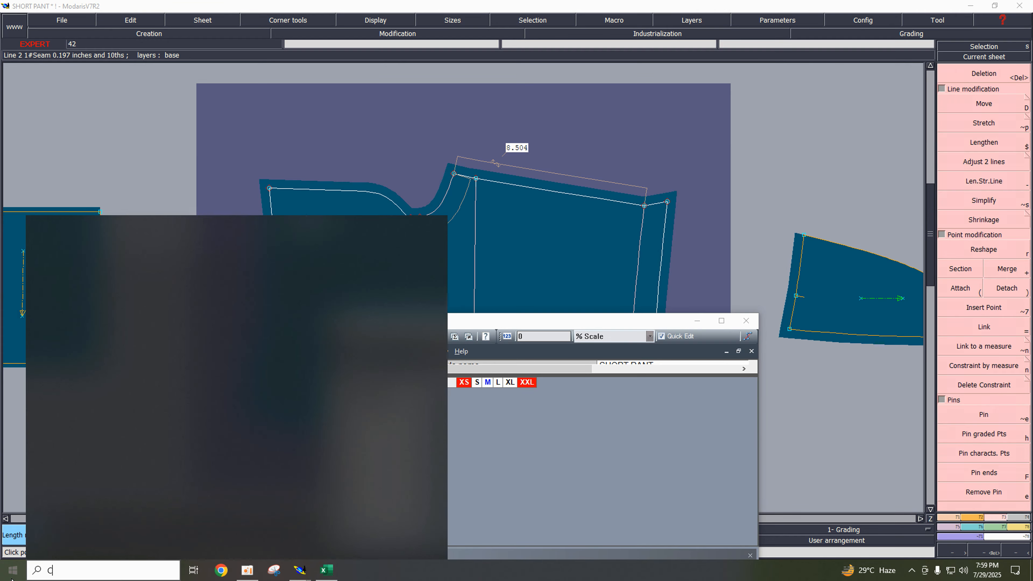
key(Return)
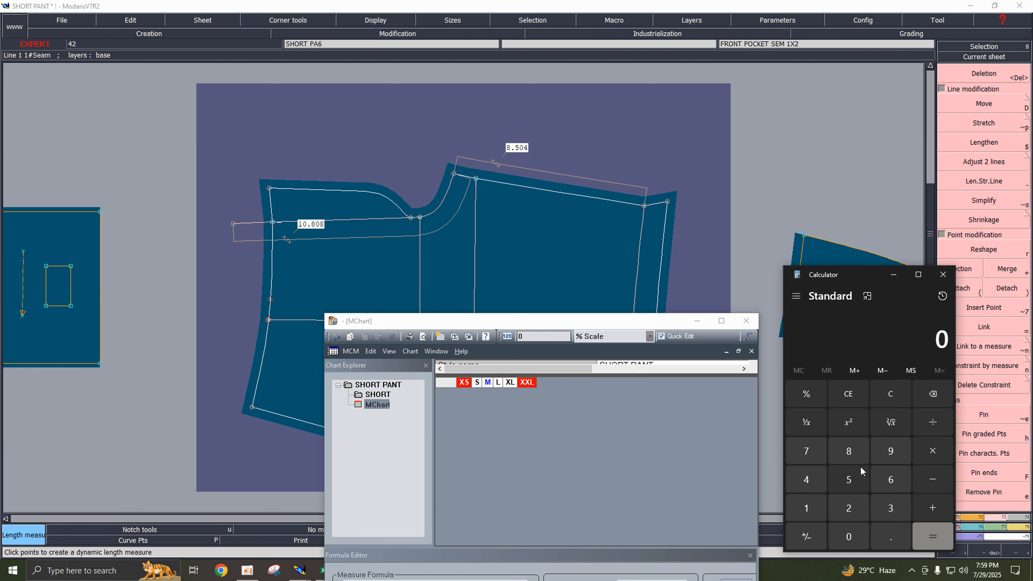
click(808, 509)
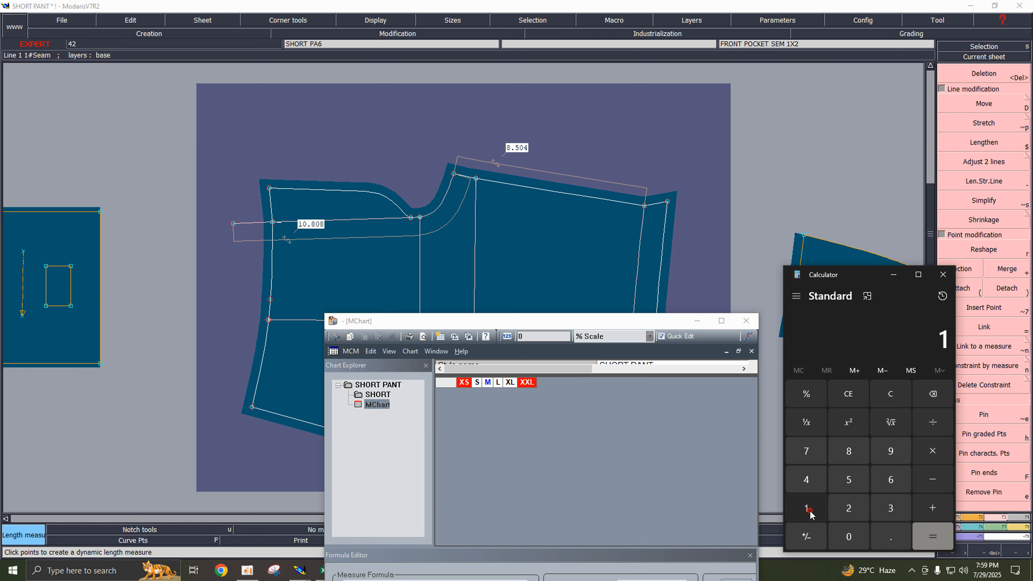
click(810, 512)
click(890, 536)
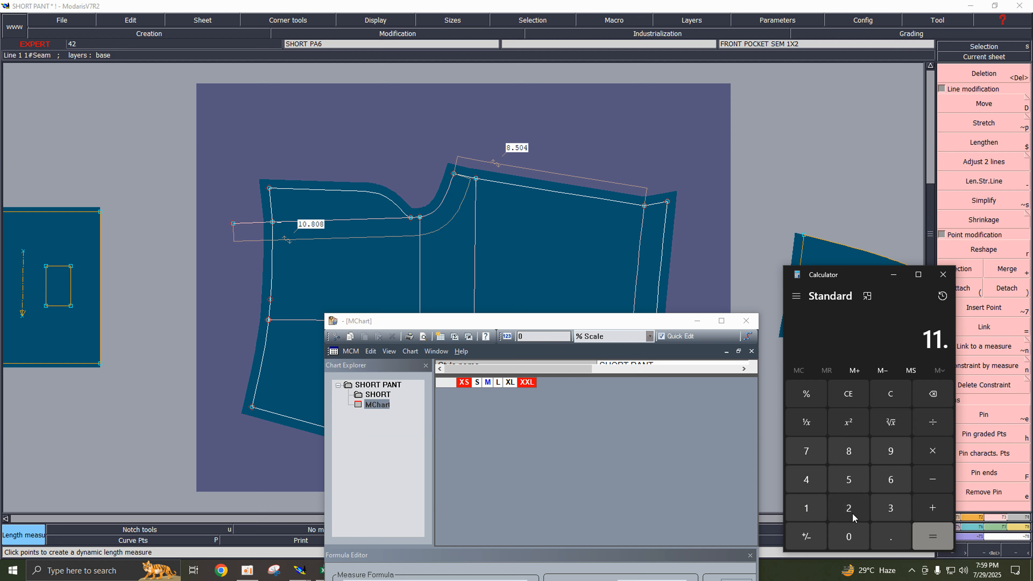
click(850, 507)
click(849, 479)
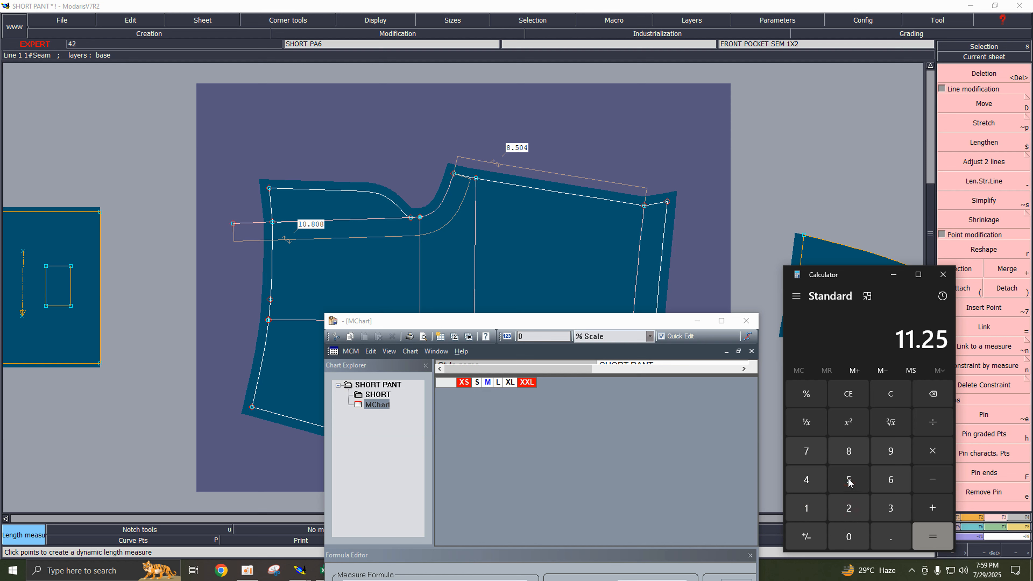
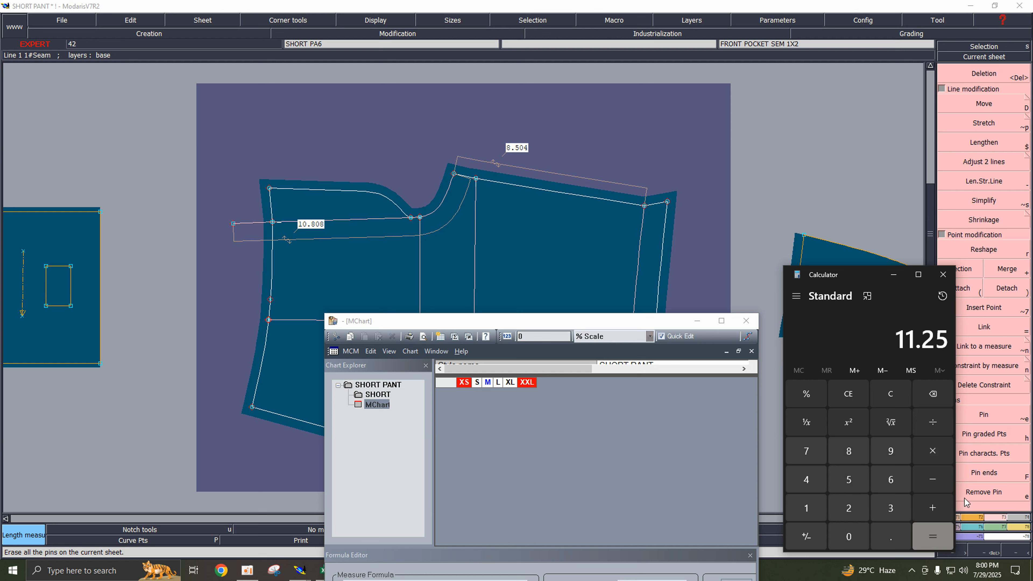
click(935, 479)
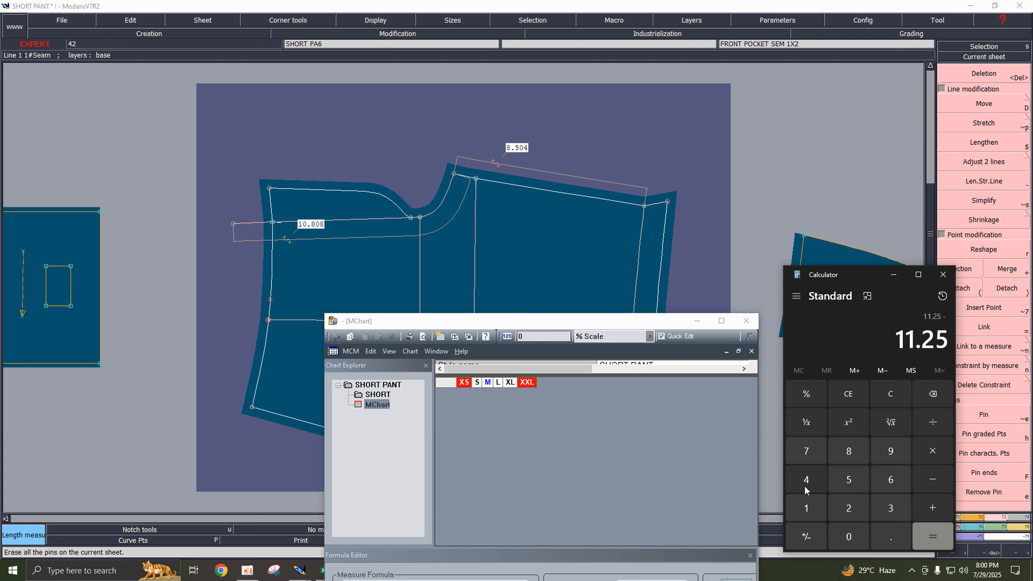
click(806, 508)
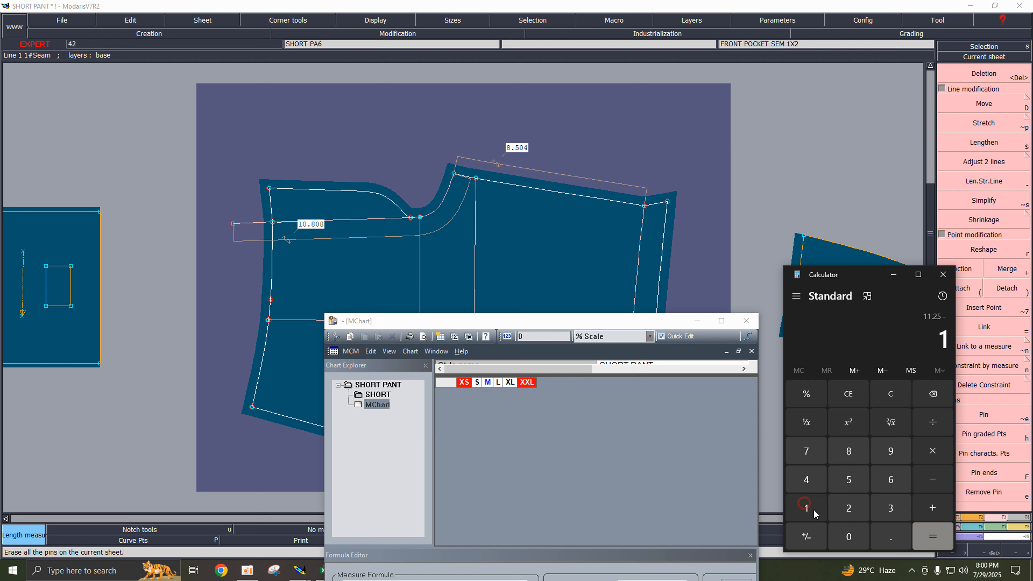
click(853, 541)
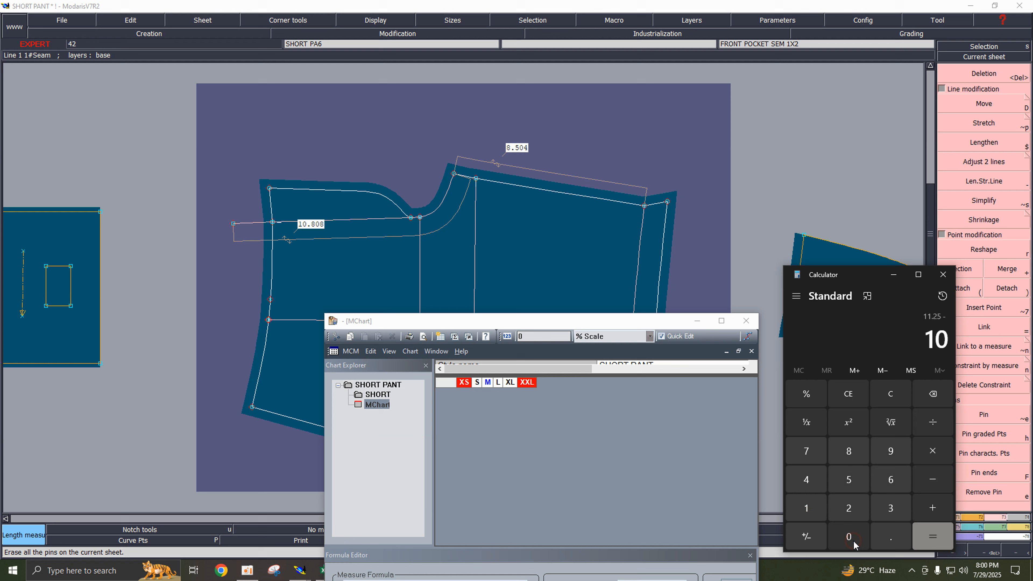
click(888, 544)
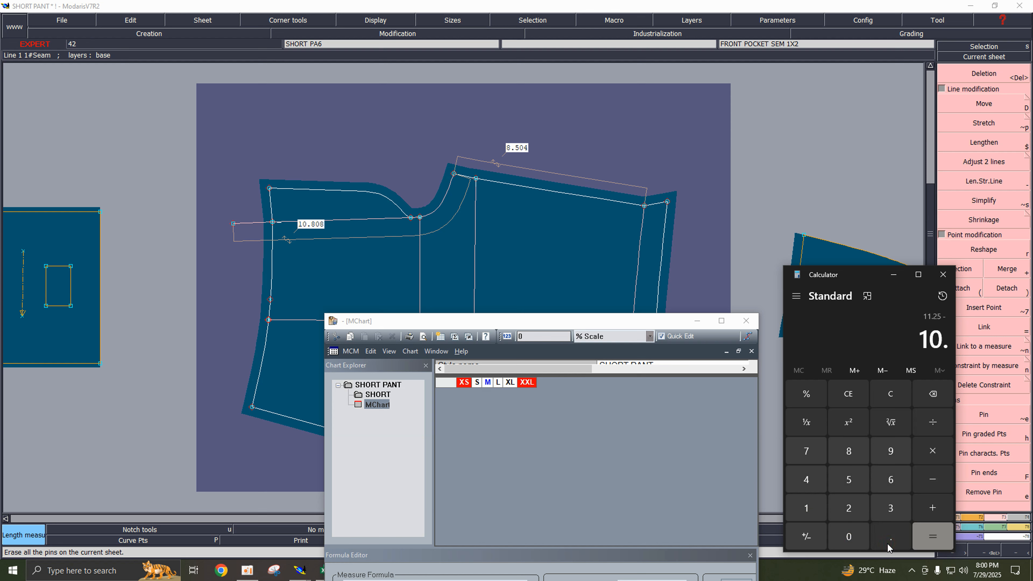
click(849, 536)
click(851, 453)
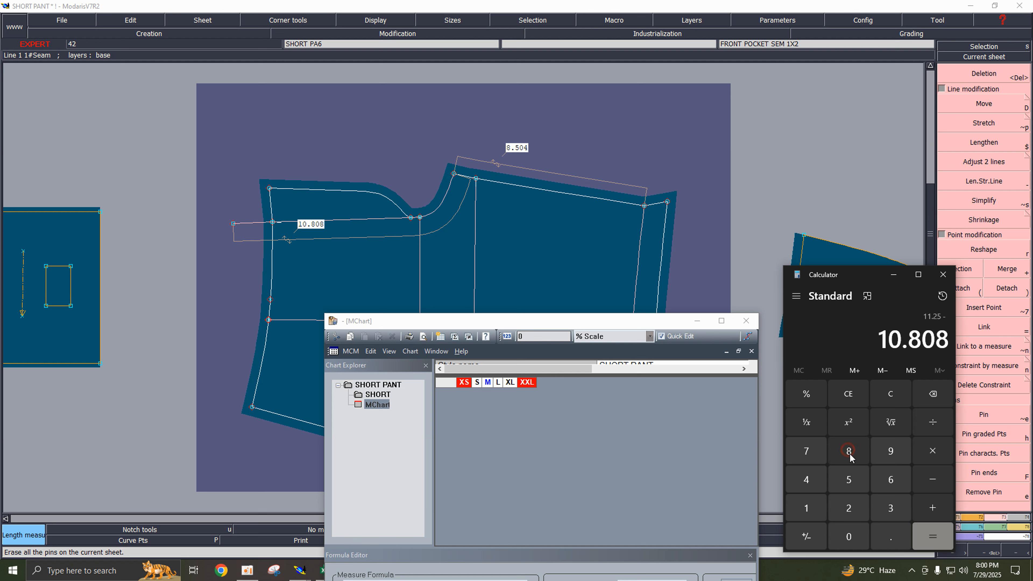
click(924, 533)
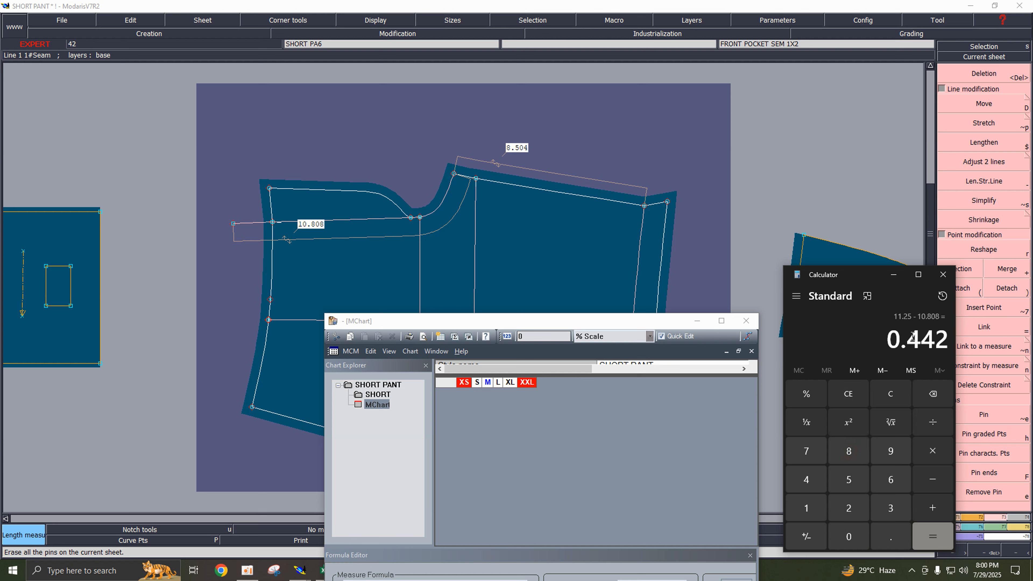
- Move the measurement chart window aside and minimise it, switch to the Excel spec sheet, and enter 0.442 in cell K18
drag(606, 321, 494, 490)
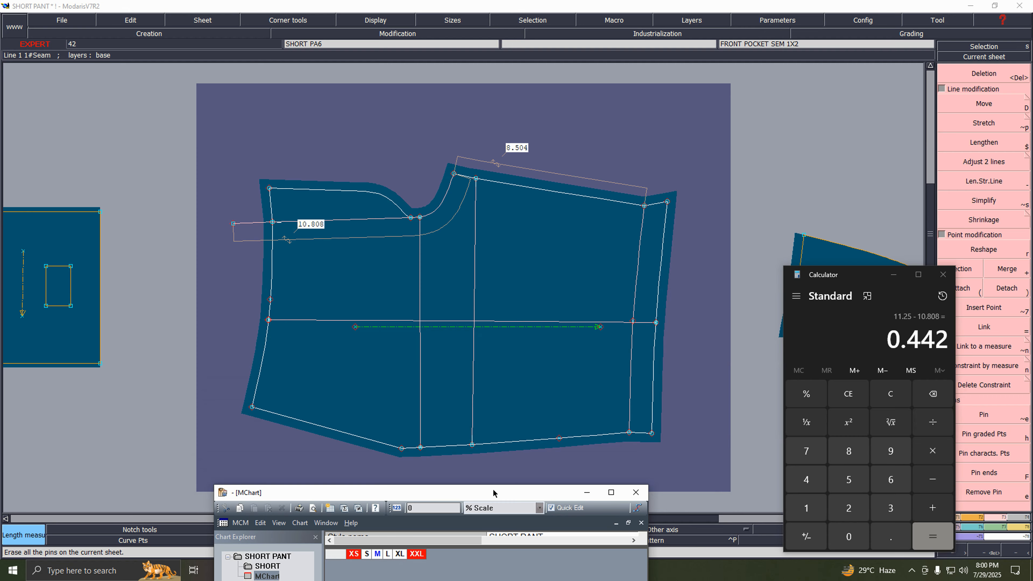
click(581, 493)
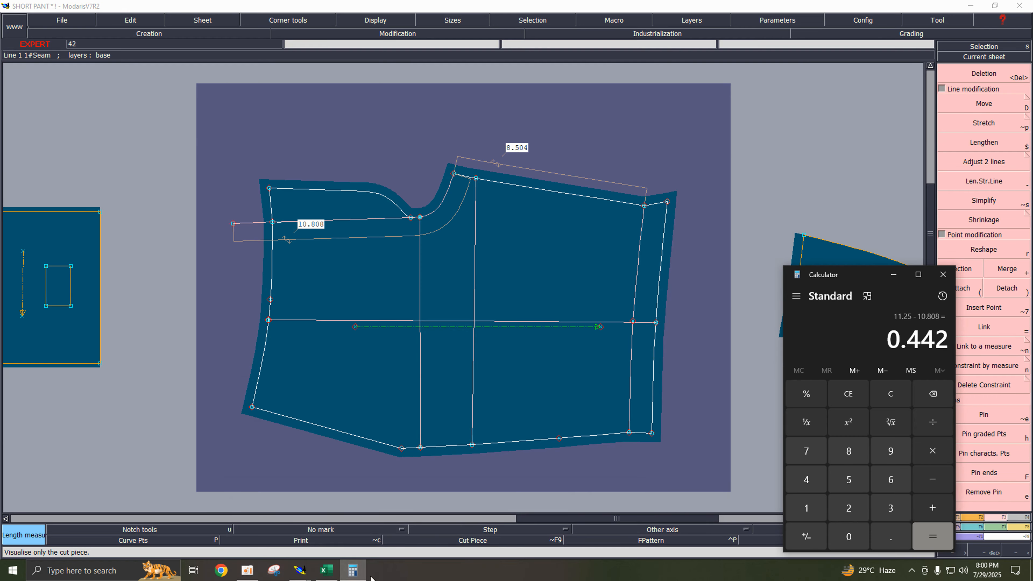
click(325, 570)
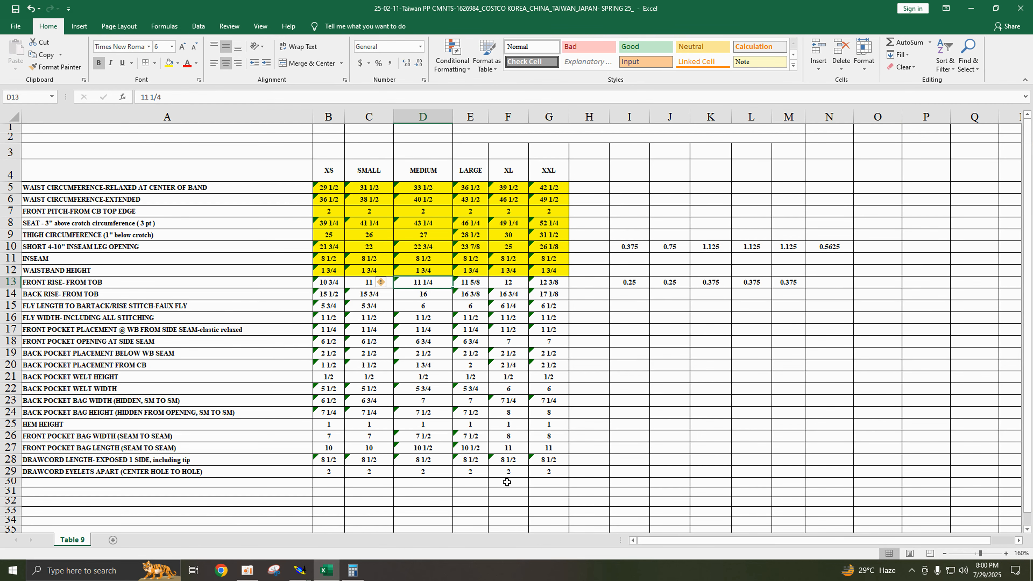
click(351, 570)
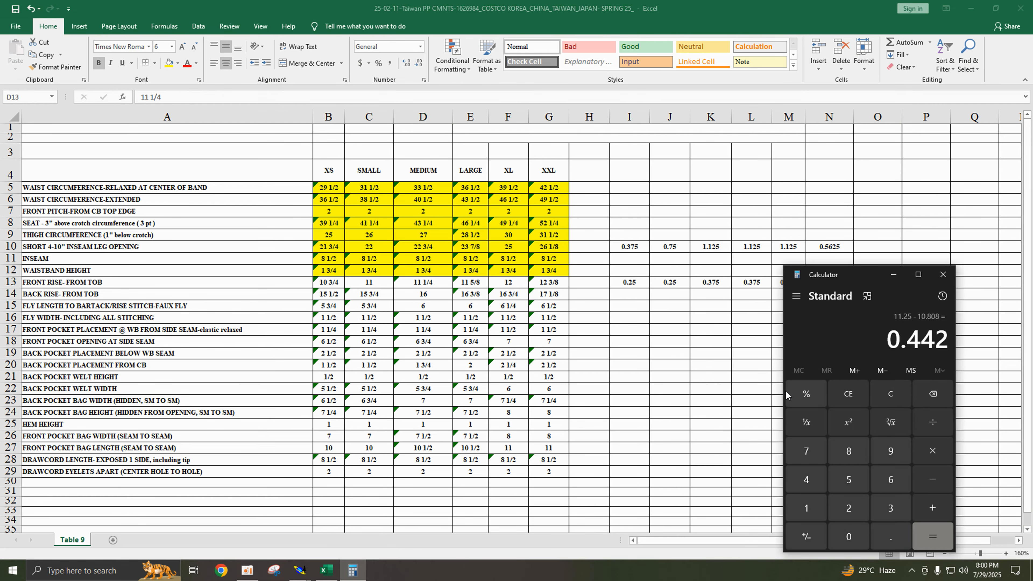
click(696, 344)
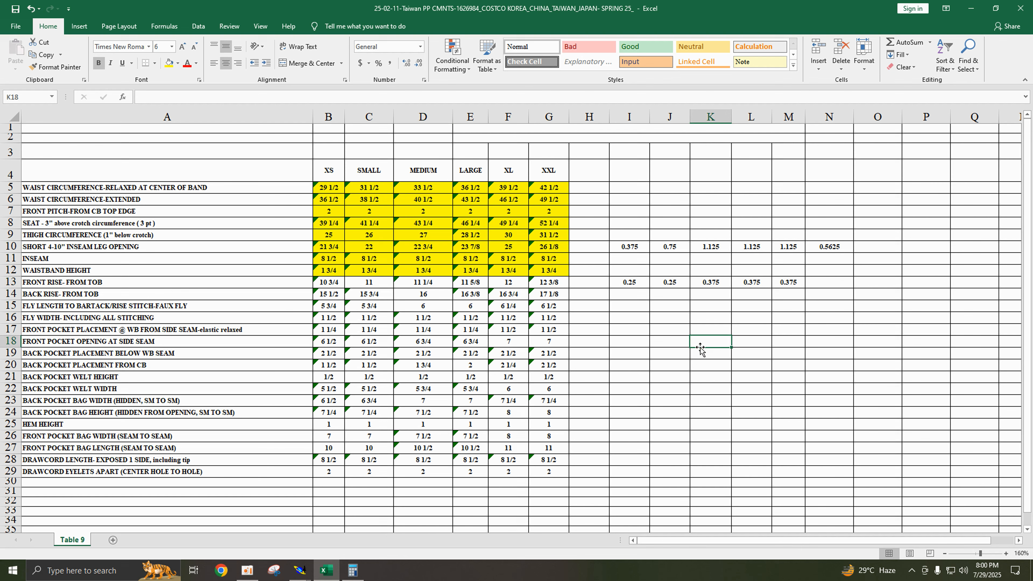
text(.44)
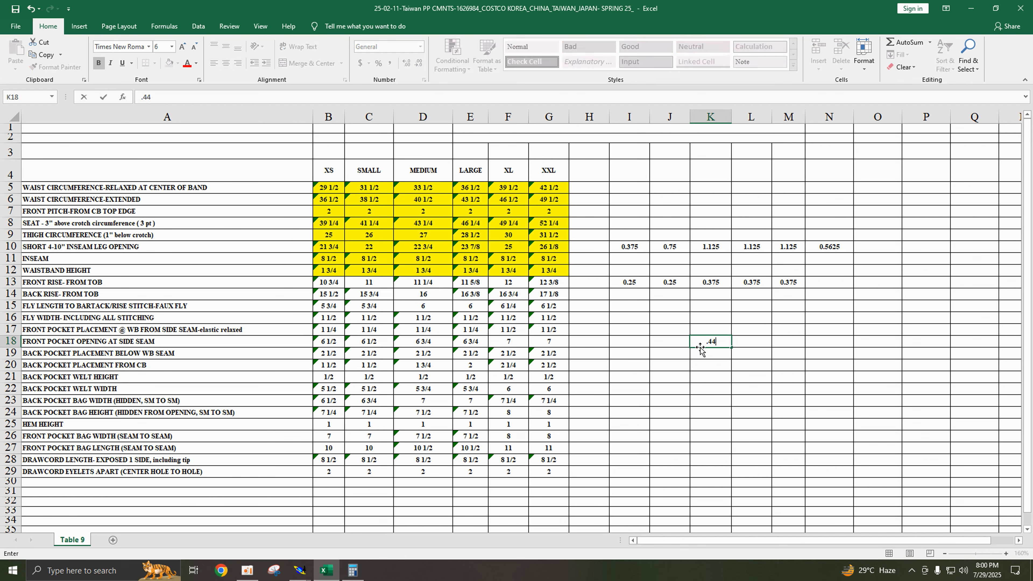
text(2)
key(Return)
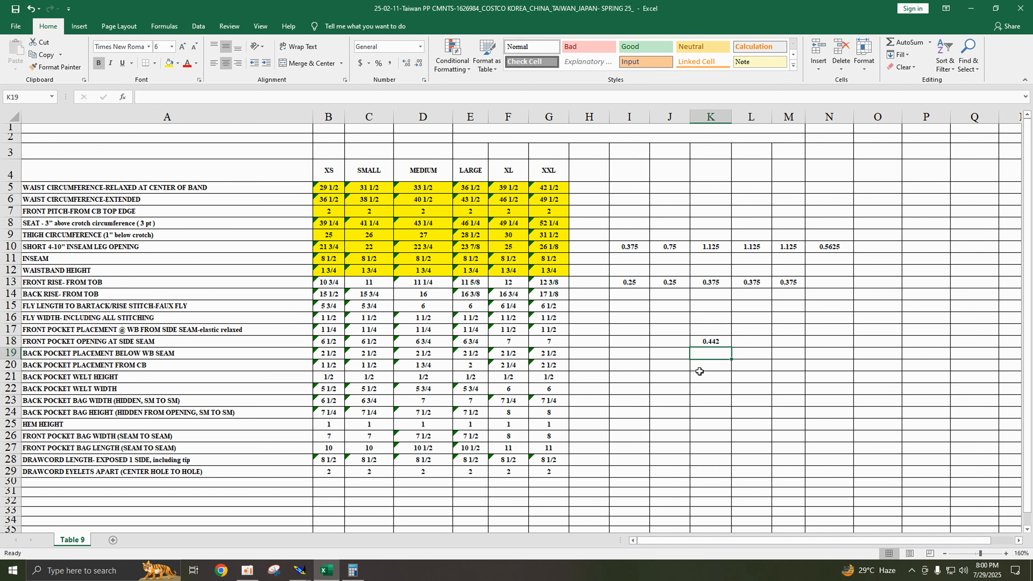
- Return to Modaris, close Calculator, and make the BACK 1X2 piece the current sheet
click(971, 9)
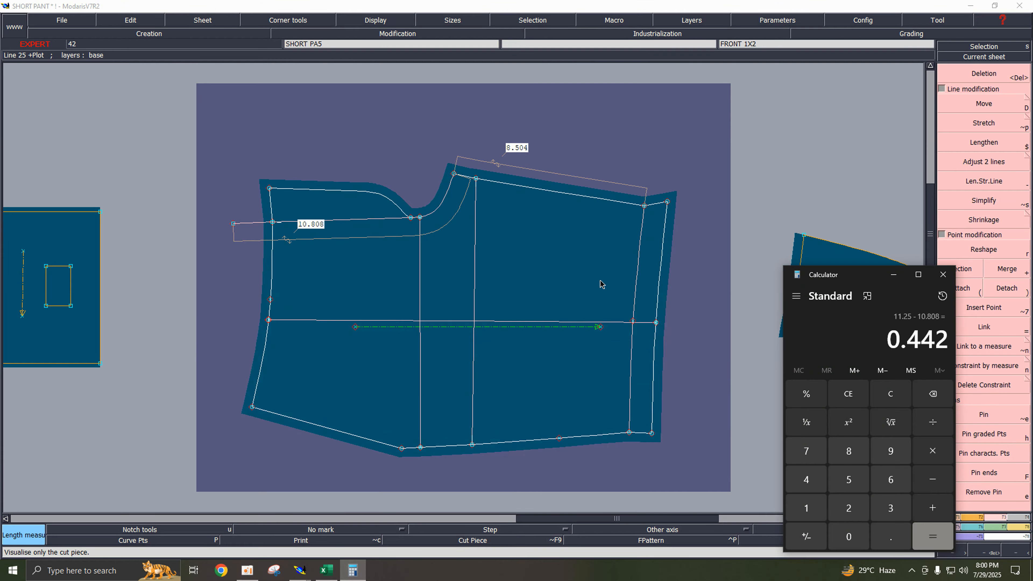
click(943, 274)
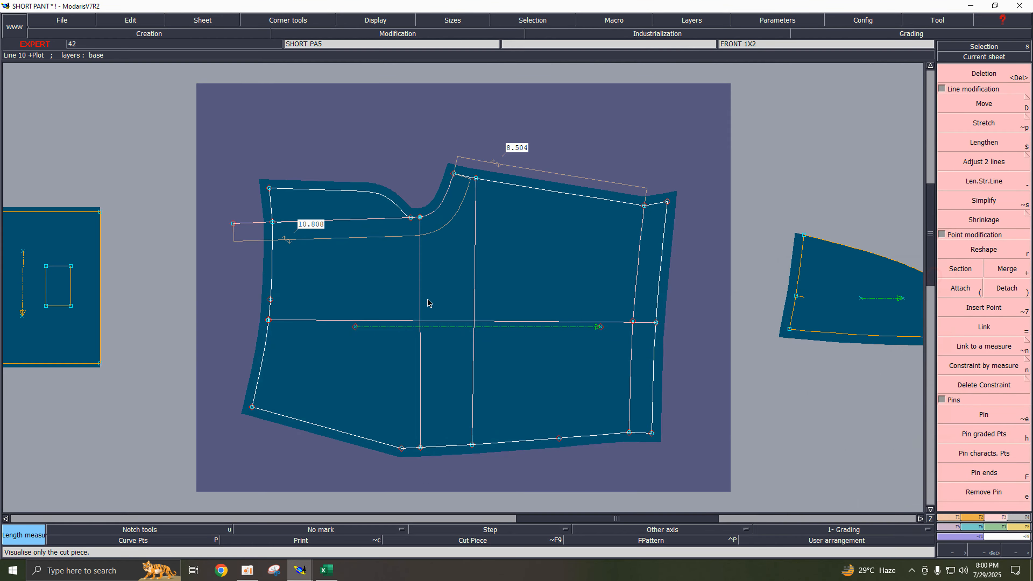
key(j)
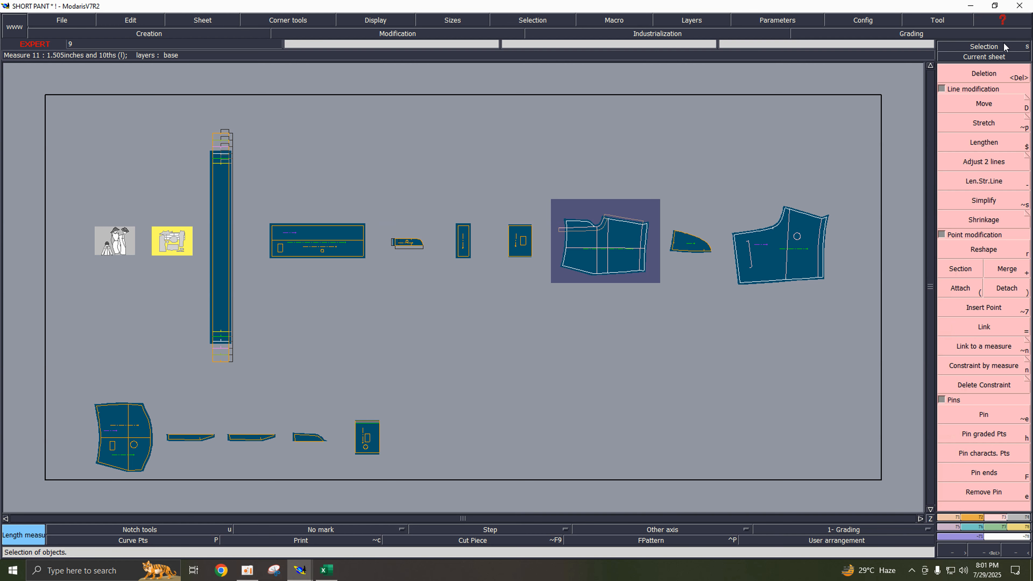
click(996, 57)
click(791, 226)
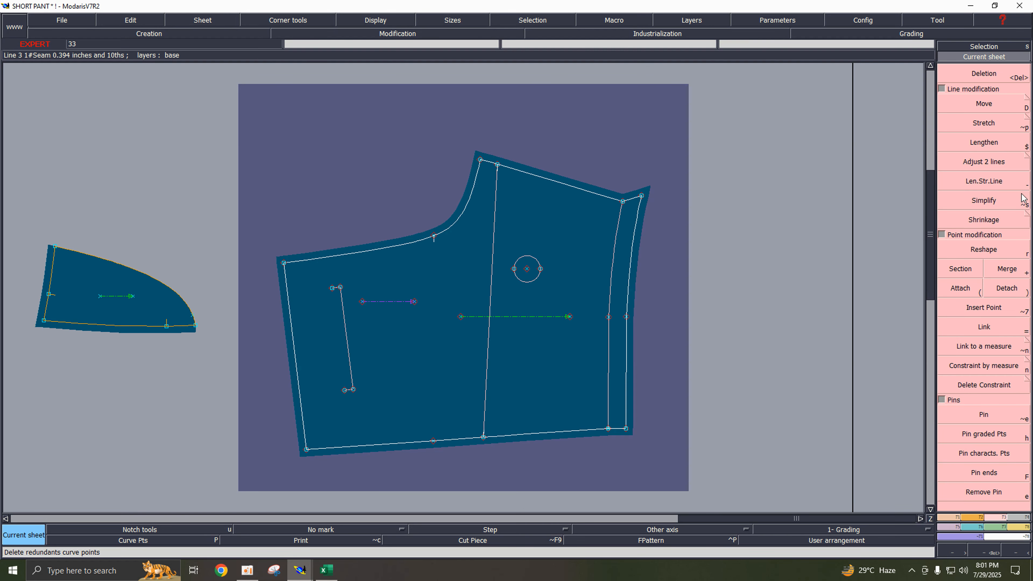
- Lengthen the back piece's centre back line by 1.750 inches beyond the waist end
key(minus)
click(320, 261)
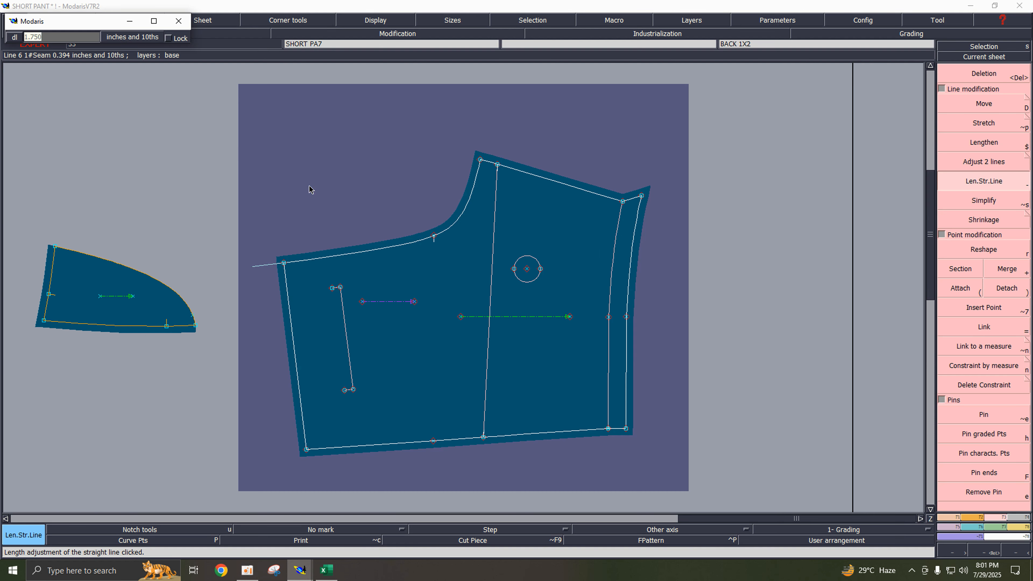
key(Return)
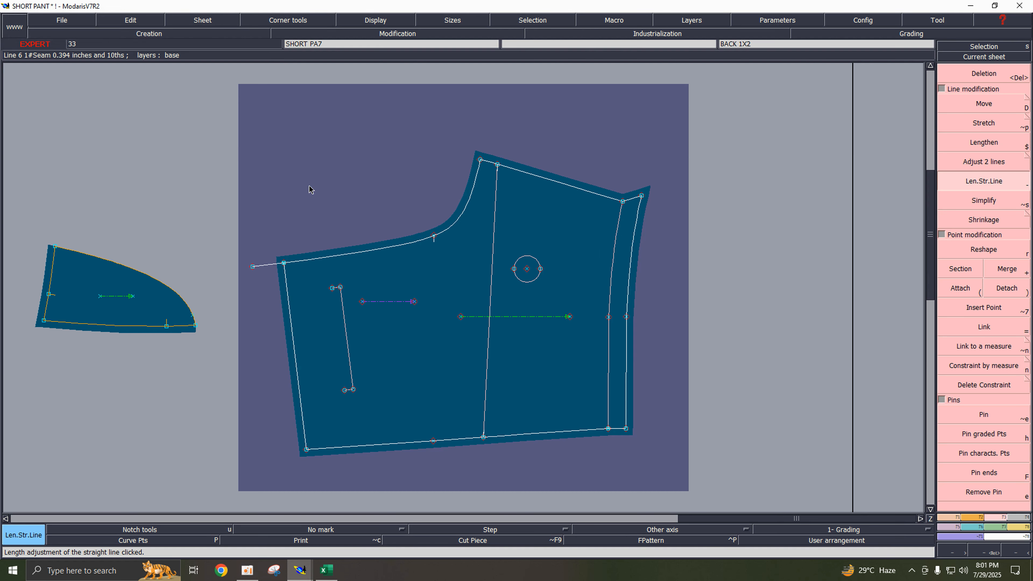
- Add a dynamic length measure for the back rise, from the extended centre back line's end to the crotch point
key(l)
click(369, 250)
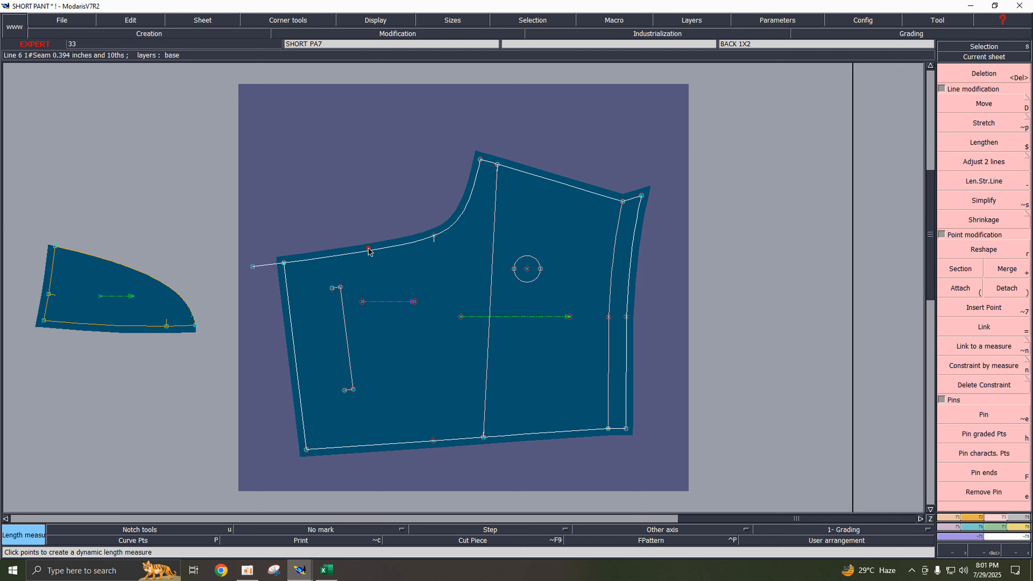
click(345, 201)
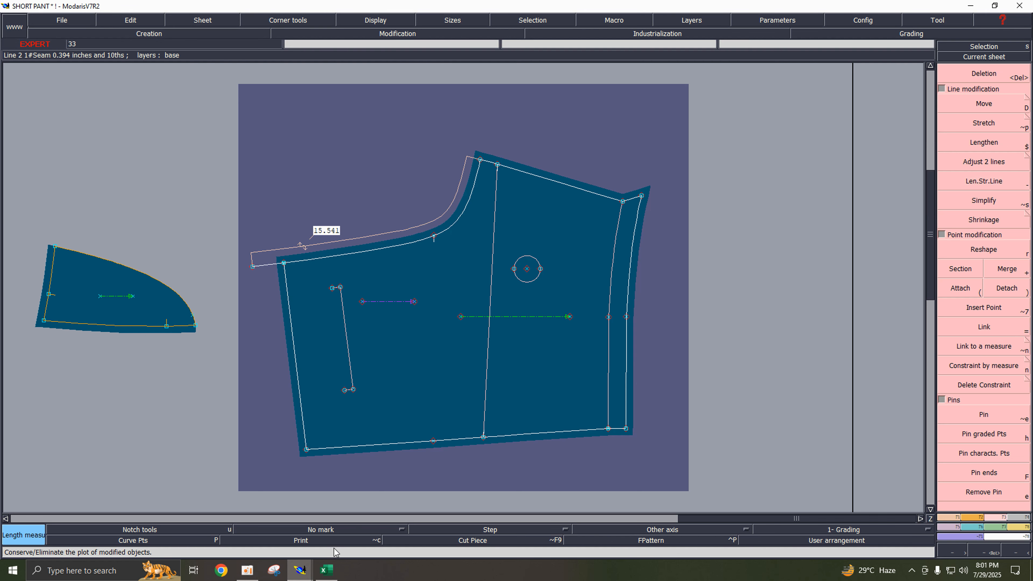
- Switch to the Excel spec sheet, look up the medium size's back rise from top of band, and return to Modaris
click(326, 570)
click(432, 300)
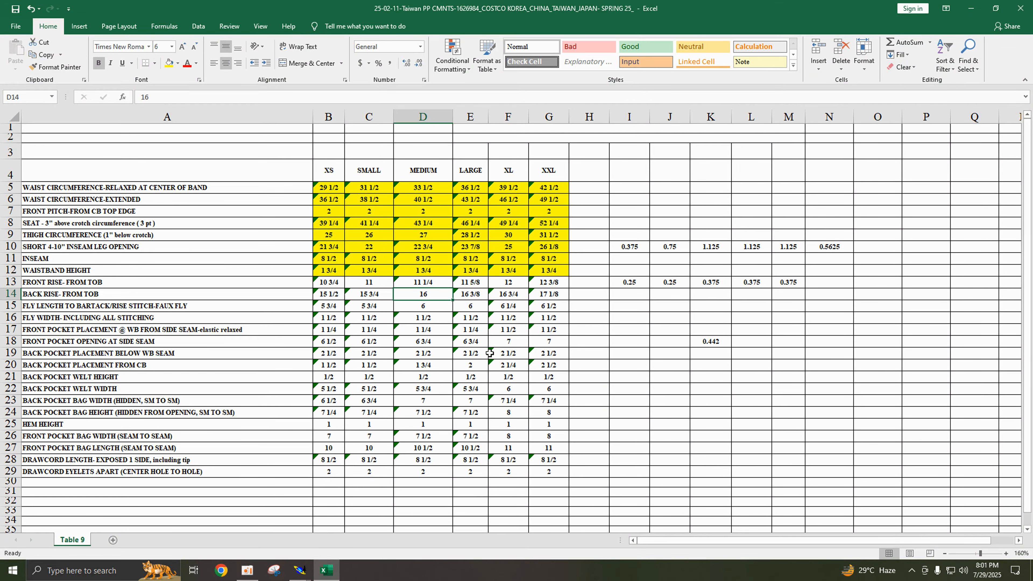
click(971, 9)
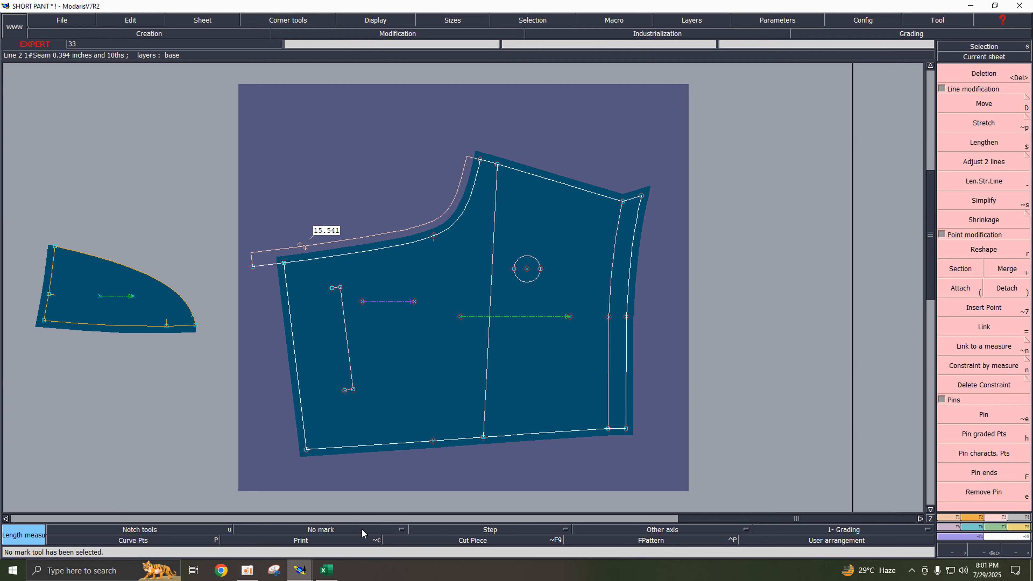
- Switch to the Excel spec sheet and enter the medium back rise spec value of 16 in cell M20
click(326, 570)
click(722, 354)
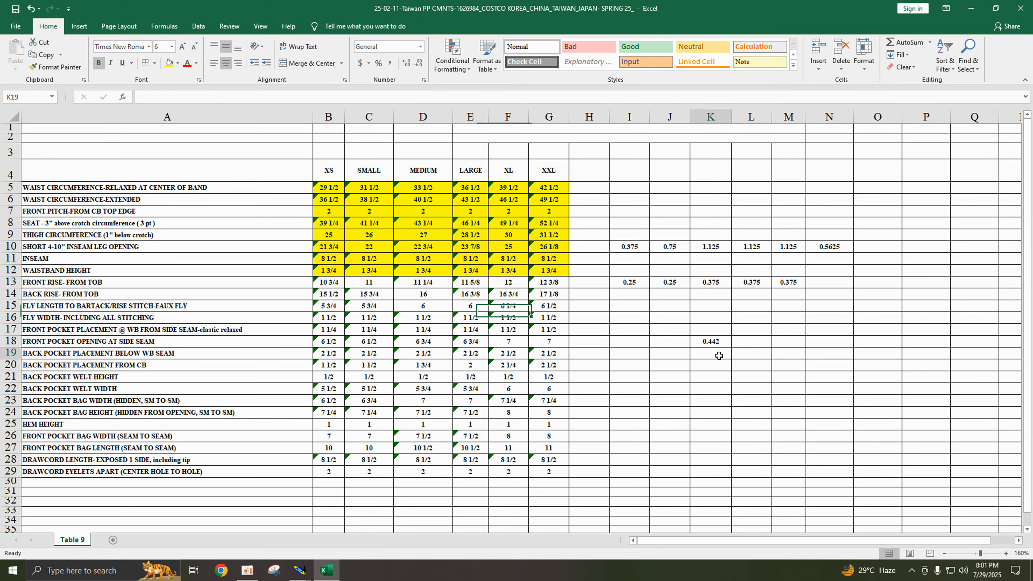
click(778, 366)
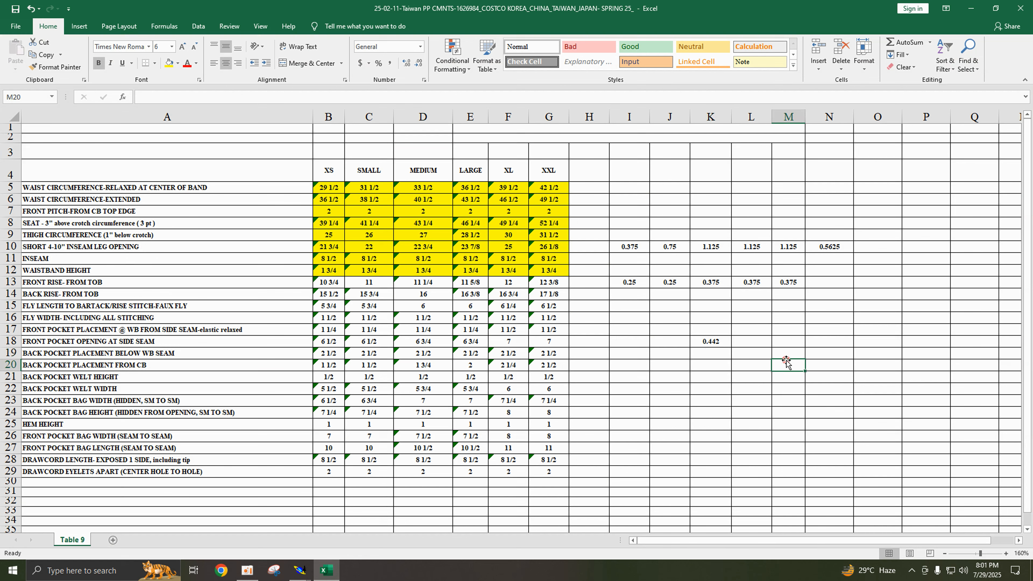
text(16)
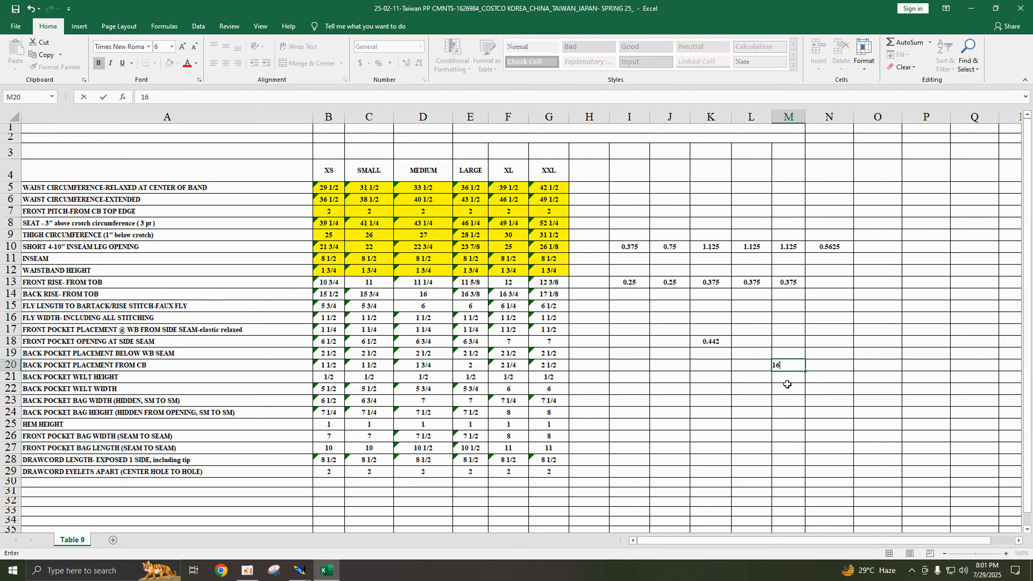
key(Return)
- Recheck the back rise measure in Modaris and enter 15.541 in cell N20 of the Excel sheet
click(810, 368)
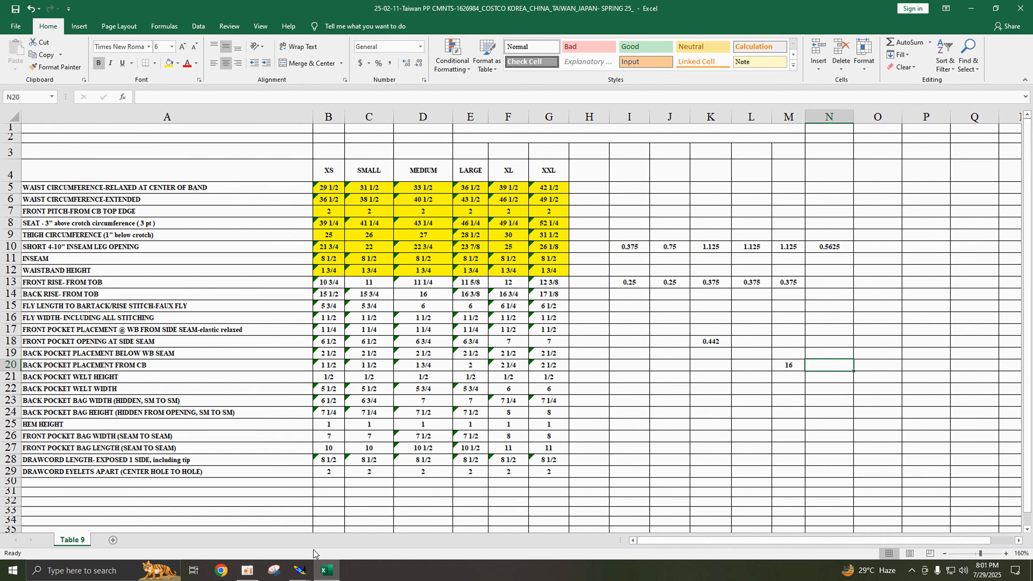
click(299, 570)
click(257, 531)
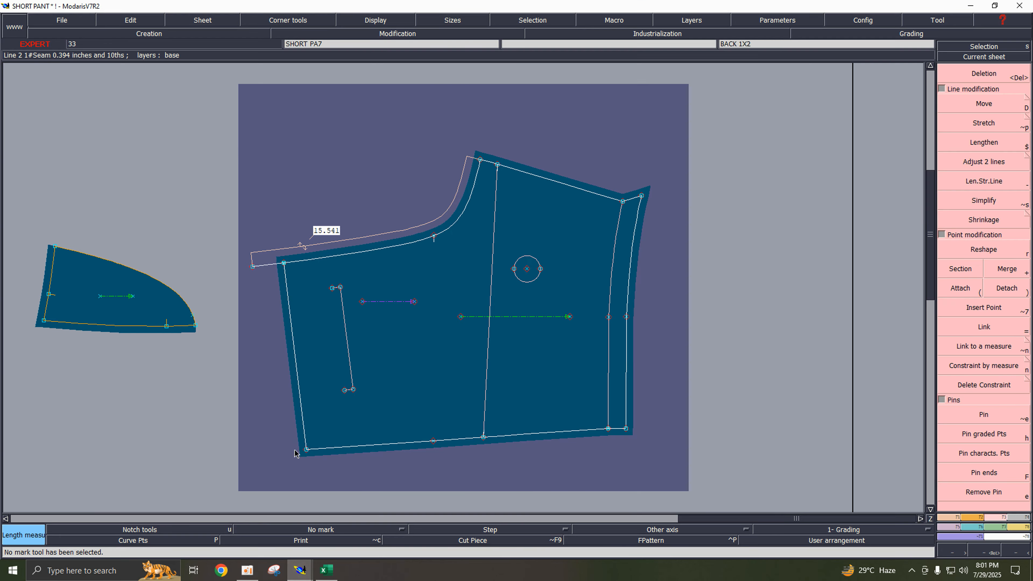
click(327, 570)
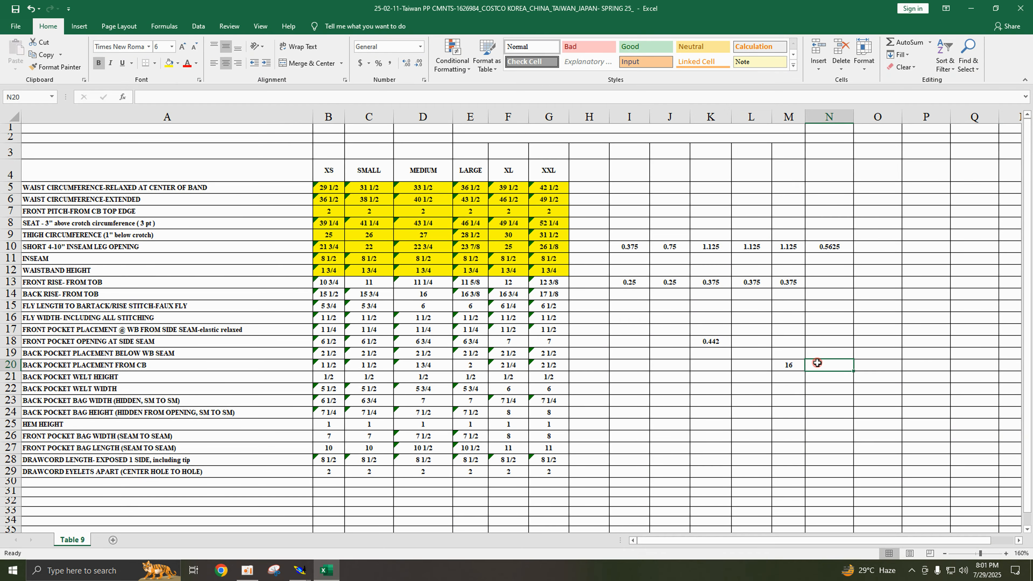
text(15.)
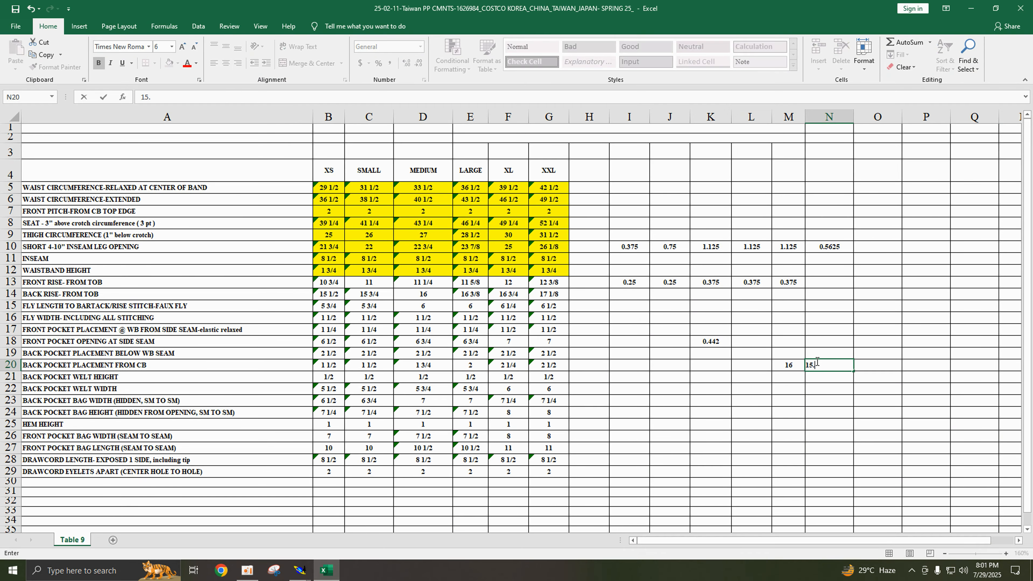
text(541)
key(Return)
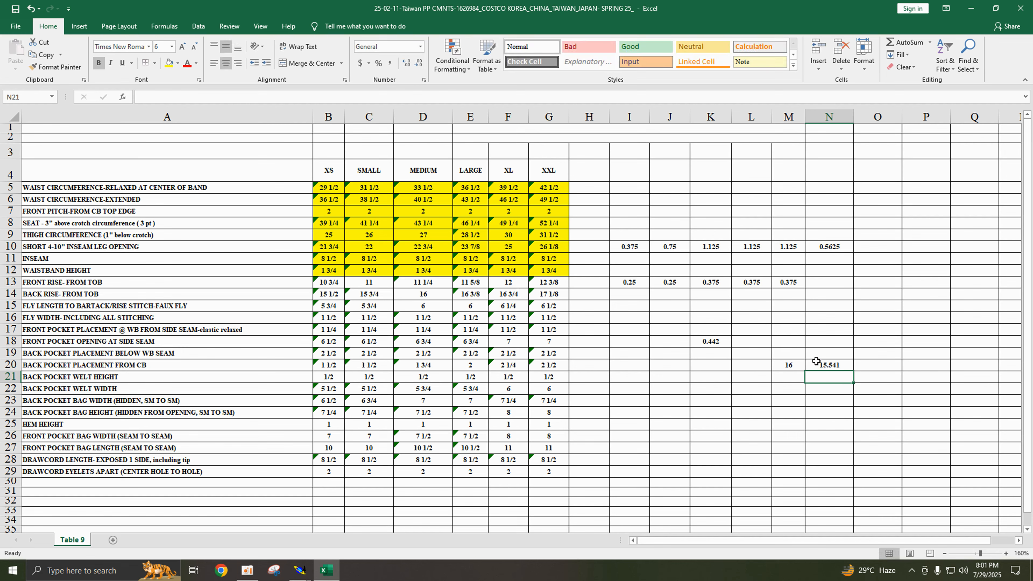
- Select cell M21 directly below the back rise spec value
click(787, 382)
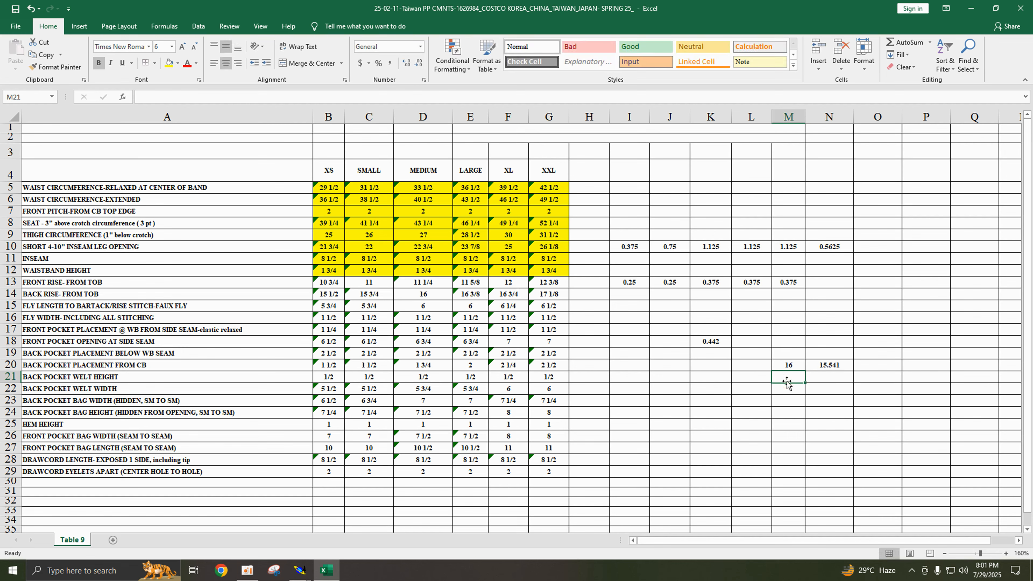
- Calculate the difference between M20 and N20 in cell M21 with the formula =M20-N20
text(=)
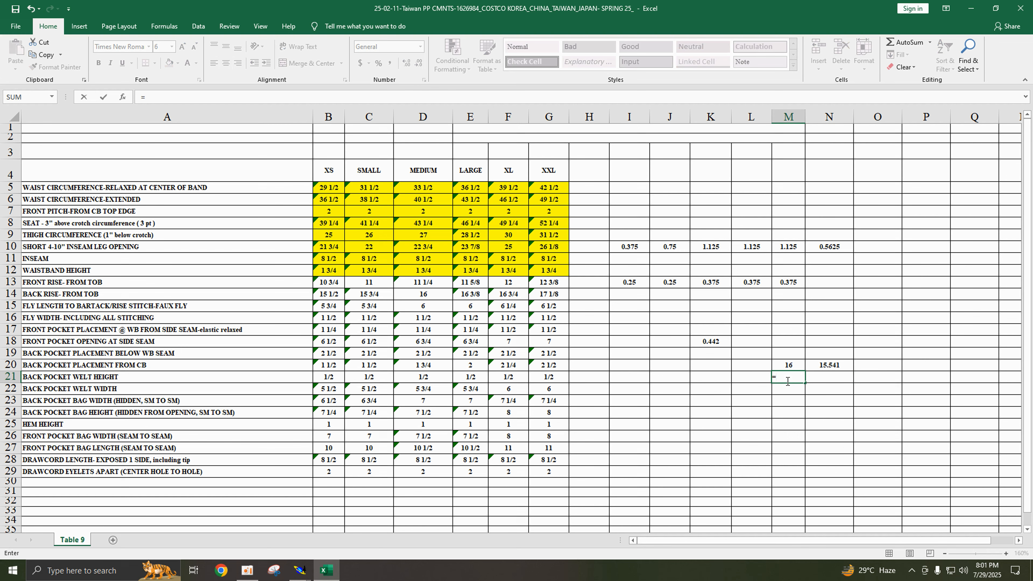
click(792, 366)
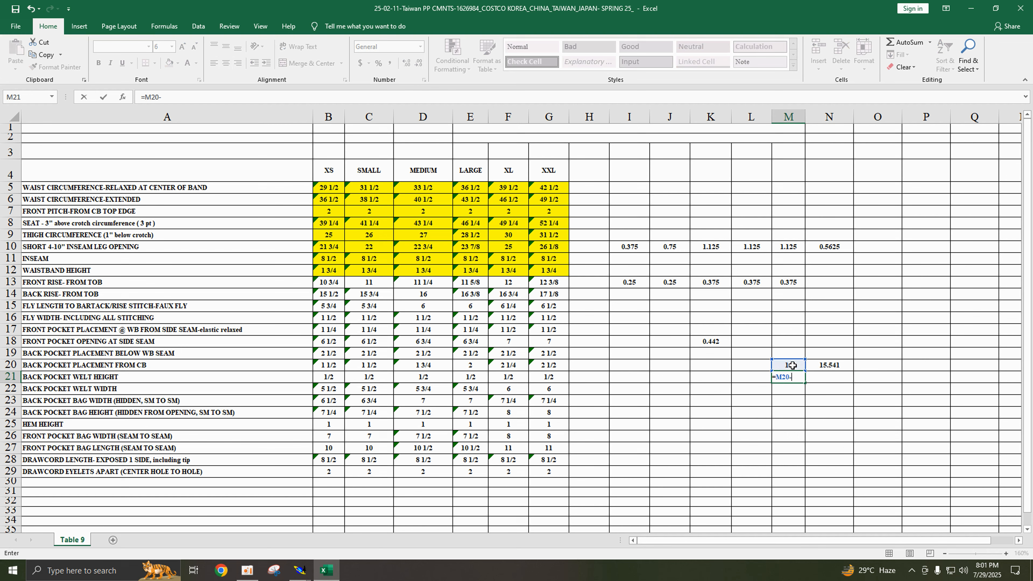
text(-)
click(830, 365)
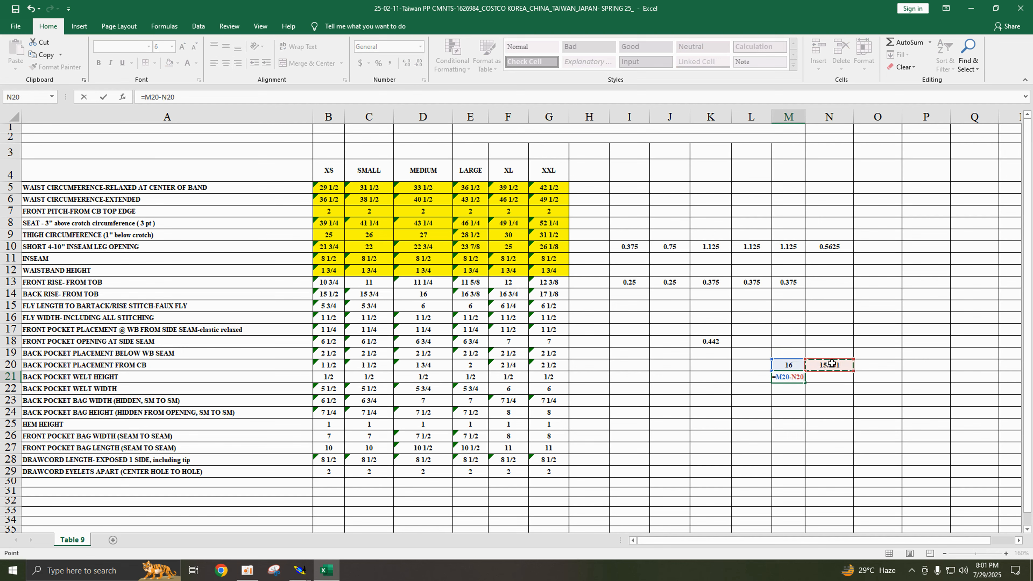
key(Return)
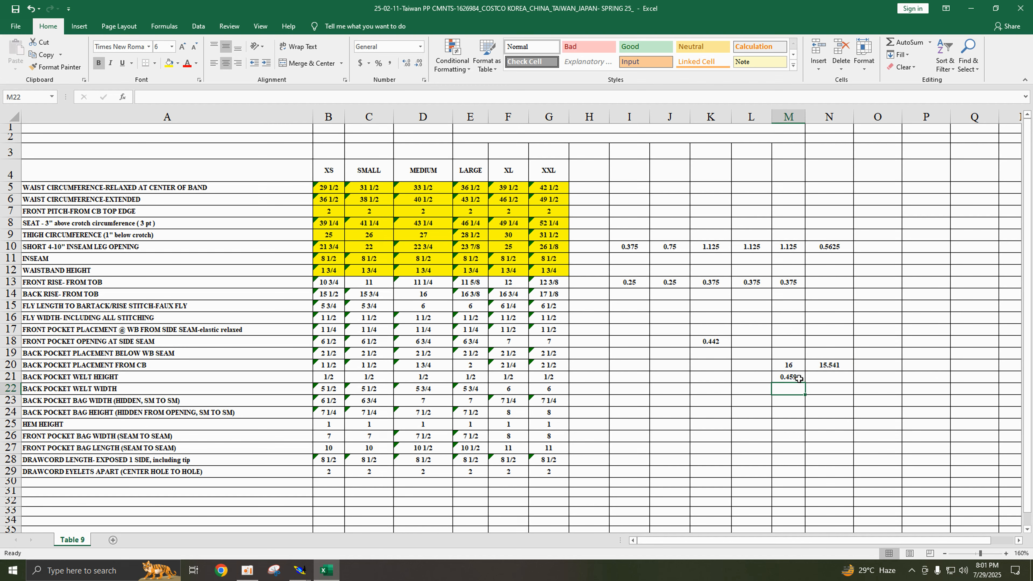
- Check the 0.442 value in cell K18 and switch to the SHORT PANT pattern window in Modaris
click(717, 341)
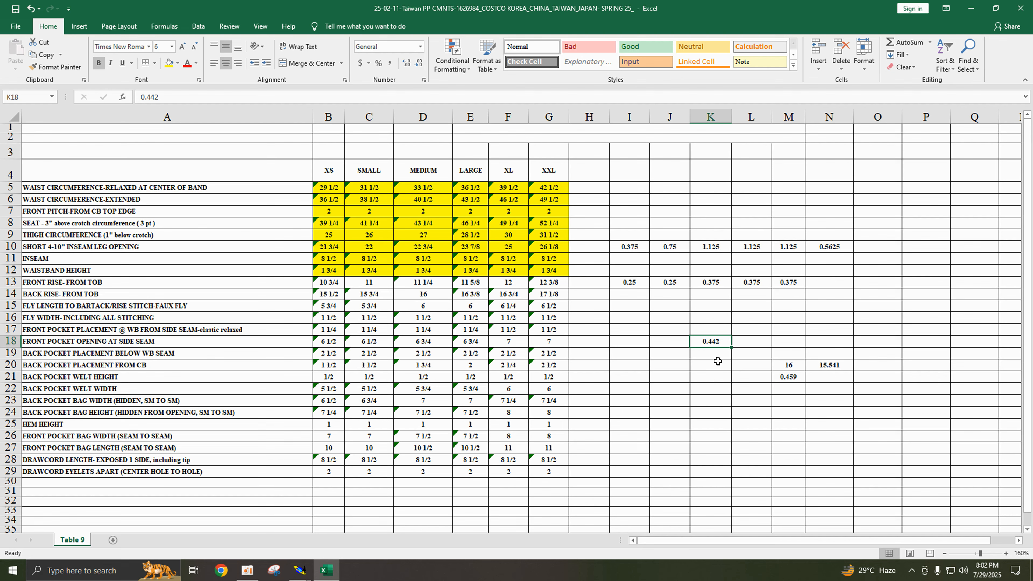
click(723, 340)
click(301, 569)
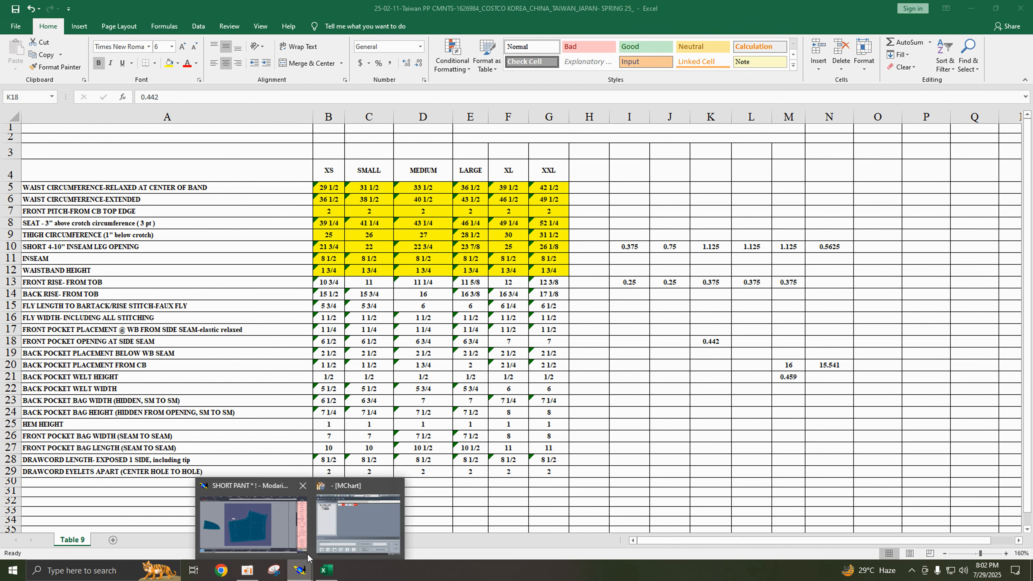
click(306, 553)
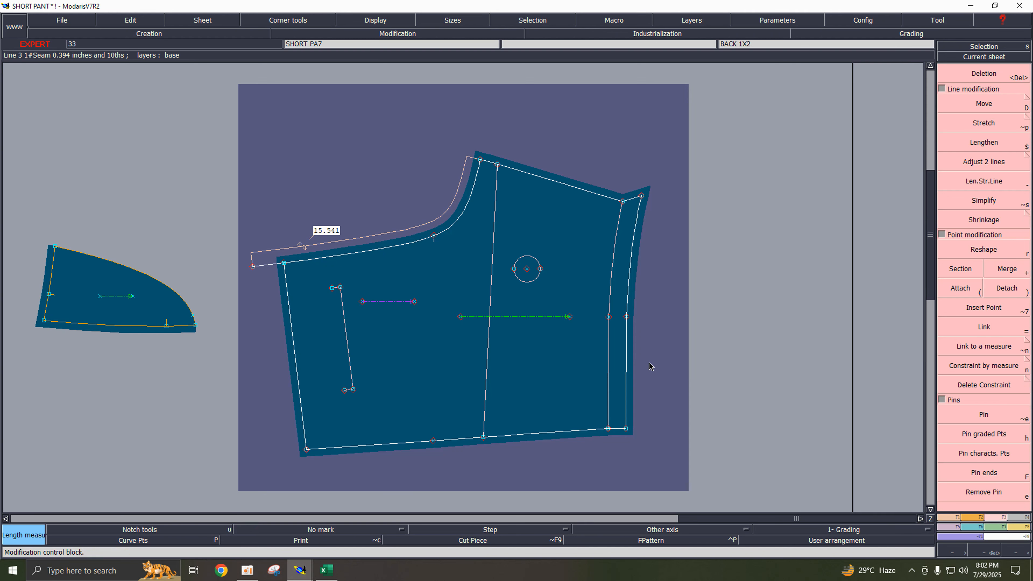
- With Print on, select the BACK piece's waist-edge and welt pocket points and move them -0.442 inches in X
click(984, 415)
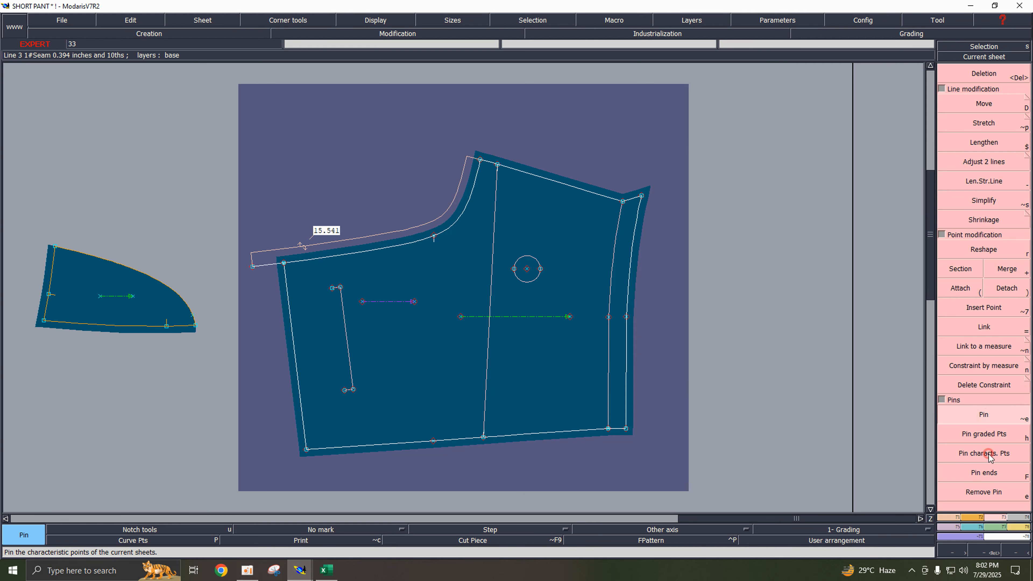
click(292, 540)
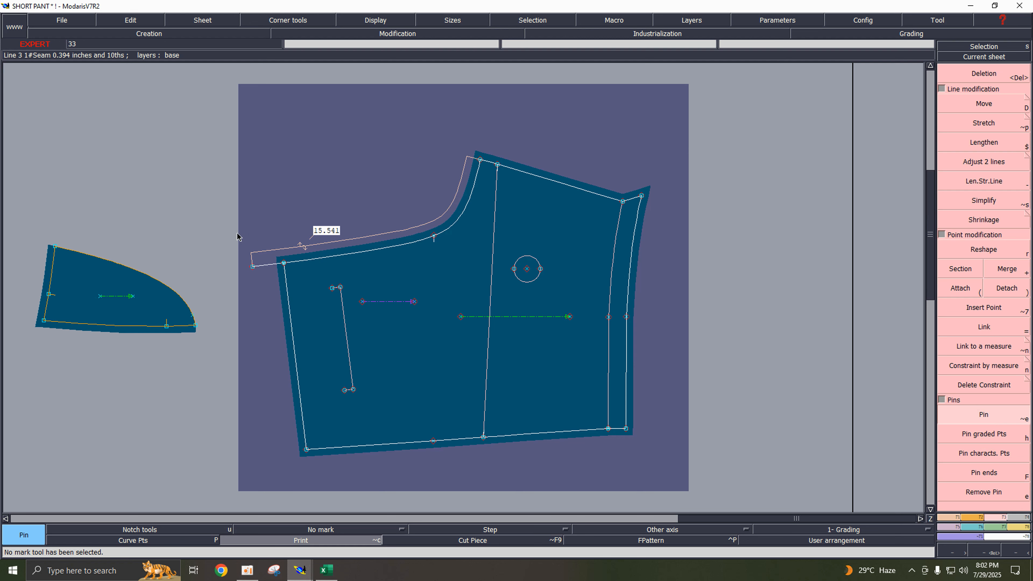
drag(230, 213, 363, 464)
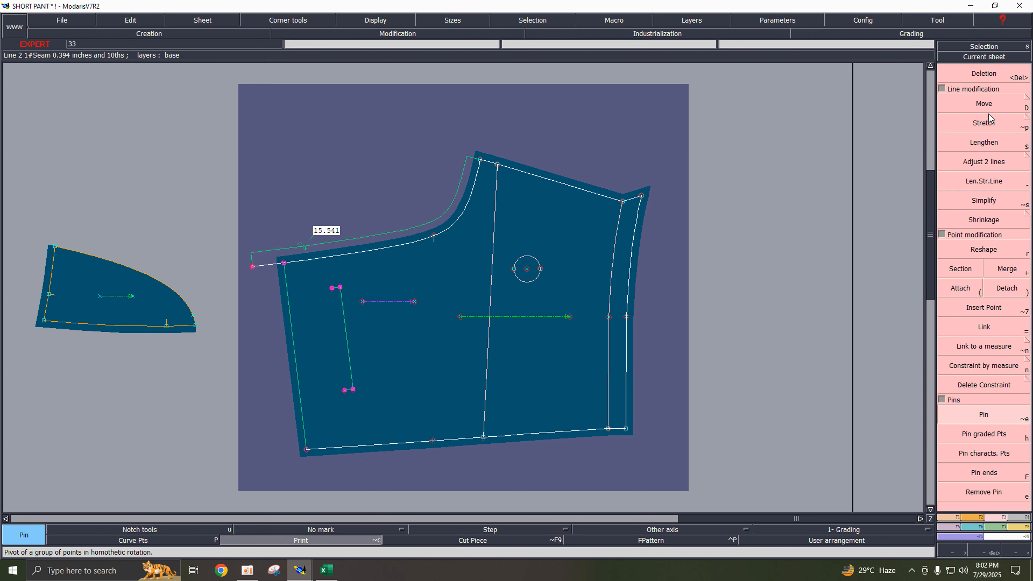
click(985, 105)
click(282, 265)
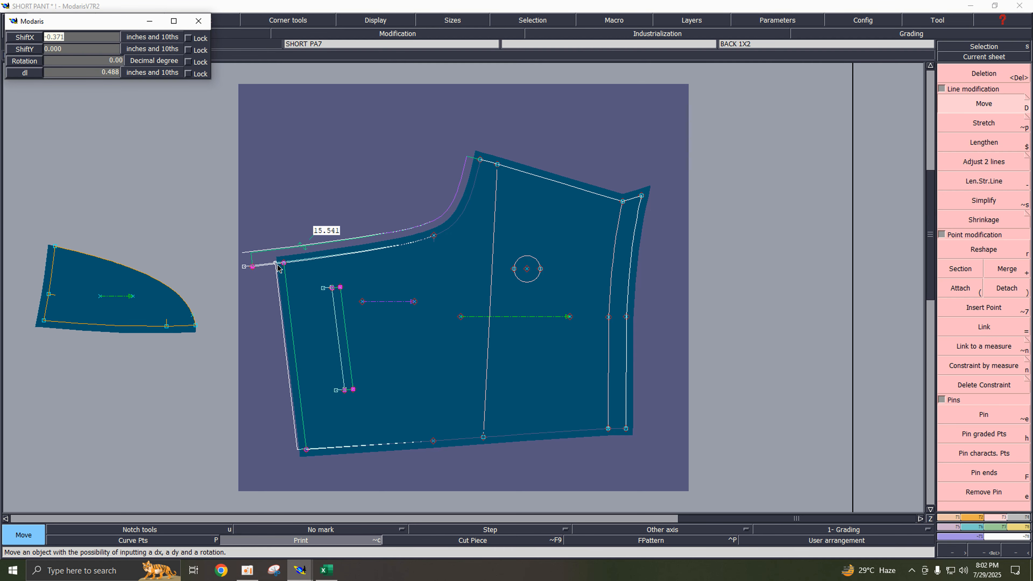
text(-0)
text(.442)
key(Return)
click(310, 211)
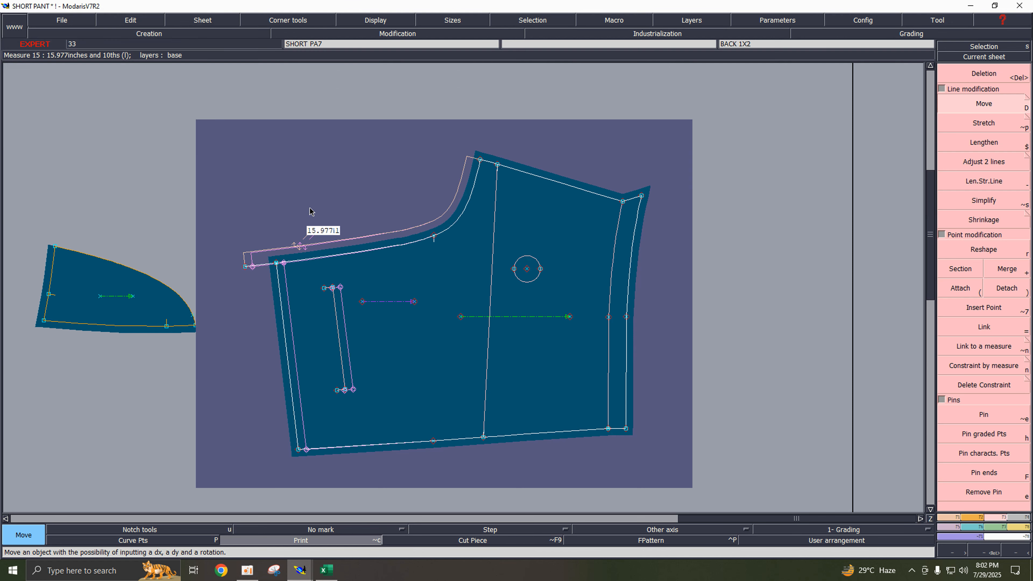
- Arrange all the pattern sheets and make the FRONT piece the current sheet
key(j)
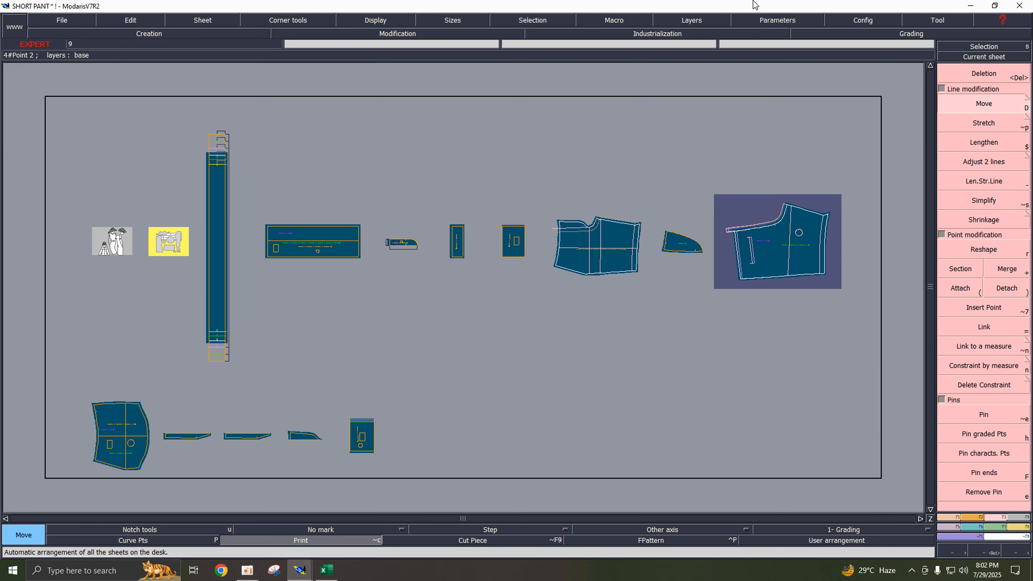
click(971, 58)
click(615, 265)
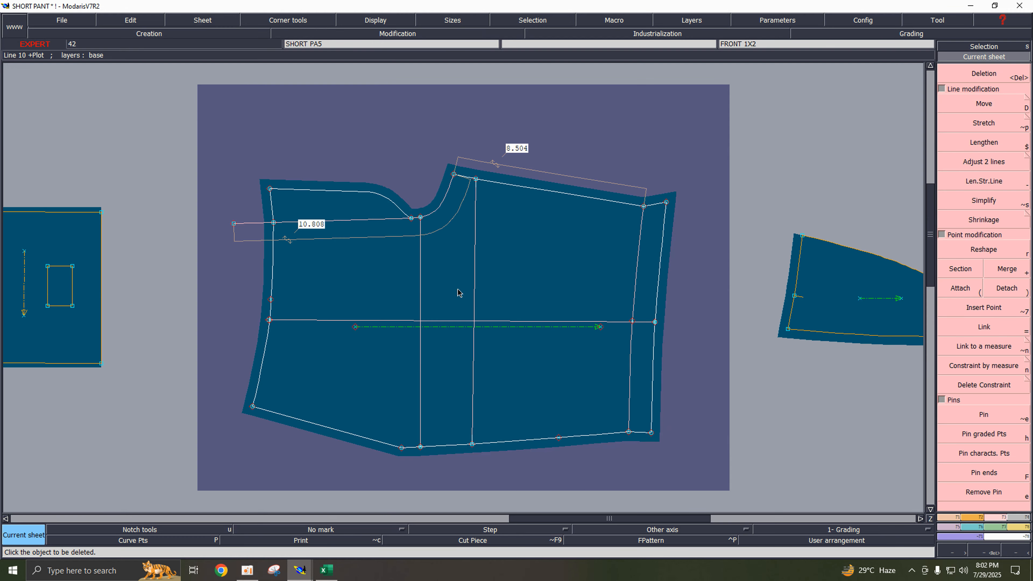
- Select all points along the FRONT piece's waist end and move them -0.442 inches in X and 0 in Y
click(986, 415)
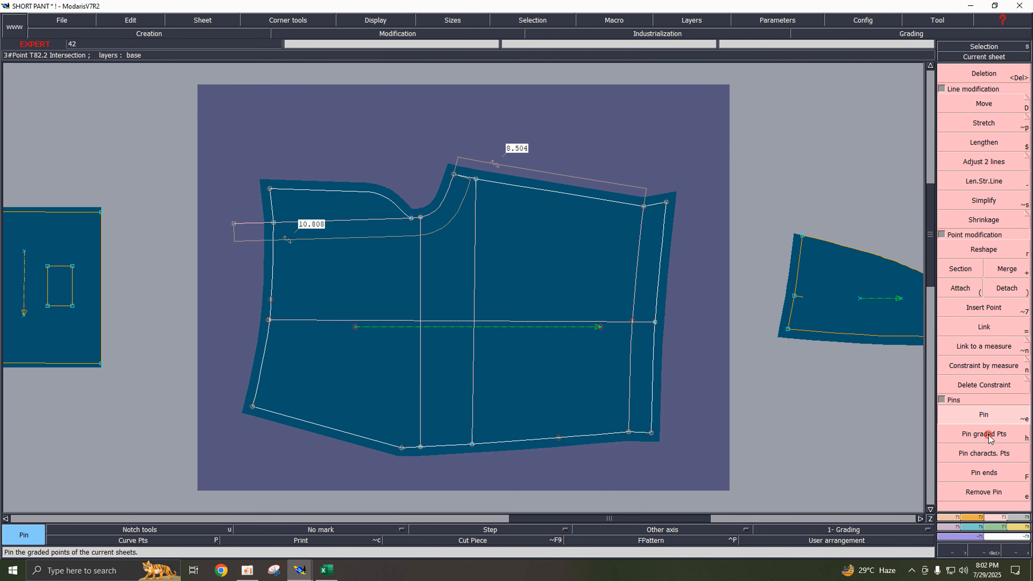
drag(212, 160, 417, 484)
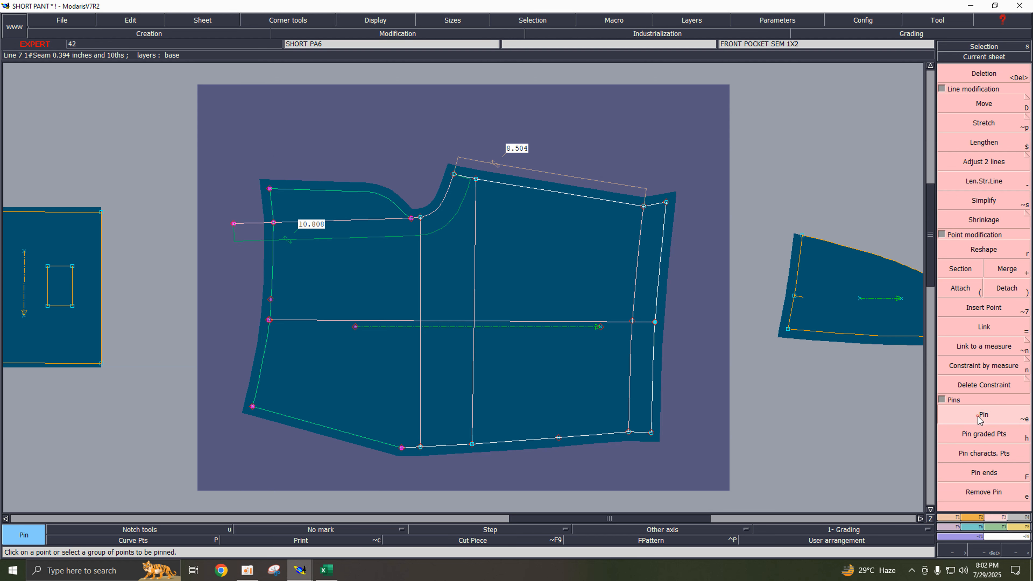
click(976, 104)
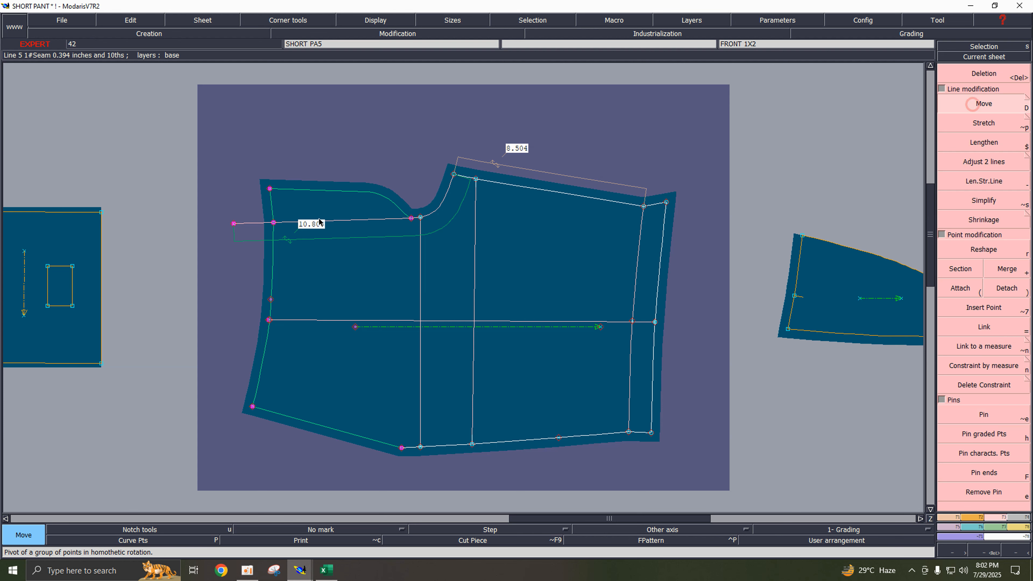
drag(272, 224, 265, 224)
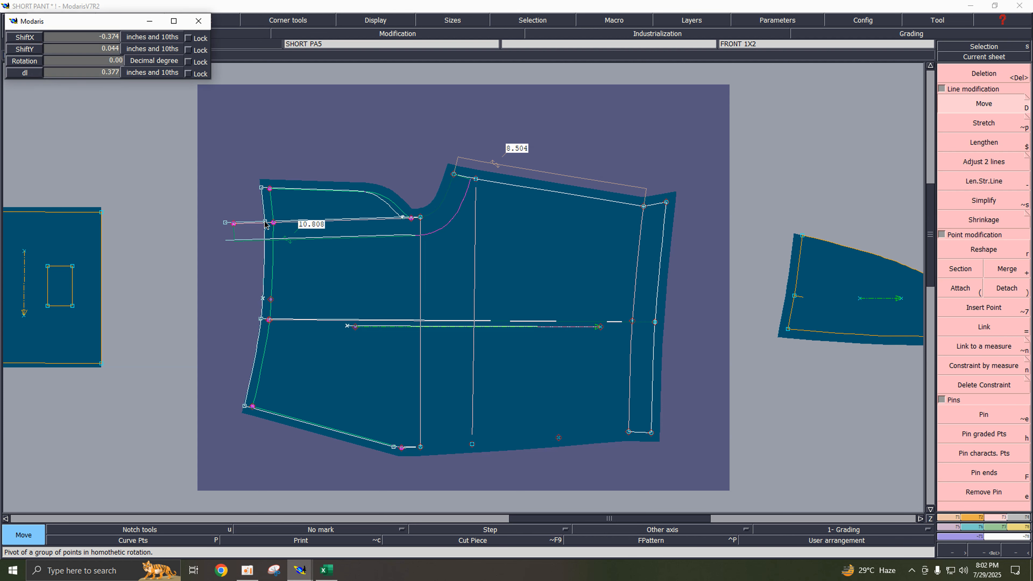
key(Up)
key(Up)
text(0)
key(Up)
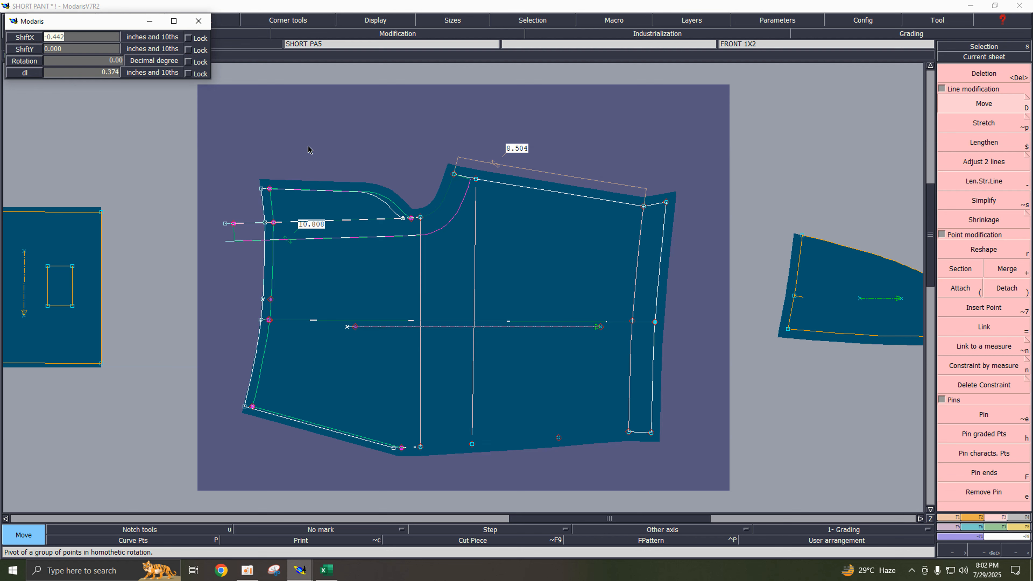
key(Return)
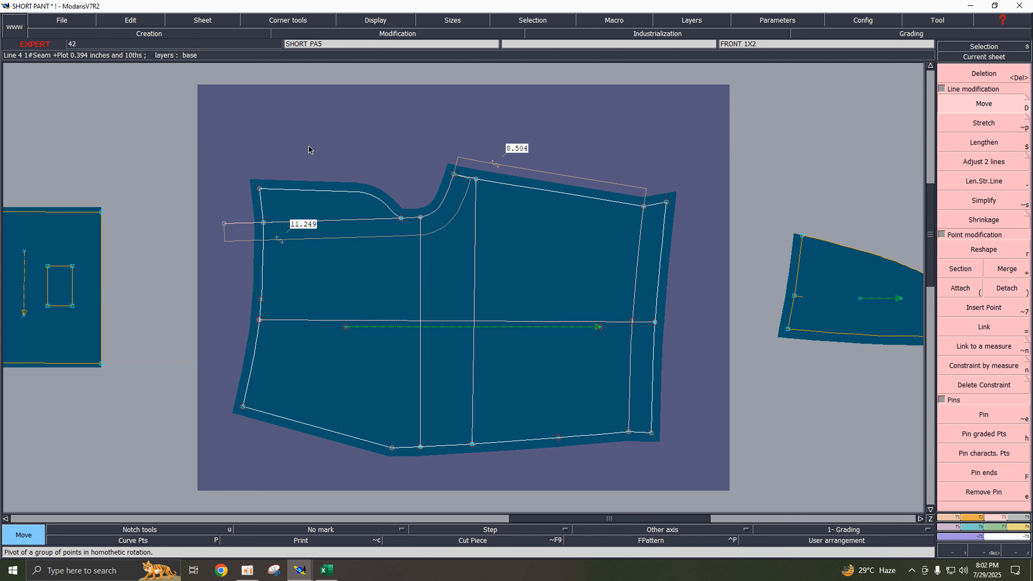
- Compare the FRONT outline before and after the move by undoing and redoing it with Print on, and turn Print off again
key(ctrl+z)
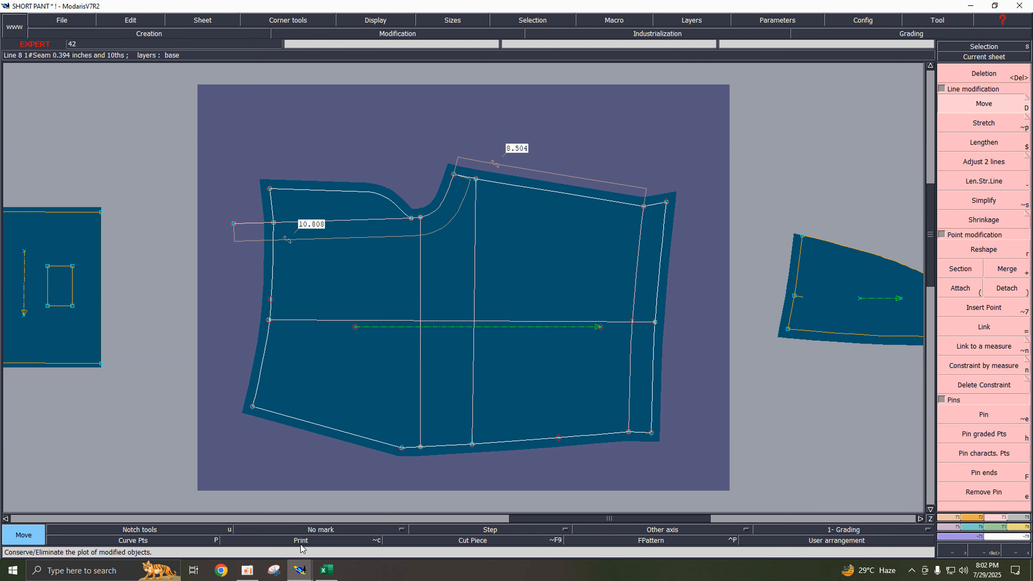
click(302, 545)
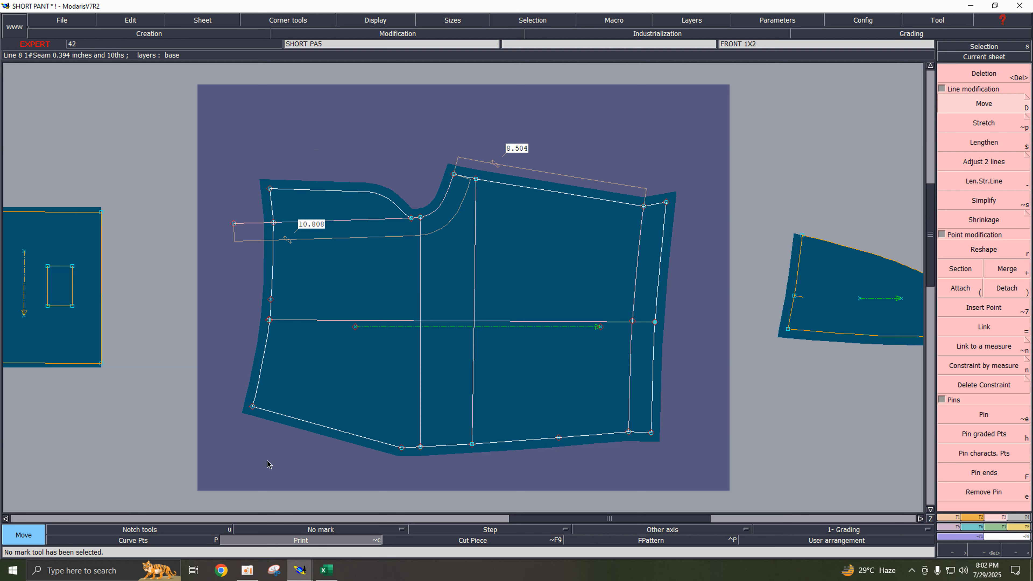
key(ctrl+y)
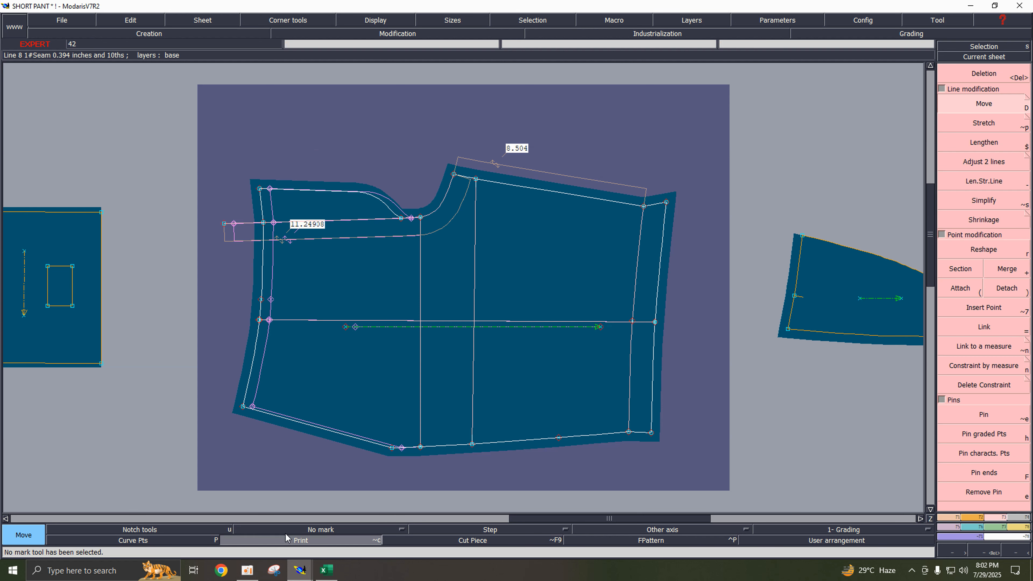
click(288, 540)
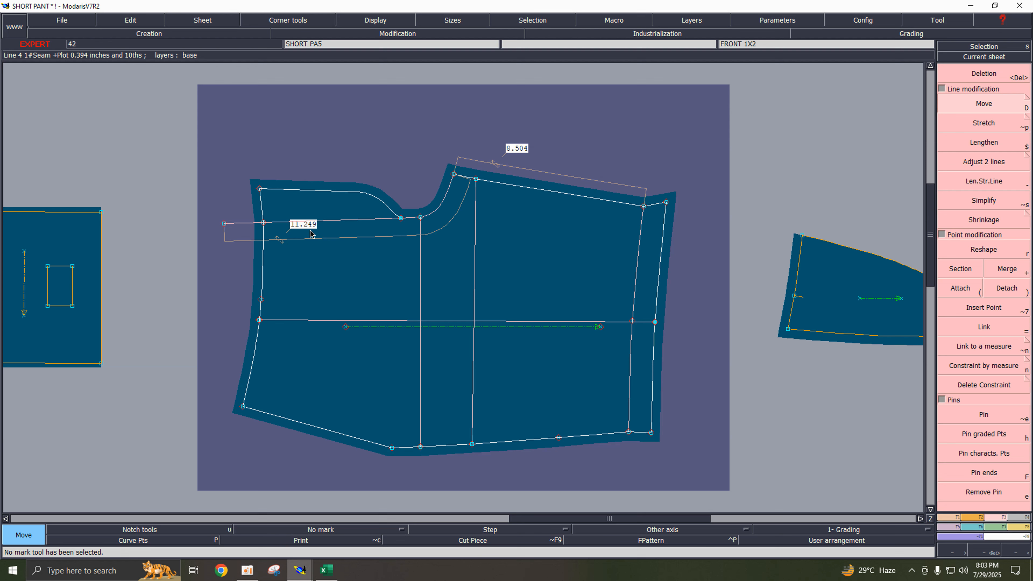
- Try to move the FRONT piece's center-front waist and fly points 0.001 inches in X, and undo the move
click(984, 415)
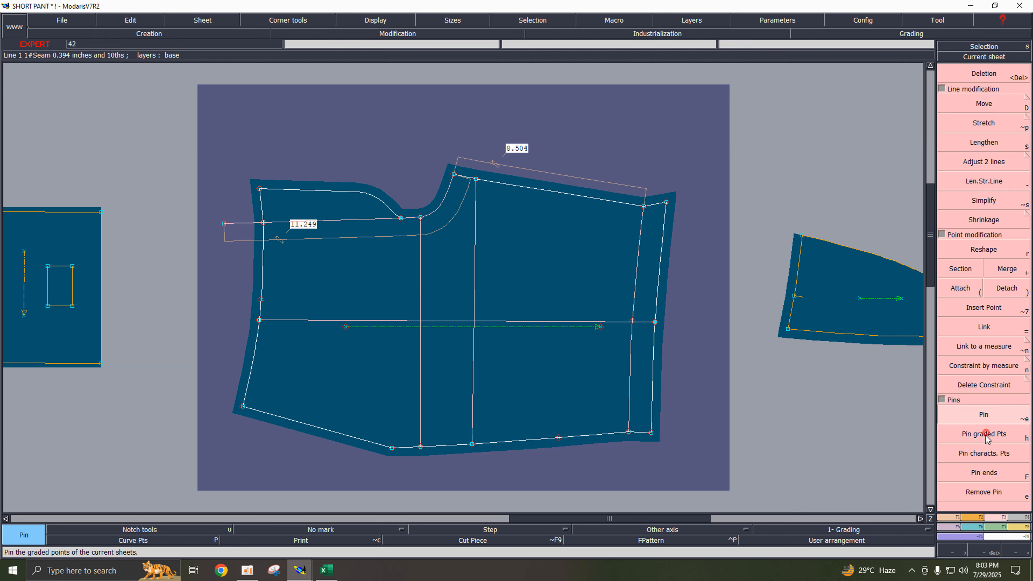
drag(197, 137, 416, 278)
key(d)
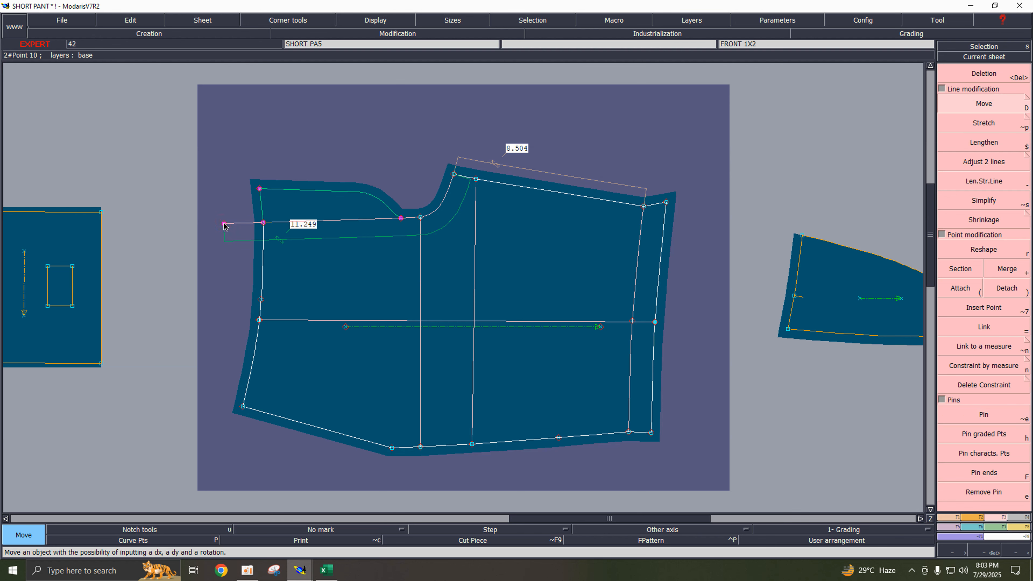
click(224, 223)
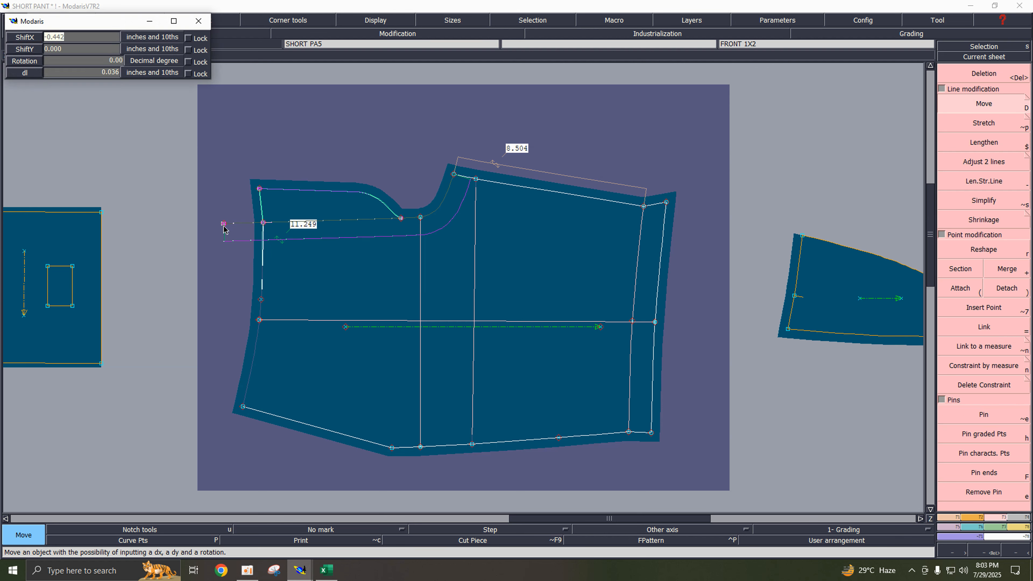
text(0.001)
key(Return)
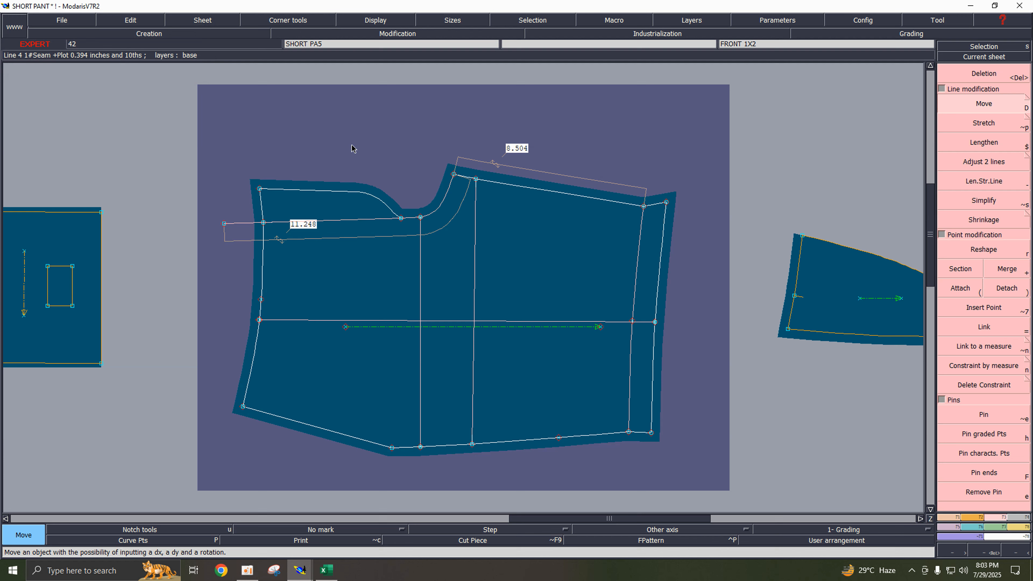
key(ctrl+z)
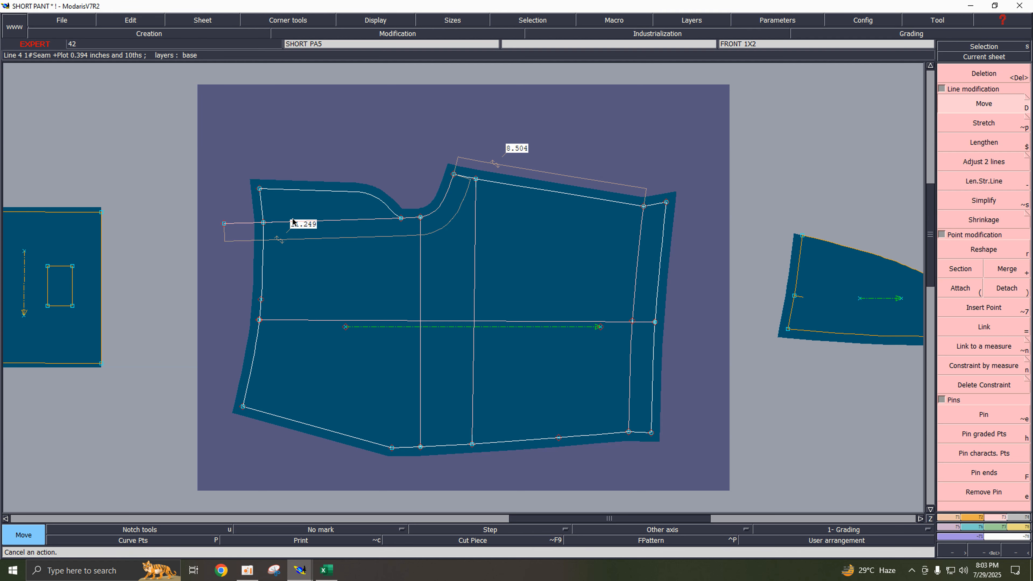
- Try to move the same center-front waist and fly points -0.01 inches in X, and undo the move
drag(197, 145, 416, 268)
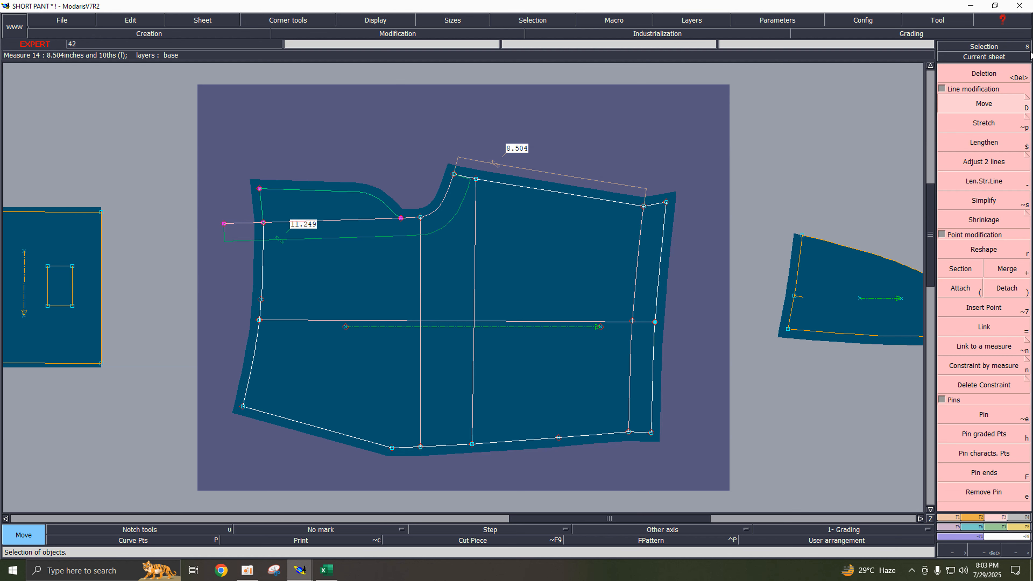
click(260, 189)
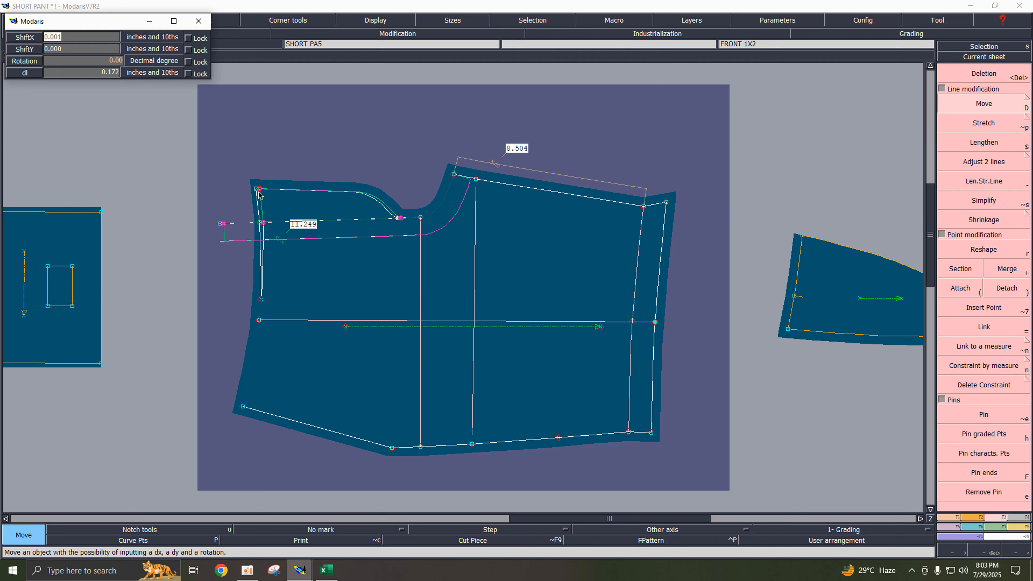
text(-0.01)
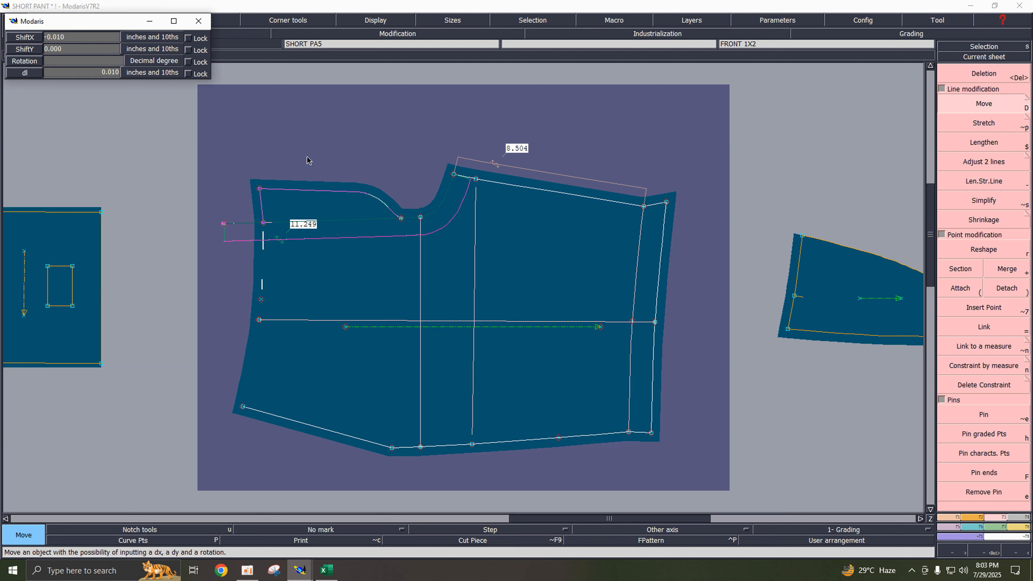
key(Return)
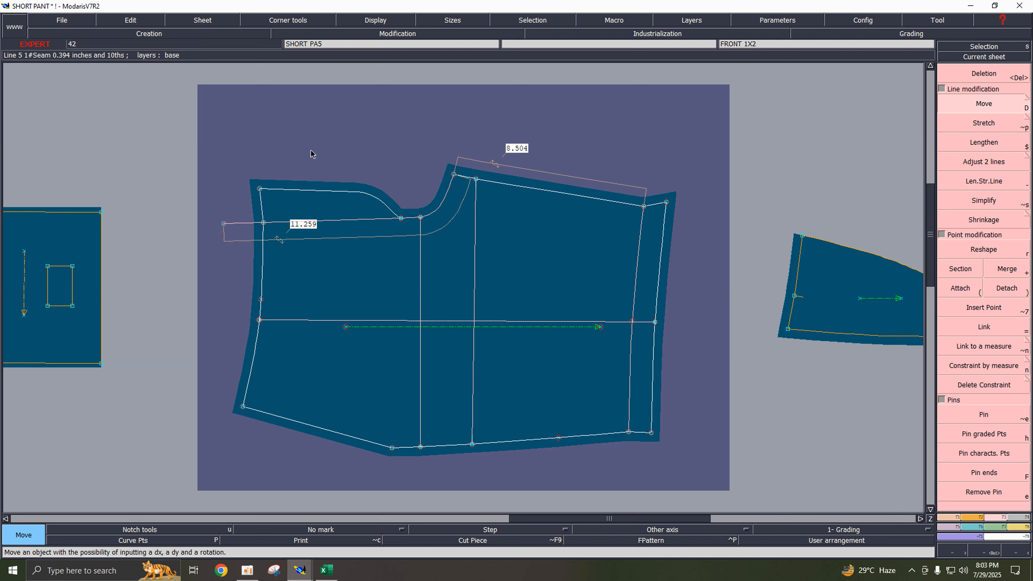
key(ctrl+z)
drag(181, 151, 414, 271)
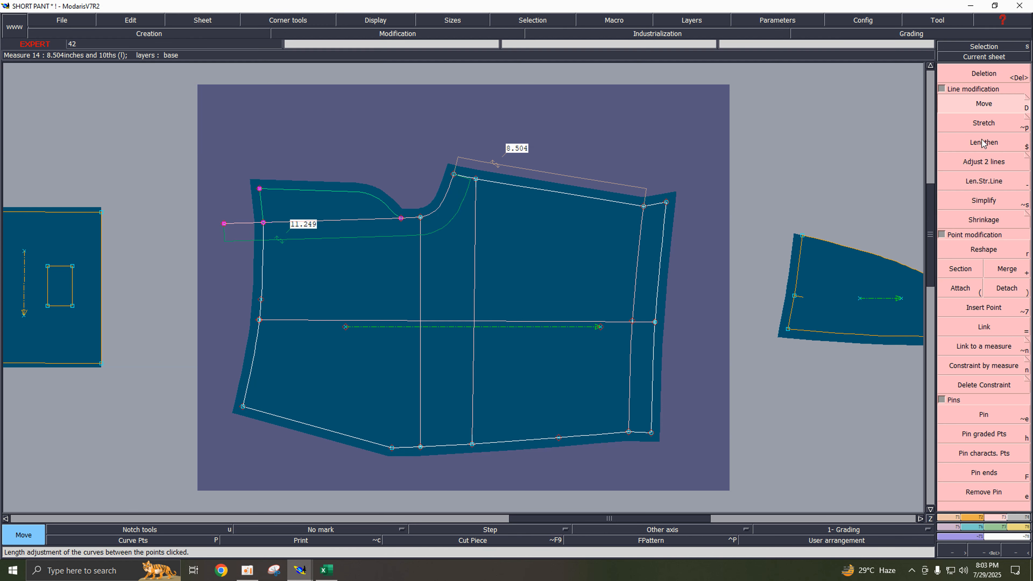
click(260, 190)
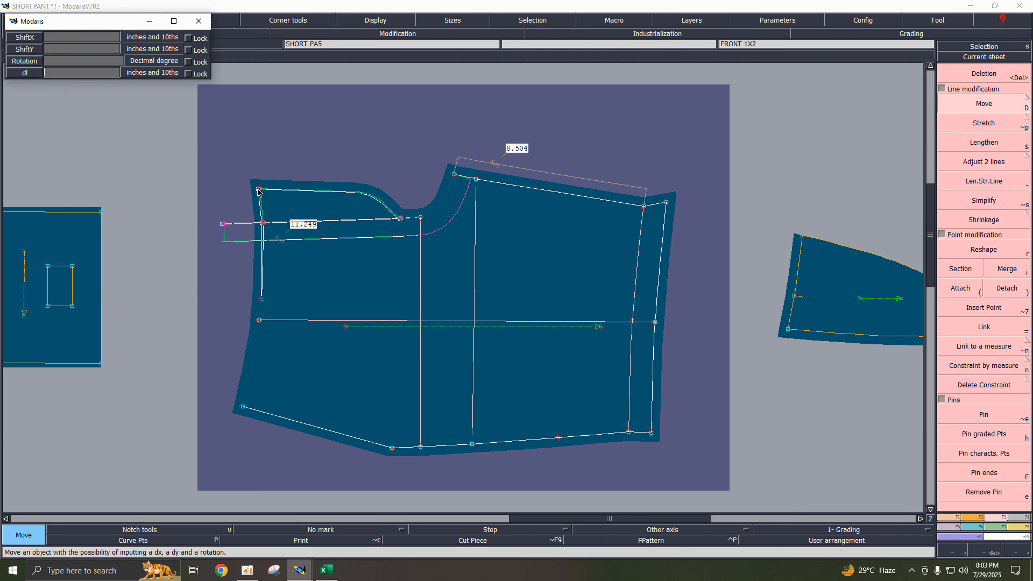
text(-0.000)
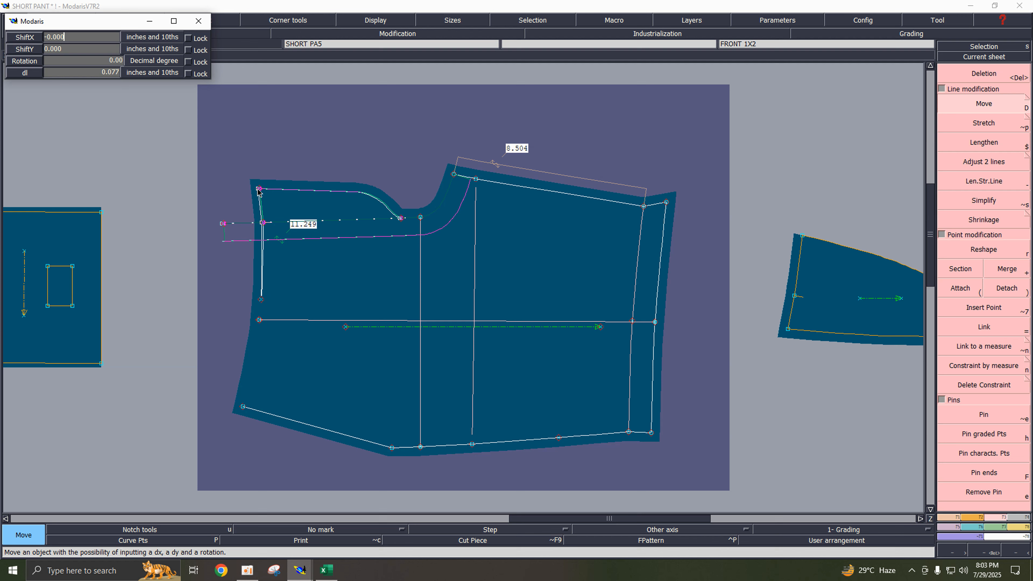
text(1)
key(BackSpace)
click(272, 179)
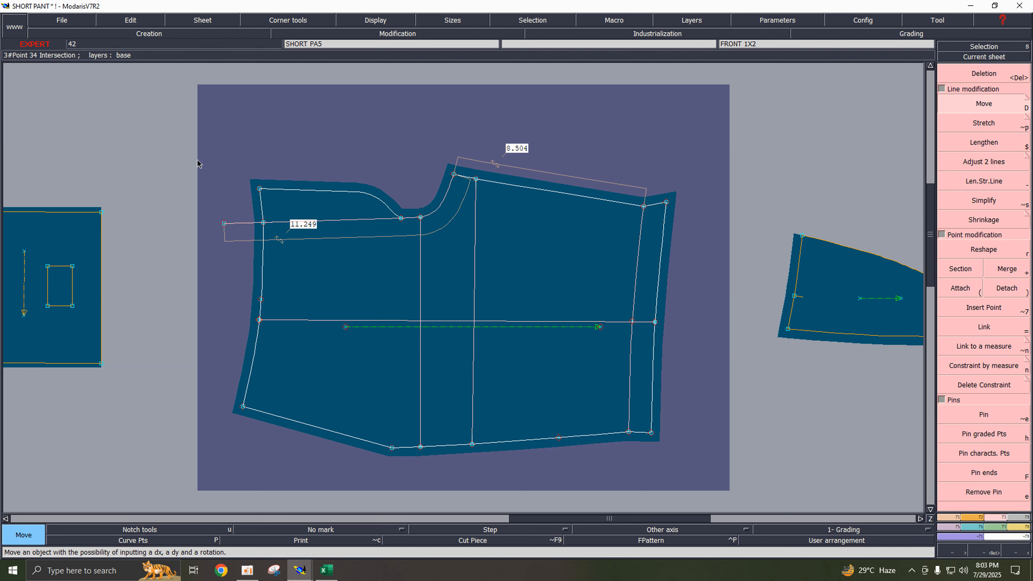
- Select the FRONT piece's center-front waist points without the fly curve's lower end, and move them -0.001 inches in X and 0 in Y
drag(183, 150, 344, 279)
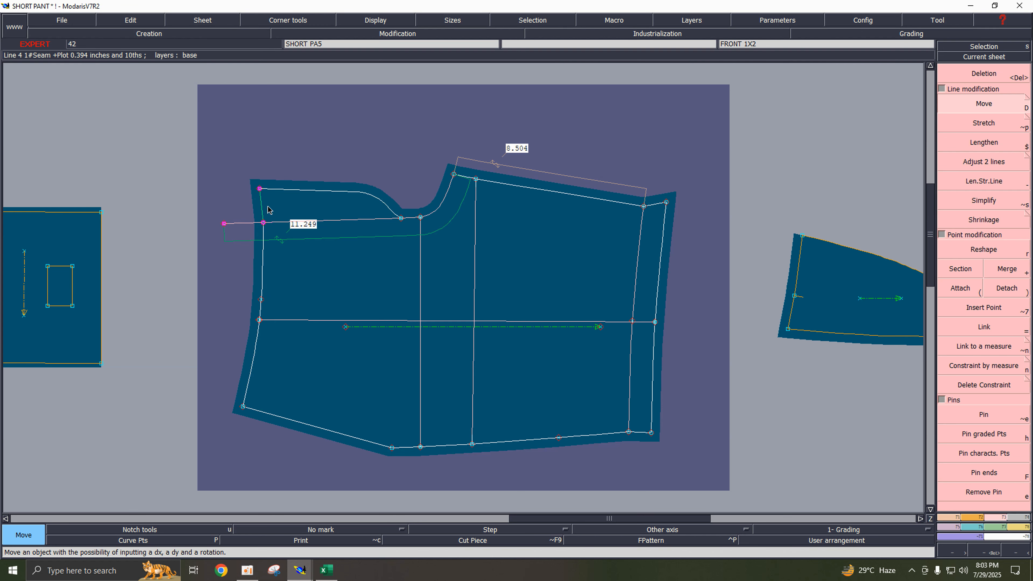
click(260, 190)
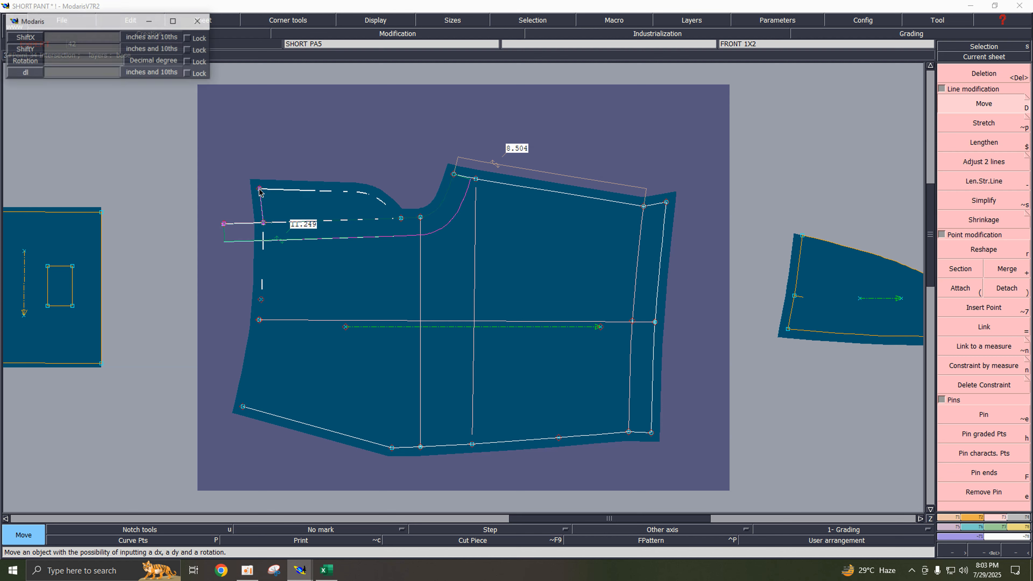
text(-0.001)
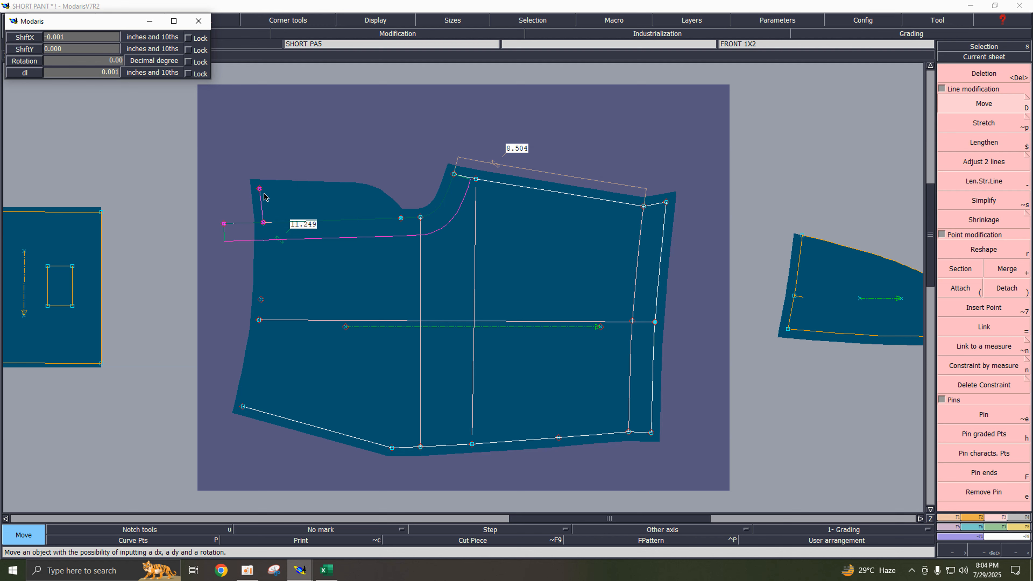
key(Return)
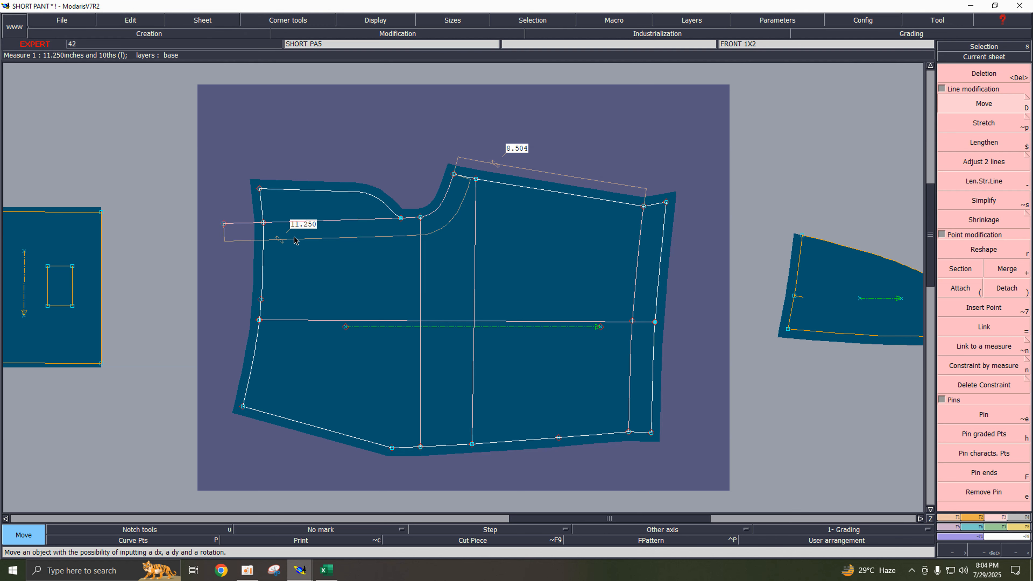
- Rearrange all sheets on the desk, make the BACK piece the current sheet, and turn Print off
key(j)
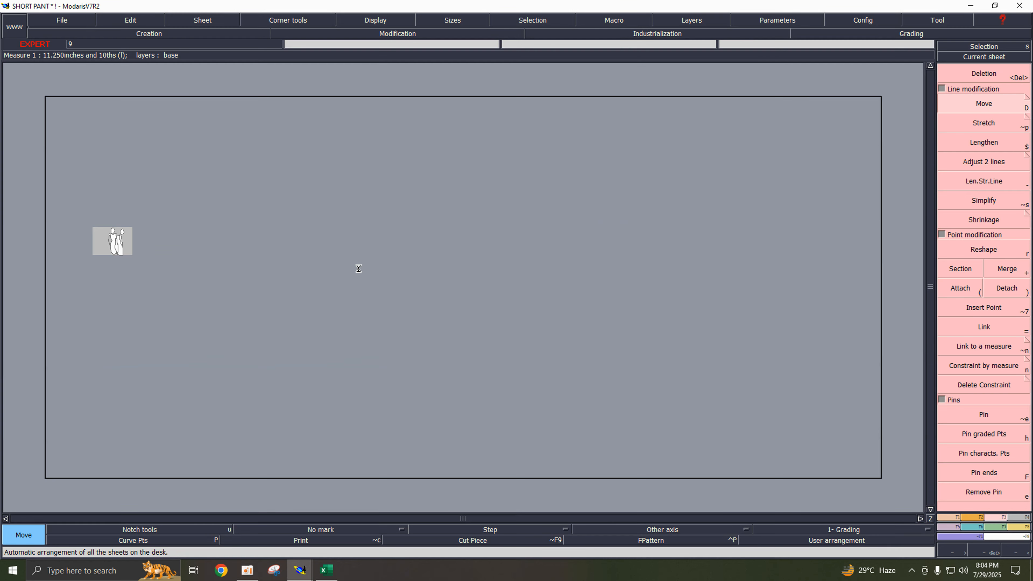
click(1000, 57)
click(782, 244)
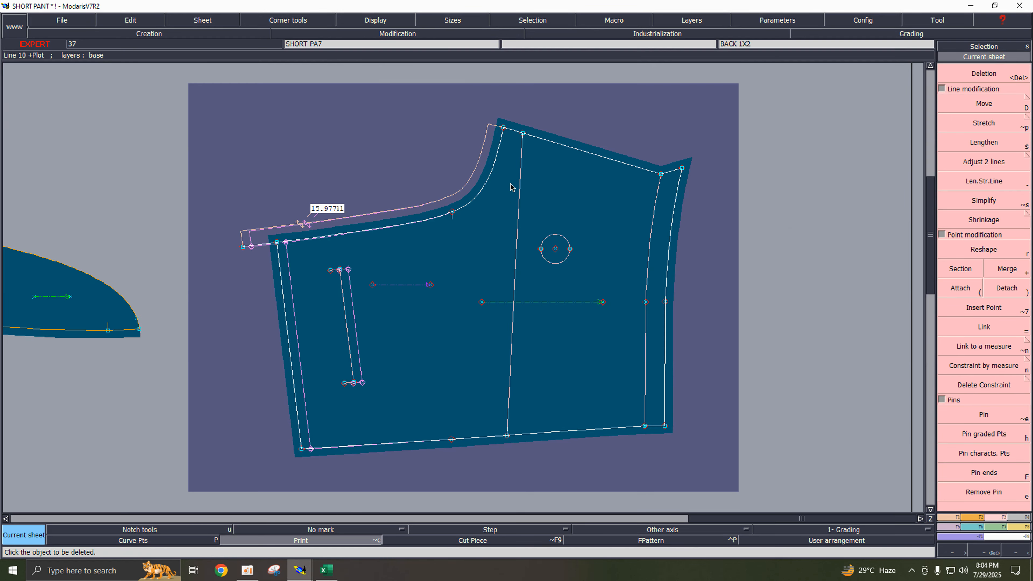
click(308, 540)
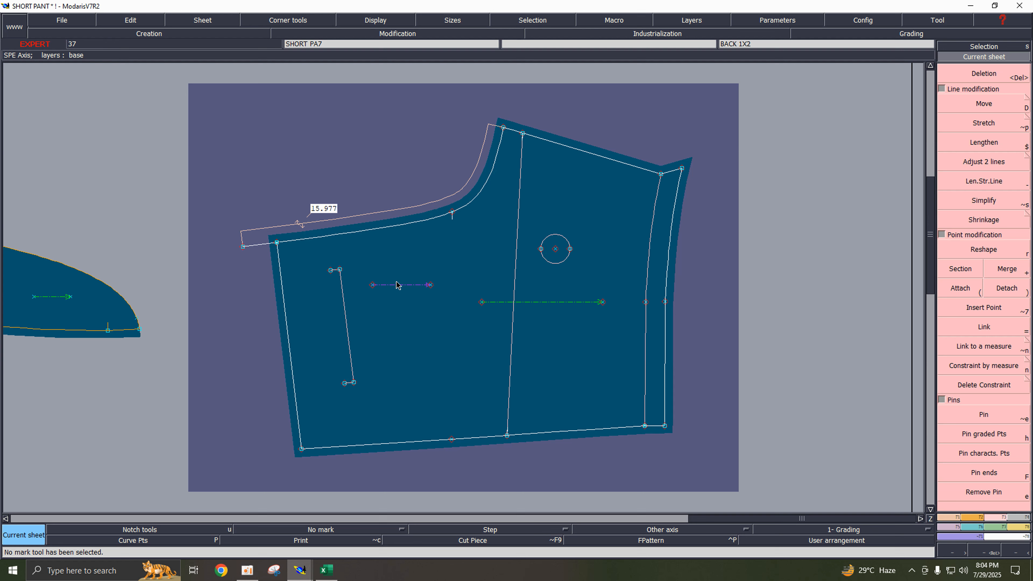
- Select the BACK piece's center-back waist point and the rise measure's end point, and move them -0.023 inches in X and 0 in Y
click(993, 414)
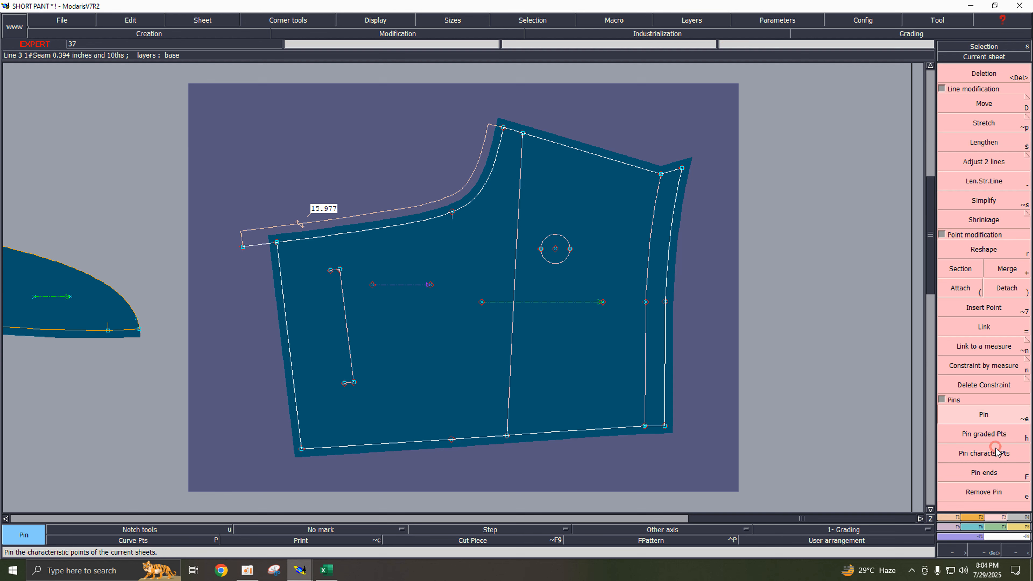
drag(226, 196, 325, 291)
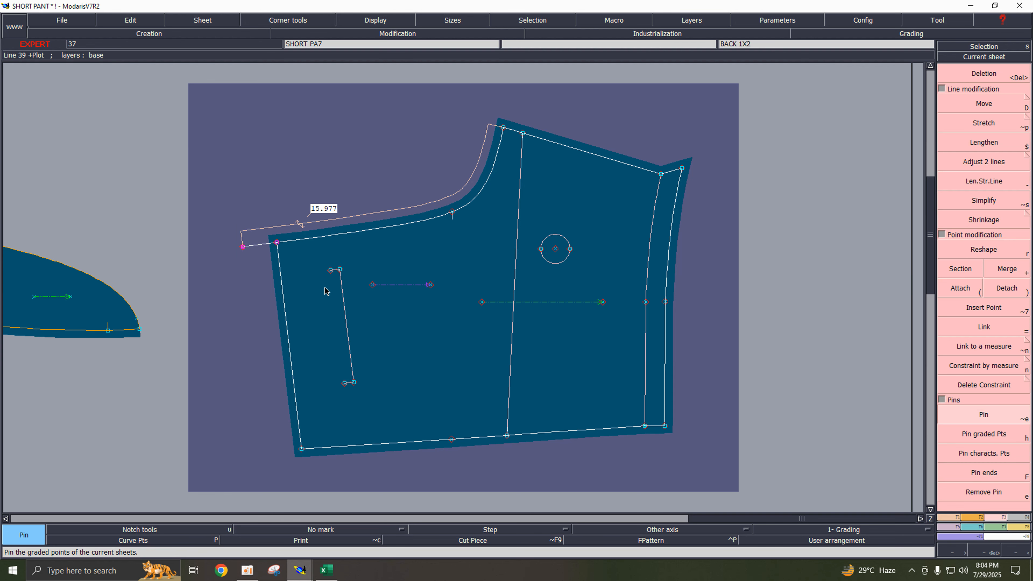
click(973, 107)
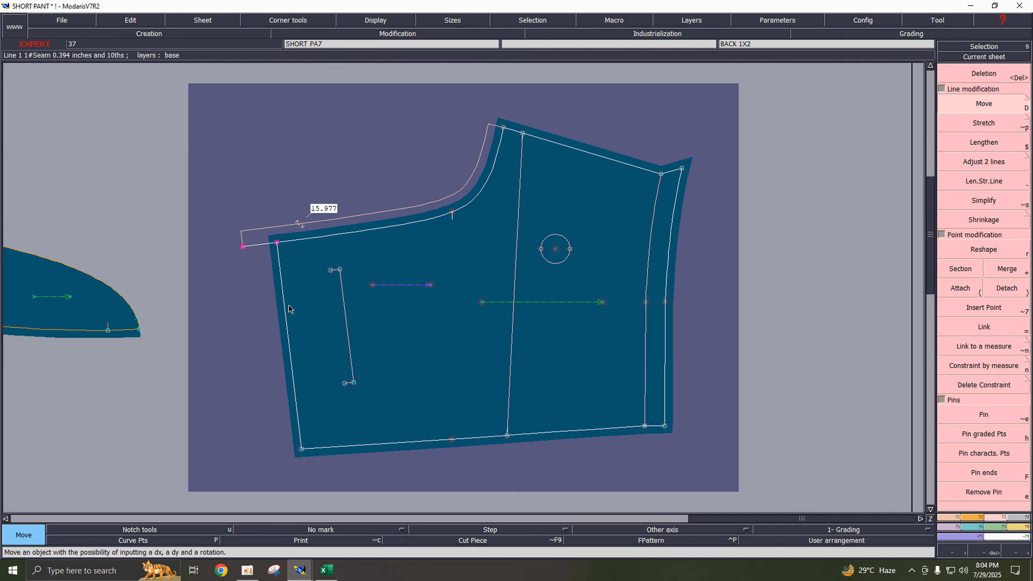
click(240, 246)
key(Up)
key(Up)
key(Up)
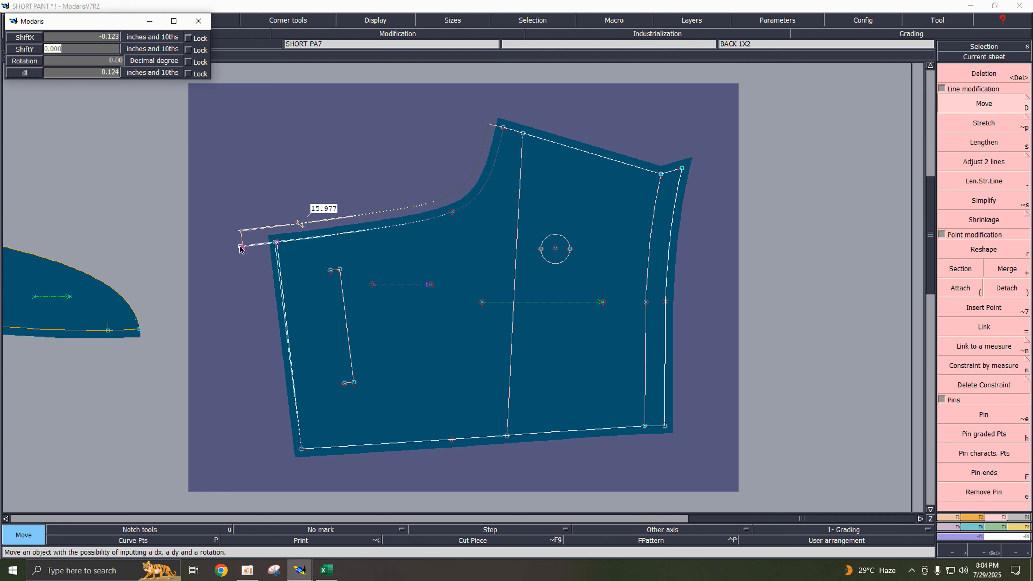
key(Up)
key(BackSpace)
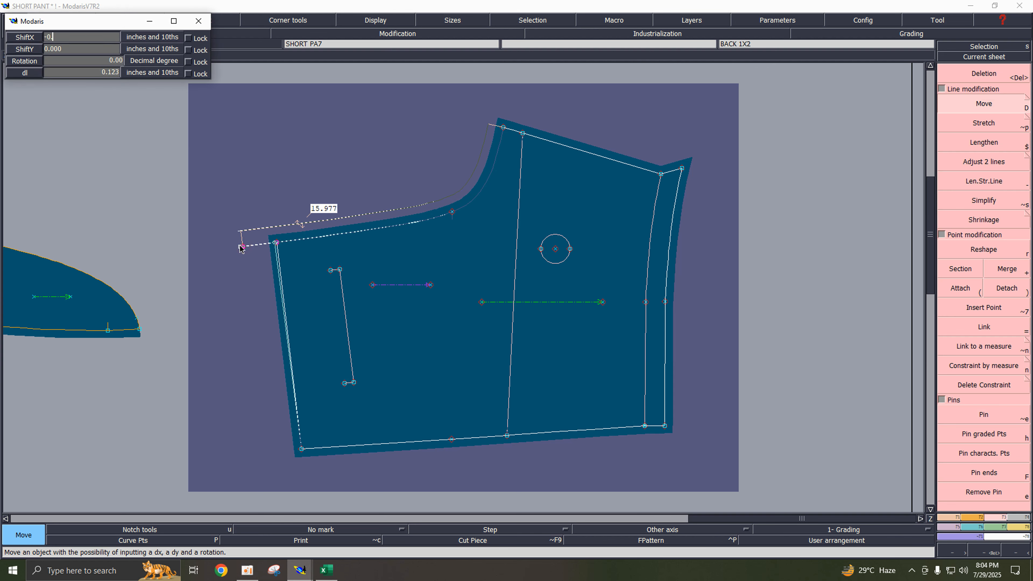
text(-0.023)
key(Return)
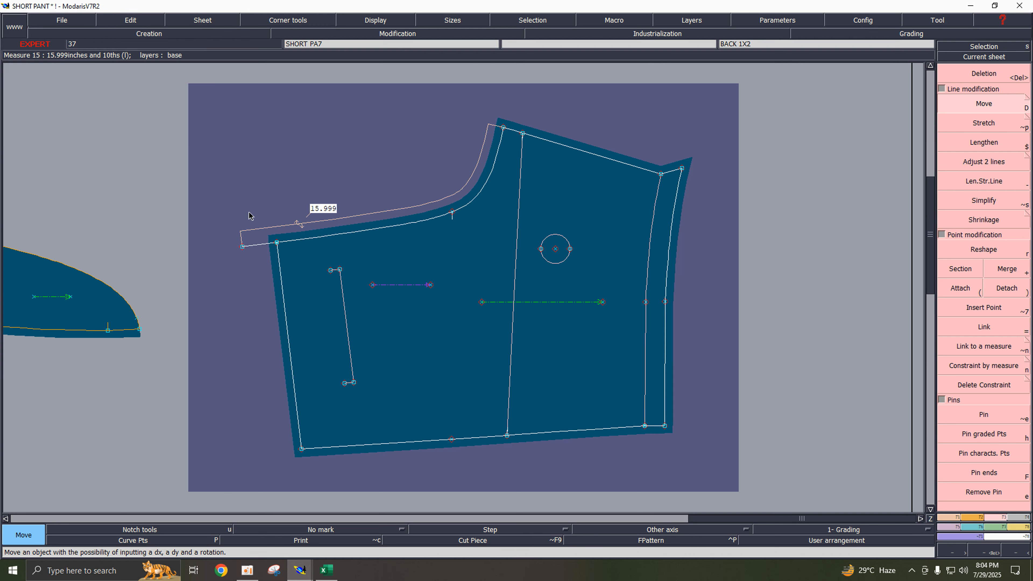
- Reselect the same two center-back points on the BACK piece and move them -0.001 inches in X and 0 in Y
drag(237, 193, 306, 308)
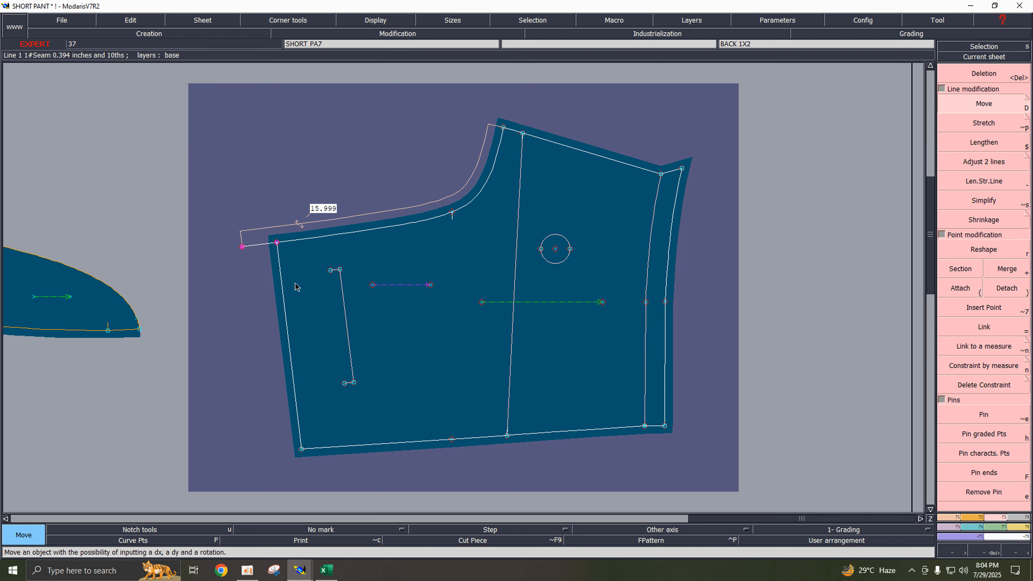
click(242, 250)
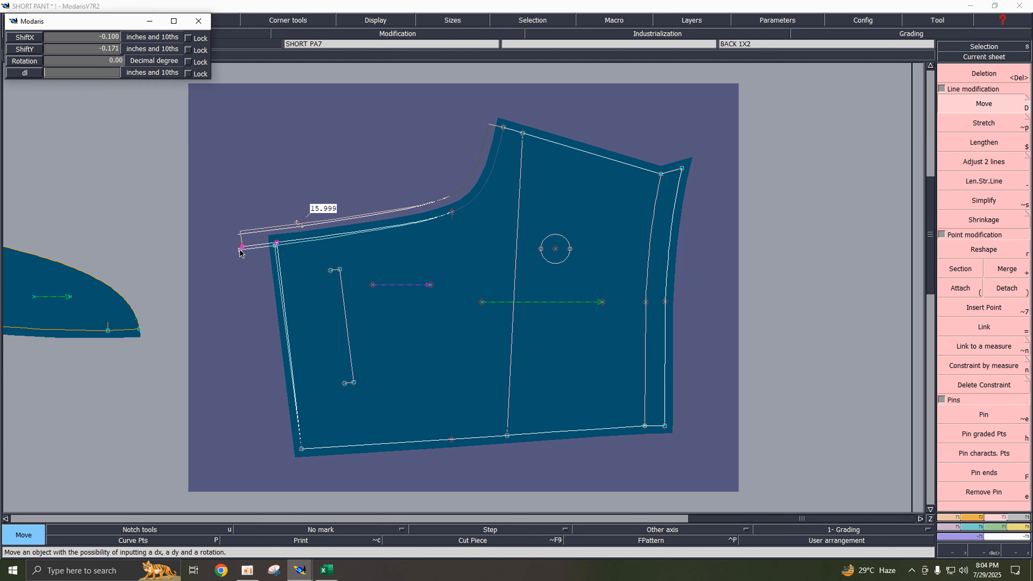
text(-)
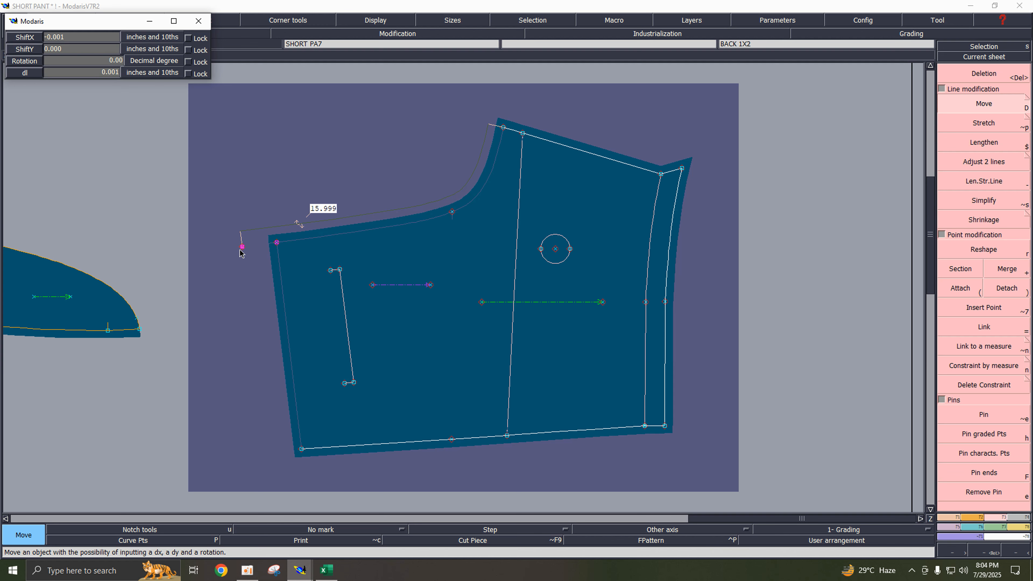
key(Return)
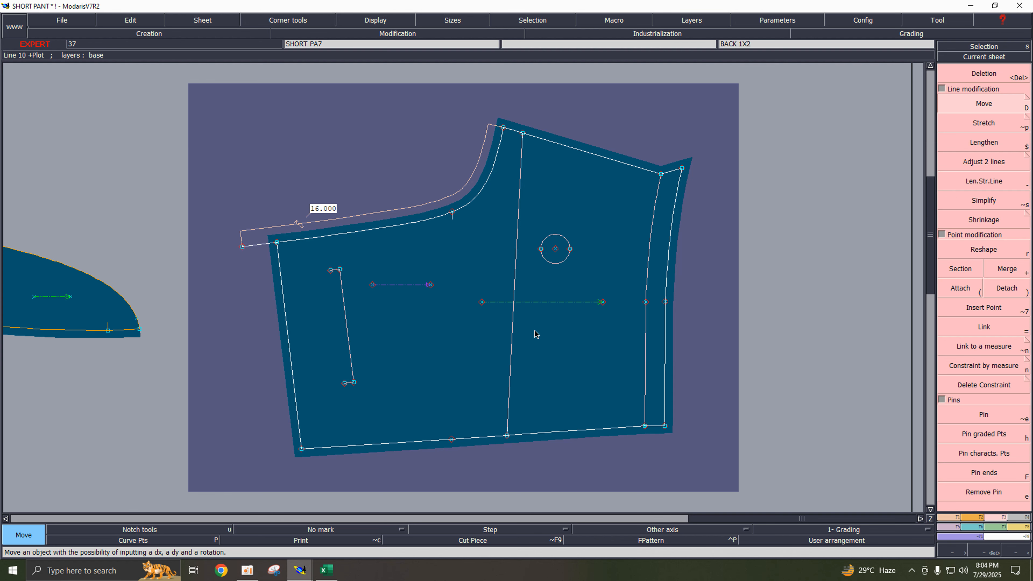
- Rearrange all sheets, undo the accidental line move on the FRONT piece, and make FRONT the current sheet
key(Home)
key(j)
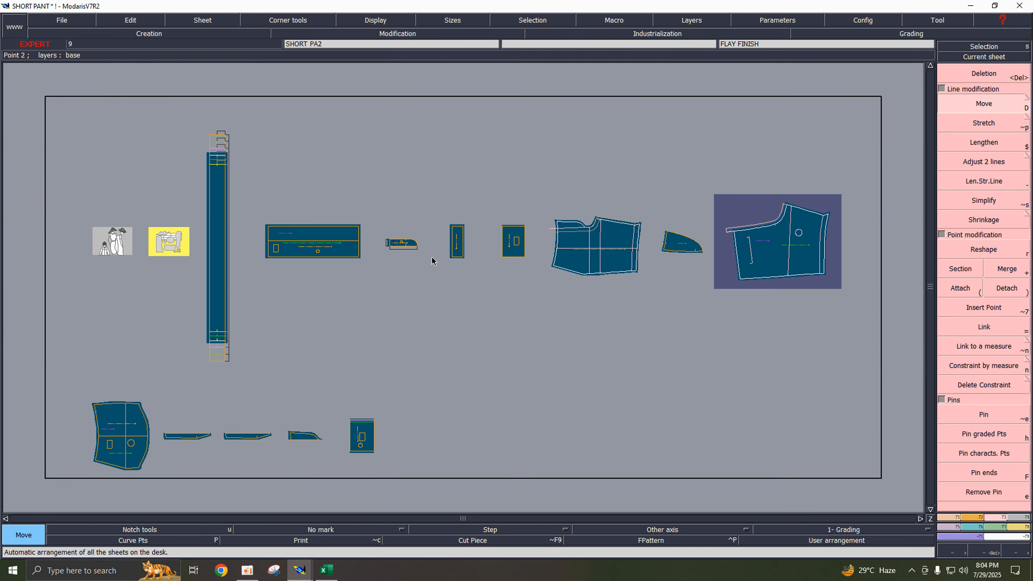
click(993, 70)
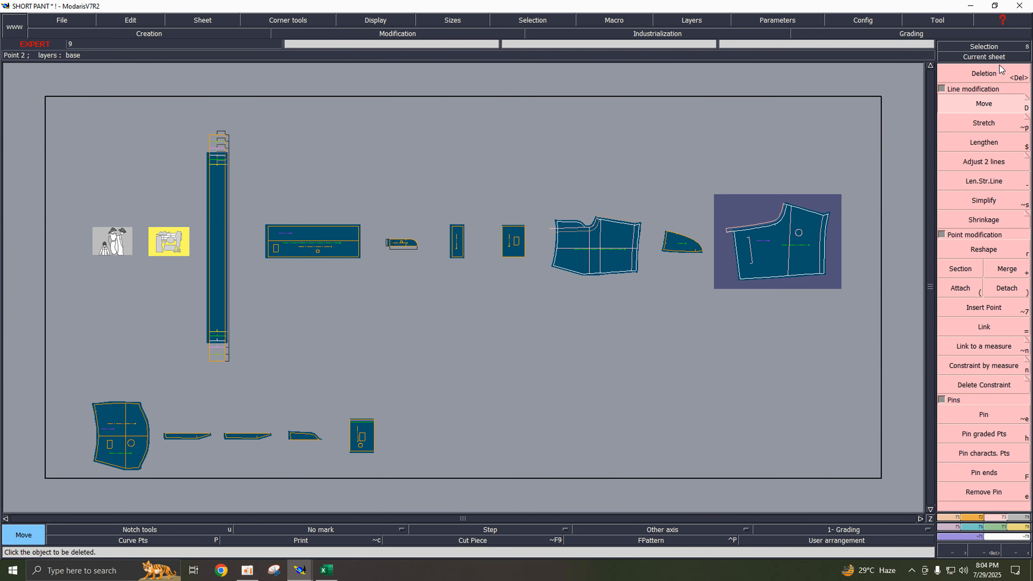
click(590, 240)
click(542, 274)
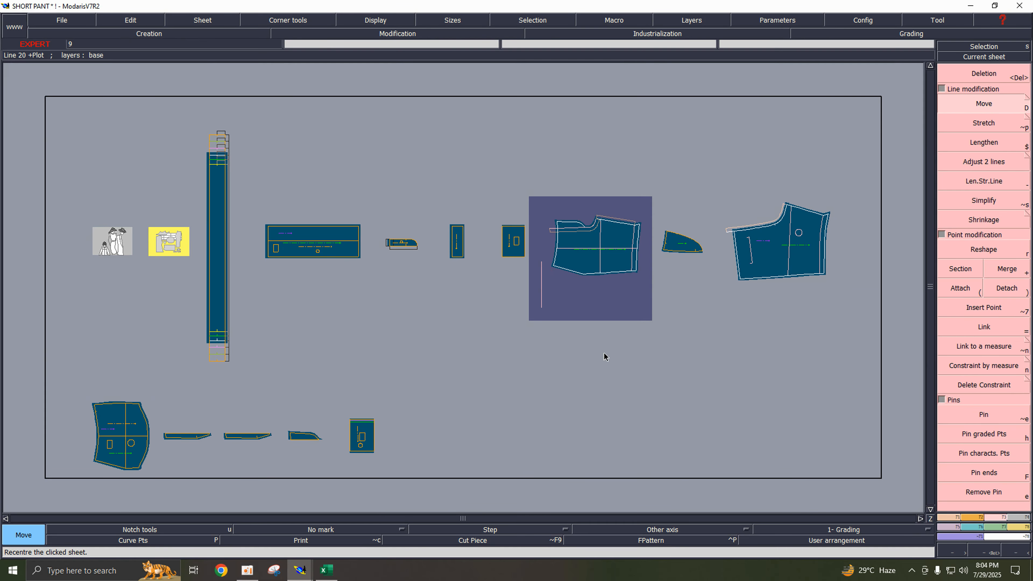
key(ctrl+z)
click(1002, 58)
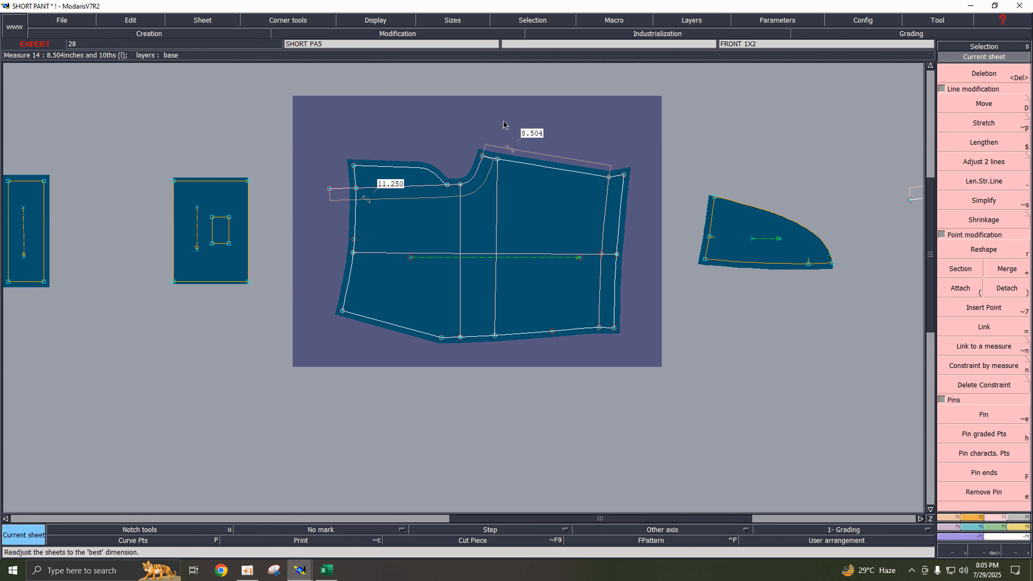
- Draw a horizontal Bezier reference line about 11.25 inches long above the FRONT piece, running toward the waist end with dy 0
key(b)
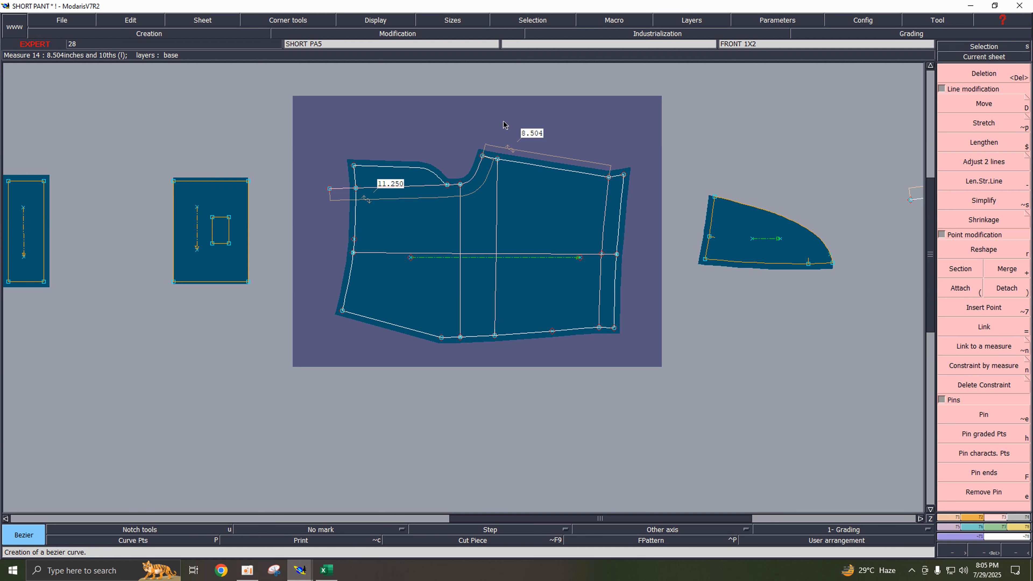
click(503, 122)
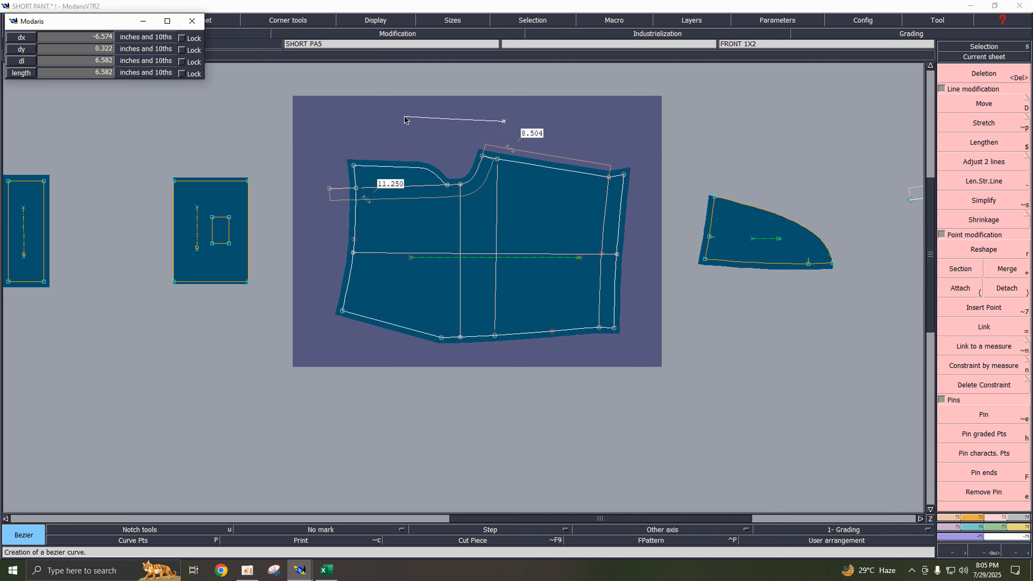
key(Up)
key(Up)
key(Up)
text(0)
key(Up)
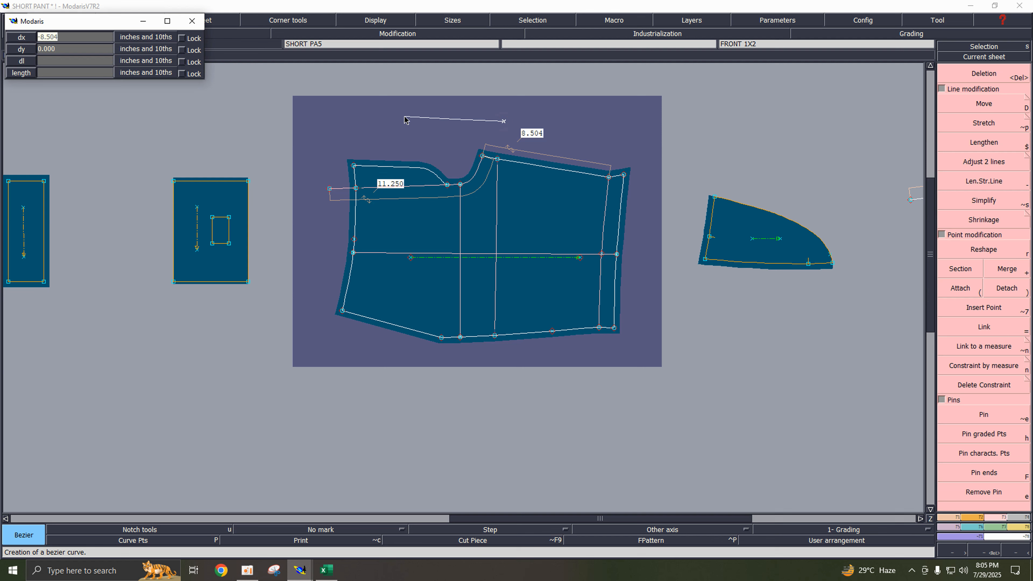
text(-11)
key(Return)
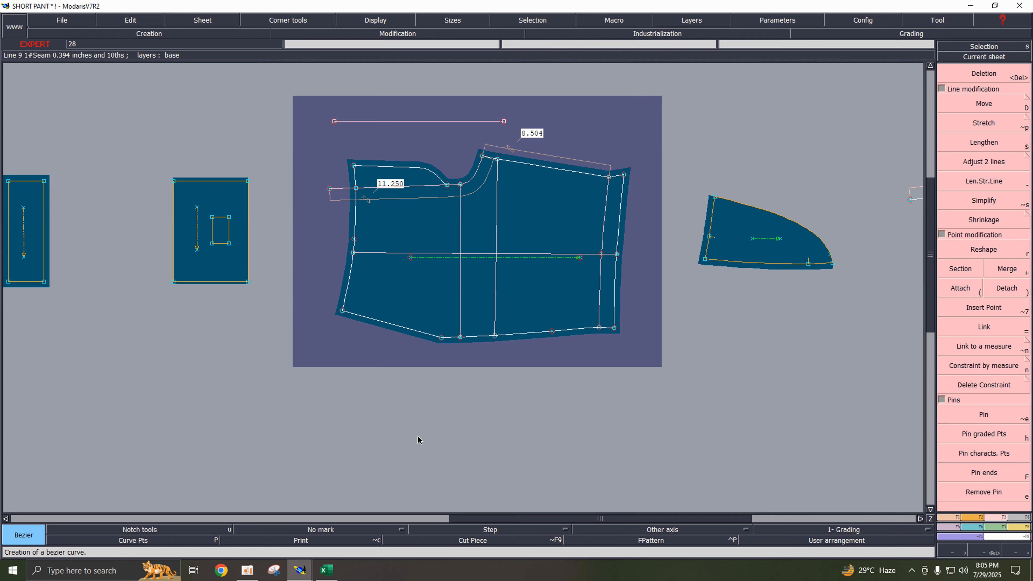
- Switch to the Excel chart, check the FRONT RISE differences for XS to small and small to medium, and return to Modaris
click(326, 570)
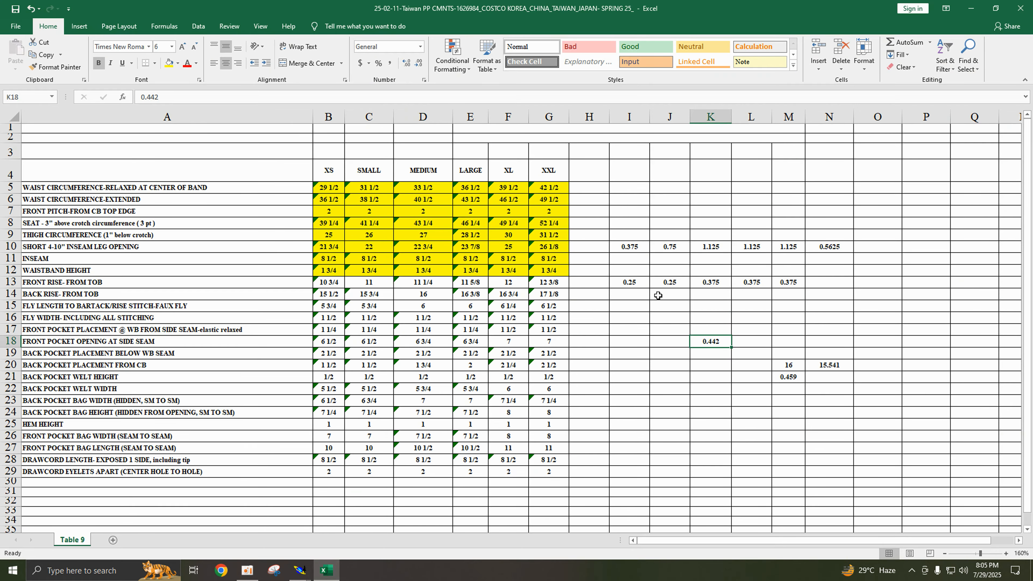
click(641, 282)
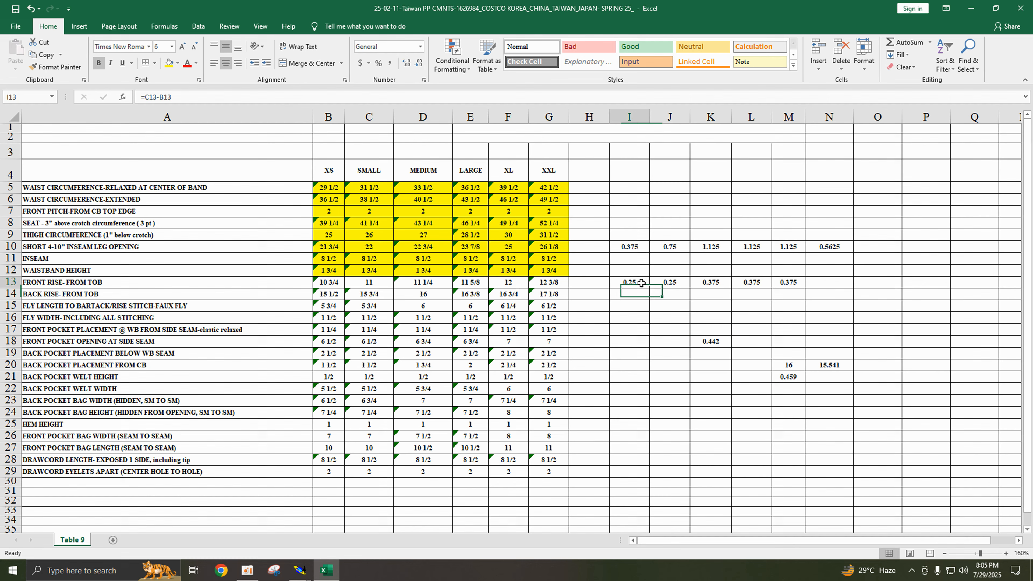
click(676, 285)
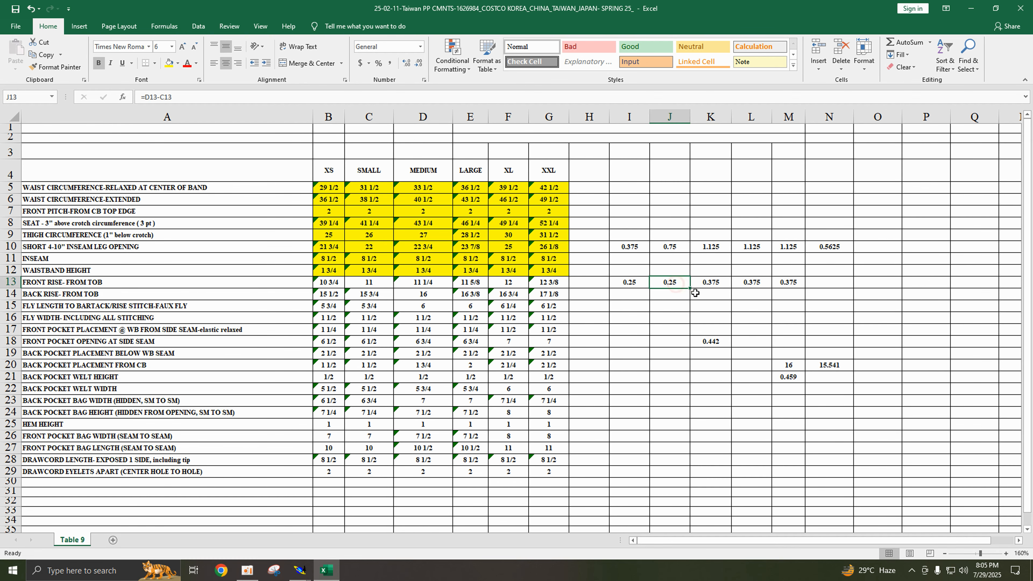
click(972, 9)
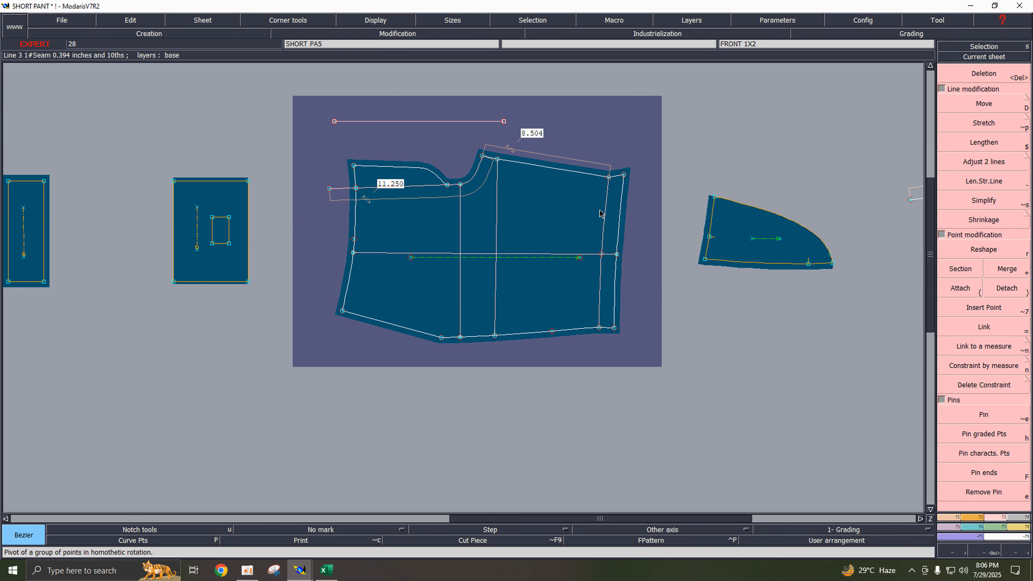
- Grade the waist-side end of the reference line above the FRONT piece: ddx -0.25 from XS to M and -0.375 from M to XXL
key(ctrl+g)
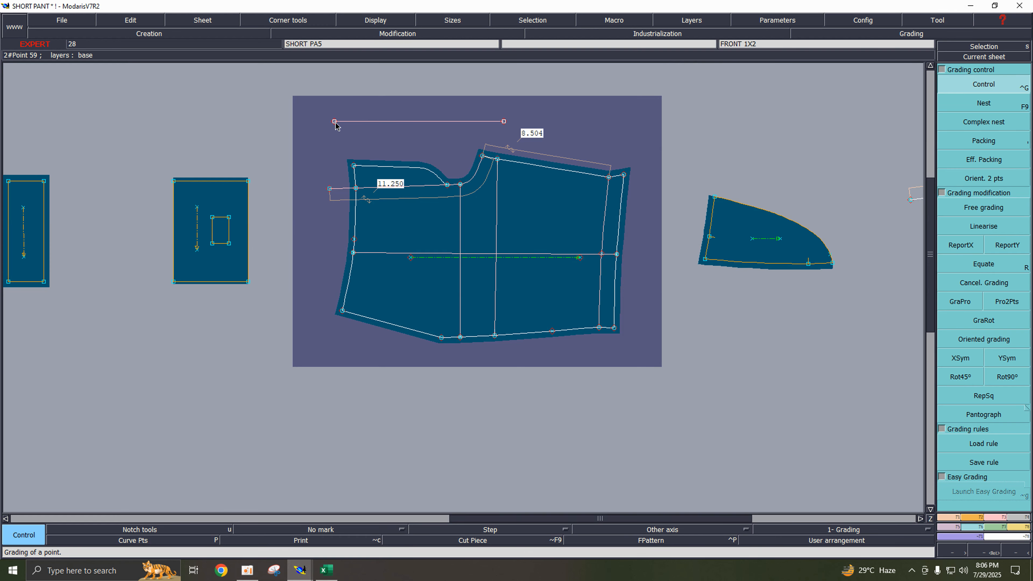
click(334, 123)
drag(886, 62, 886, 76)
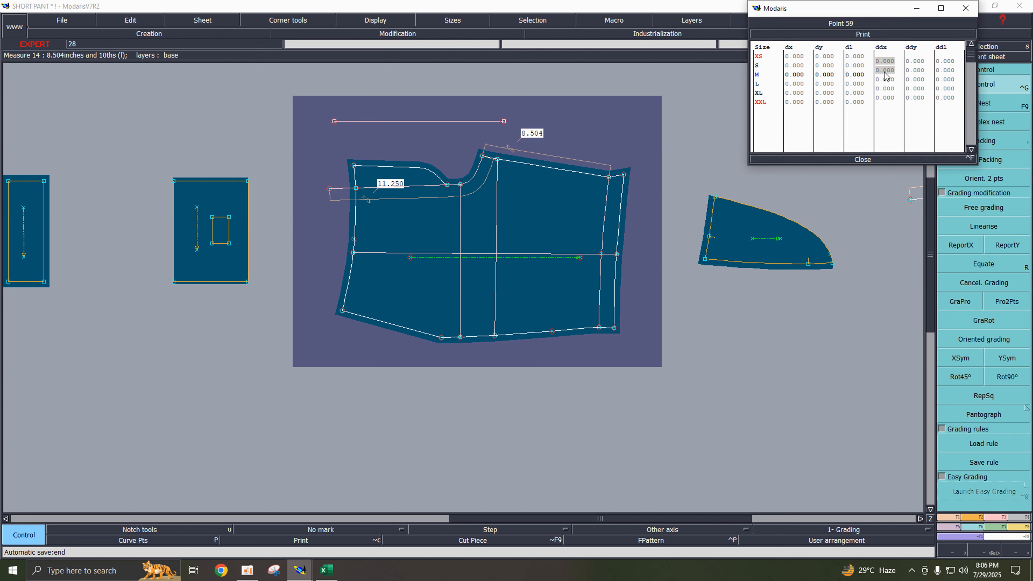
text(-0)
text(.25)
key(Return)
drag(887, 77, 887, 101)
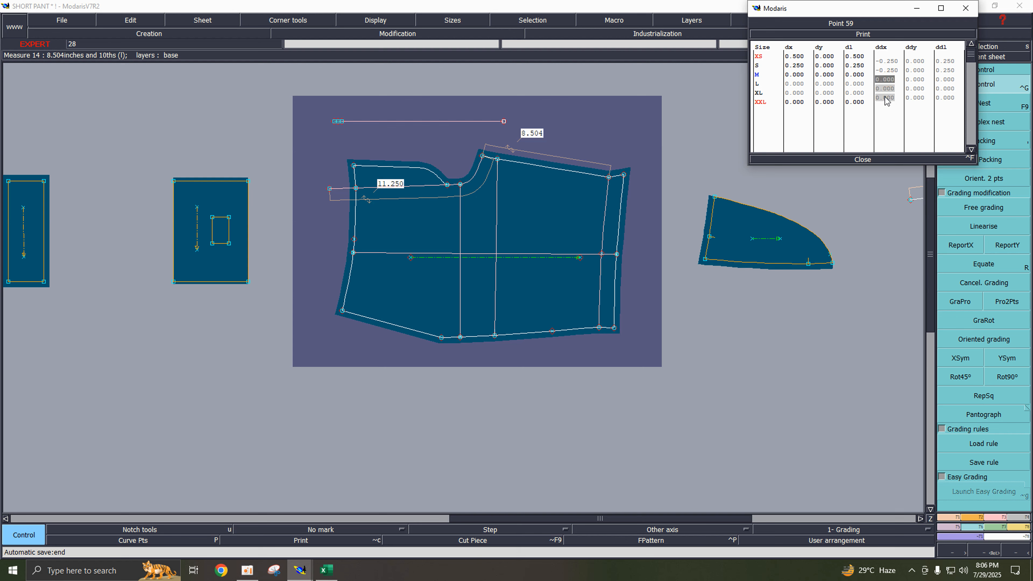
text(-0.375)
click(870, 160)
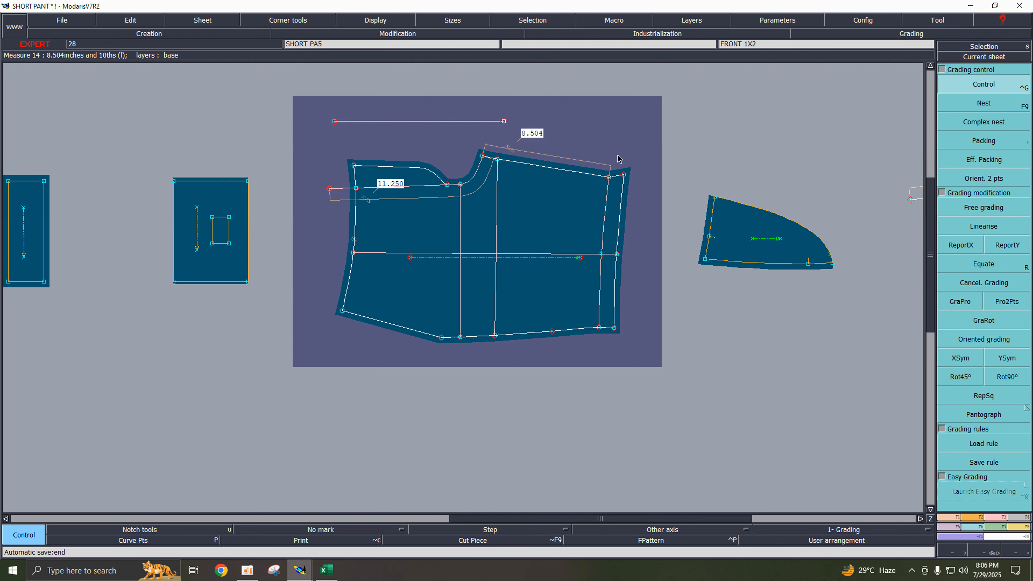
- Open the measurement charts manager, move its window low on the sheet, and delete the existing measure row from MChart
key(F8)
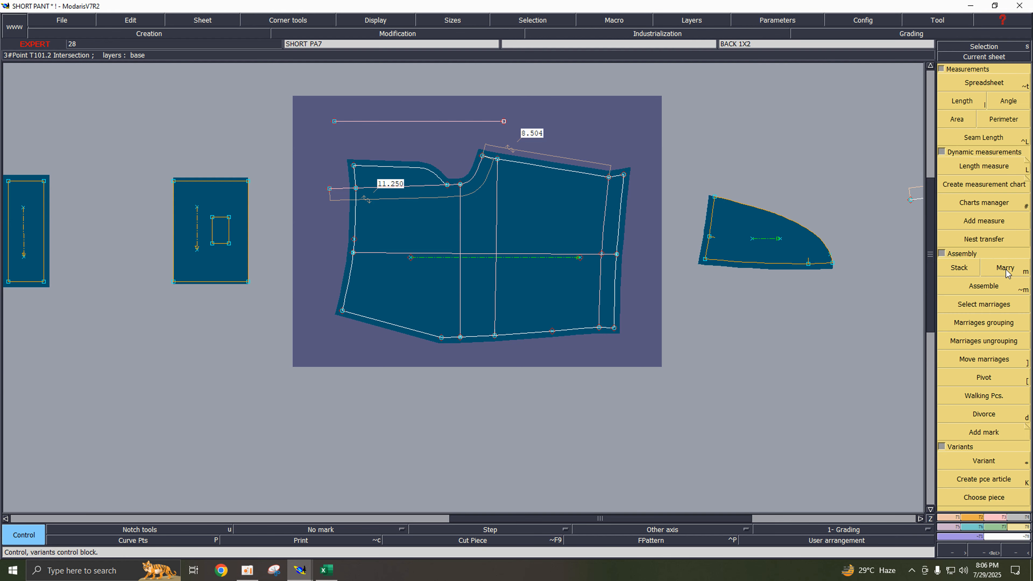
click(991, 211)
drag(418, 496, 422, 377)
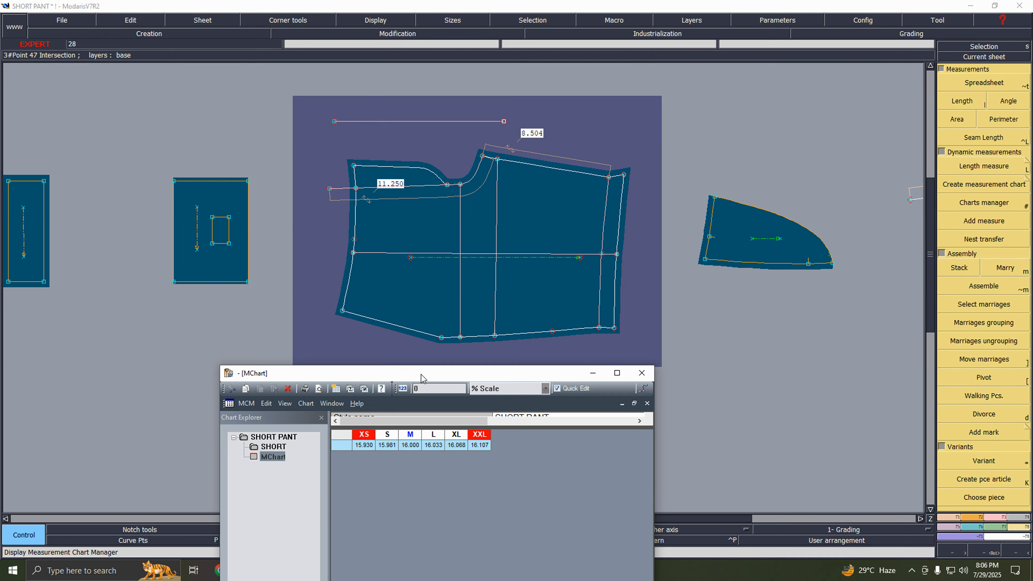
click(339, 447)
key(Delete)
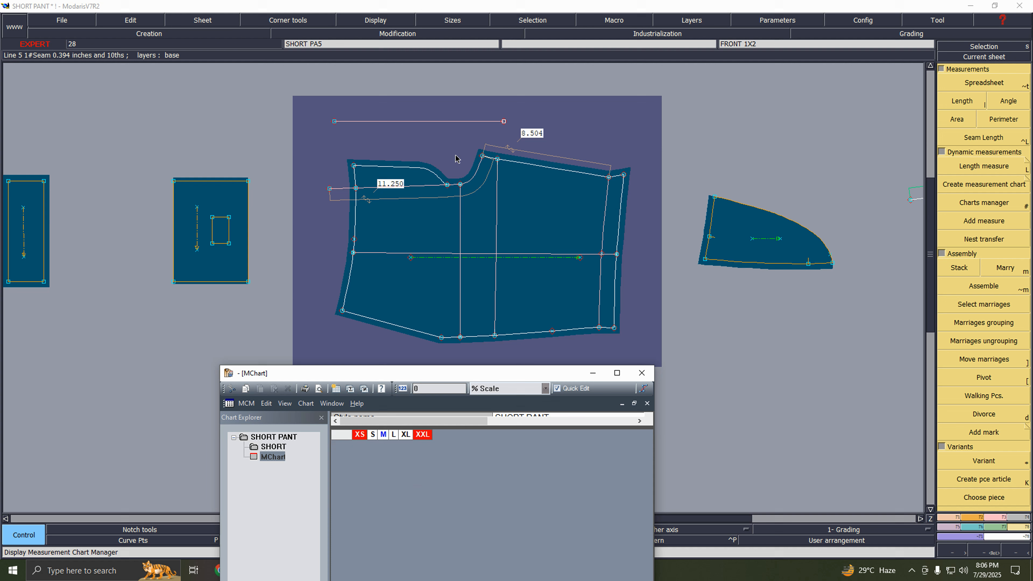
- Create a dynamic length measure on the graded reference line above the FRONT piece and include it in the measurement chart
click(437, 123)
click(417, 79)
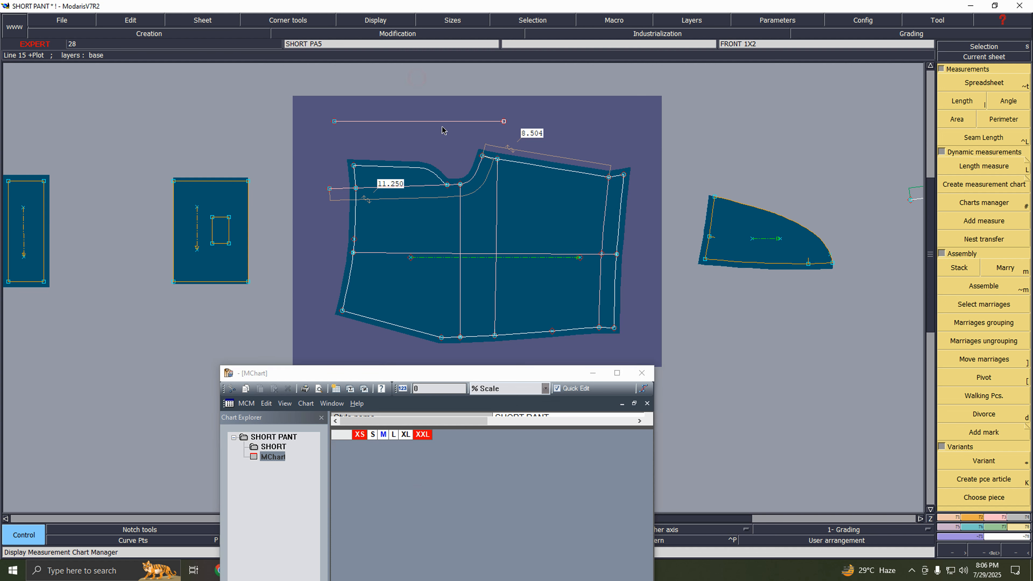
key(l)
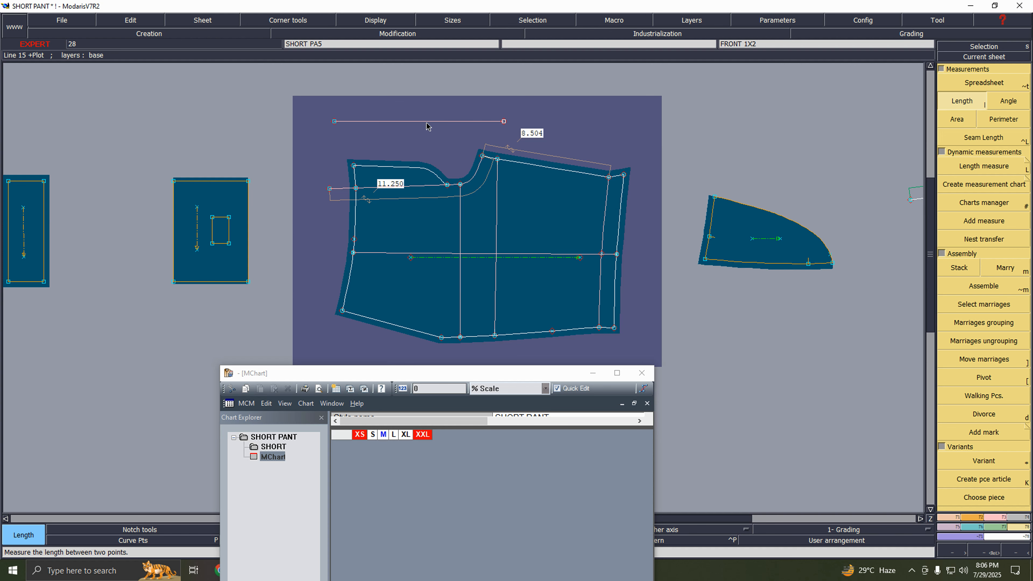
click(427, 122)
click(406, 86)
key(shift+l)
click(424, 122)
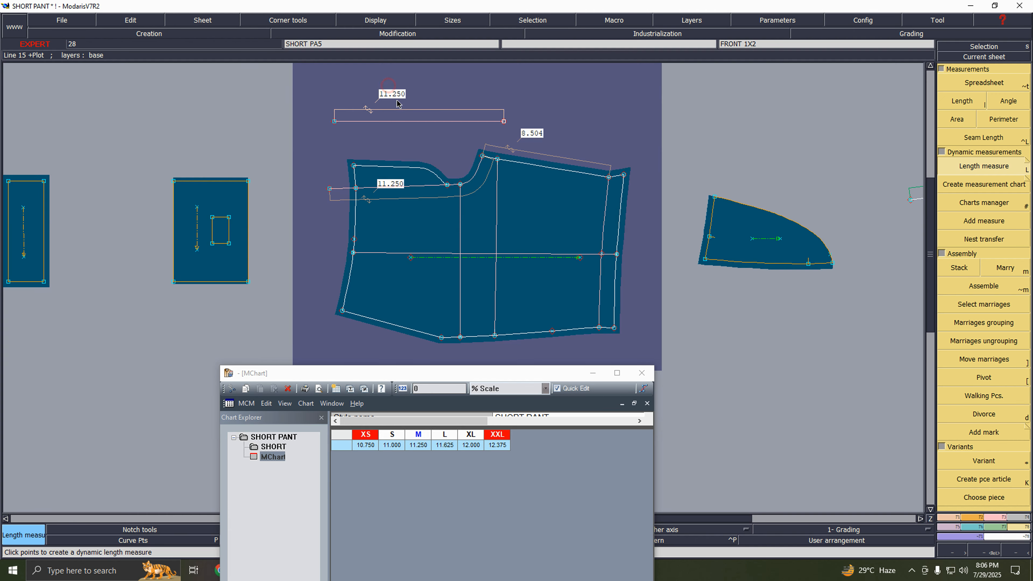
- Delete the two older dynamic measures on the FRONT piece, along the front rise and the inseam
key(Delete)
click(425, 199)
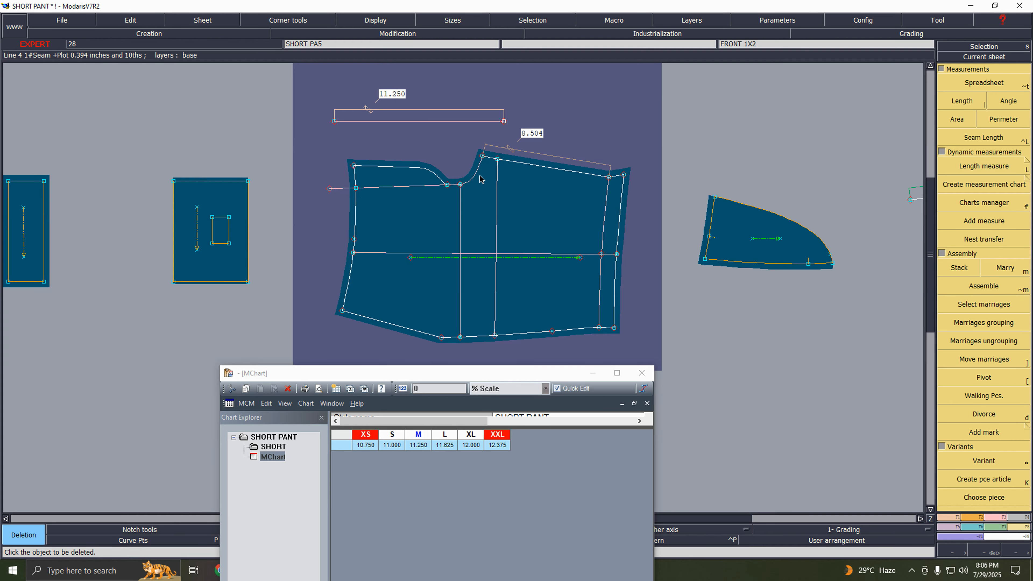
click(513, 150)
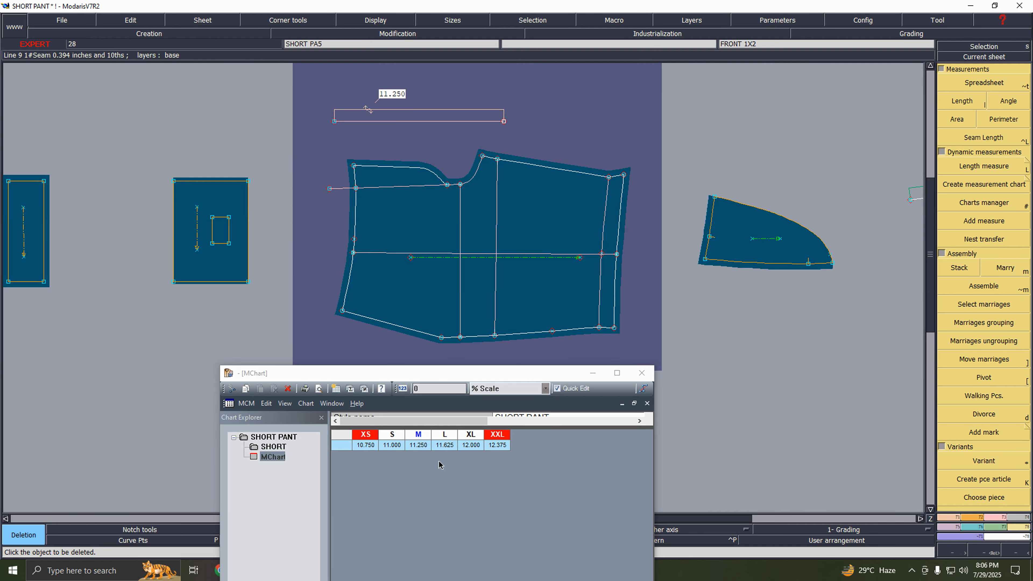
- Switch to the Excel chart, compare the FRONT RISE values for XS through XXL with the measurement chart, and return to Modaris
drag(461, 377, 466, 191)
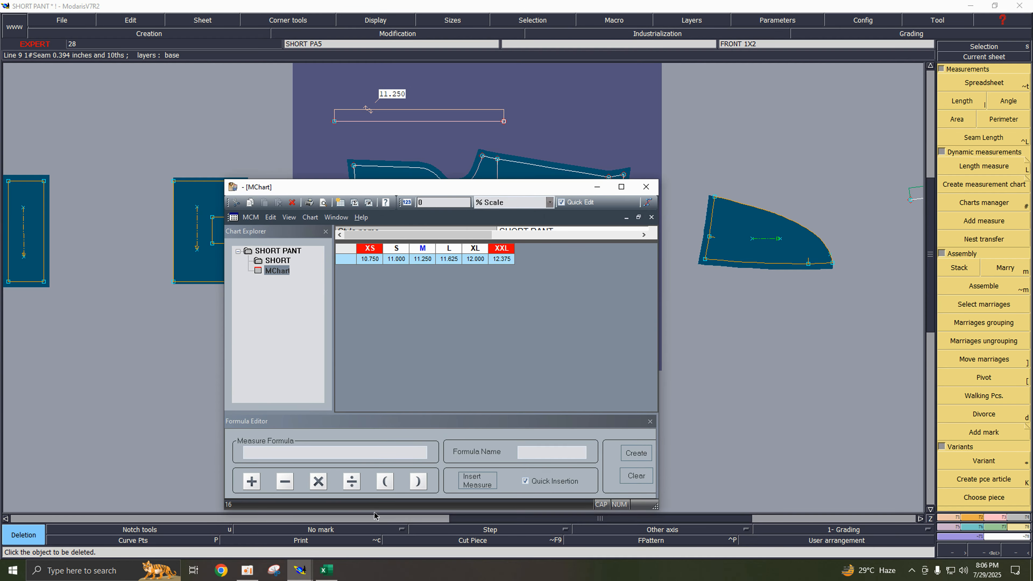
click(327, 574)
drag(540, 189, 773, 321)
double_click(331, 284)
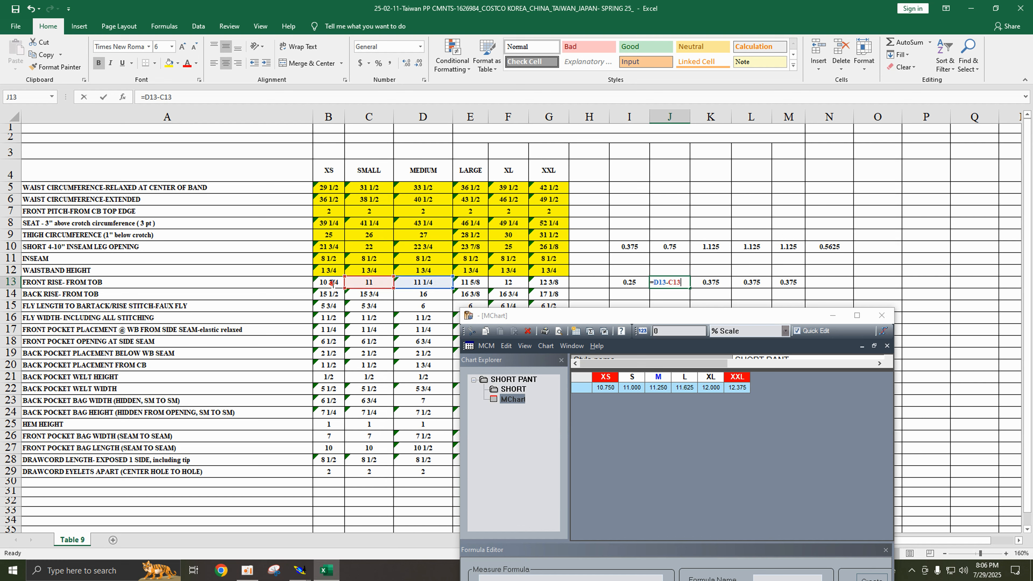
text(=)
click(327, 282)
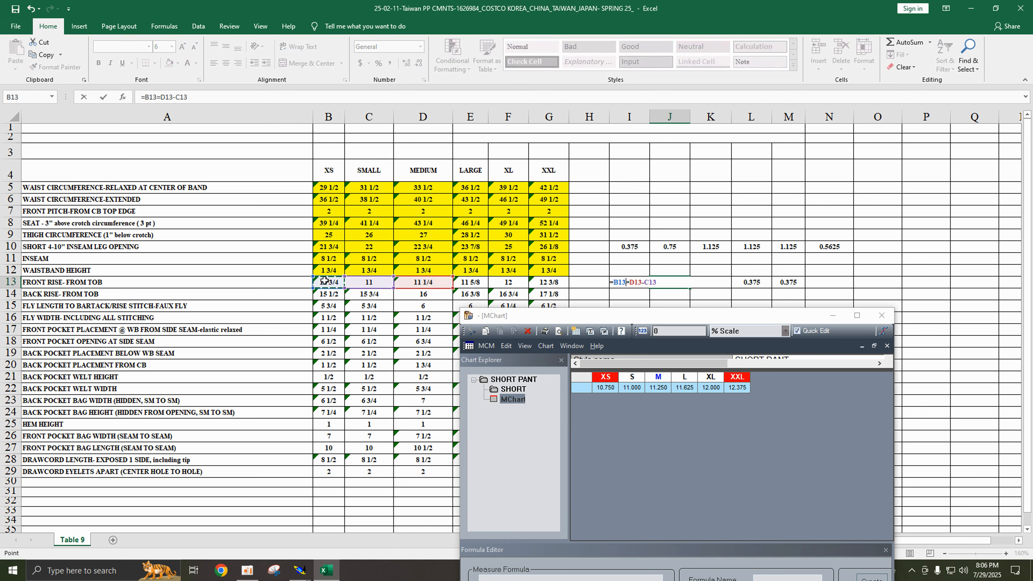
click(387, 284)
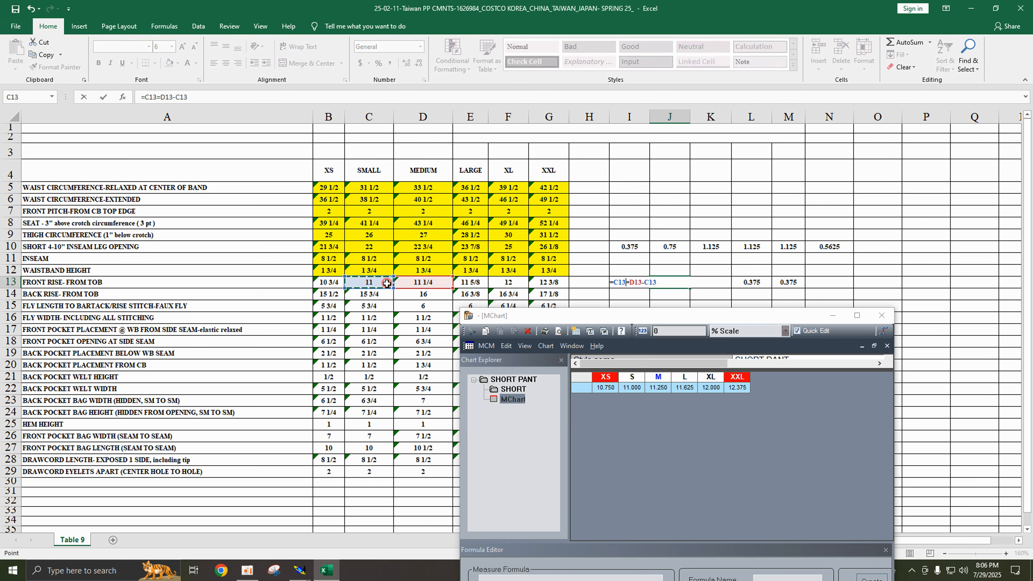
click(427, 282)
click(464, 283)
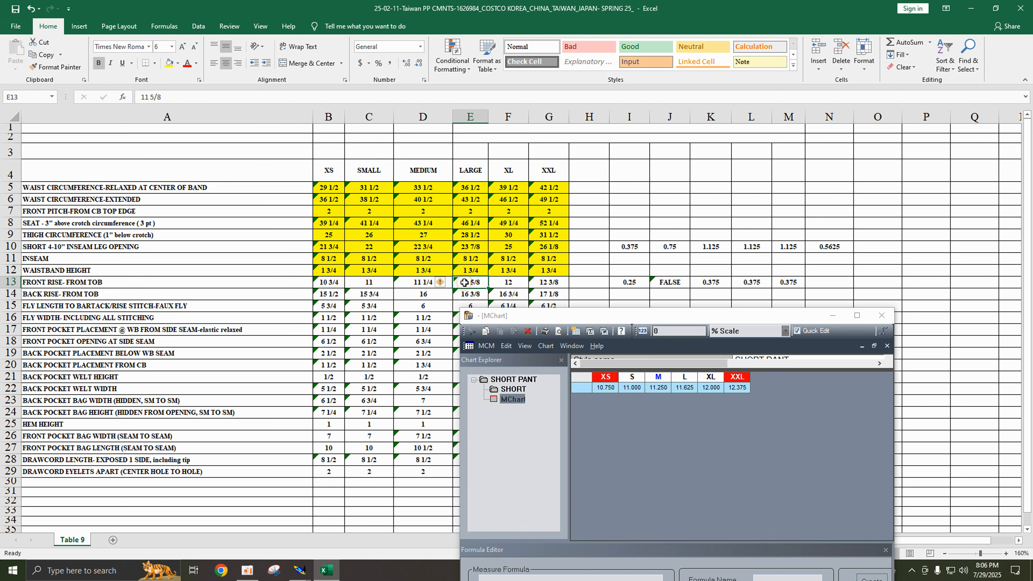
click(521, 284)
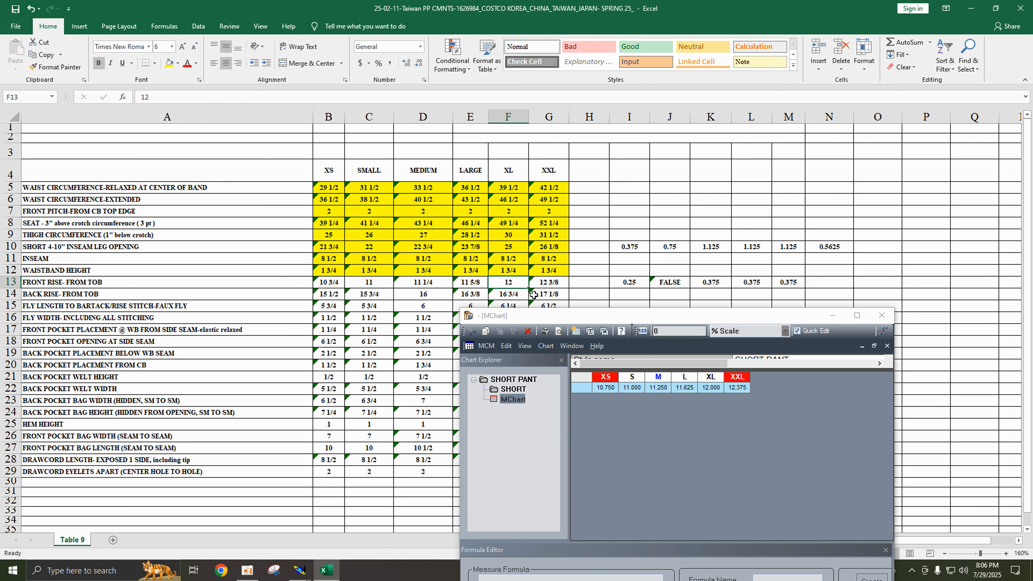
click(542, 285)
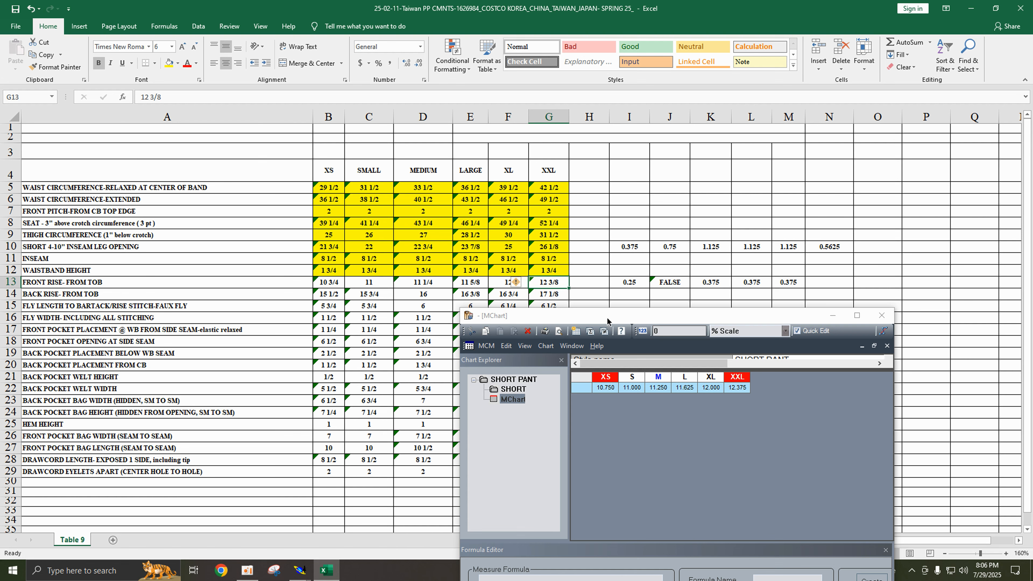
click(983, 10)
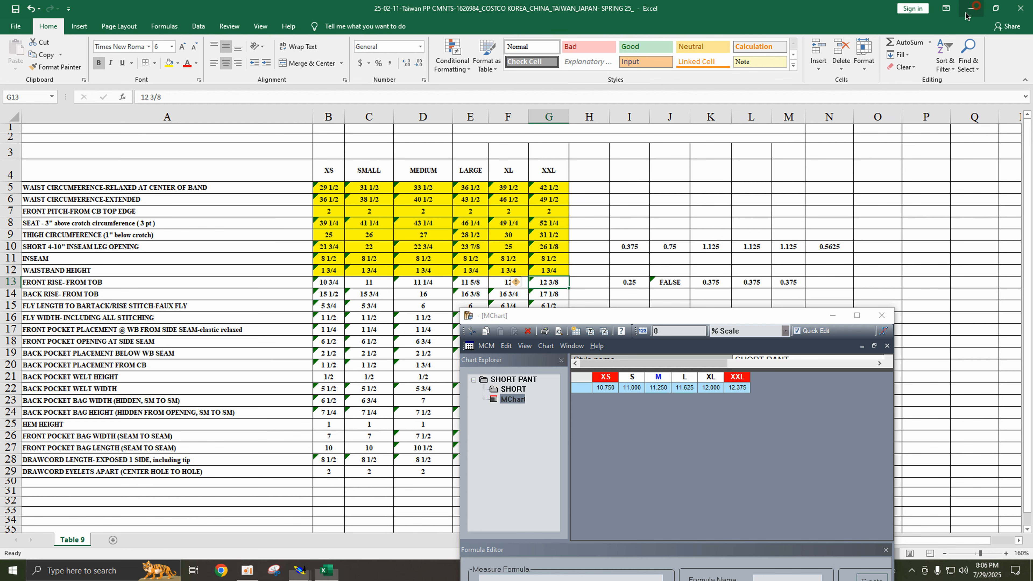
- Move the measurement chart aside and place a developed point on the front rise curve, starting from the crotch tip
drag(649, 320, 388, 531)
click(375, 401)
key(Delete)
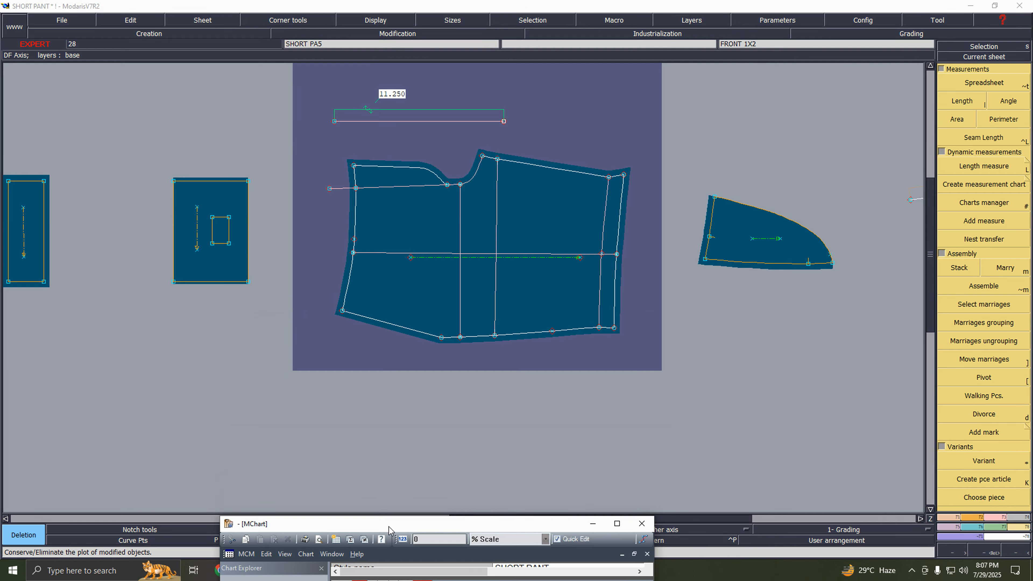
key(shift+d)
click(482, 156)
click(478, 168)
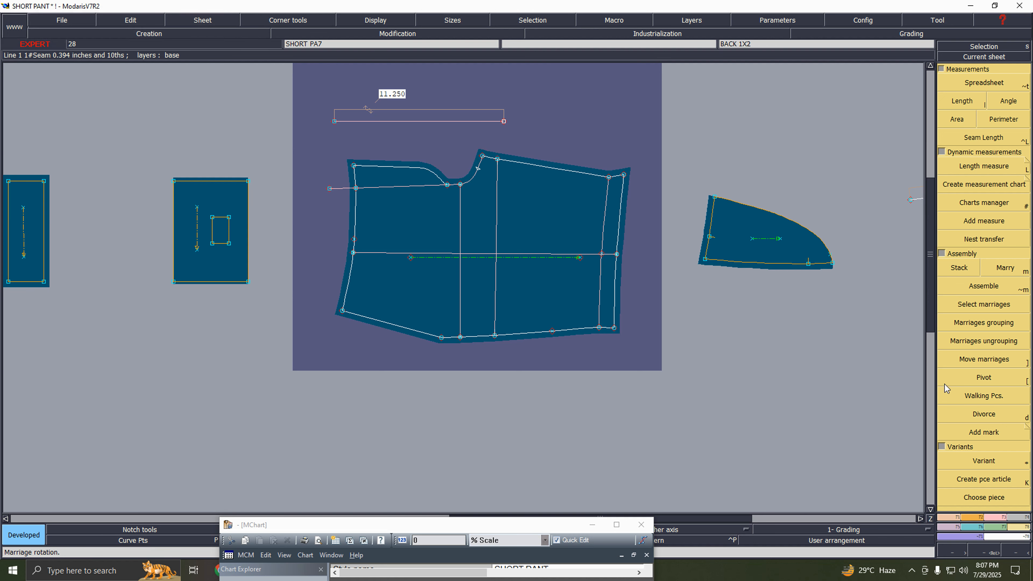
- Constrain the developed point on the front rise by the reference line's 11.250 inch length measure
key(F3)
click(984, 369)
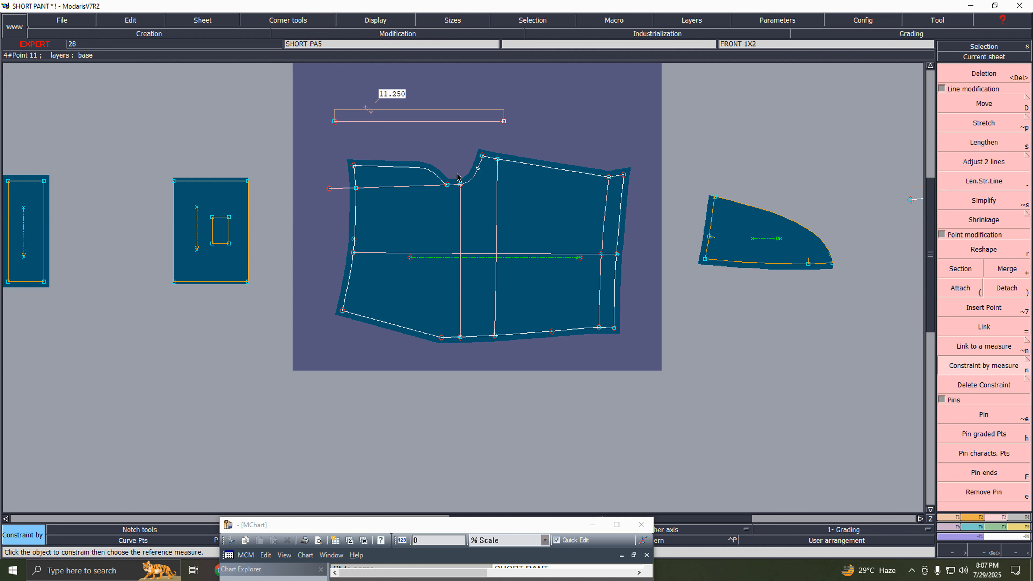
click(478, 169)
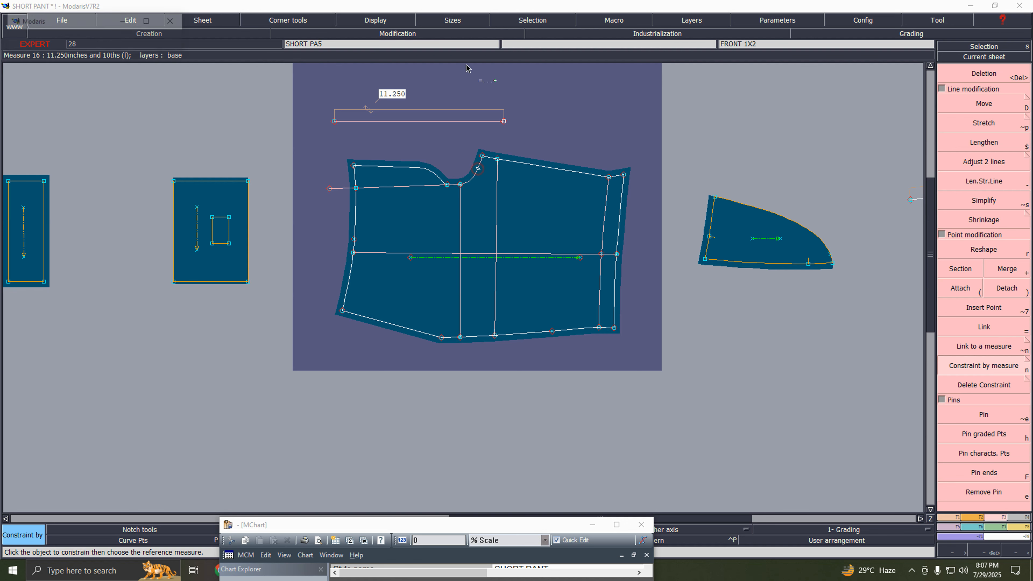
click(451, 111)
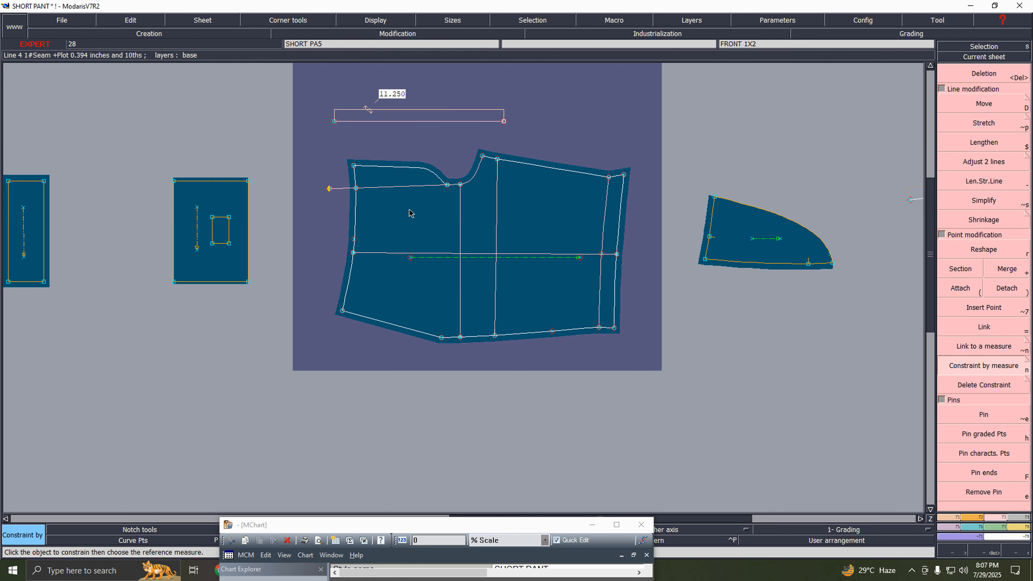
- Examine closely how the constrained point aligns with the outer waist end of the front rise line
key(Return)
drag(294, 158, 392, 221)
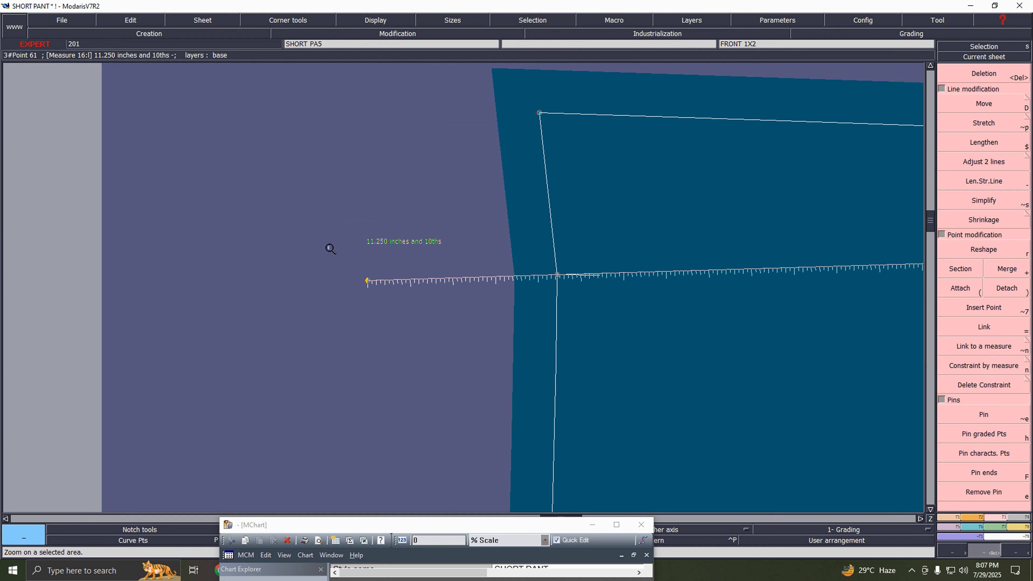
drag(302, 239, 425, 316)
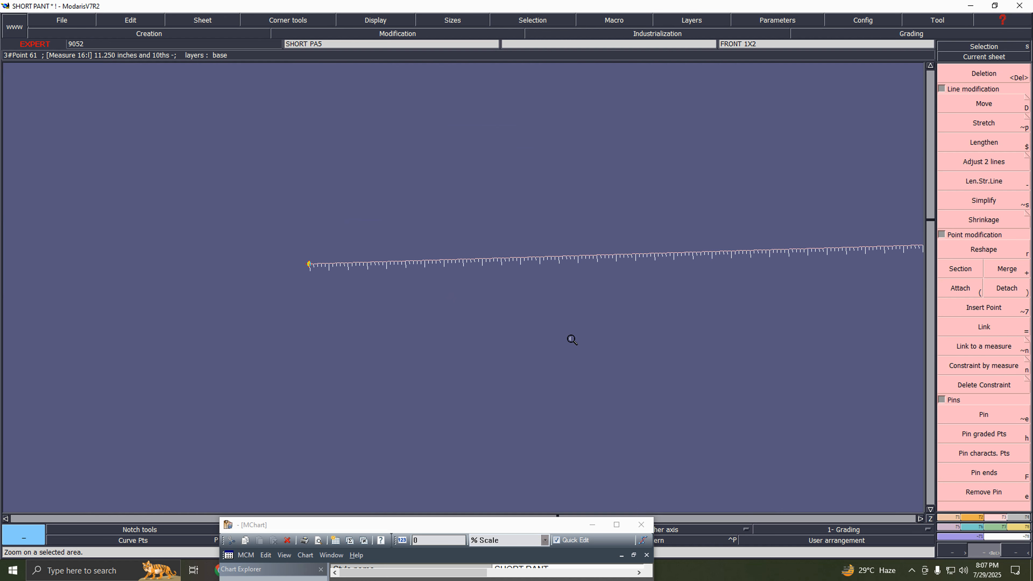
drag(270, 255, 408, 306)
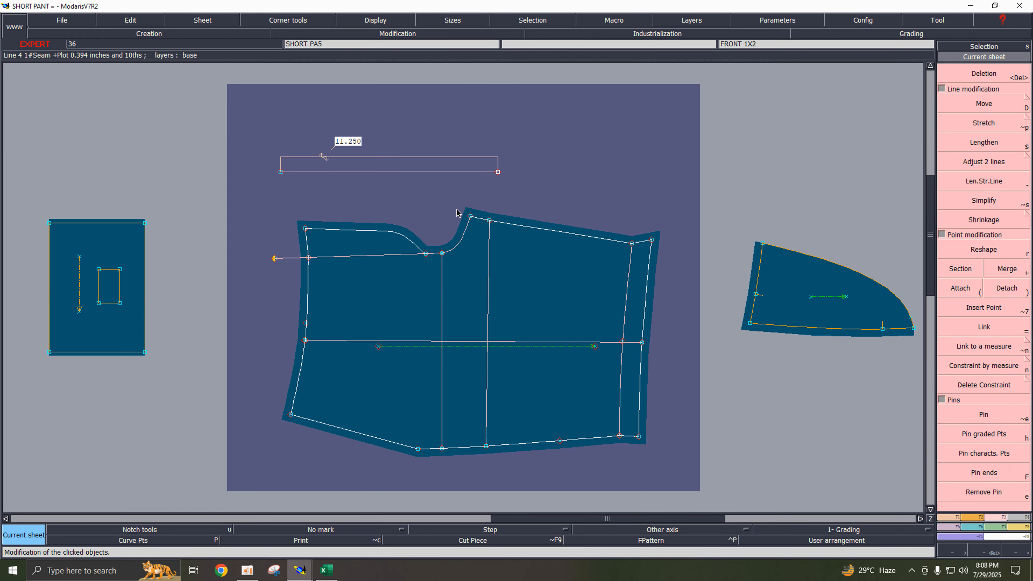
key(Return)
drag(246, 216, 342, 300)
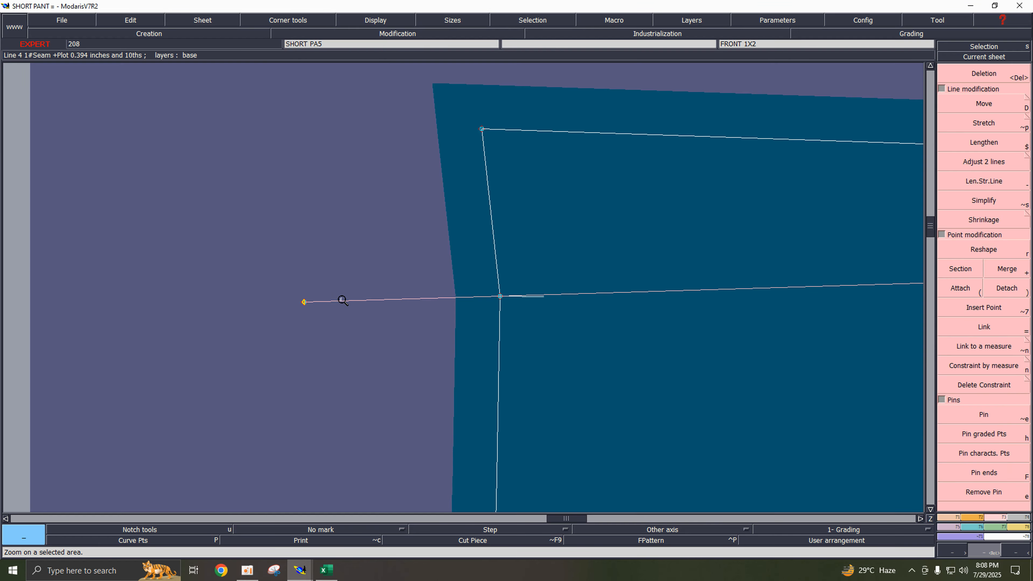
drag(280, 288, 339, 323)
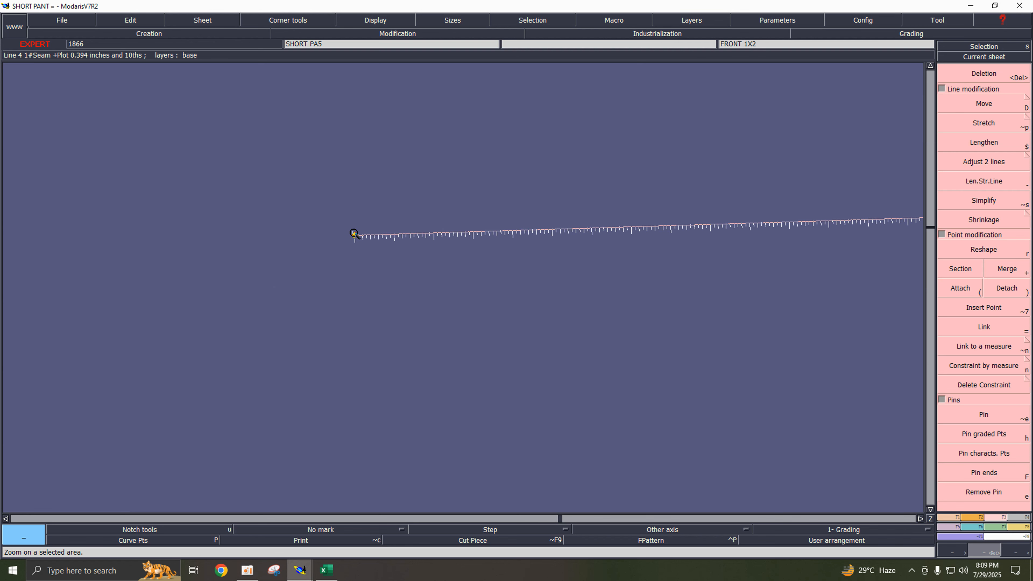
- Select the point at the front rise line's outer end, start the X grading report, and display the FRONT piece's size nest
drag(354, 234, 405, 277)
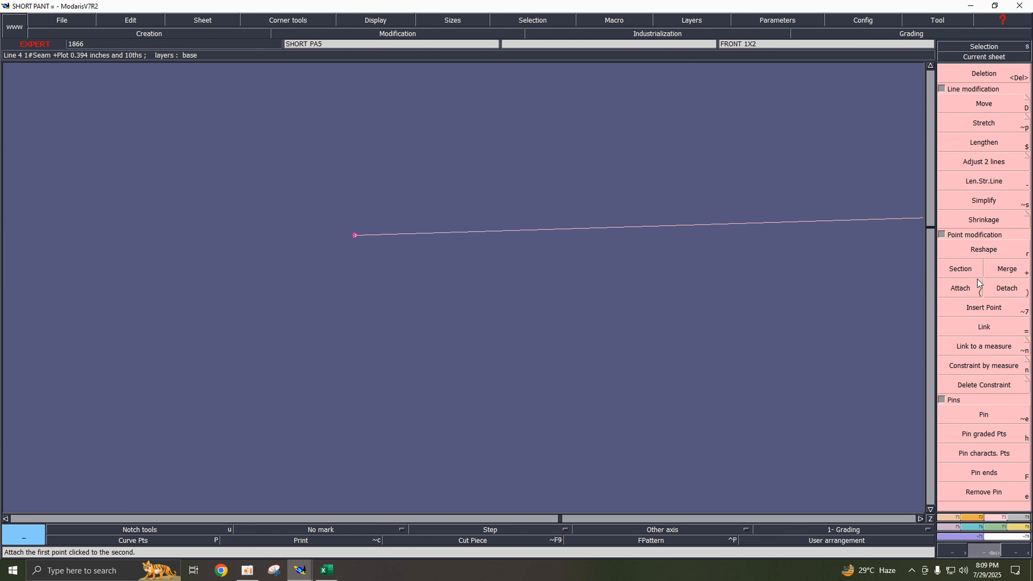
key(F6)
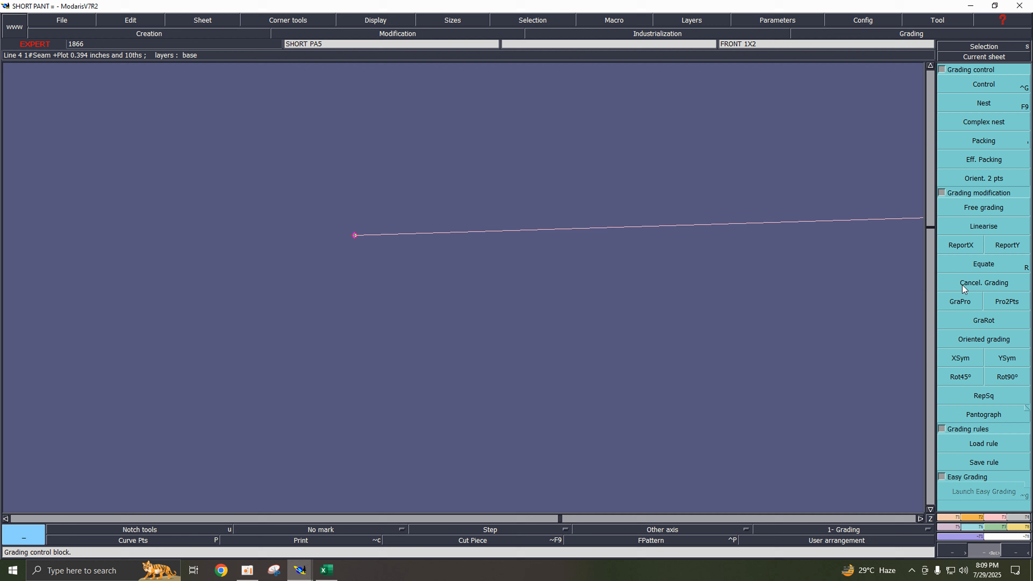
click(961, 249)
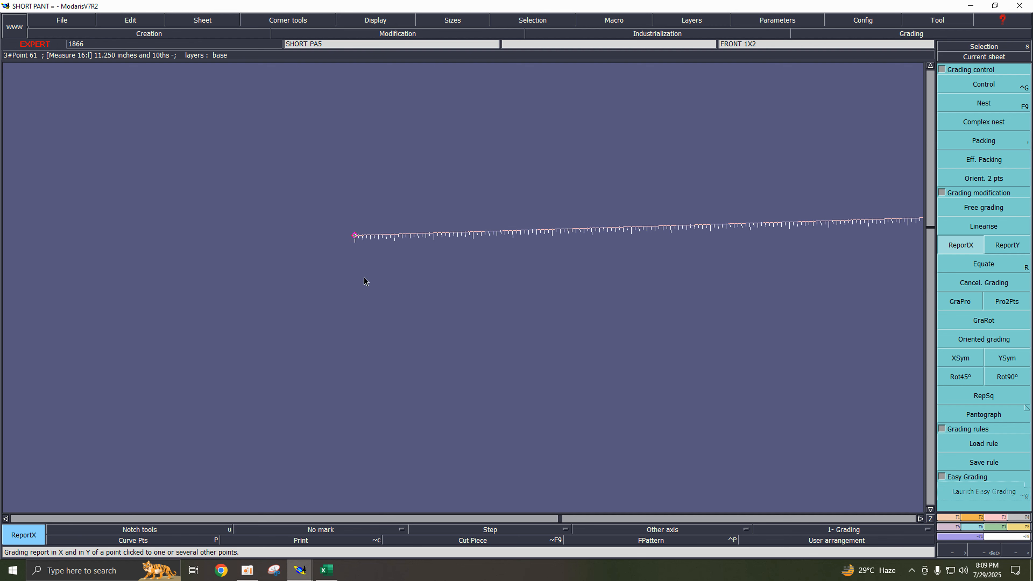
key(F9)
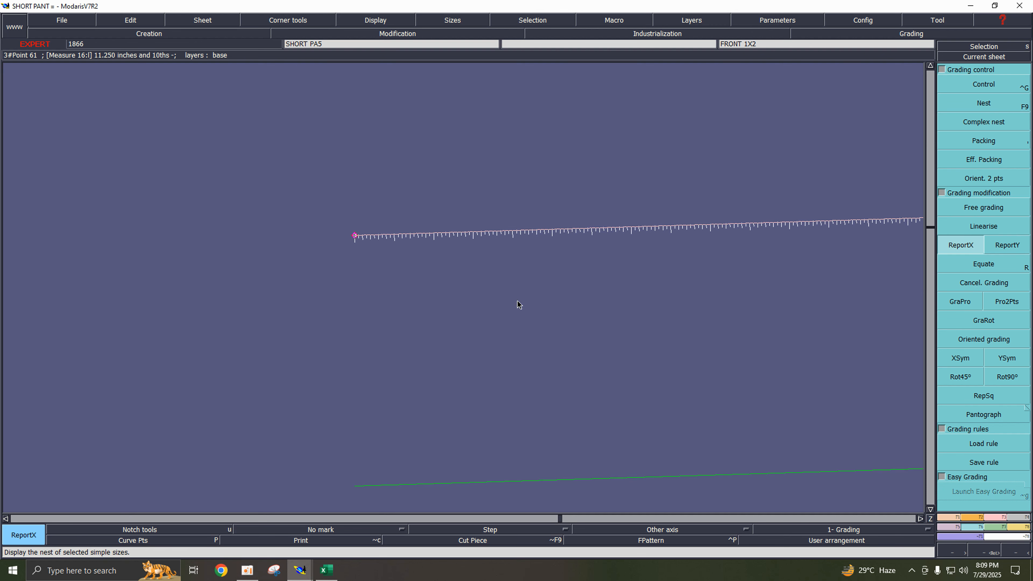
key(Home)
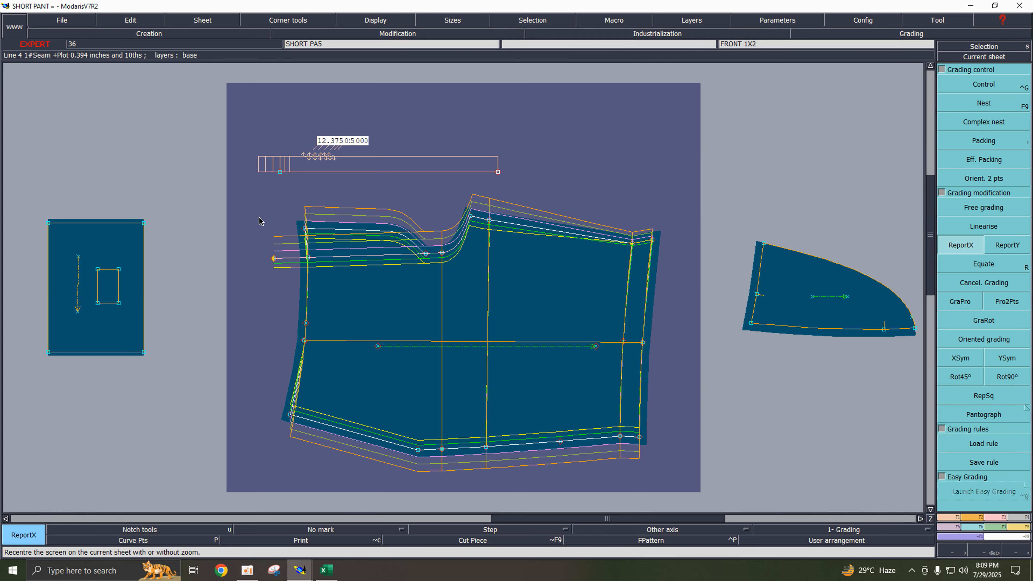
- Report the X grading of the measure-constrained point to the adjacent outer end point of the front rise line
key(F10)
key(F11)
key(F9)
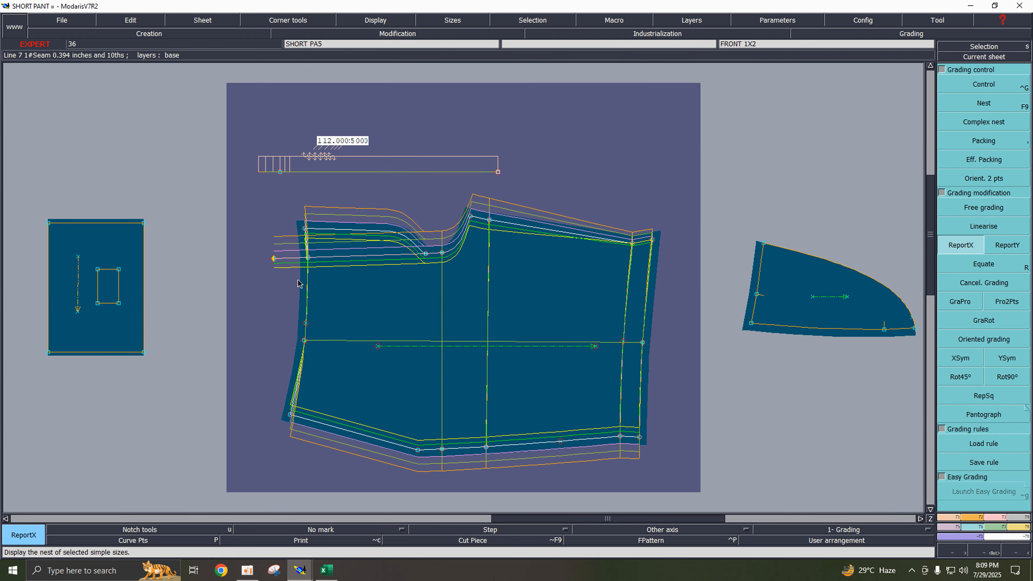
key(z)
drag(243, 229, 356, 292)
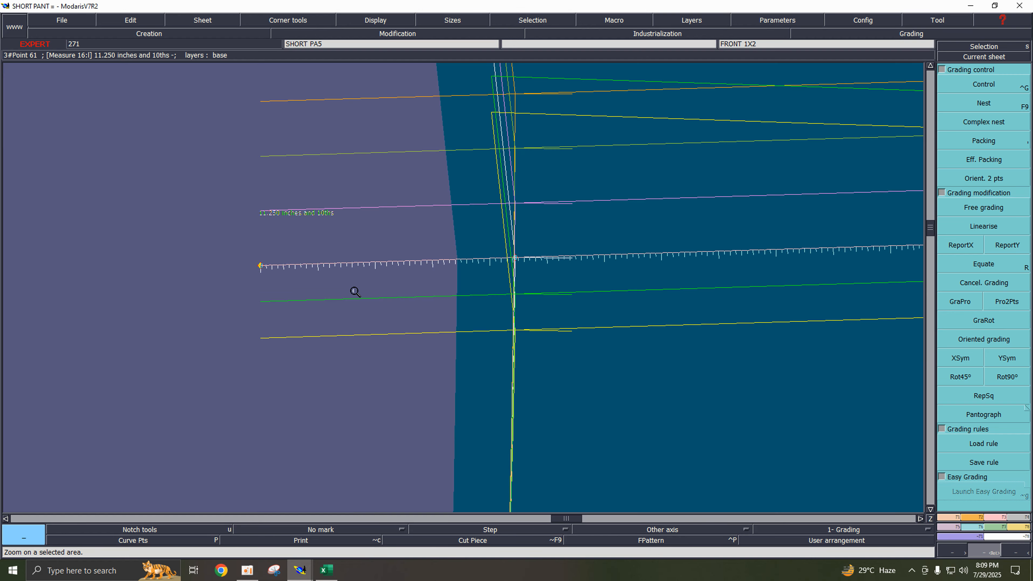
drag(242, 241, 351, 314)
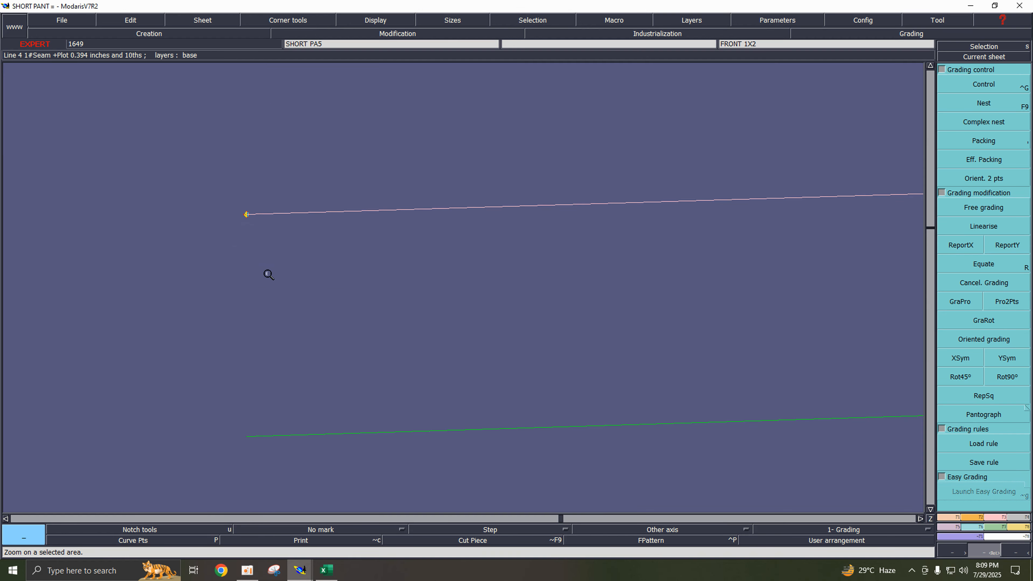
drag(223, 195, 318, 260)
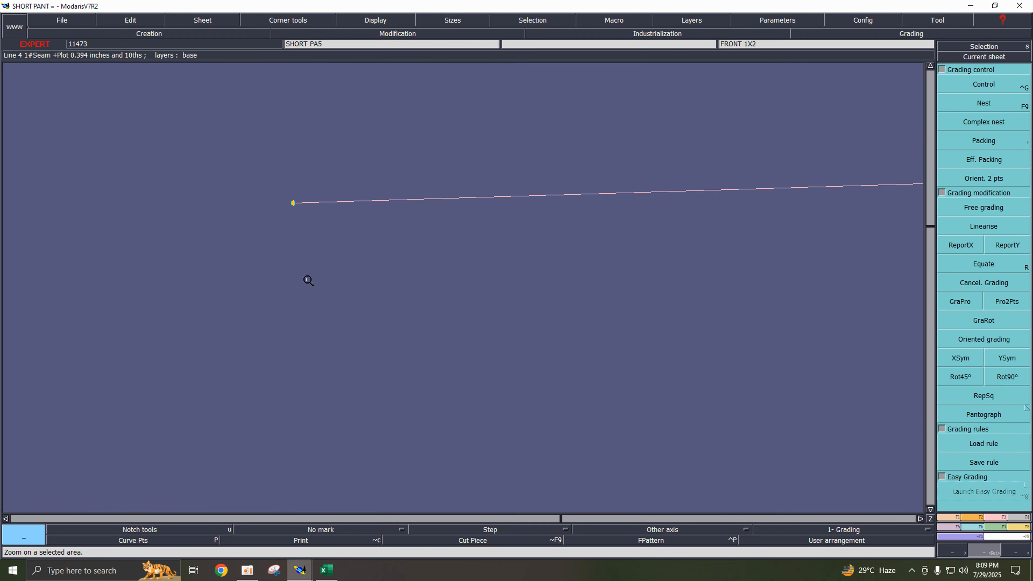
drag(274, 193, 323, 229)
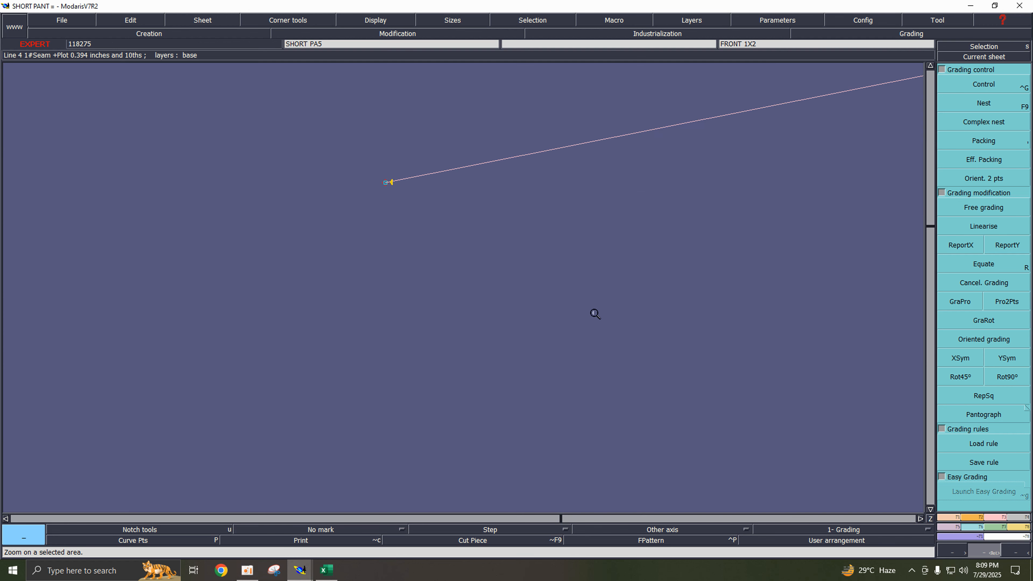
click(961, 246)
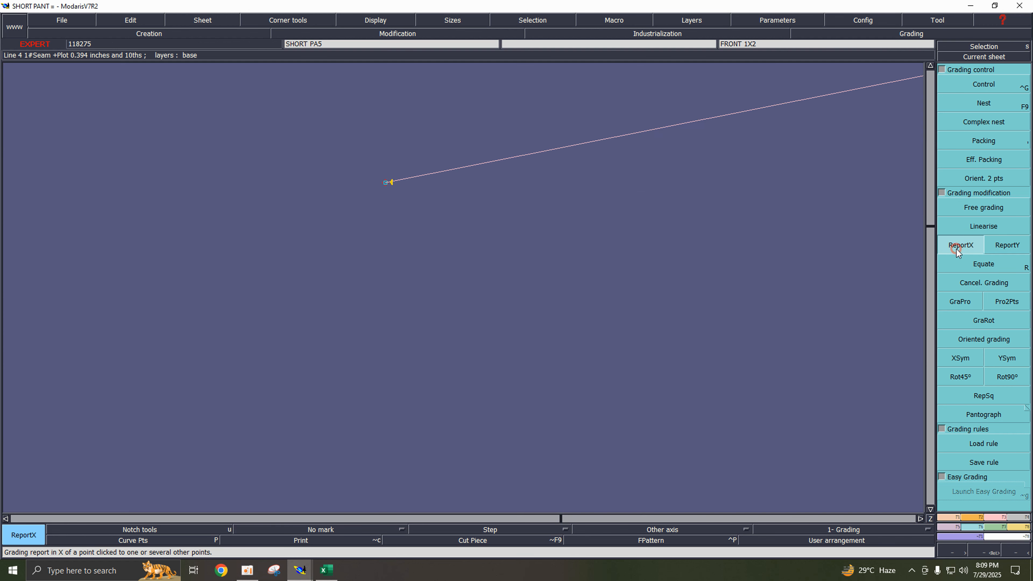
click(385, 184)
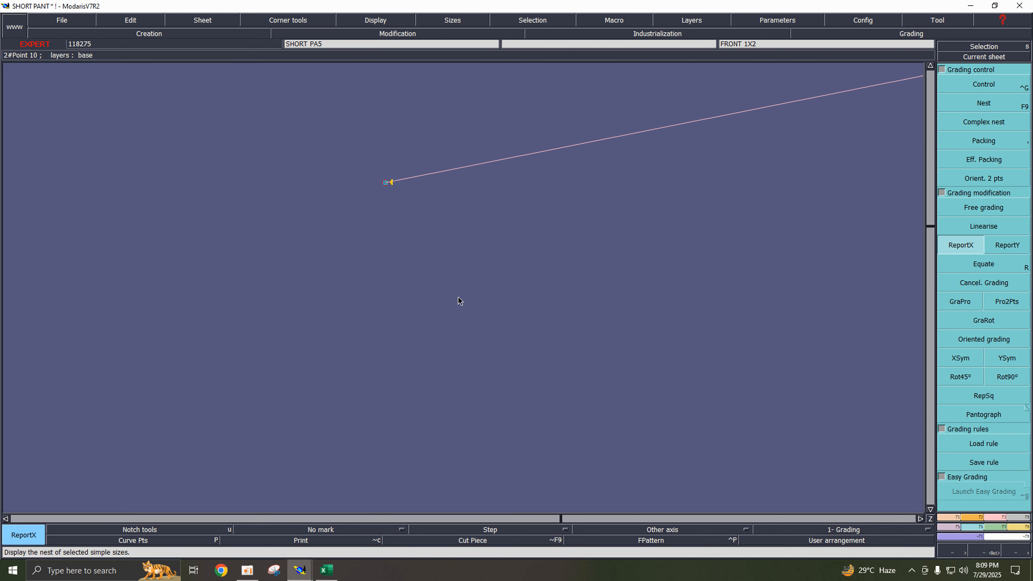
- Apply the front rise end's graded X values to the centre front waist point and the fly extension's waist corner using ReportX
key(Home)
key(Return)
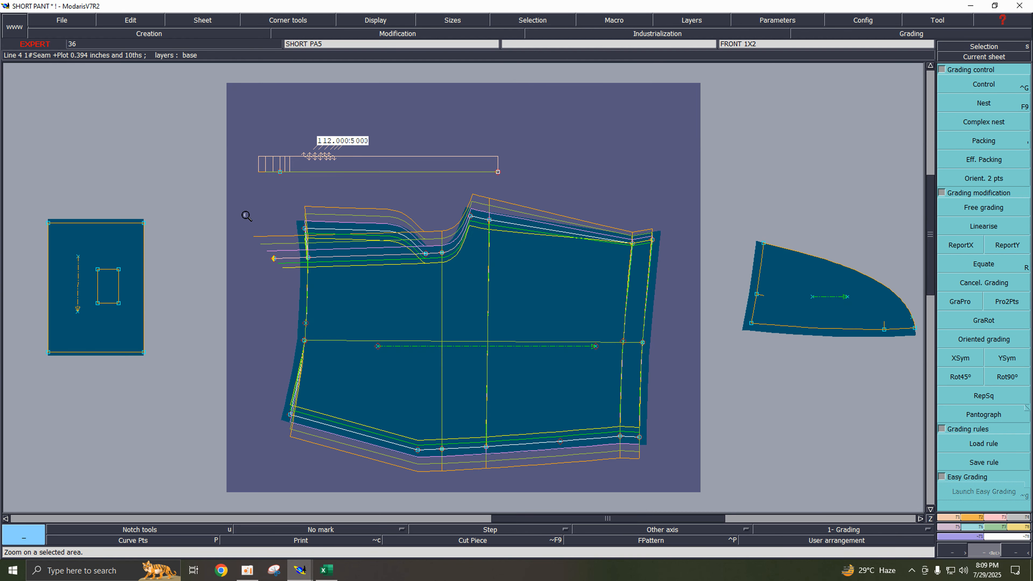
click(482, 324)
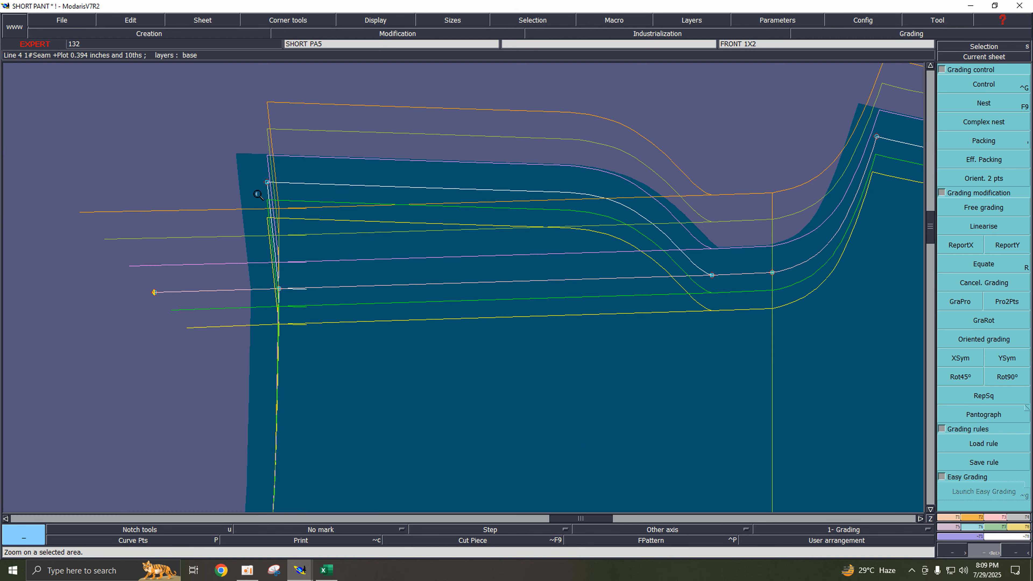
drag(243, 152, 412, 404)
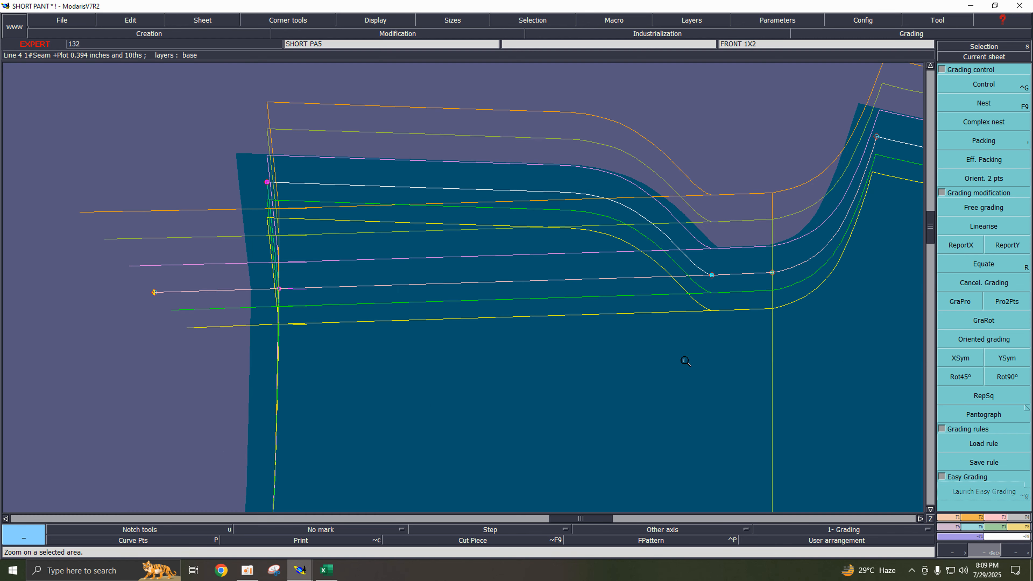
click(944, 247)
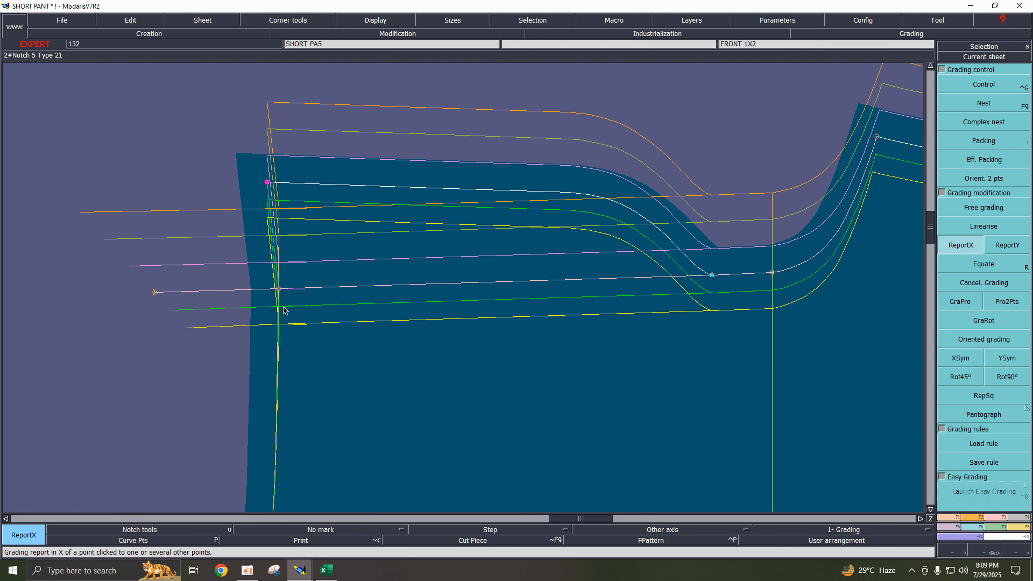
click(280, 289)
click(280, 289)
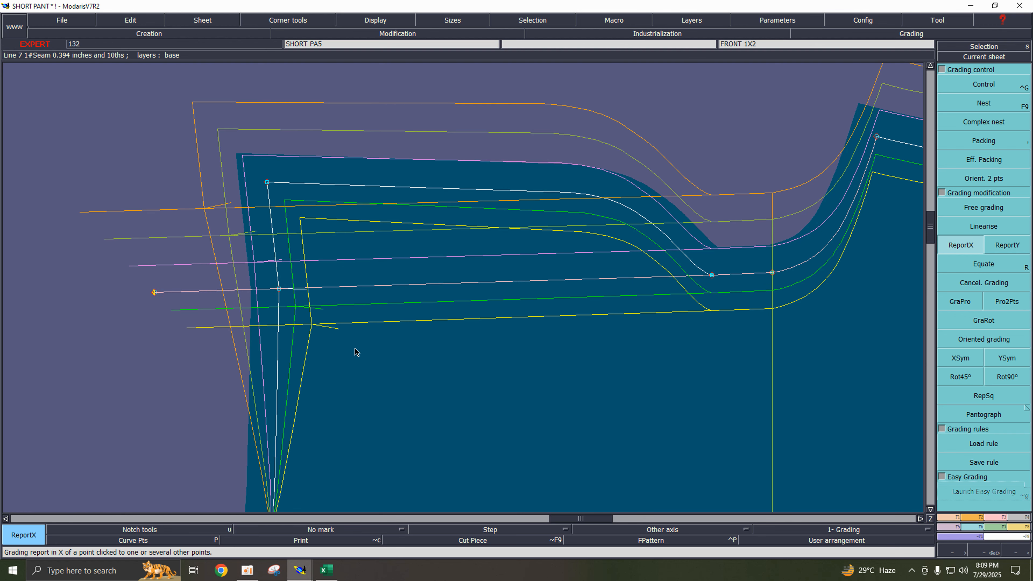
- Measure the front rise with a dynamic length measure and compare its sizes with the reference measure in the measurement chart
key(Home)
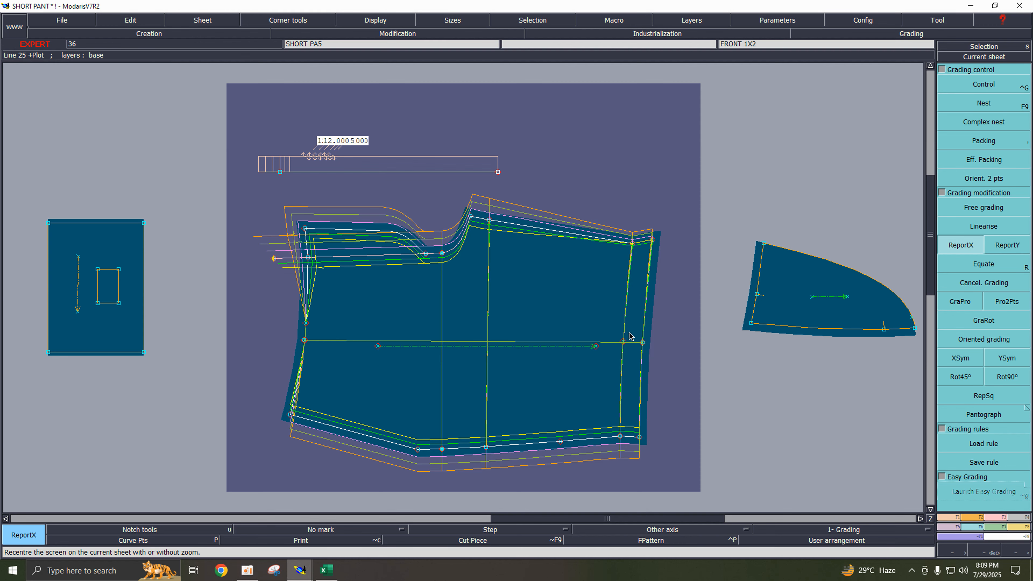
key(F8)
click(995, 202)
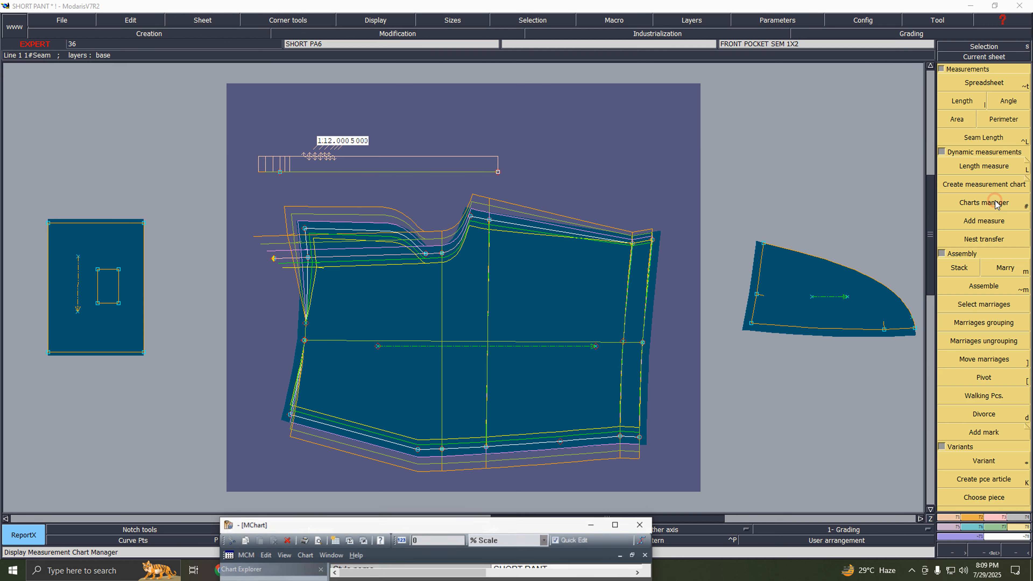
drag(405, 529, 389, 410)
key(F10)
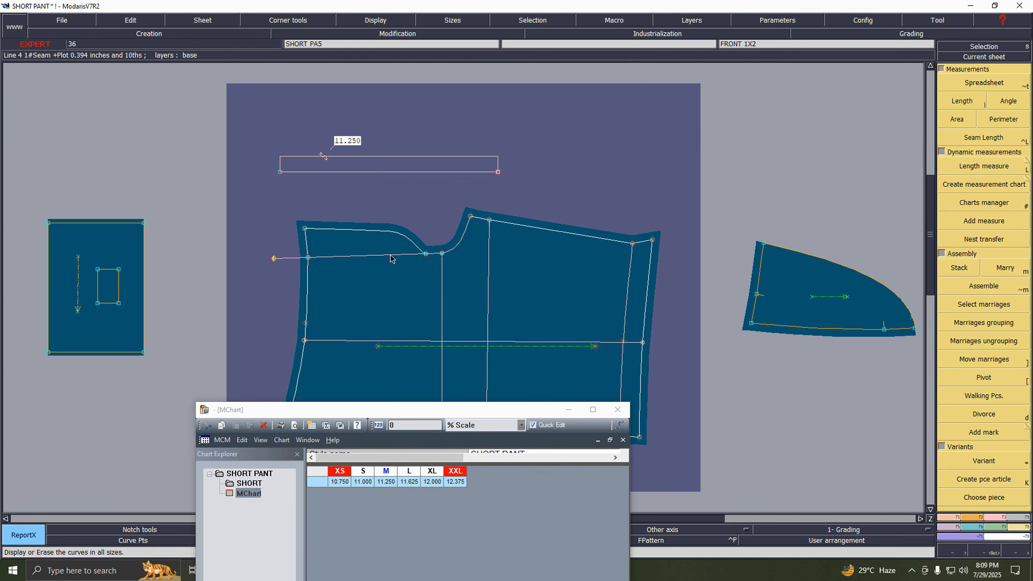
key(l)
click(383, 326)
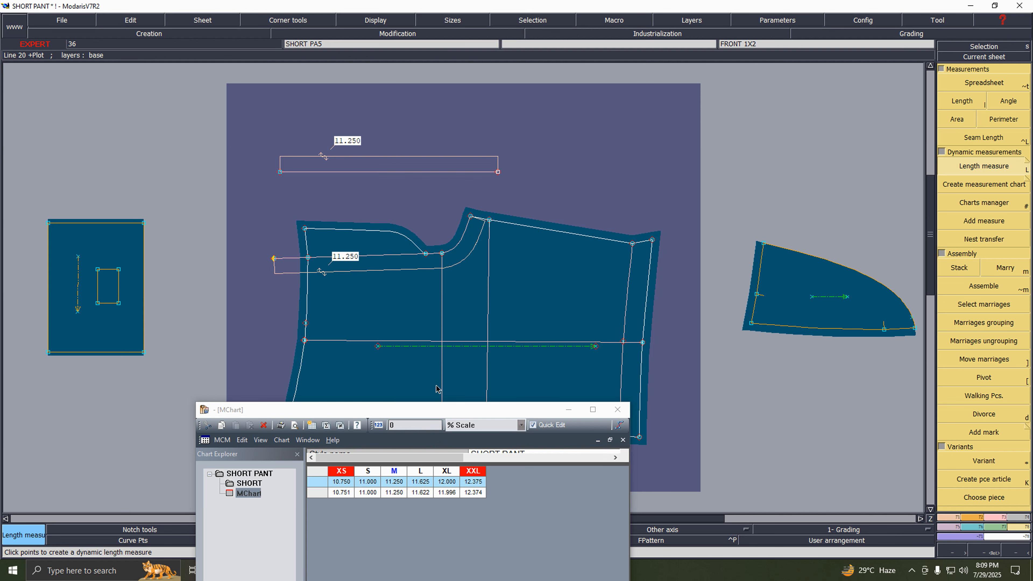
drag(488, 412, 478, 228)
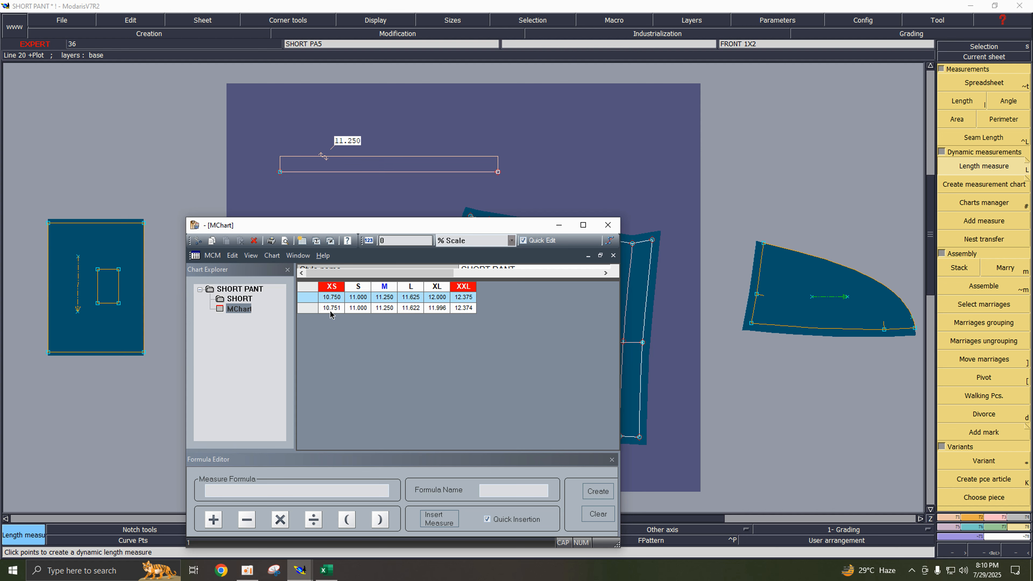
- Remove both measure rows from the chart and delete the length measure on the front rise
drag(306, 295, 308, 313)
key(Delete)
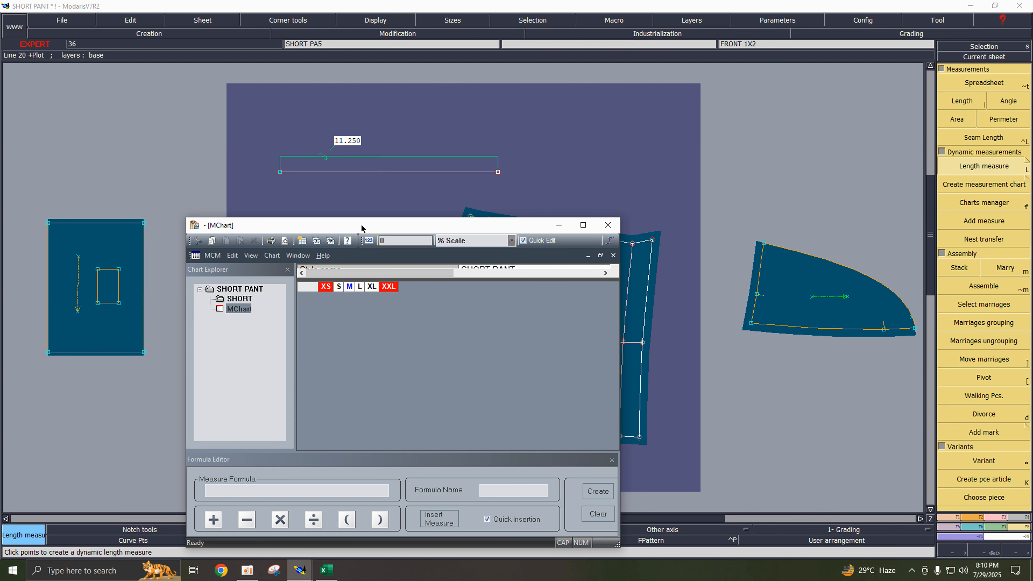
drag(363, 226, 307, 428)
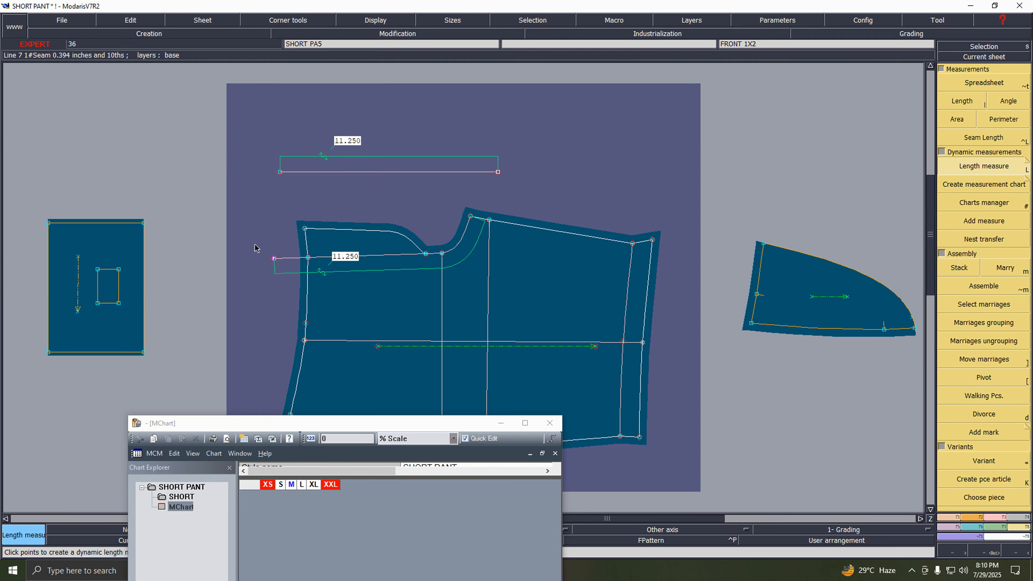
key(Delete)
click(293, 273)
- Delete the measure-constrained point at the front rise line's outer end, redisplay all sizes, and minimize the measurement chart
key(Return)
drag(257, 251, 303, 284)
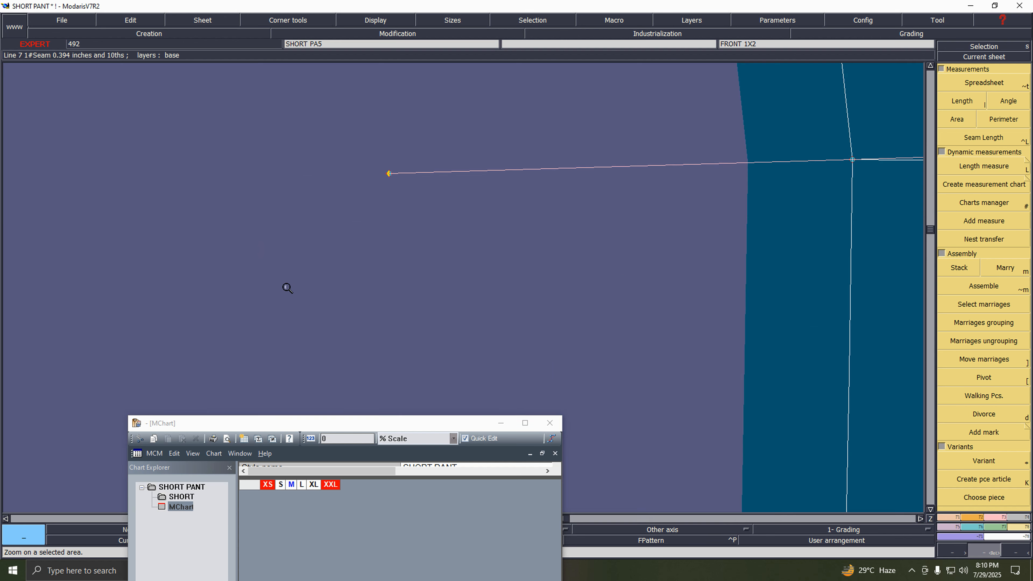
click(388, 174)
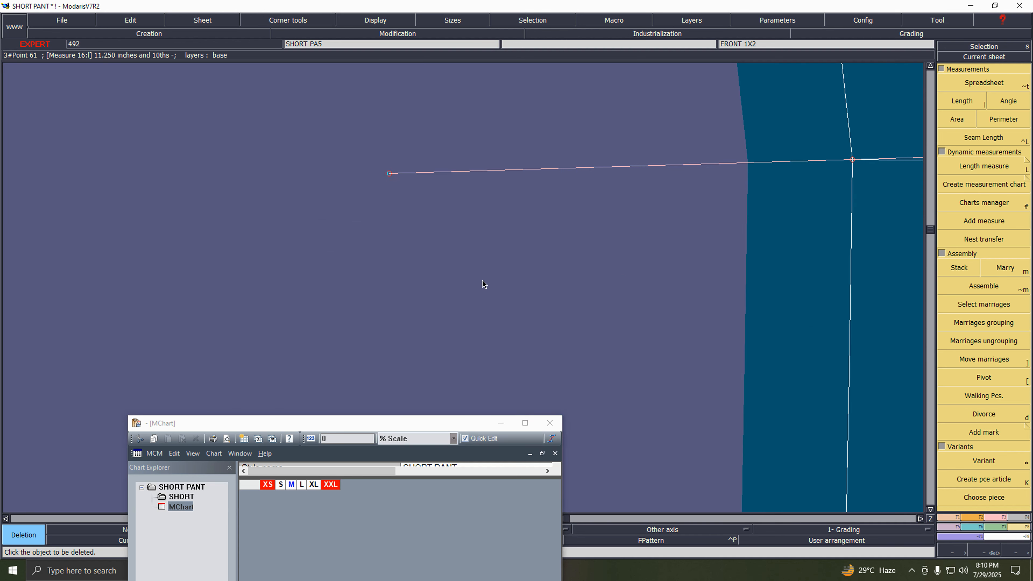
key(Home)
key(space)
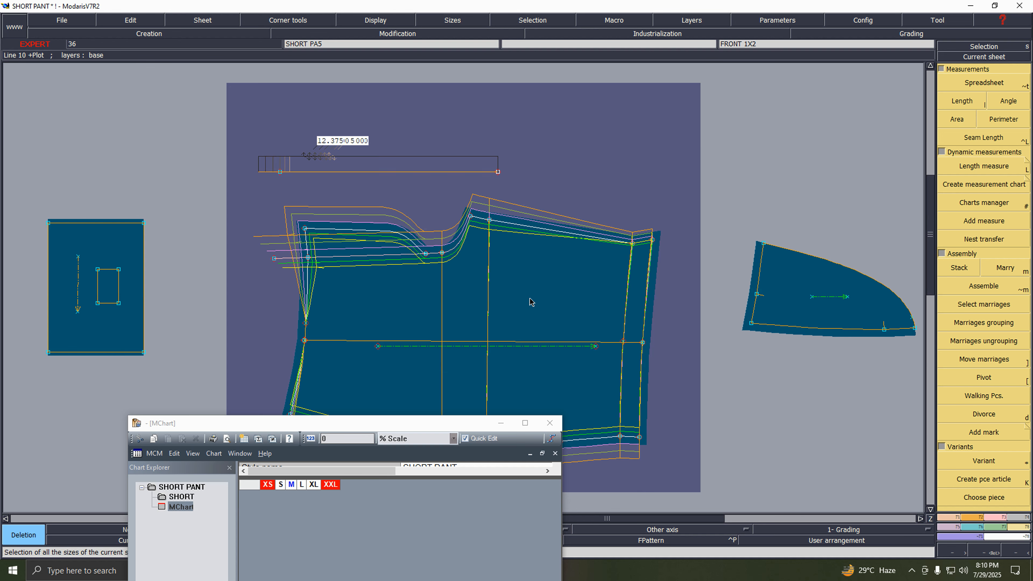
click(501, 423)
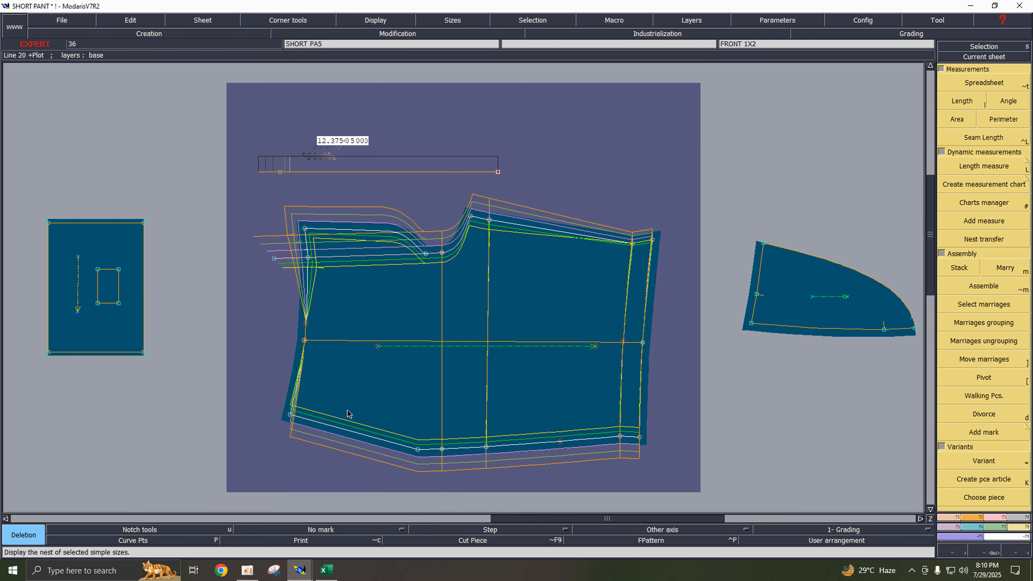
- Report the fly extension waist corner's X grading to the mid-waist point and the side seam waist corner
drag(264, 296, 363, 484)
click(1029, 282)
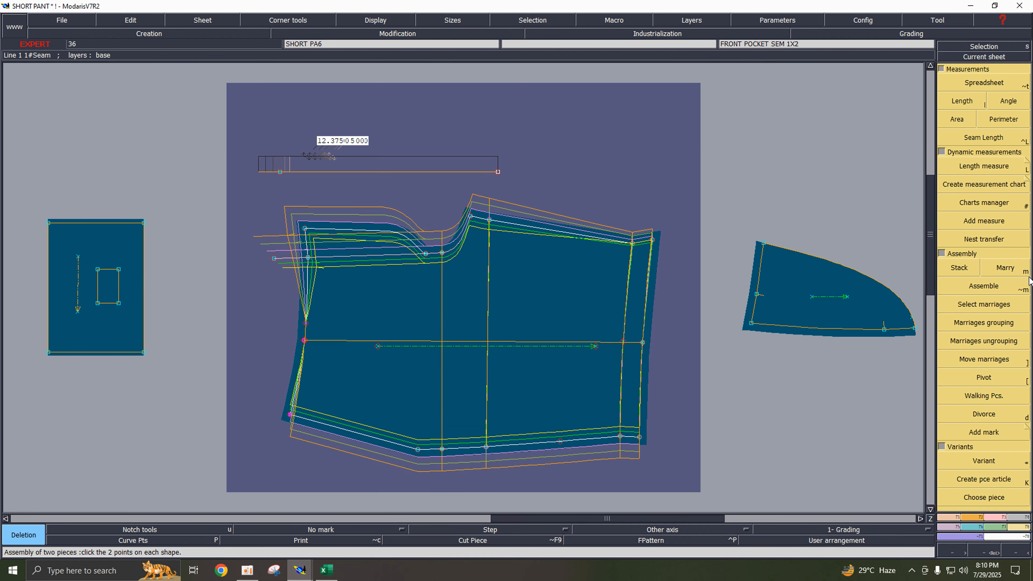
key(F6)
click(962, 248)
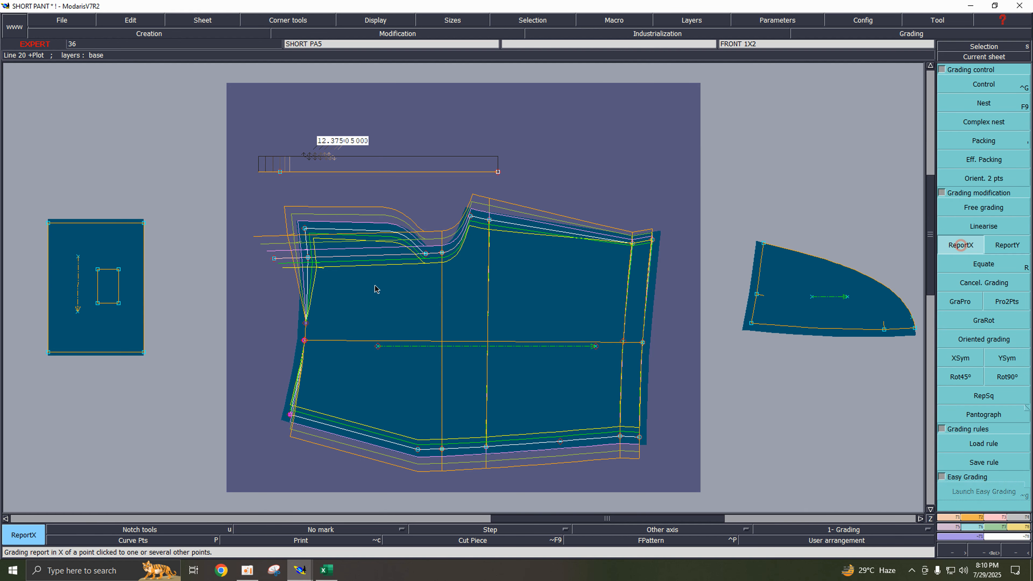
click(306, 229)
click(305, 340)
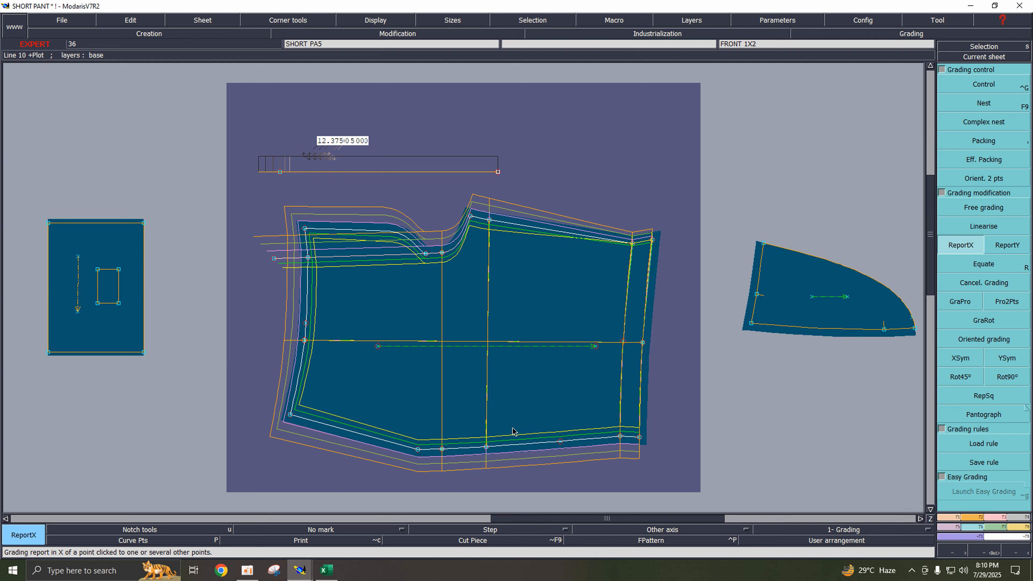
- Report the side waist corner's X grading to the hip point on the side seam and return to the base size
click(418, 449)
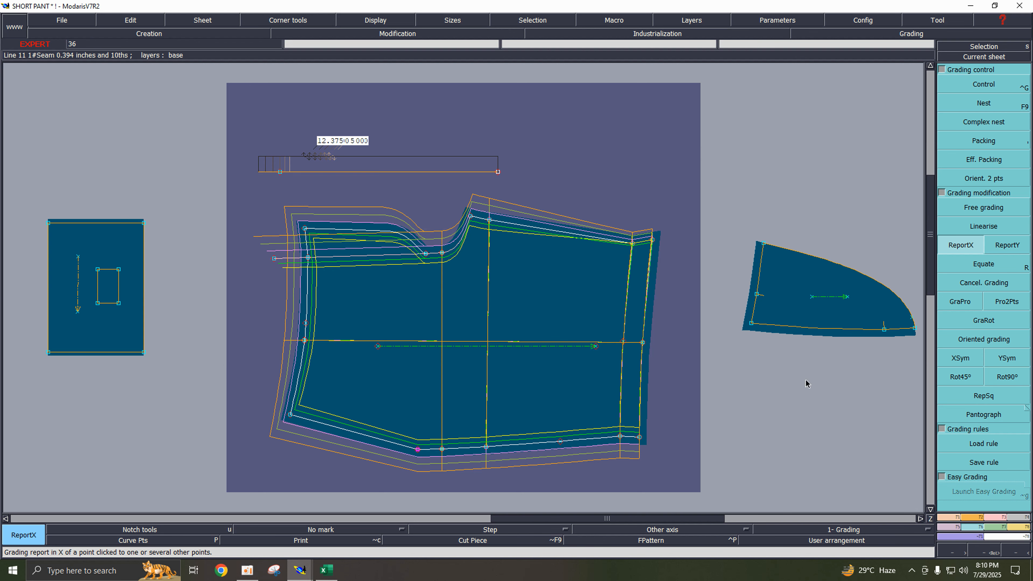
click(290, 415)
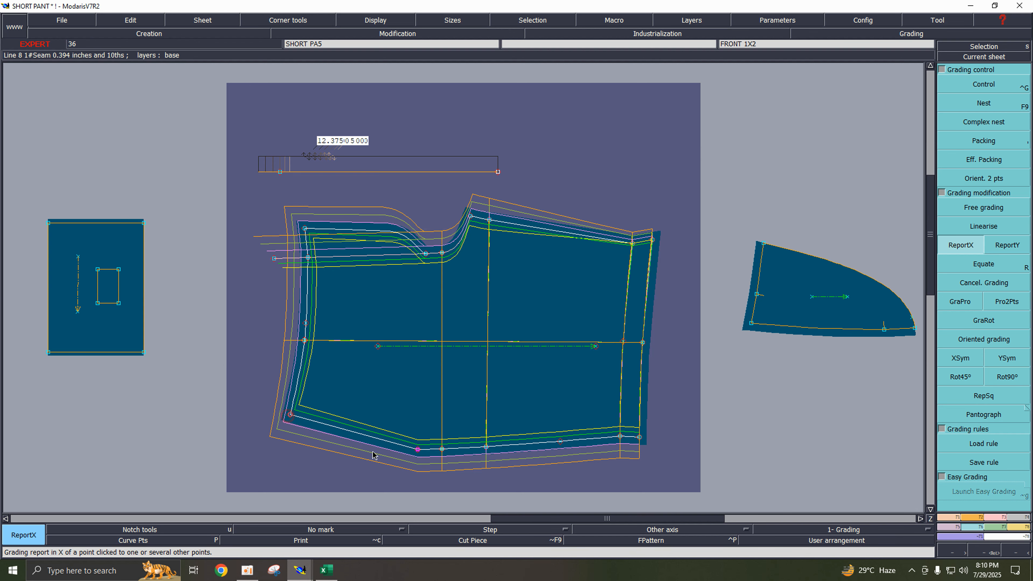
click(417, 450)
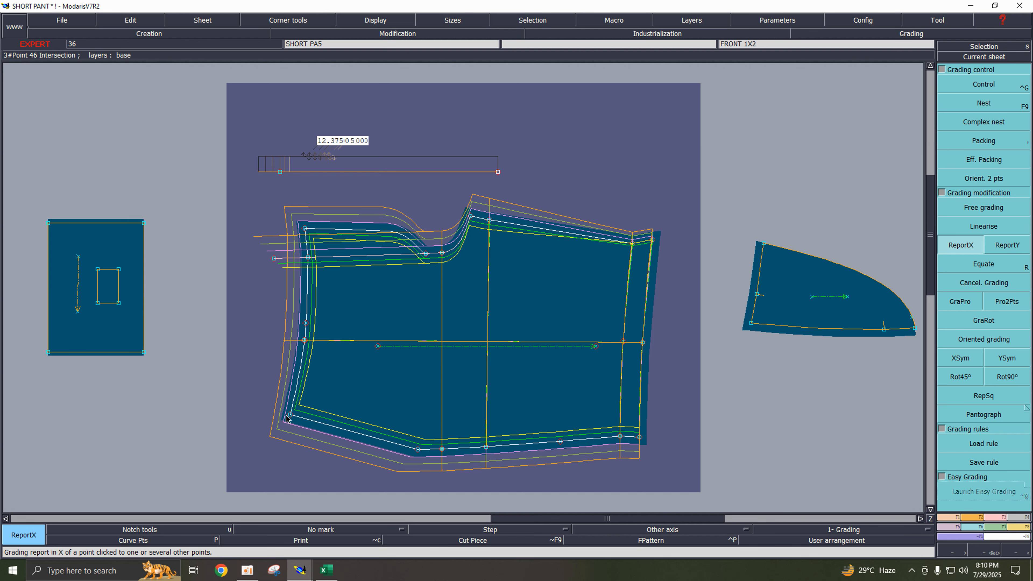
key(F9)
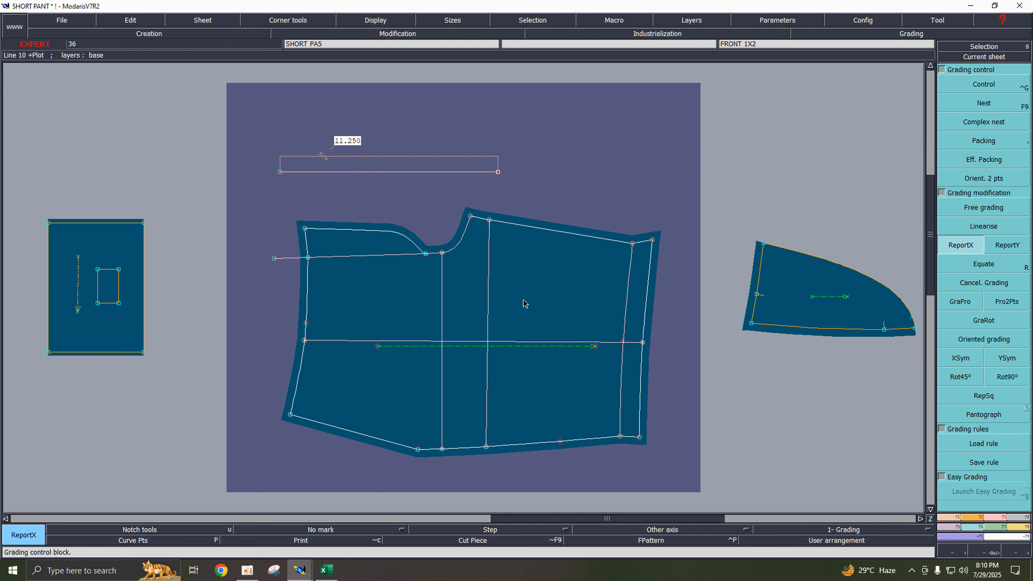
- Trim the front rise extension to the waistline with Adjust 2 lines, and delete the reference line and its leftover end points
click(398, 33)
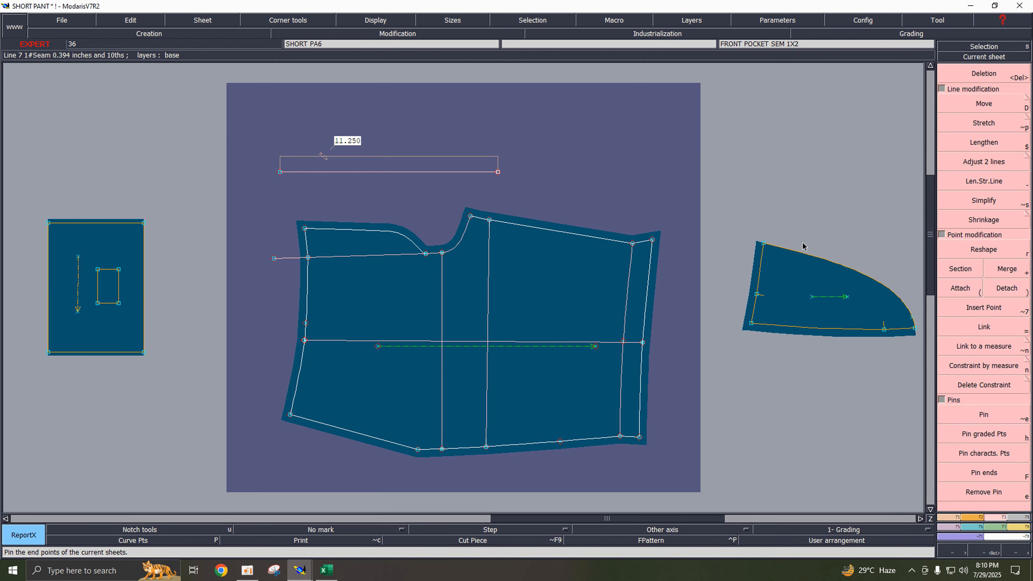
click(999, 164)
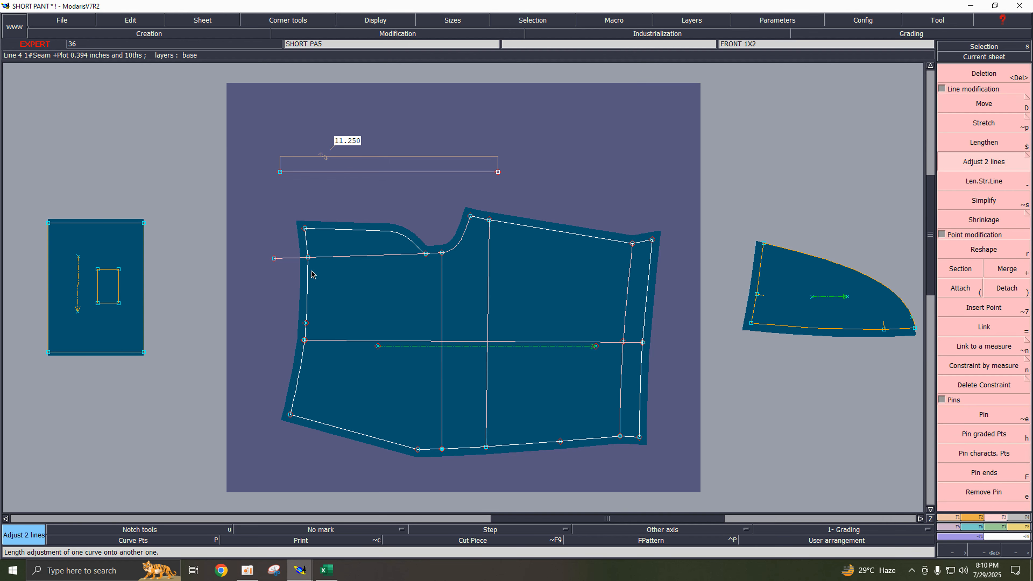
key(Delete)
click(359, 174)
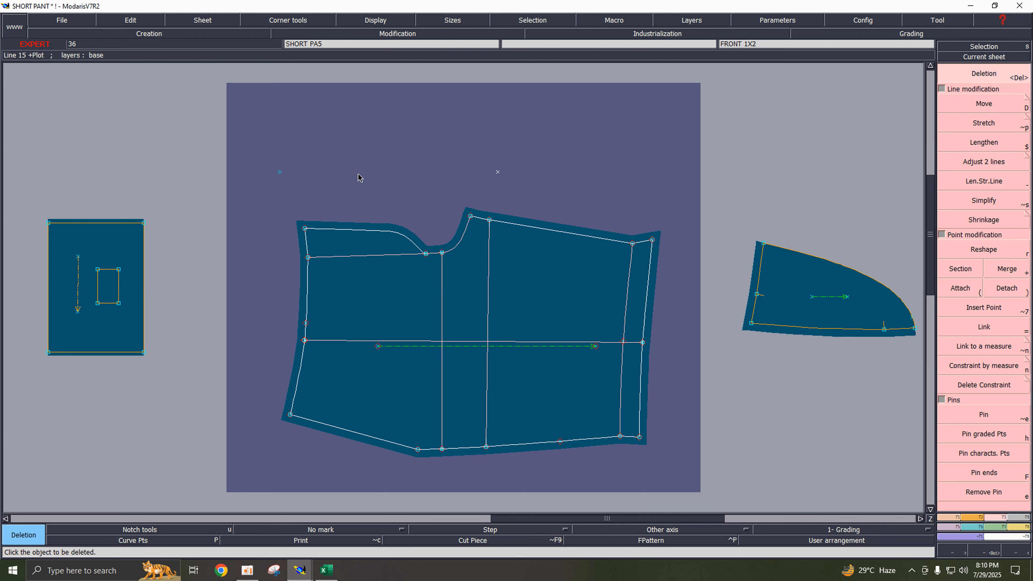
drag(249, 147, 542, 199)
click(498, 174)
- Display the front in all sizes and report the centre front waist corner's X grading to the fly curve's lower end point
key(F11)
key(Return)
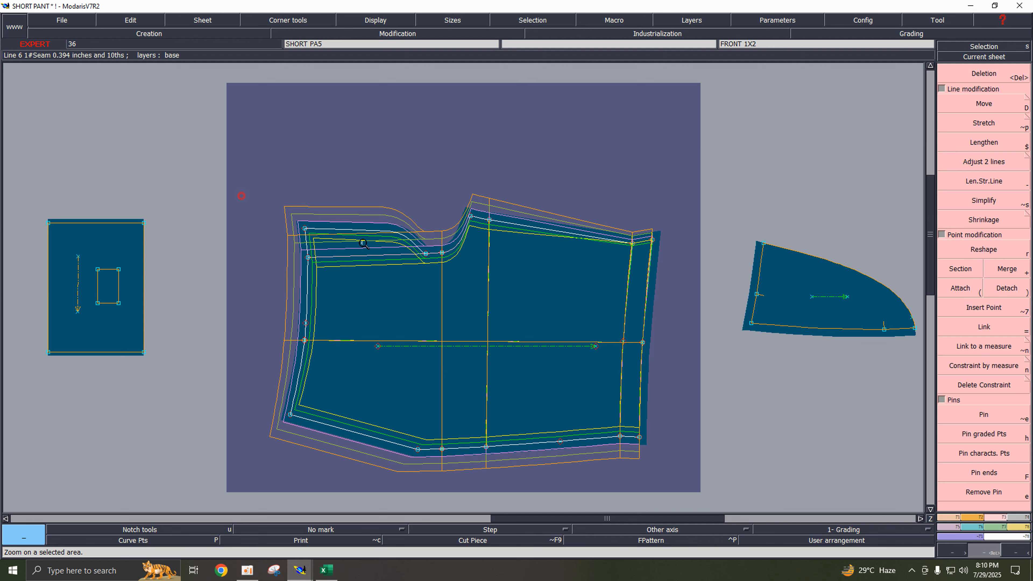
drag(241, 196, 522, 317)
click(951, 275)
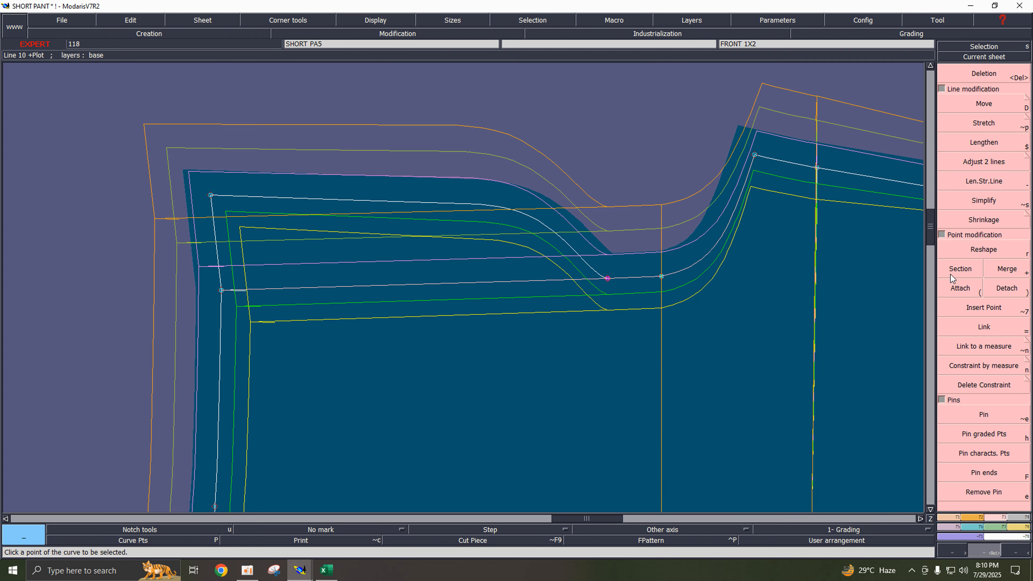
key(F6)
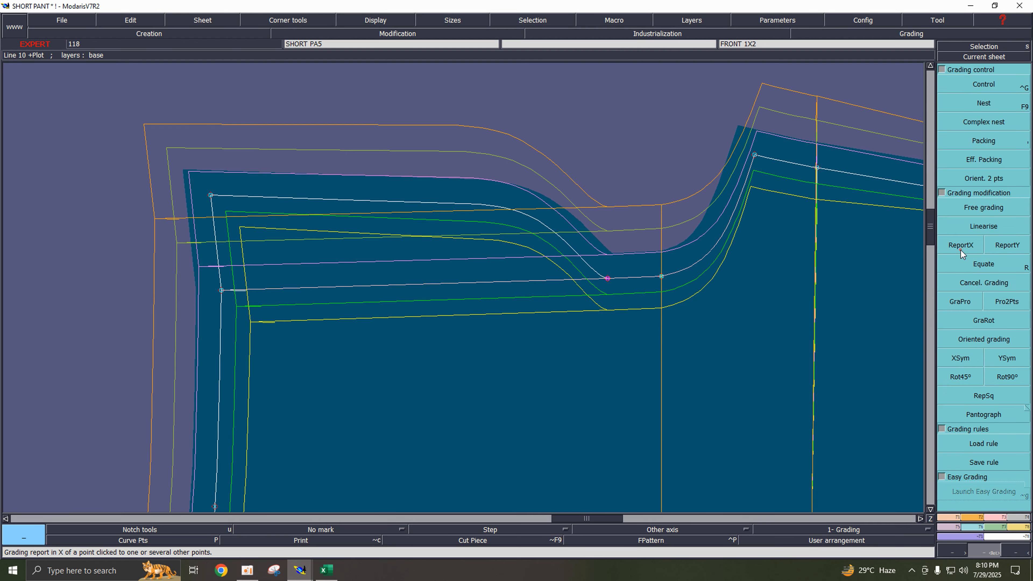
click(960, 250)
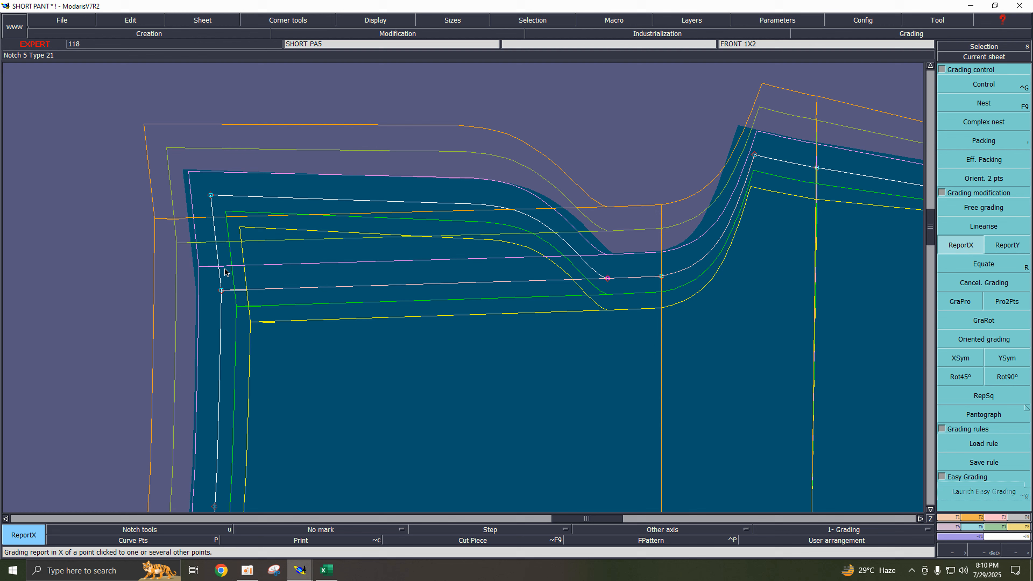
click(605, 280)
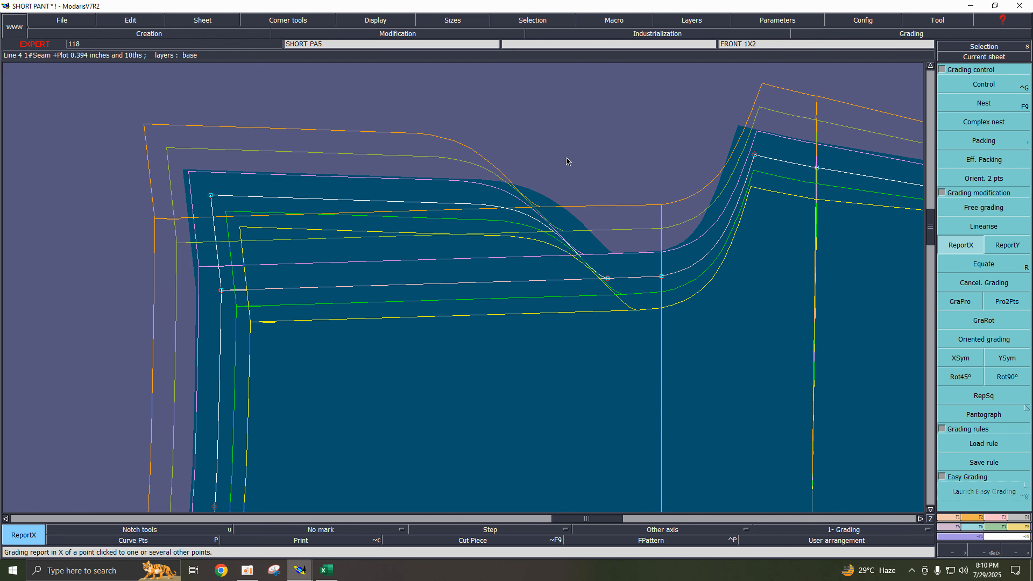
- Arrange all the sheets on the desk and save the short pant model over its existing files
key(Home)
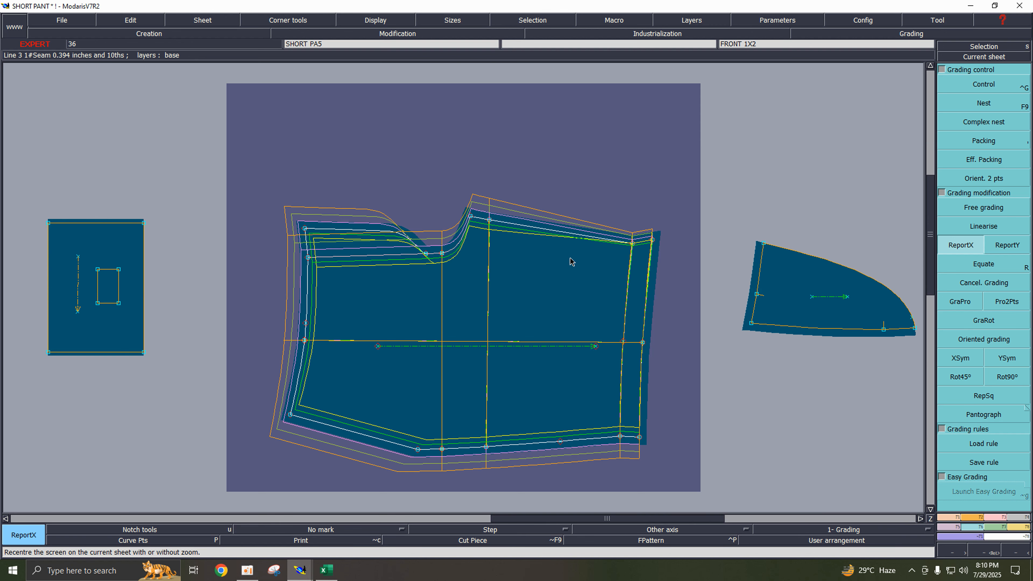
key(j)
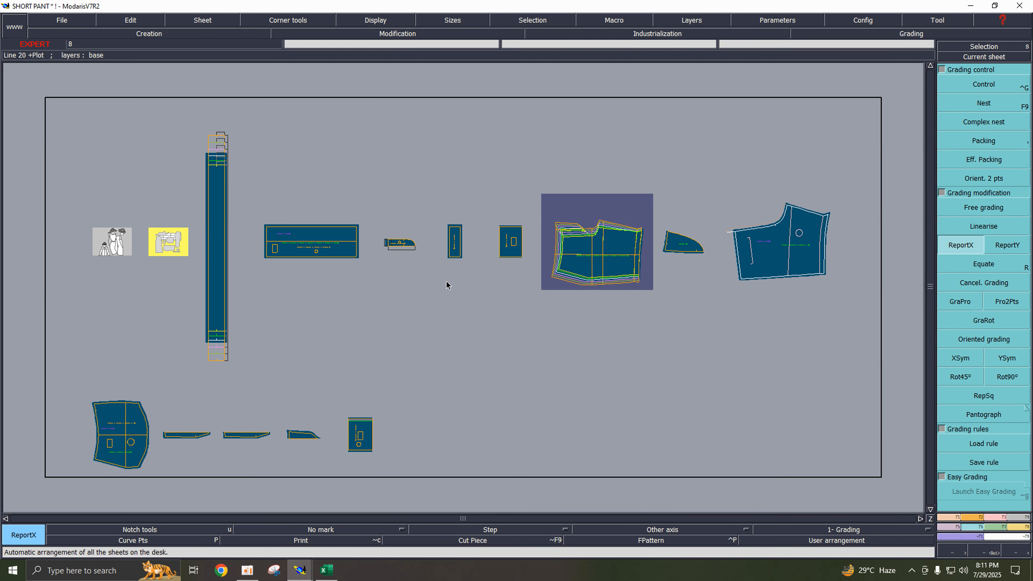
key(ctrl+s)
click(467, 347)
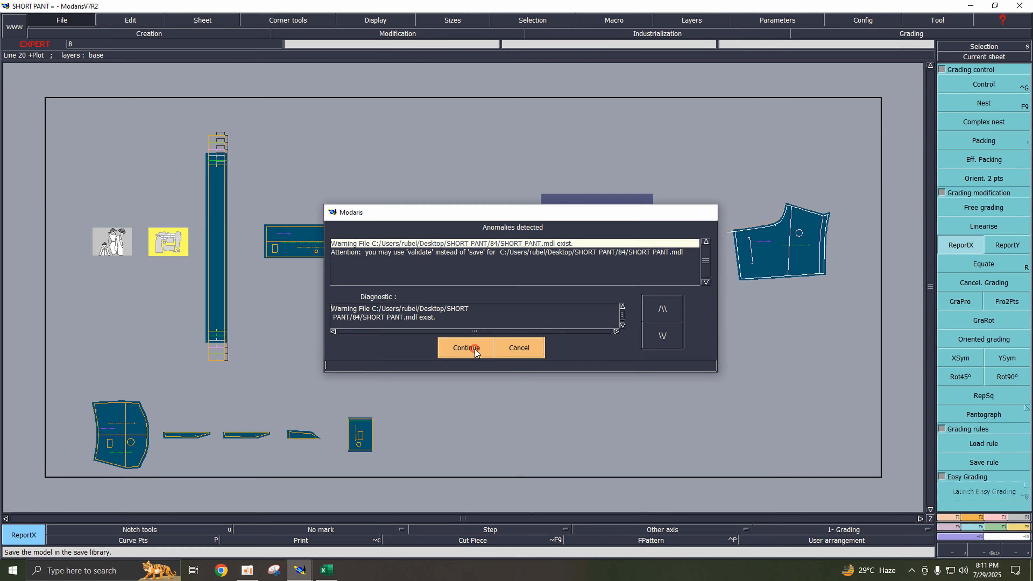
click(475, 348)
key(ctrl+s)
click(475, 349)
key(ctrl+s)
click(474, 349)
key(ctrl+s)
click(475, 349)
key(ctrl+s)
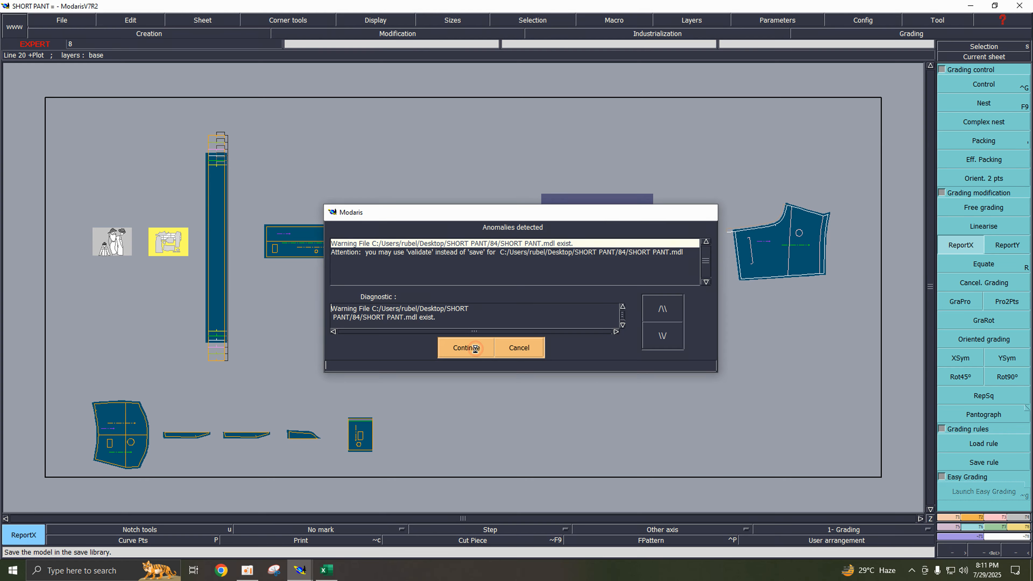
key(ctrl+s)
click(476, 349)
key(ctrl+e)
click(476, 349)
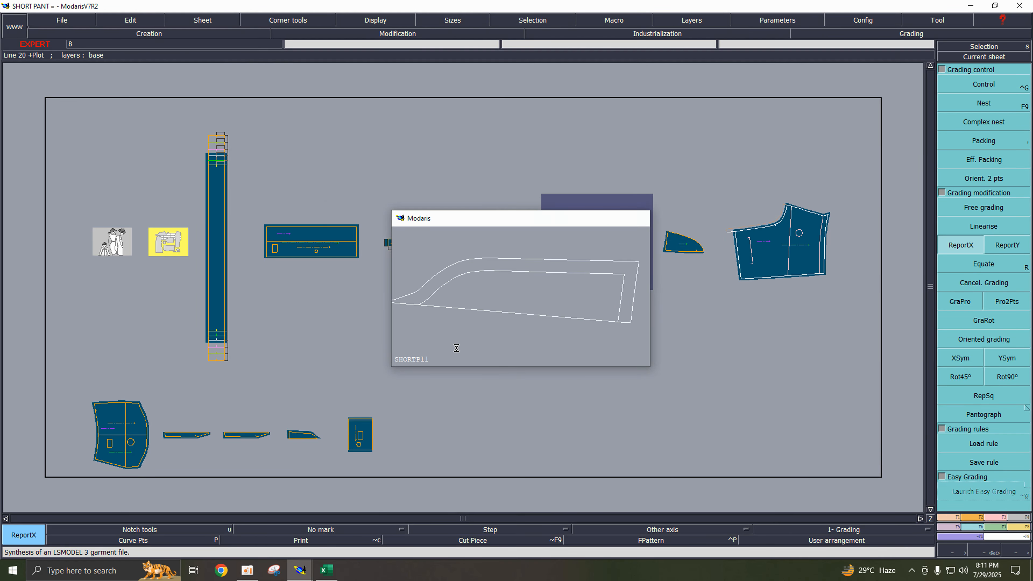
- Display the back in all sizes alongside the front and report the front side waist corner's X grading to the back's side waist corner
click(992, 58)
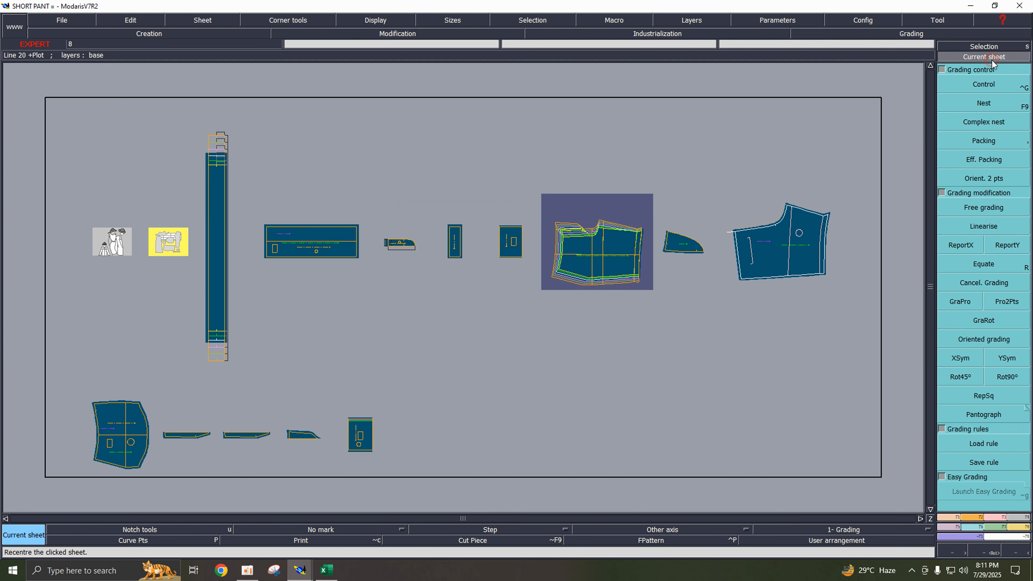
click(769, 248)
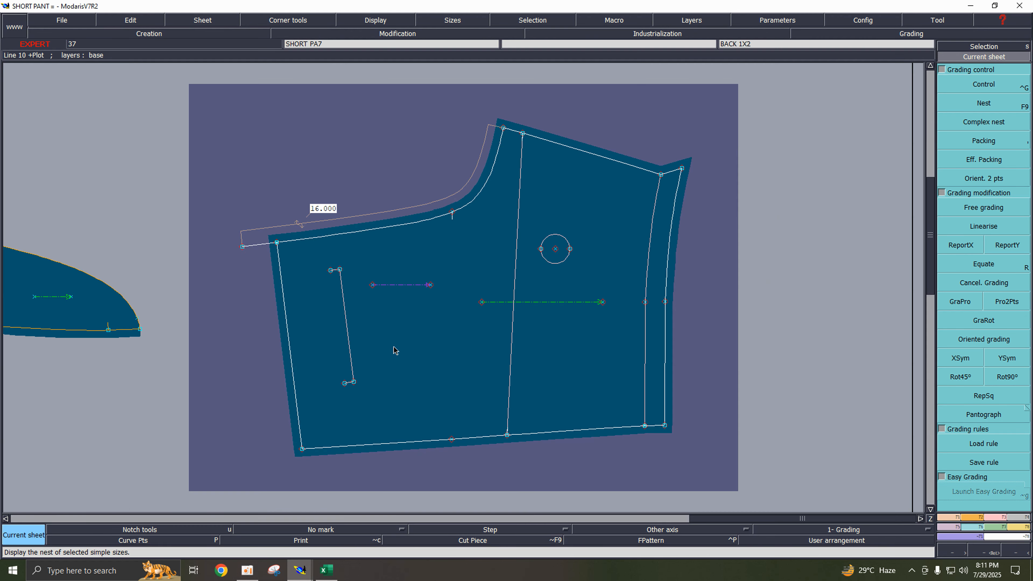
key(8)
key(Return)
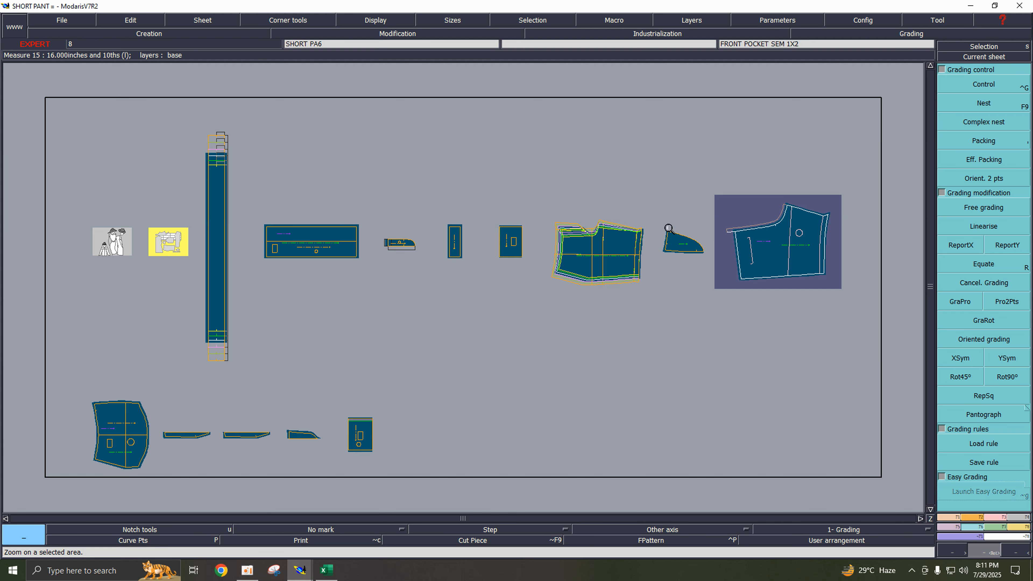
mouse_move(542, 189)
mouse_down()
mouse_move(838, 319)
mouse_move(842, 341)
mouse_up()
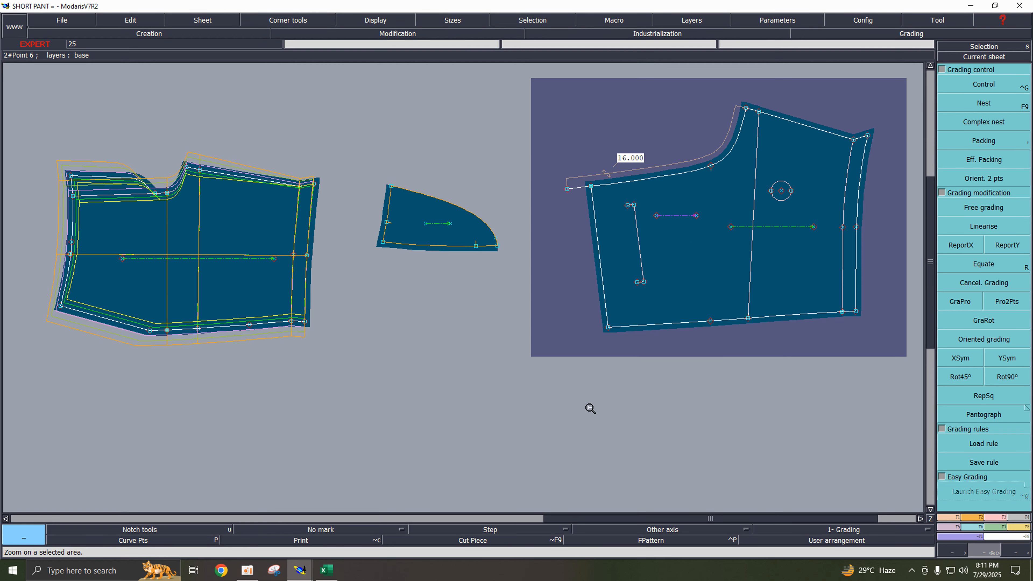
key(F9)
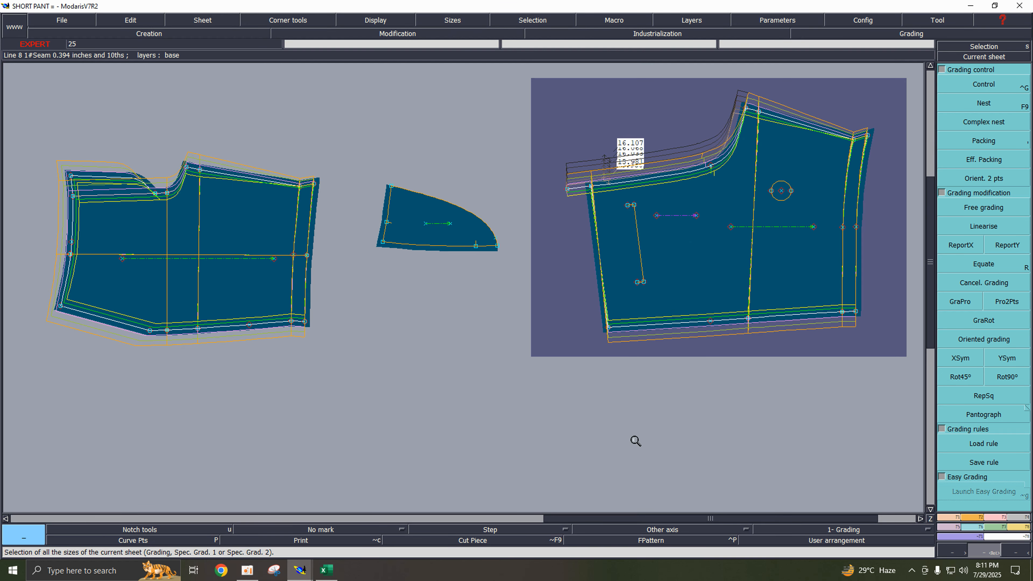
drag(581, 298, 649, 382)
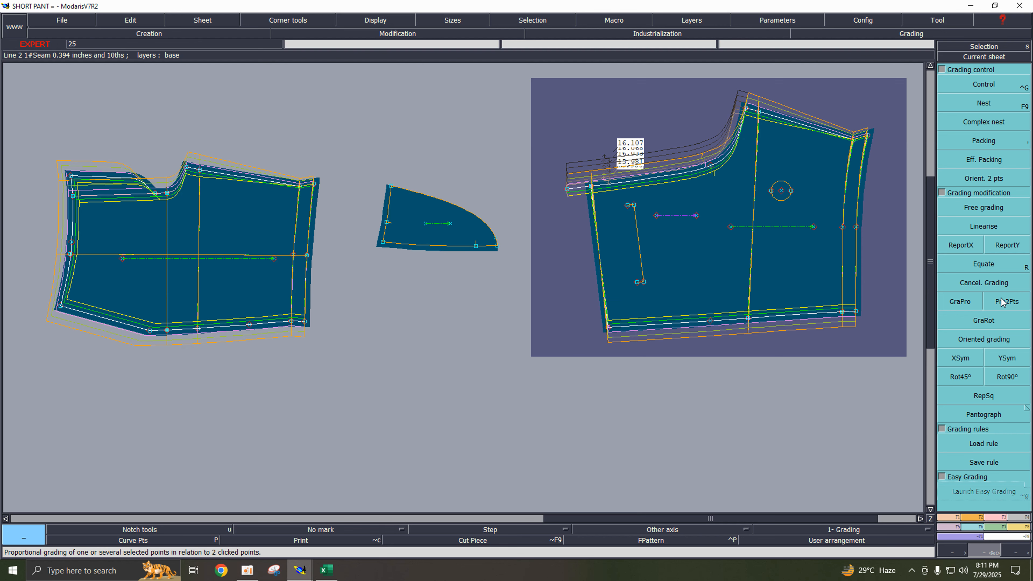
click(961, 244)
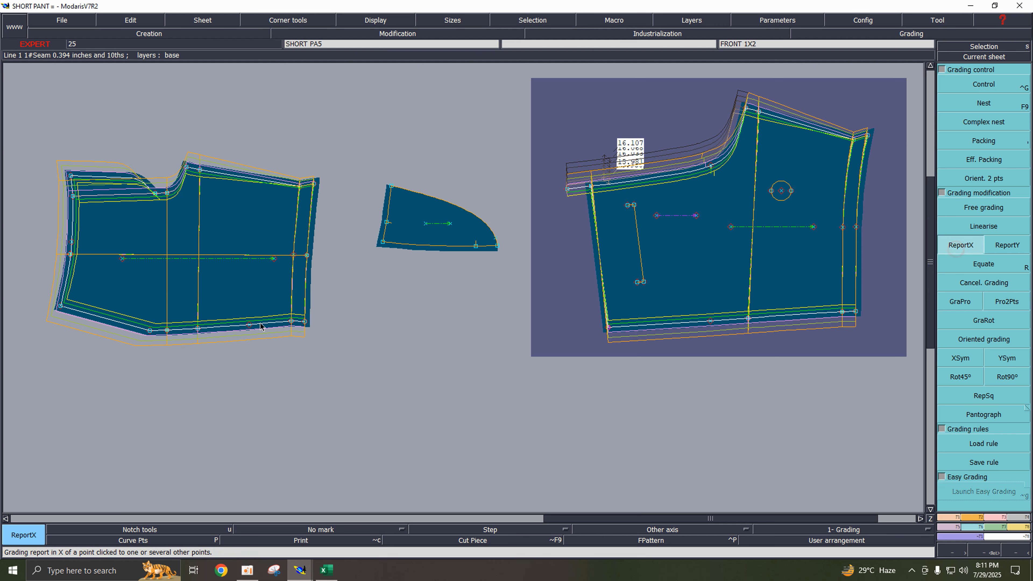
click(57, 306)
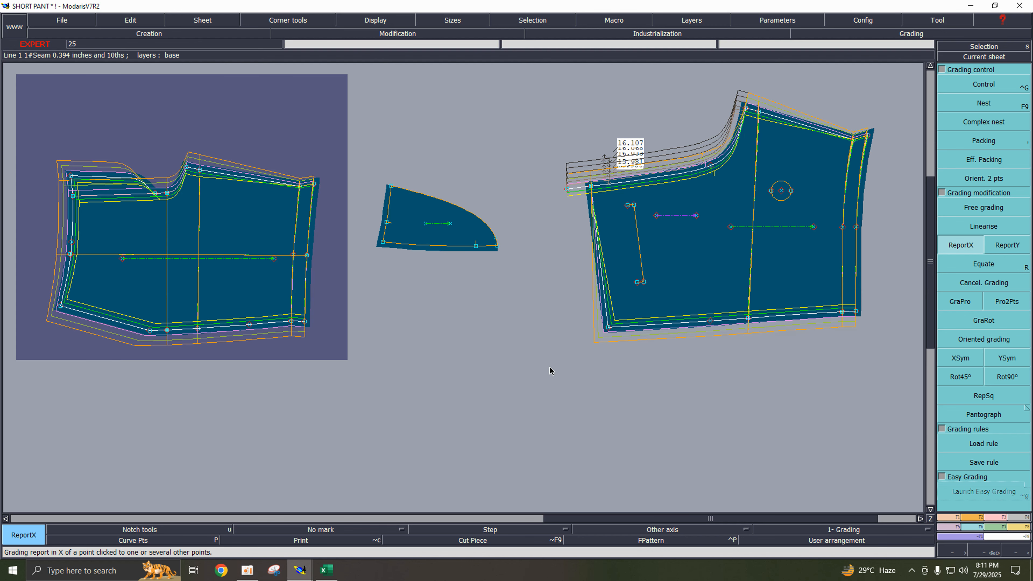
- Report the back side waist corner's X grading and the front side waist corner's Y grading to all points of the front pocket piece
drag(358, 176, 516, 302)
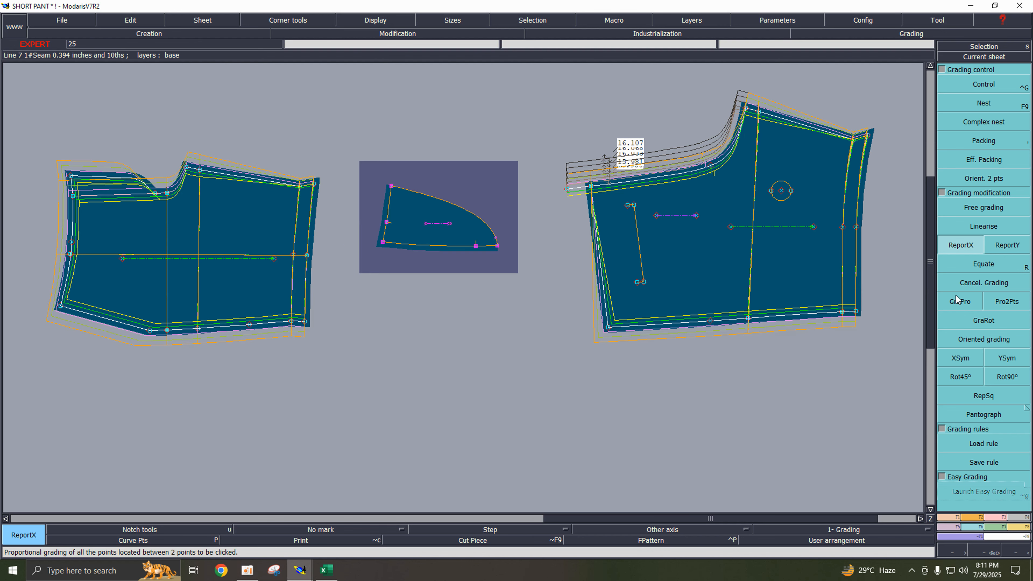
click(951, 249)
click(608, 328)
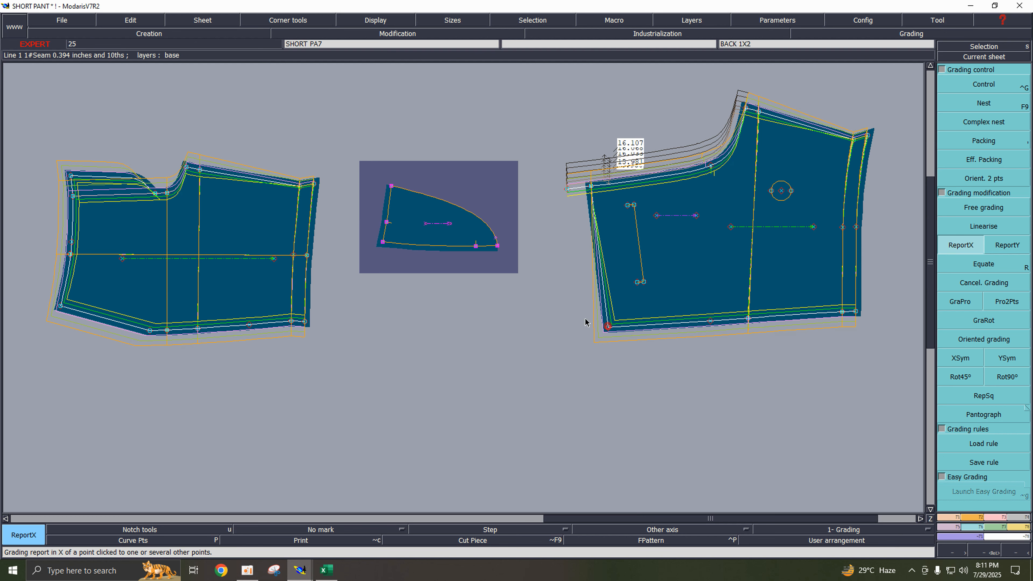
click(383, 243)
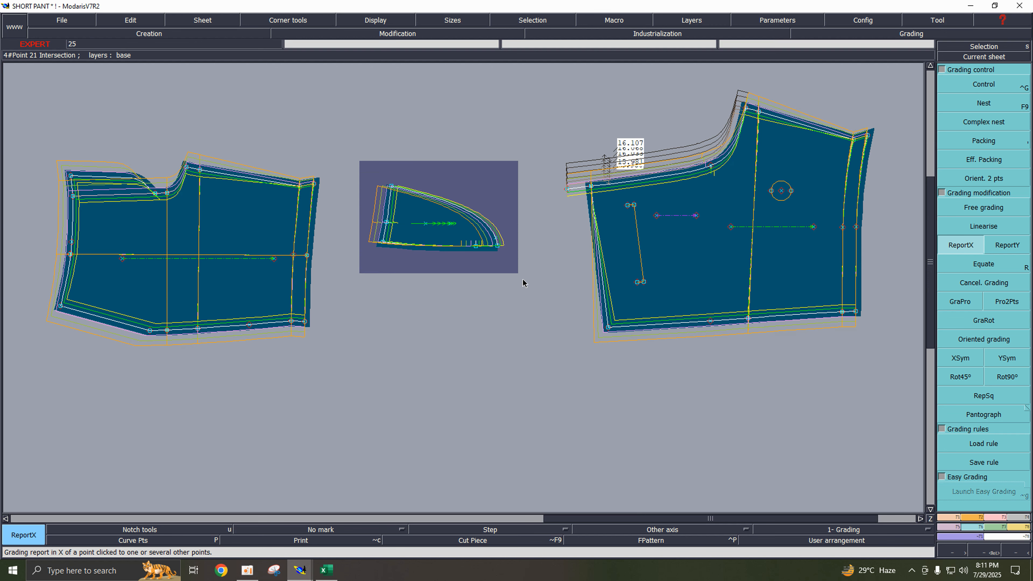
click(1007, 245)
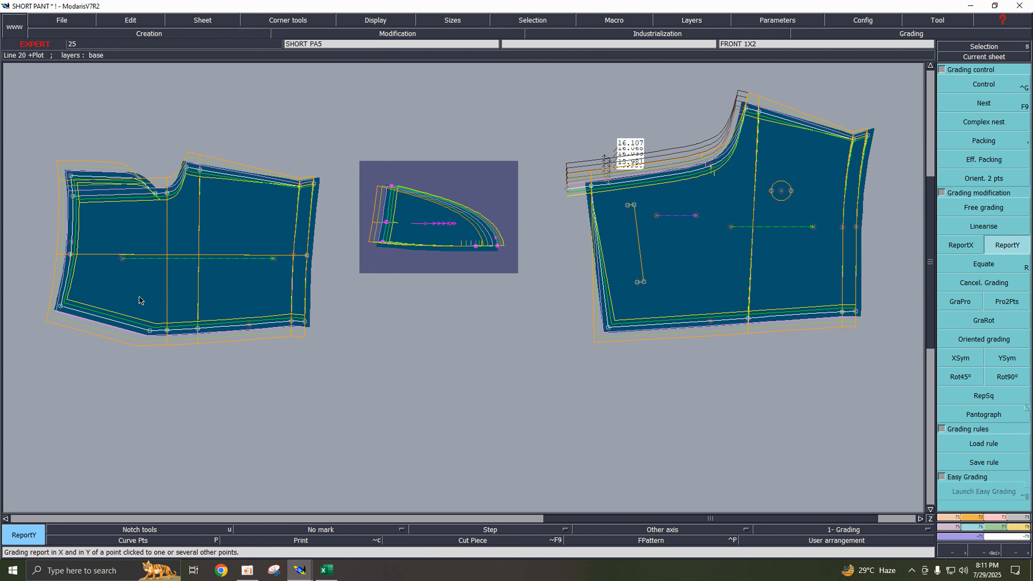
click(58, 306)
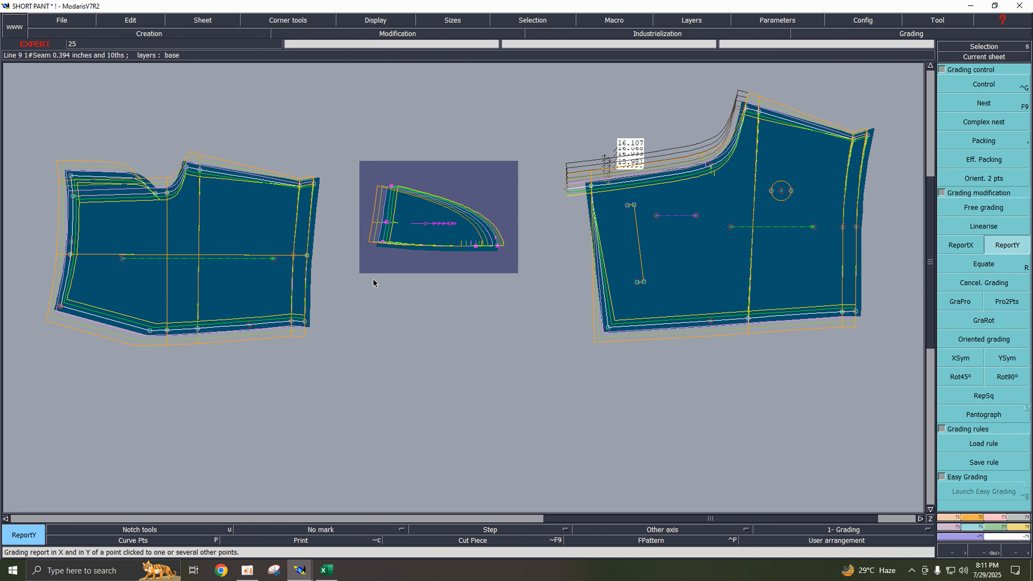
click(383, 242)
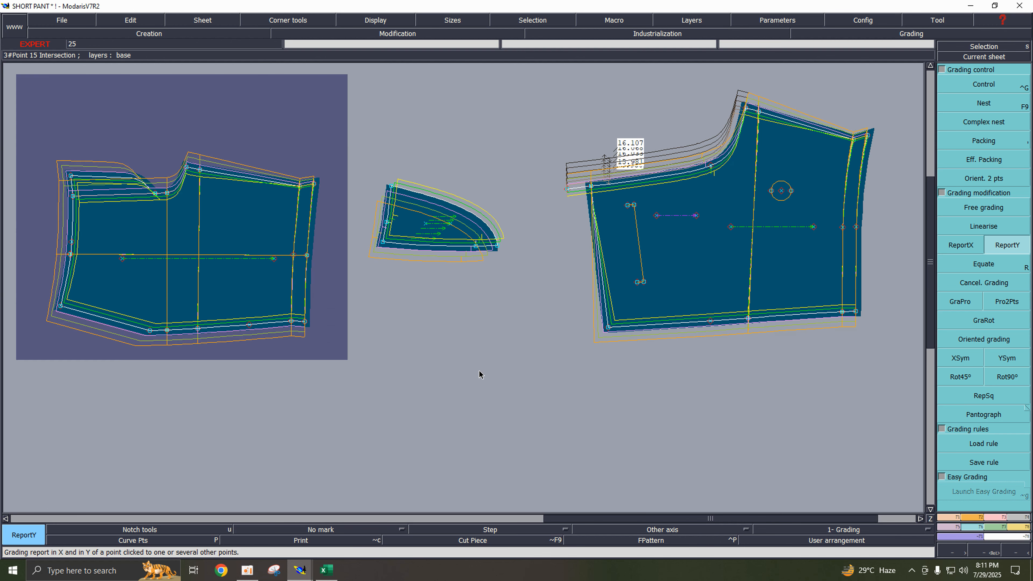
- Rearrange all the sheets and save the model again over the existing garment files
key(Home)
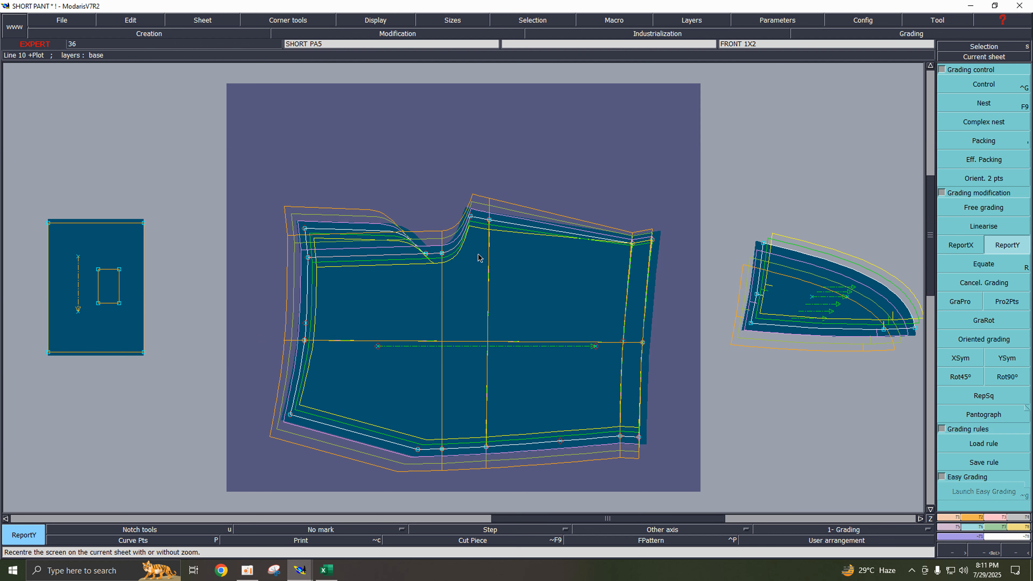
key(End)
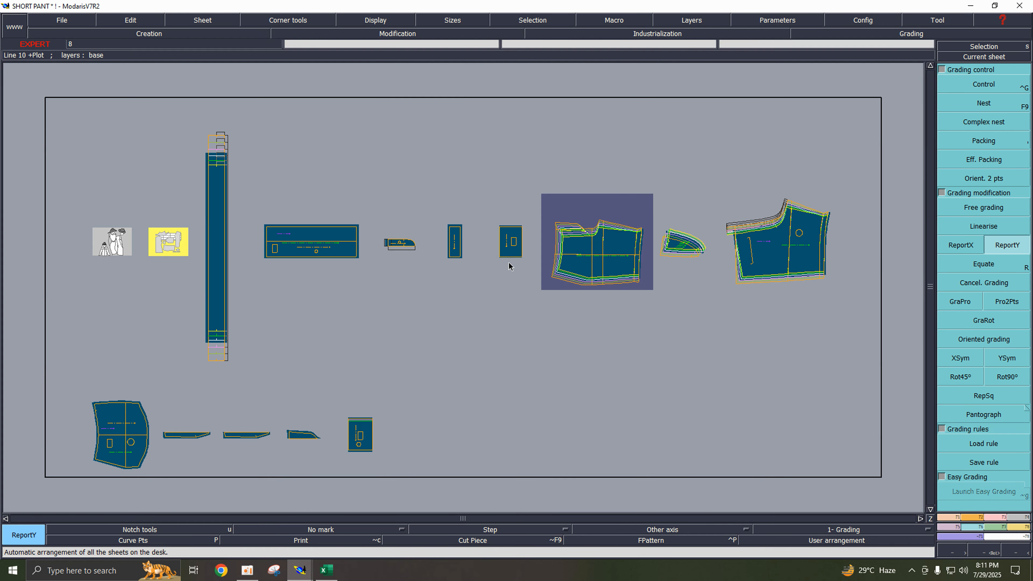
key(ctrl+s)
click(470, 353)
click(470, 352)
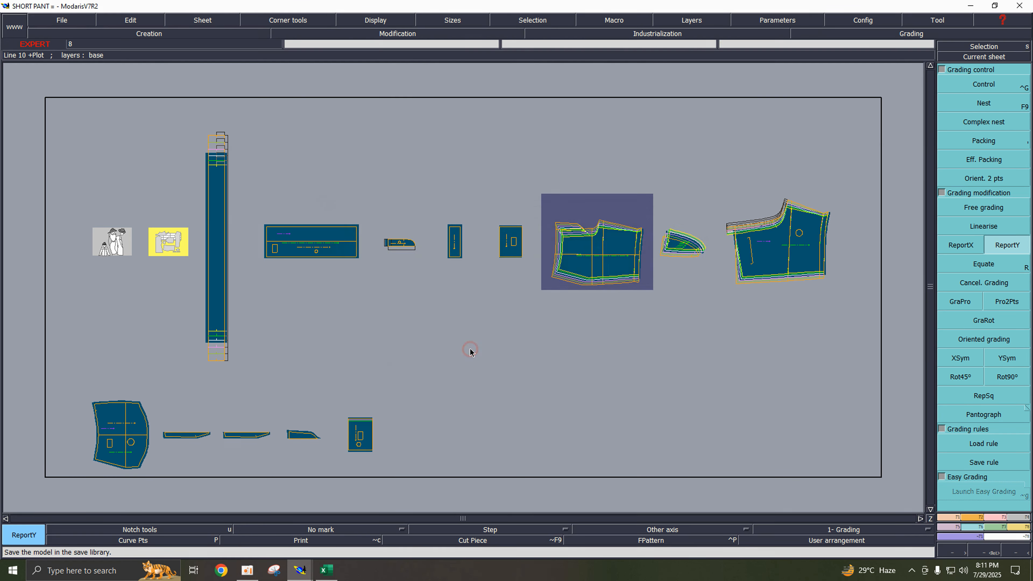
click(470, 349)
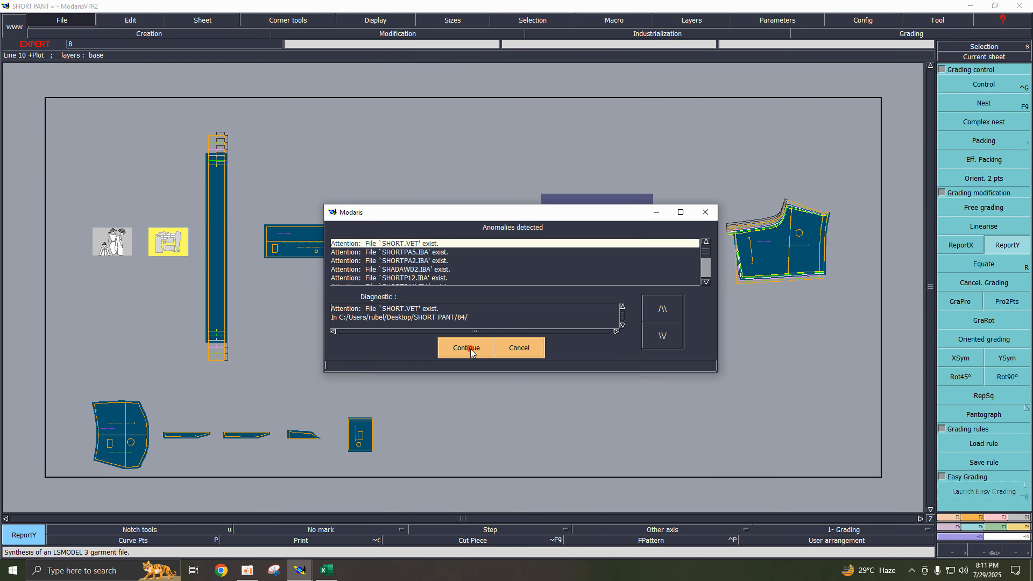
click(471, 349)
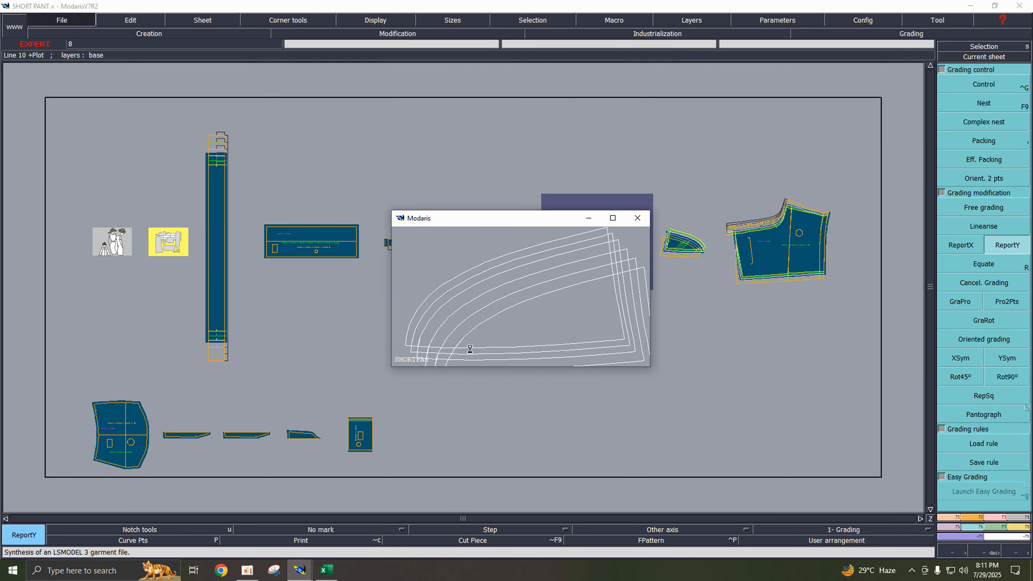
- Show the back piece in base size only and draw a horizontal reference line above it with dx -16 and dy 0 inches
click(1007, 57)
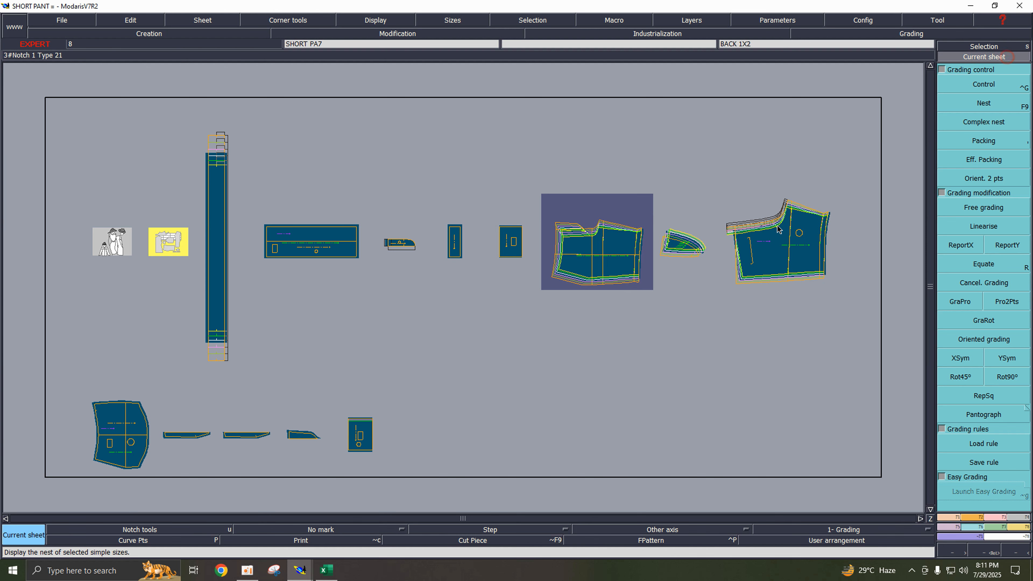
click(769, 232)
key(F10)
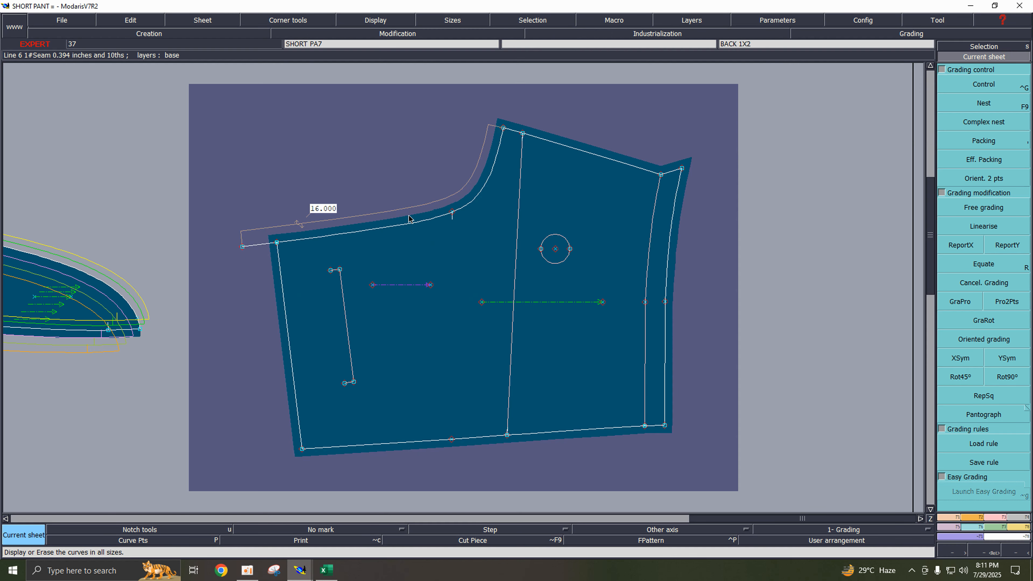
key(b)
click(603, 108)
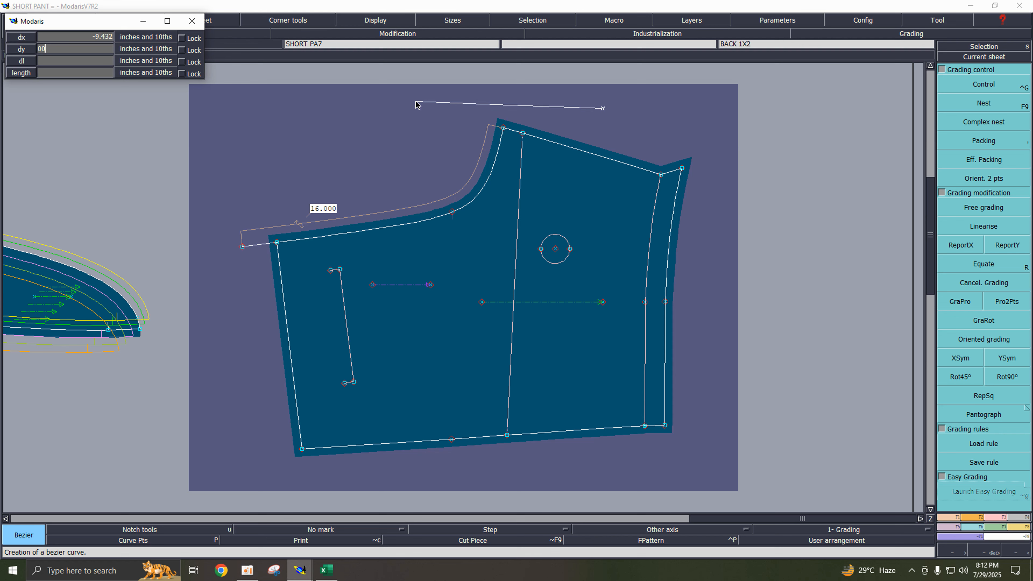
key(shift+Tab)
text(-)
key(Return)
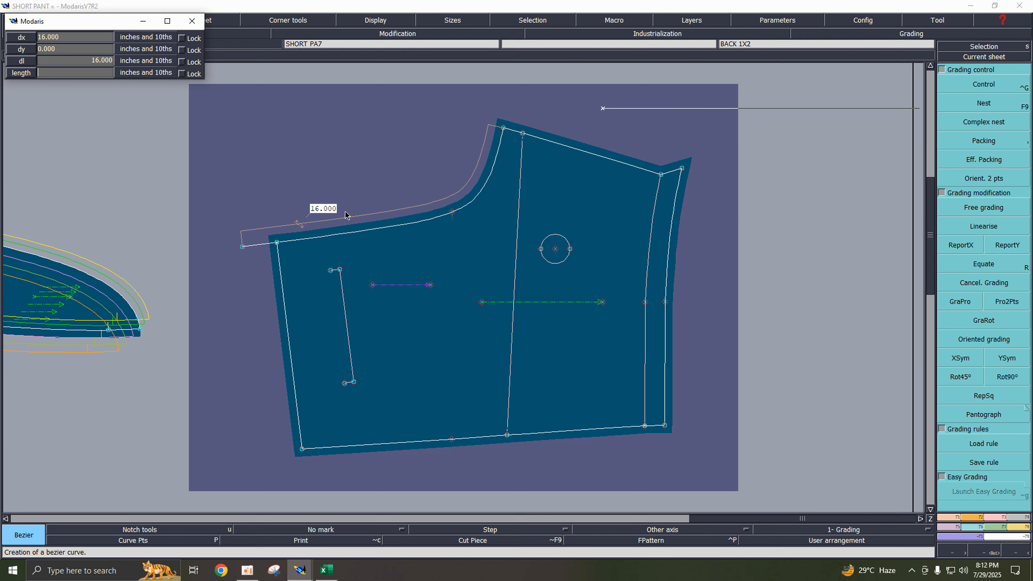
key(shift+Tab)
text(-)
key(Return)
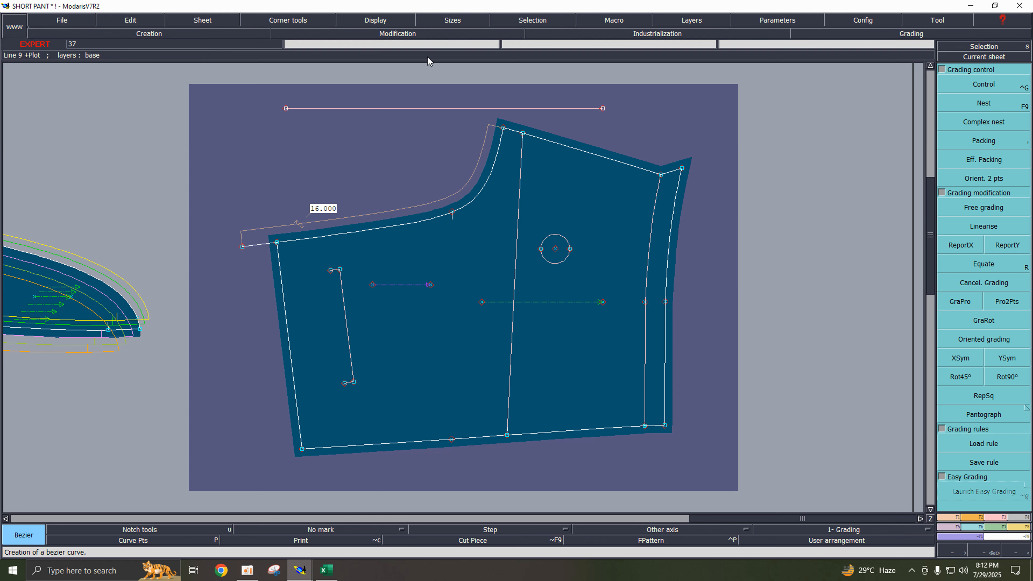
- Add a dynamic length measure to the reference line above the back piece and delete the one along the back rise
key(l)
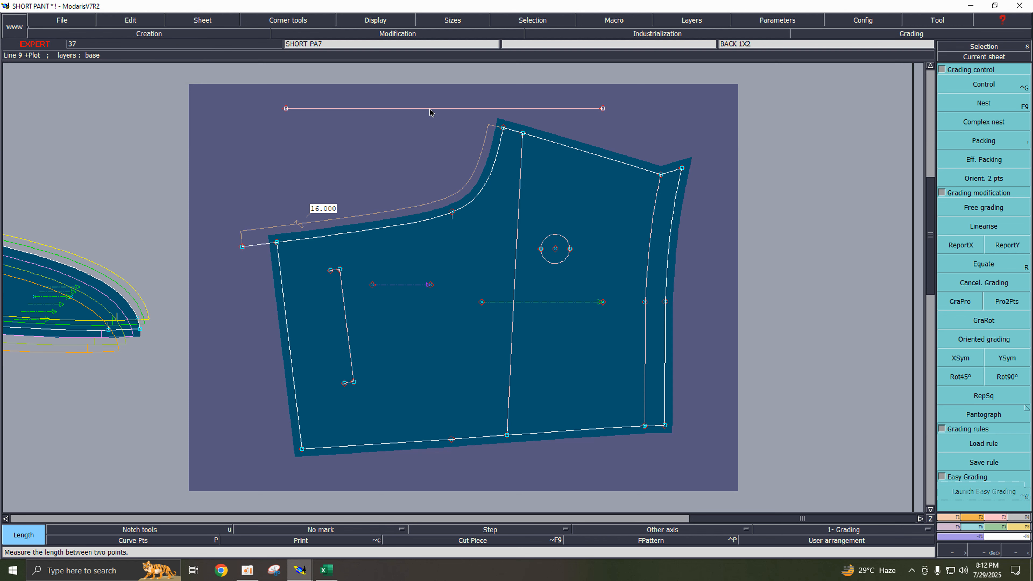
click(430, 109)
click(423, 77)
key(shift+l)
click(434, 107)
click(420, 70)
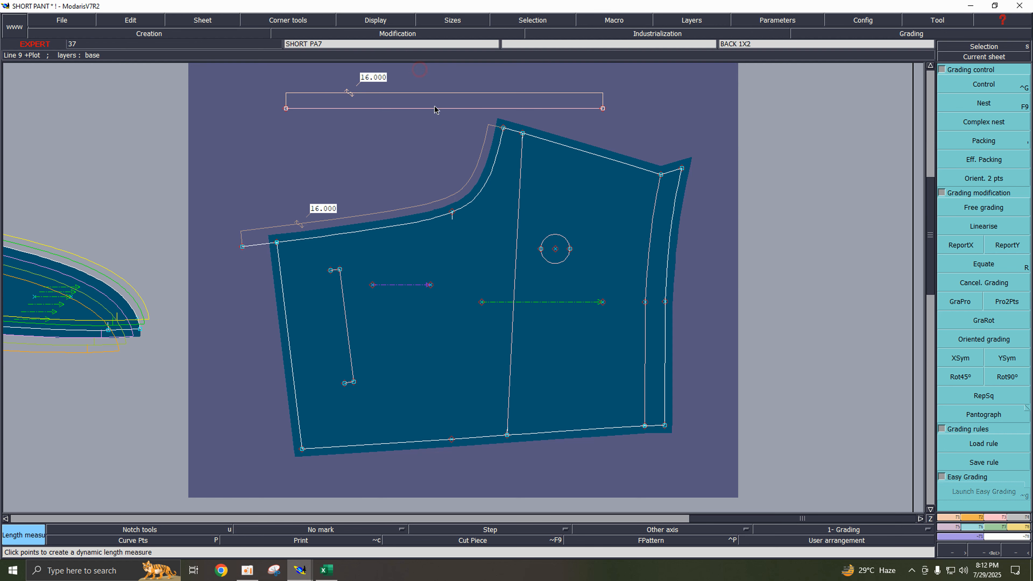
key(Delete)
click(418, 206)
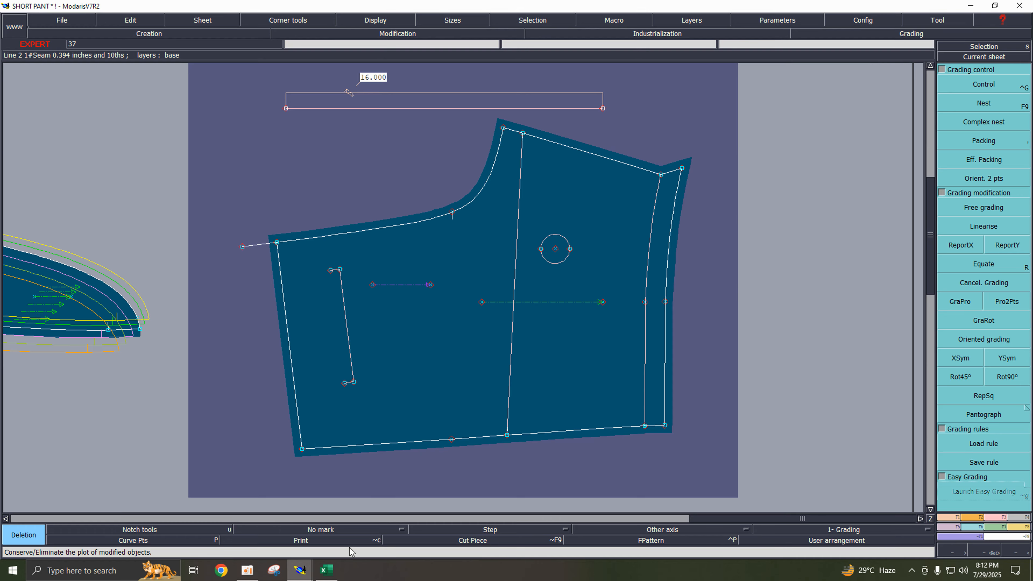
- Switch to the Excel measurement chart and clear the front rise grading differences in I13:M13
click(326, 570)
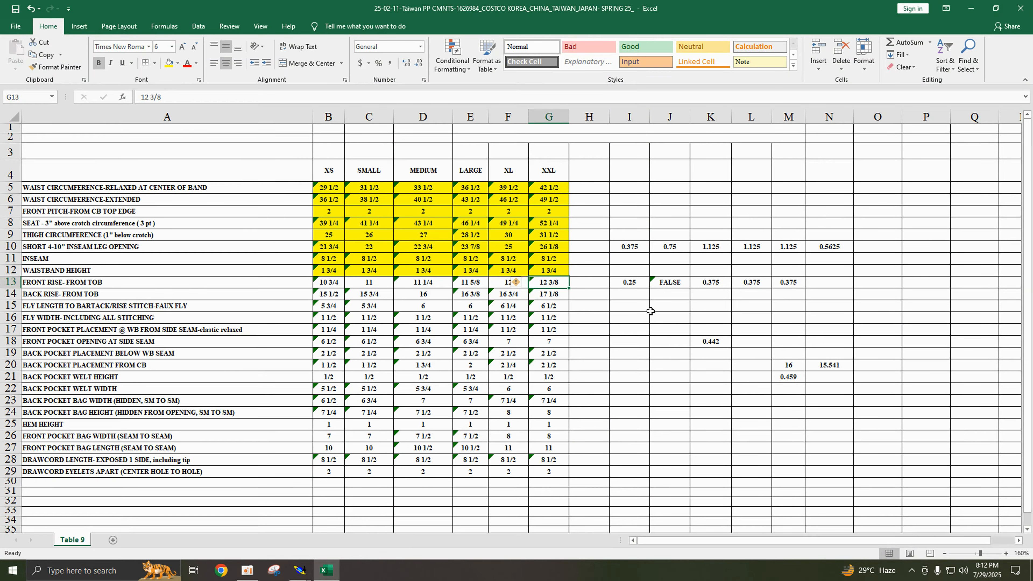
click(675, 364)
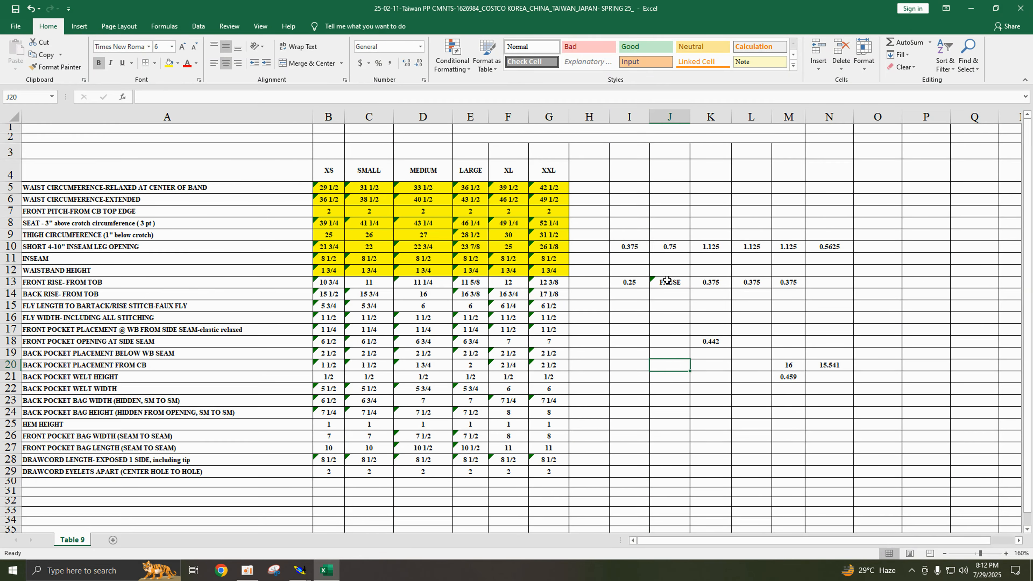
click(668, 280)
click(671, 391)
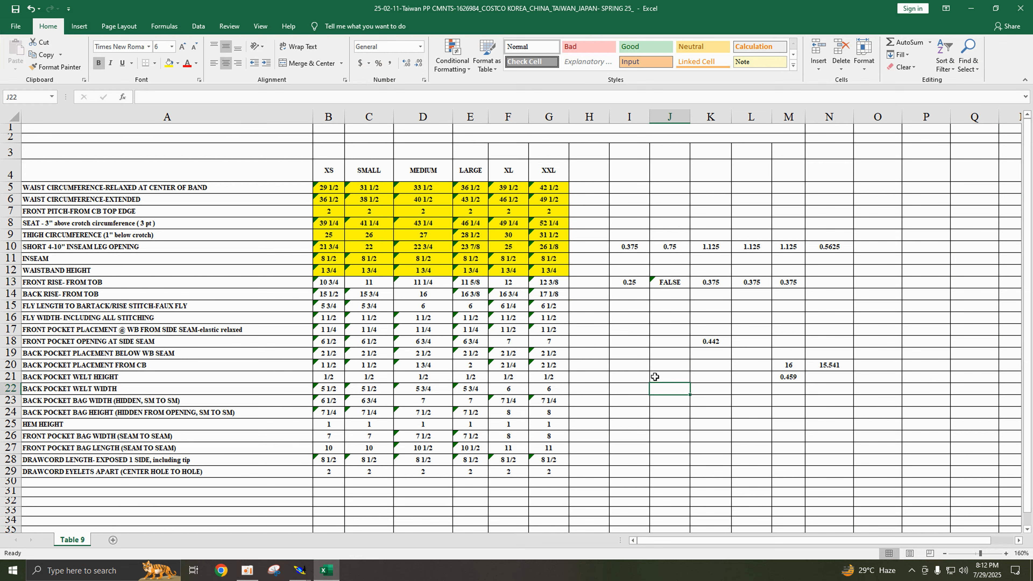
click(646, 286)
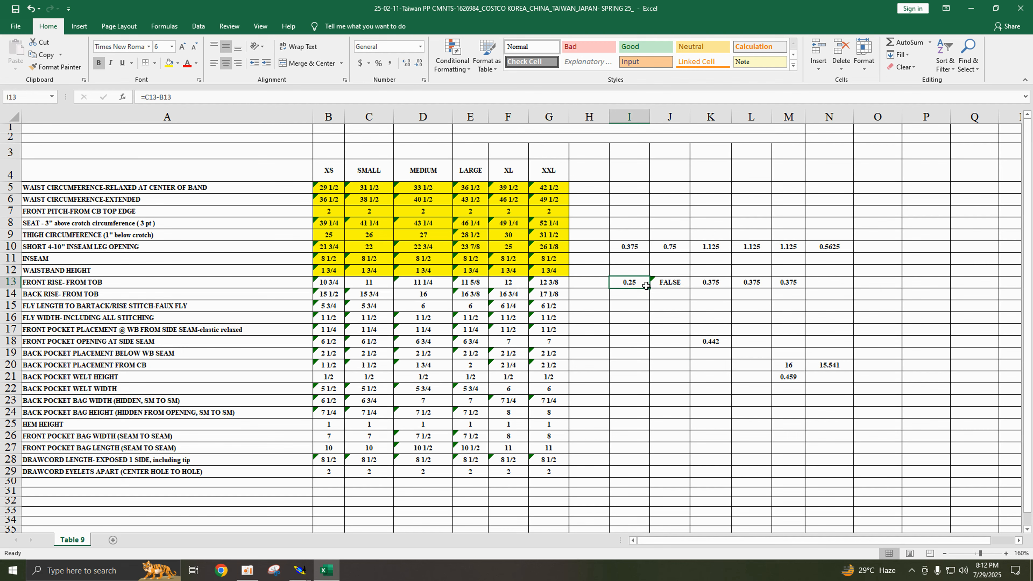
click(602, 297)
click(638, 284)
key(BackSpace)
click(668, 289)
key(BackSpace)
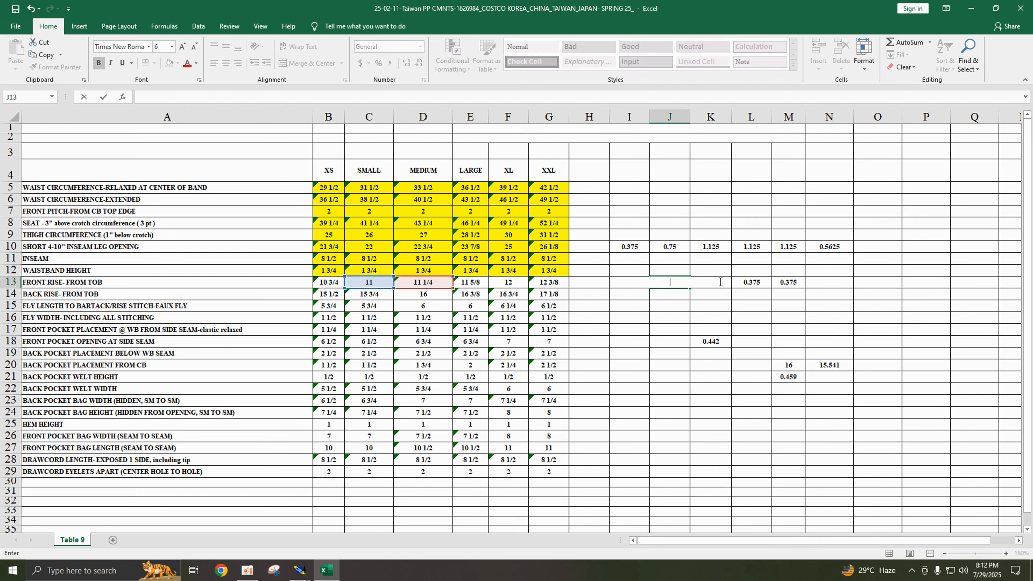
click(752, 283)
key(BackSpace)
click(790, 283)
key(BackSpace)
click(719, 284)
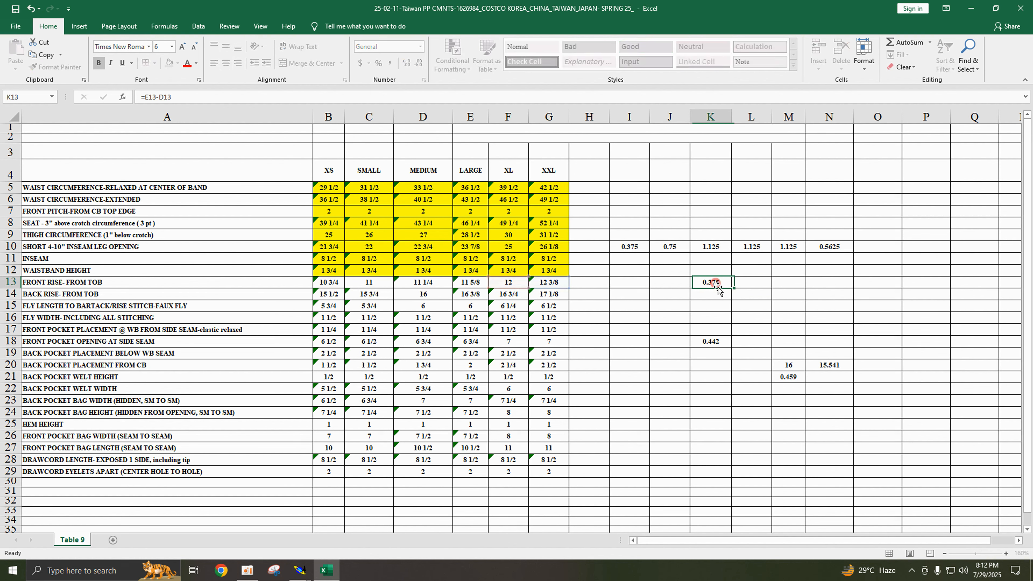
key(BackSpace)
key(Return)
- Fill the front rise values in B13:G13 with yellow and save the workbook
click(333, 285)
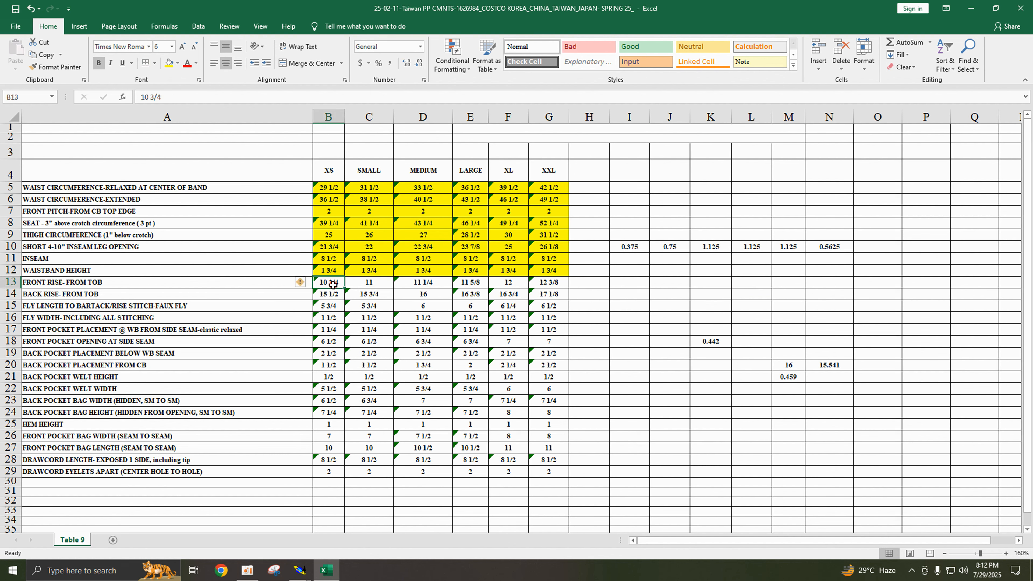
click(171, 65)
key(Right)
click(170, 64)
key(Right)
click(170, 64)
key(Right)
click(171, 64)
key(Right)
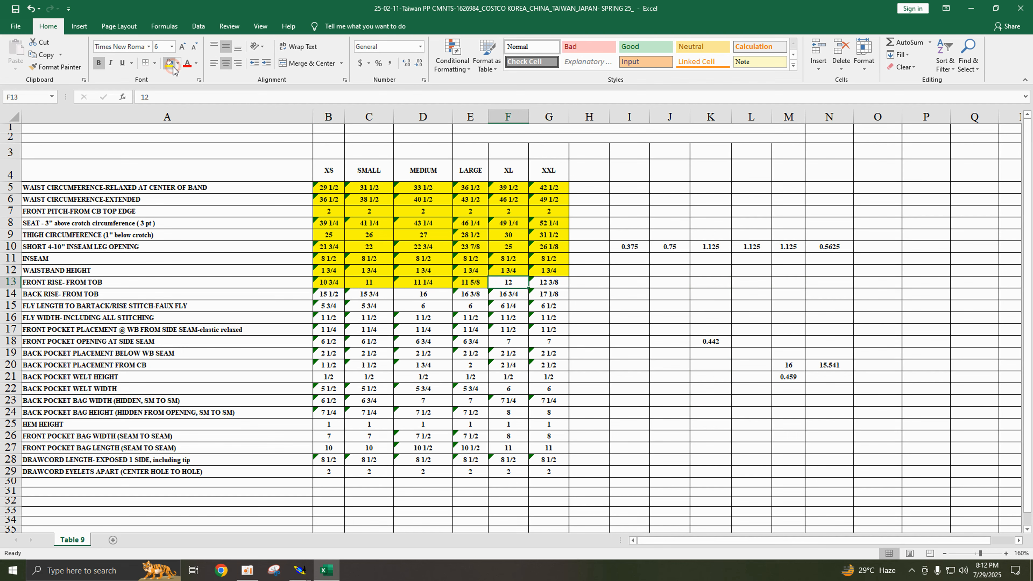
click(171, 64)
key(Right)
click(171, 64)
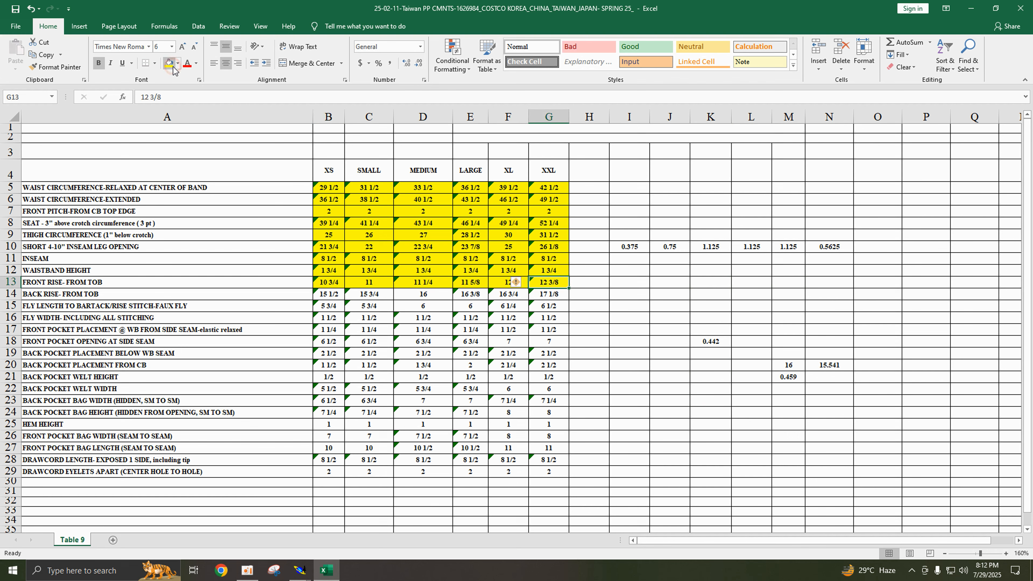
click(15, 9)
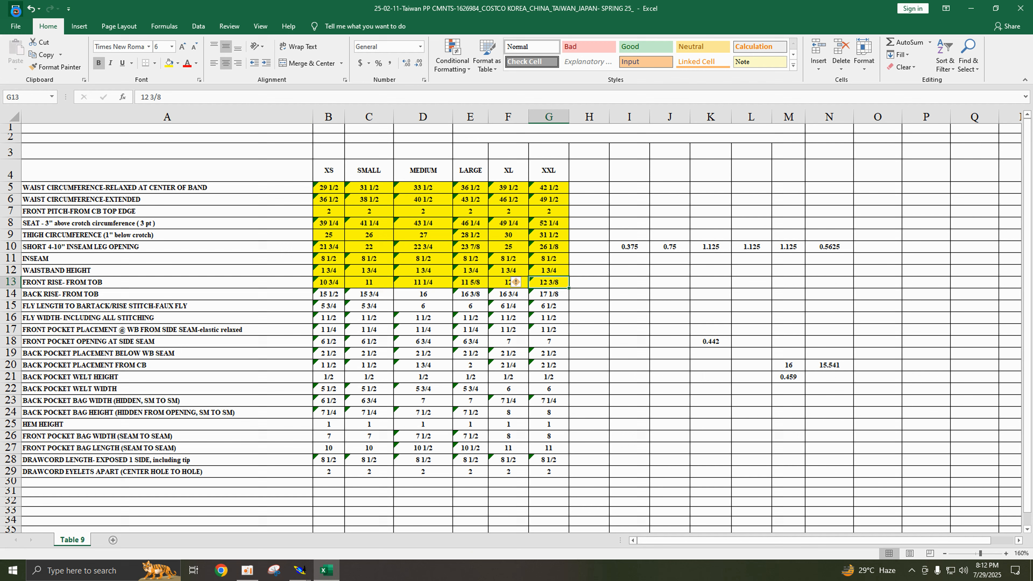
- Clear the leg opening calculations in I10:N10
click(634, 247)
key(BackSpace)
click(673, 247)
key(BackSpace)
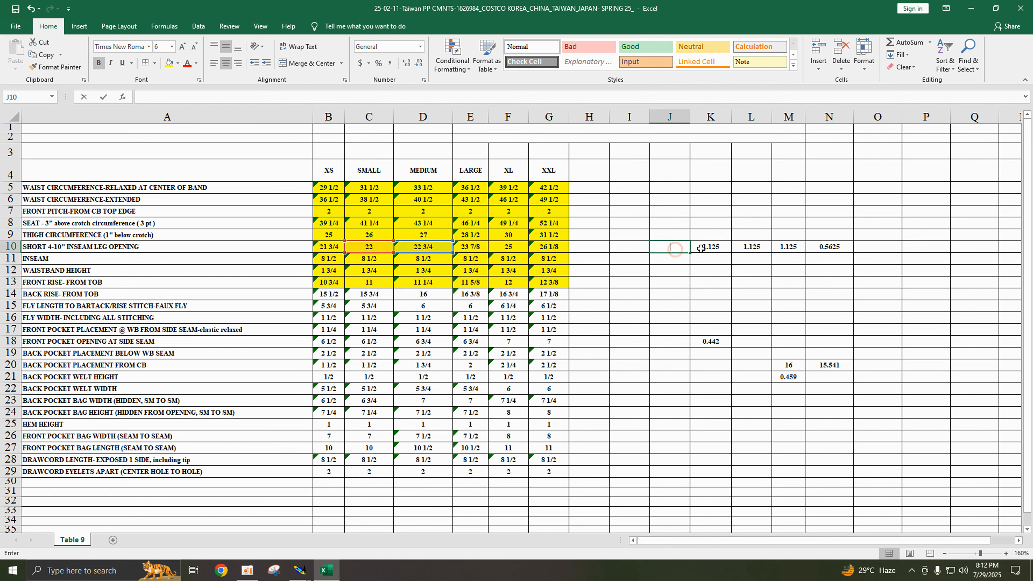
click(710, 248)
key(BackSpace)
click(755, 248)
key(BackSpace)
click(789, 247)
key(BackSpace)
click(830, 247)
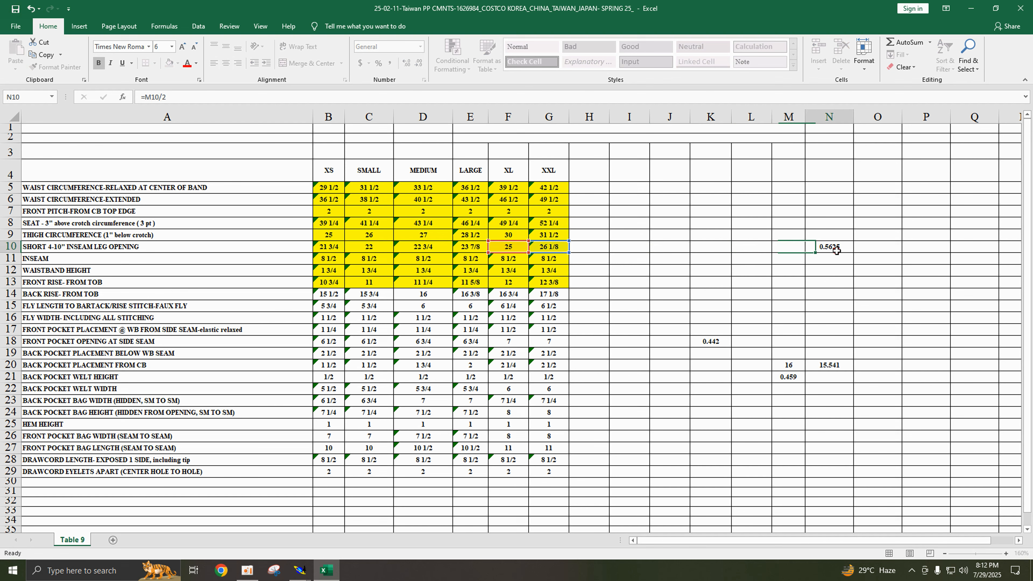
key(BackSpace)
- Clear the leftover calculations in cells K18, M20, N20 and M21
click(717, 341)
key(BackSpace)
click(791, 365)
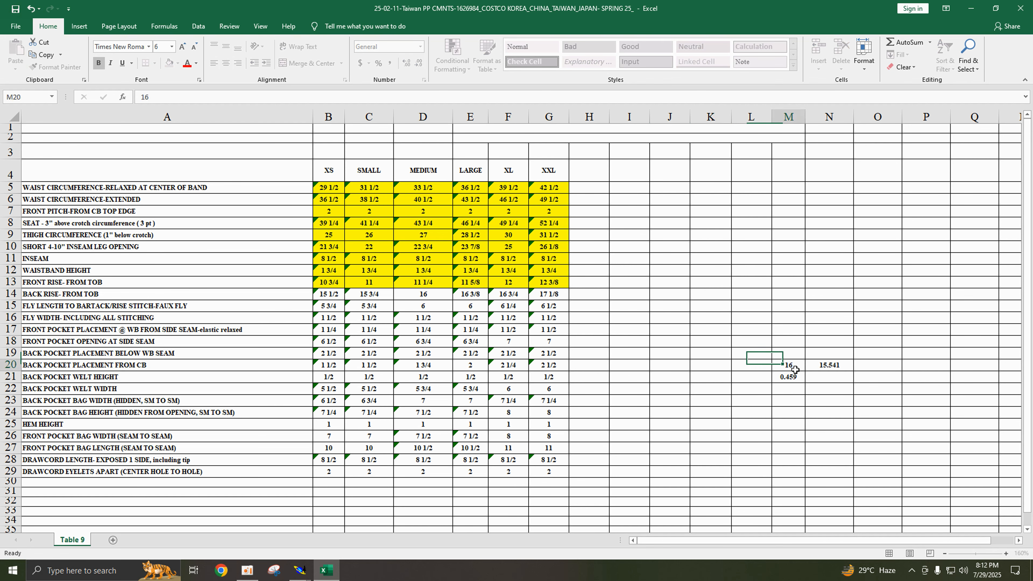
key(BackSpace)
click(836, 365)
key(BackSpace)
click(789, 377)
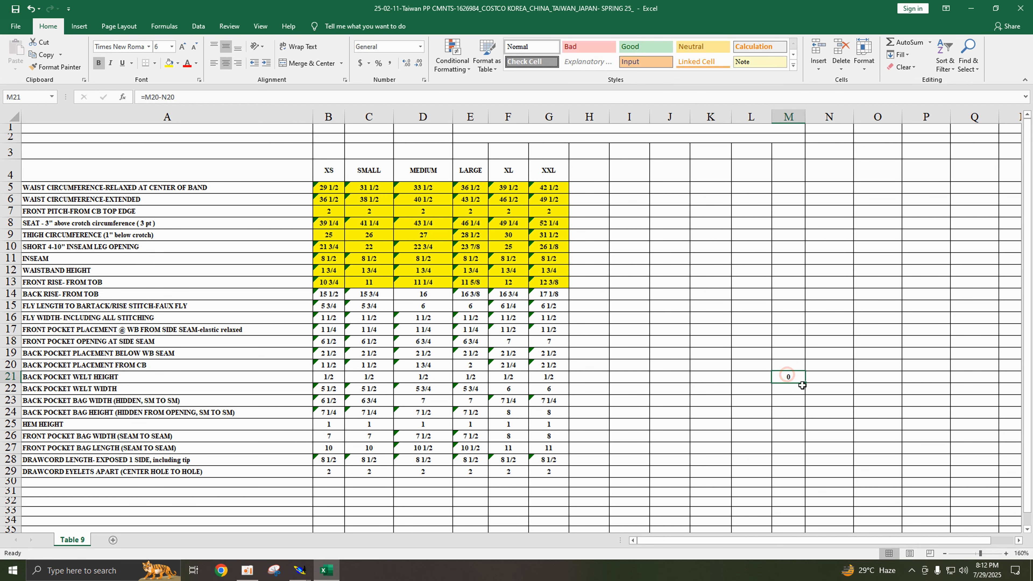
key(BackSpace)
click(878, 412)
click(651, 399)
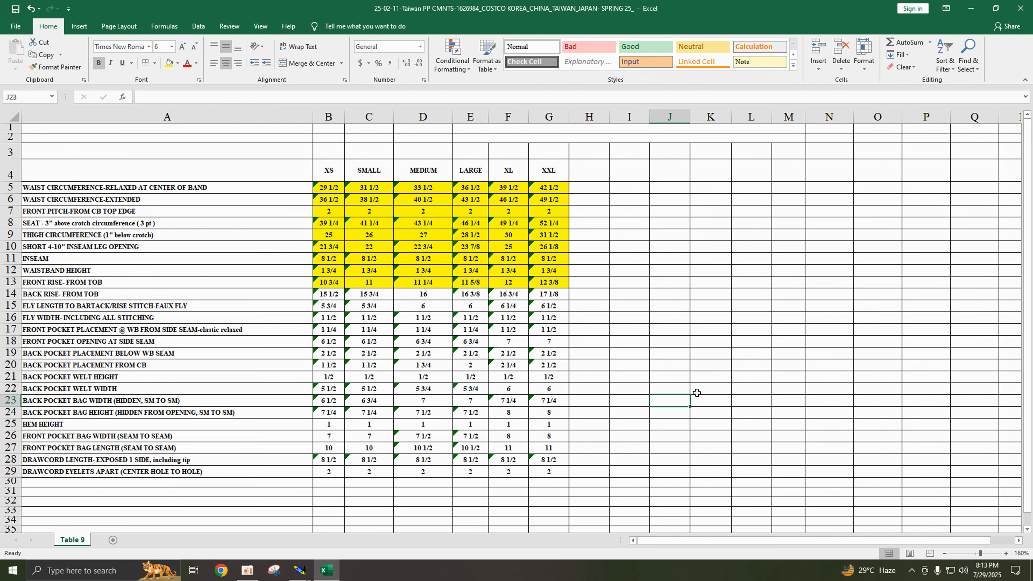
- Calculate the back rise difference between SMALL and XS in I14 with =C14-B14
click(621, 295)
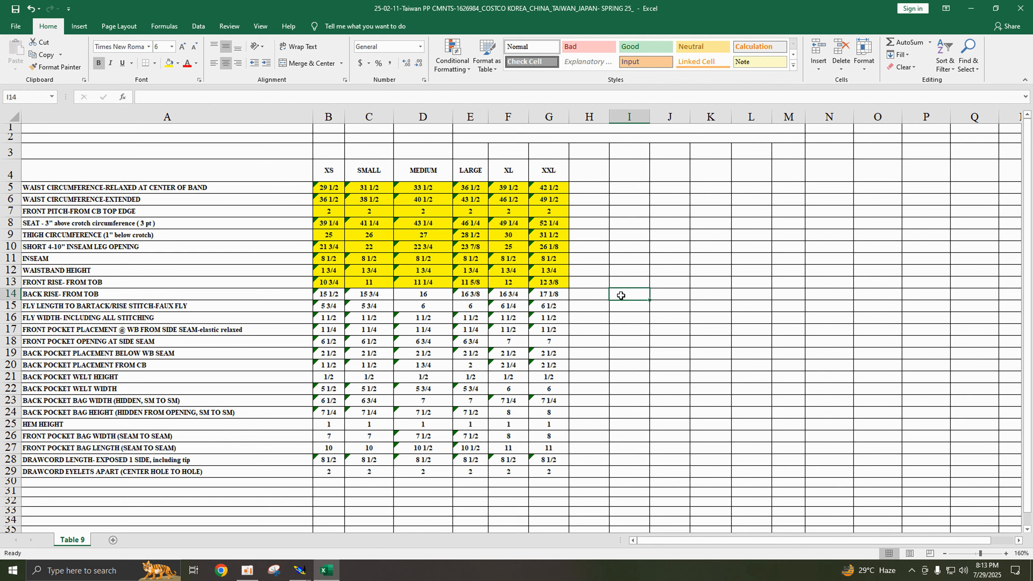
text(=)
click(382, 296)
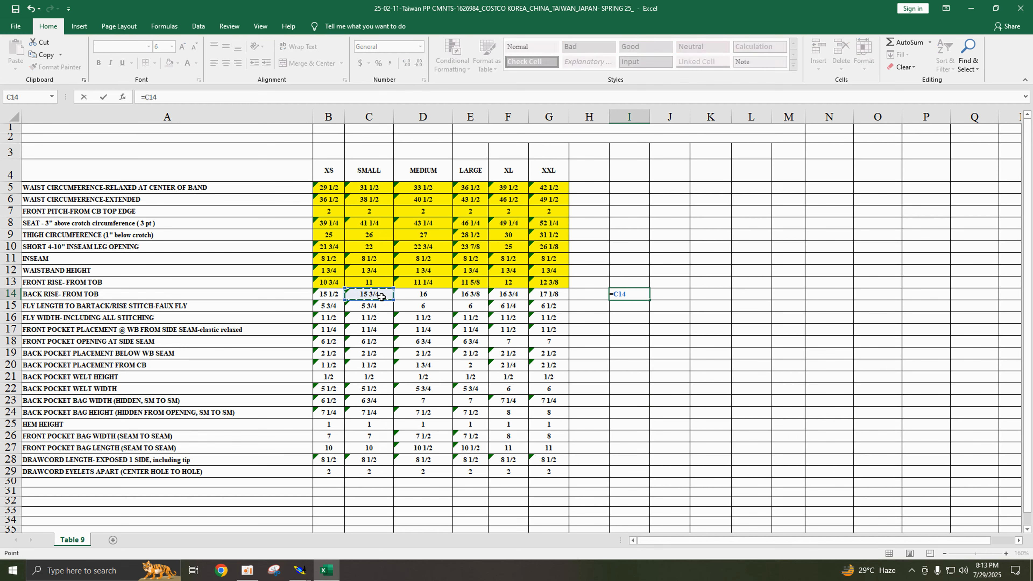
text(-)
click(324, 297)
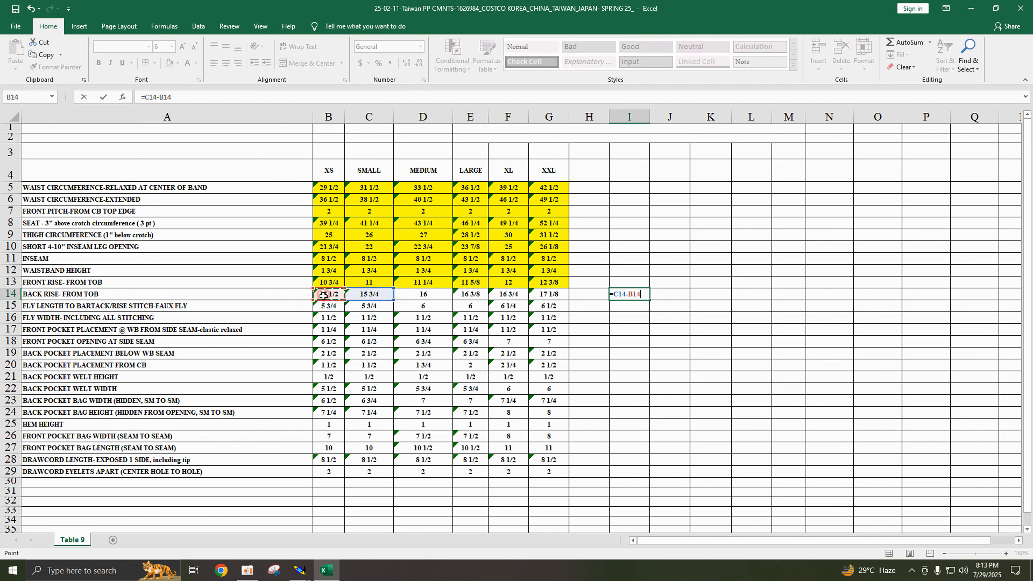
key(Return)
- Calculate the back rise difference between MEDIUM and SMALL in J14 with =D14-C14
click(666, 296)
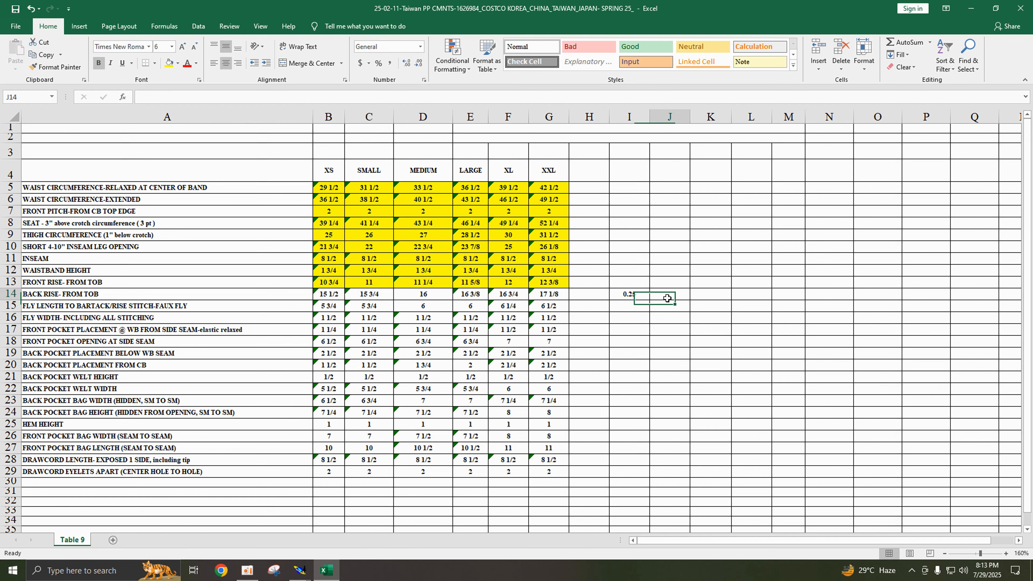
text(=)
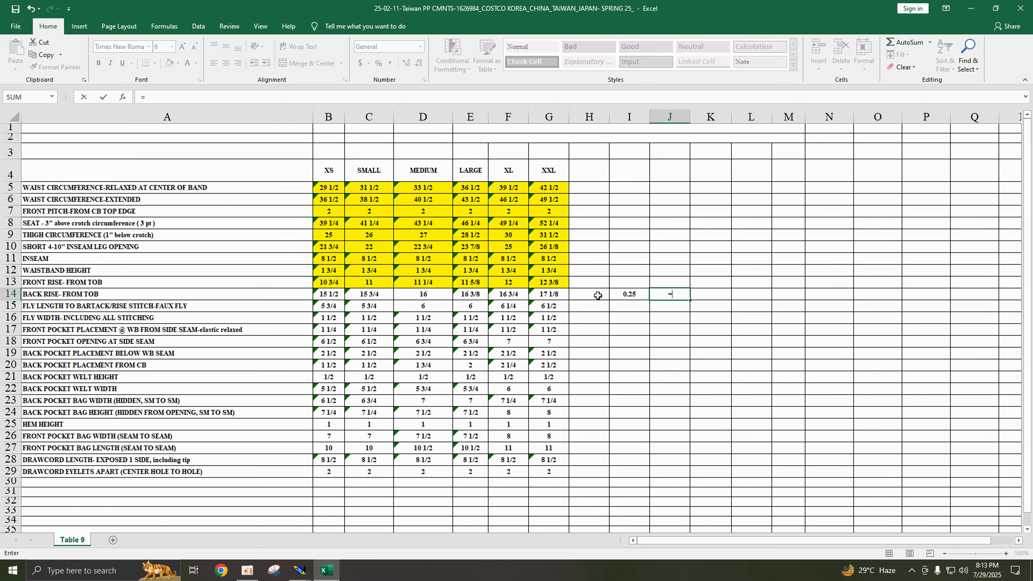
click(427, 294)
text(-)
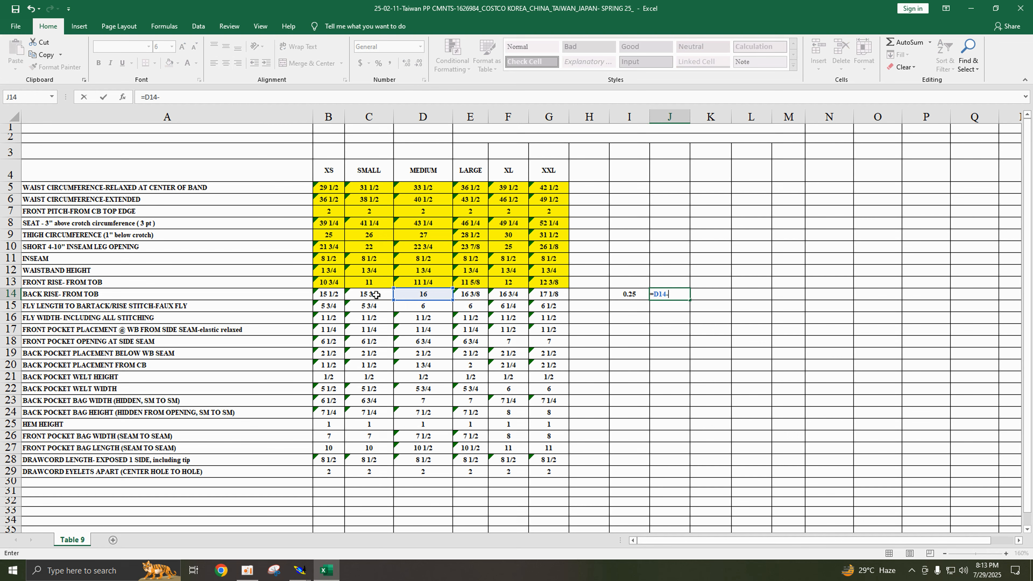
click(386, 294)
key(Return)
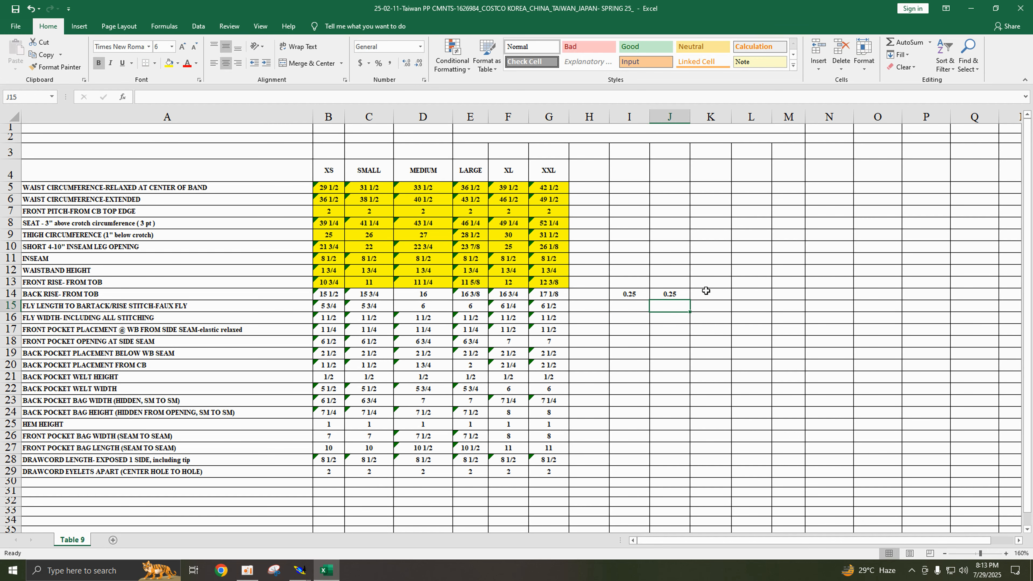
- Calculate the back rise difference between LARGE and MEDIUM in K14 with =E14-D14
click(714, 295)
text(=)
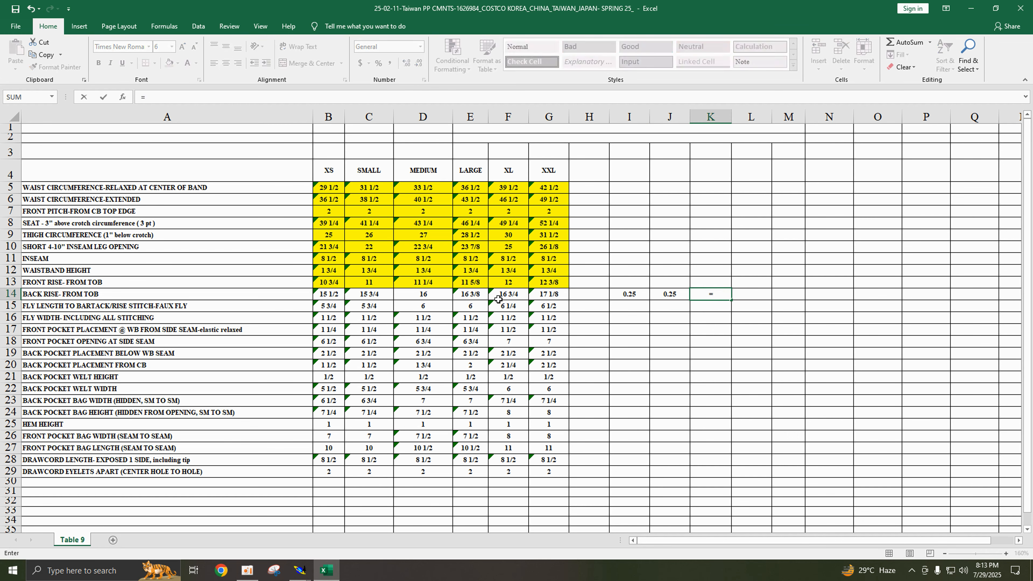
click(485, 295)
text(-)
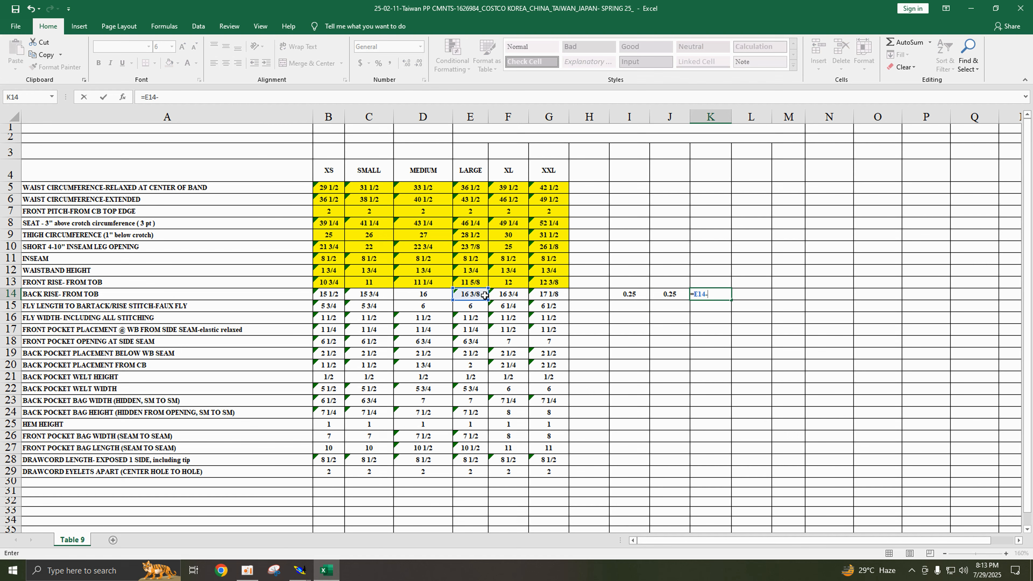
click(432, 294)
key(Return)
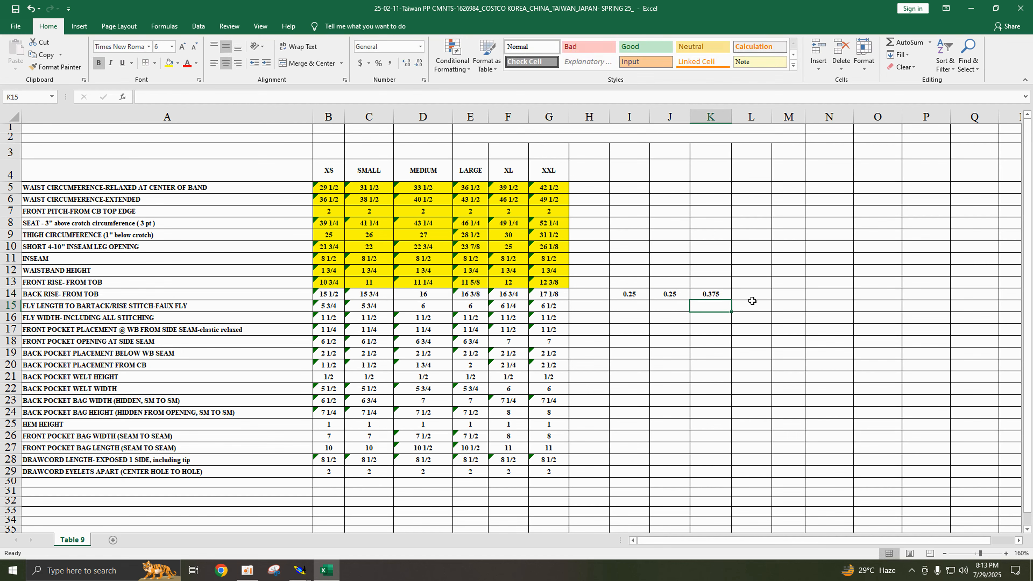
- Calculate the back rise difference between XL and LARGE in L14 with =F14-E14
click(750, 292)
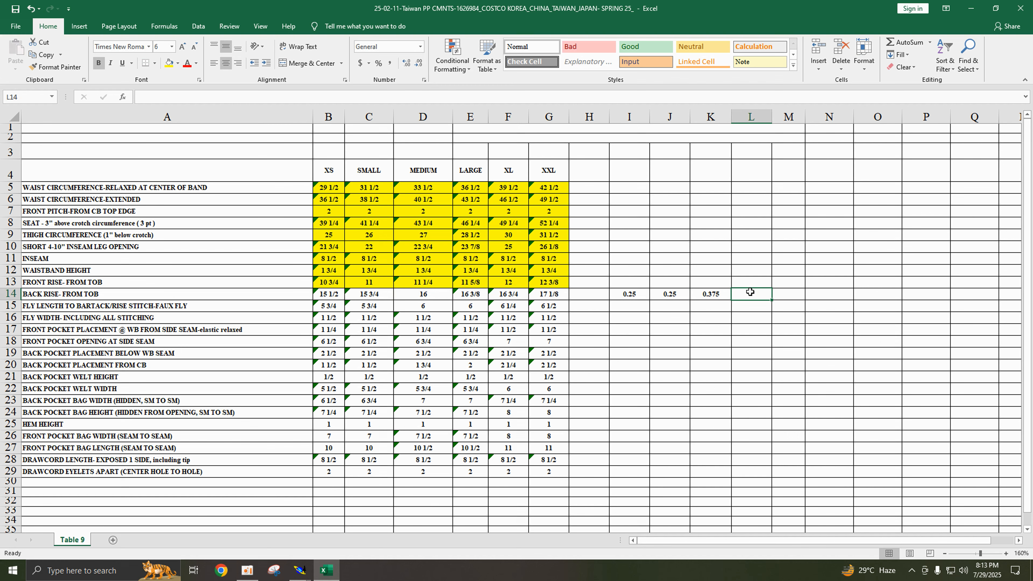
text(=)
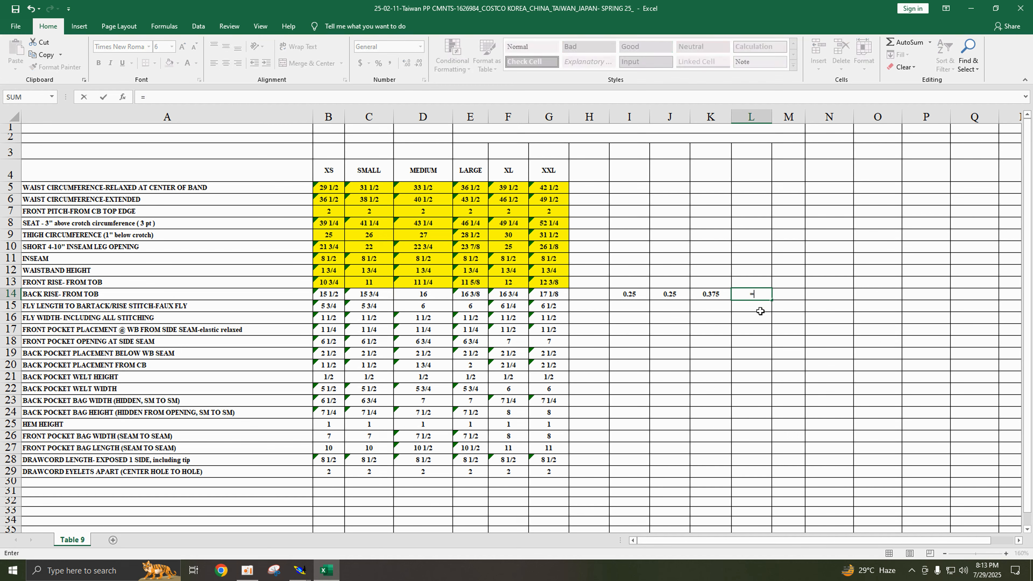
click(517, 295)
text(-)
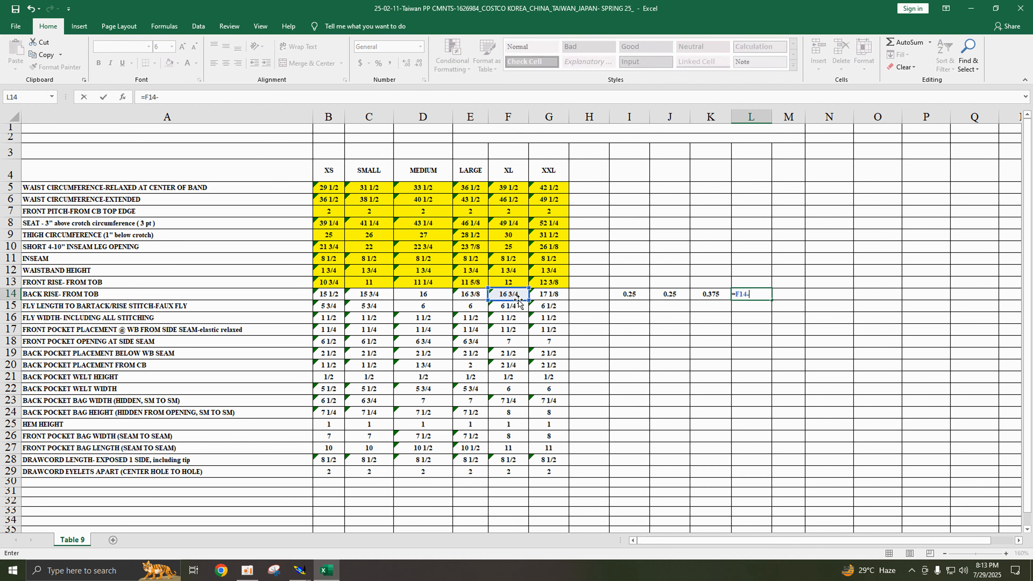
click(471, 294)
key(Return)
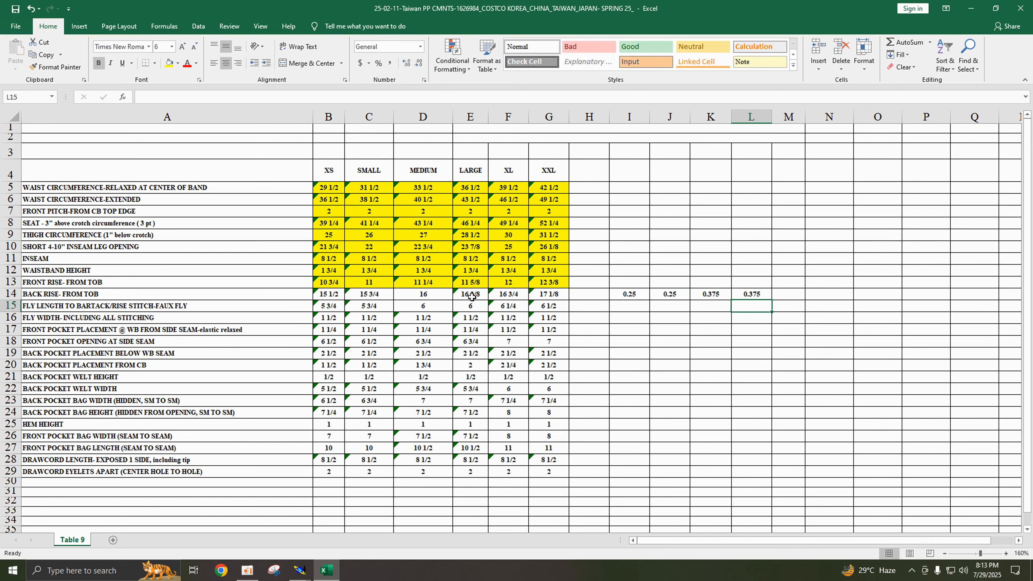
- Calculate the back rise difference between XXL and XL in M14 with =G14-F14
click(781, 296)
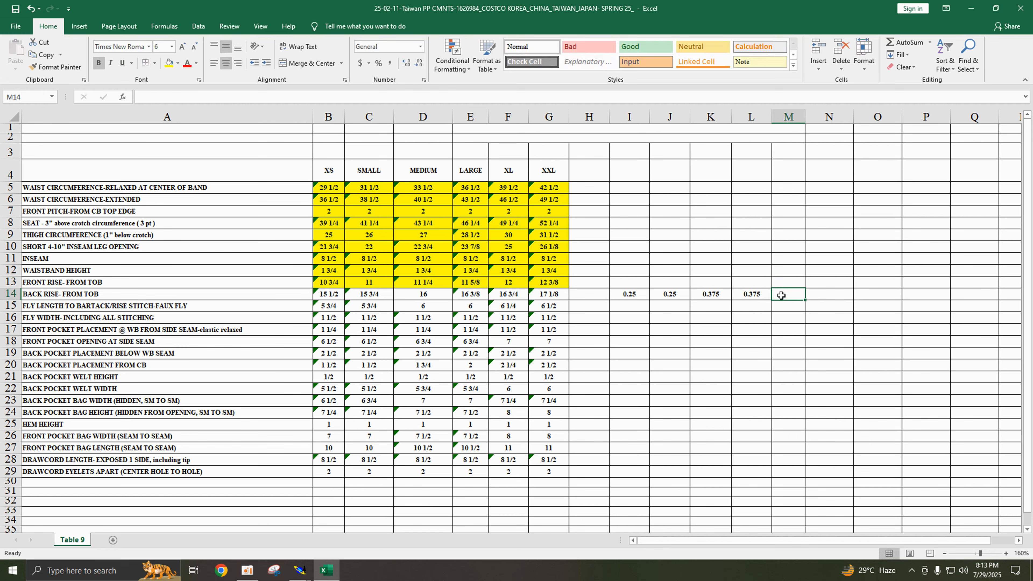
text(=)
click(561, 295)
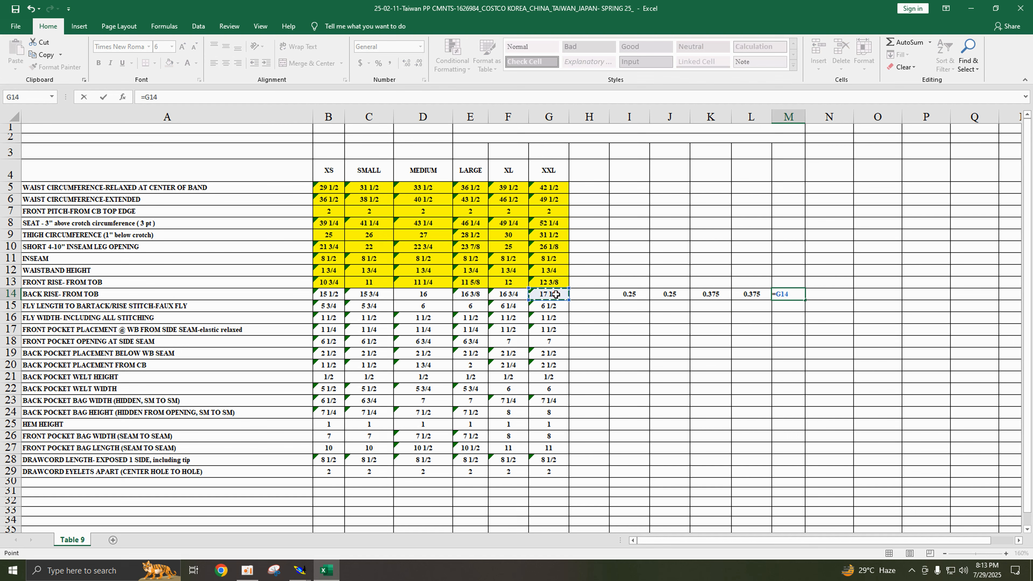
text(-)
click(505, 292)
key(Return)
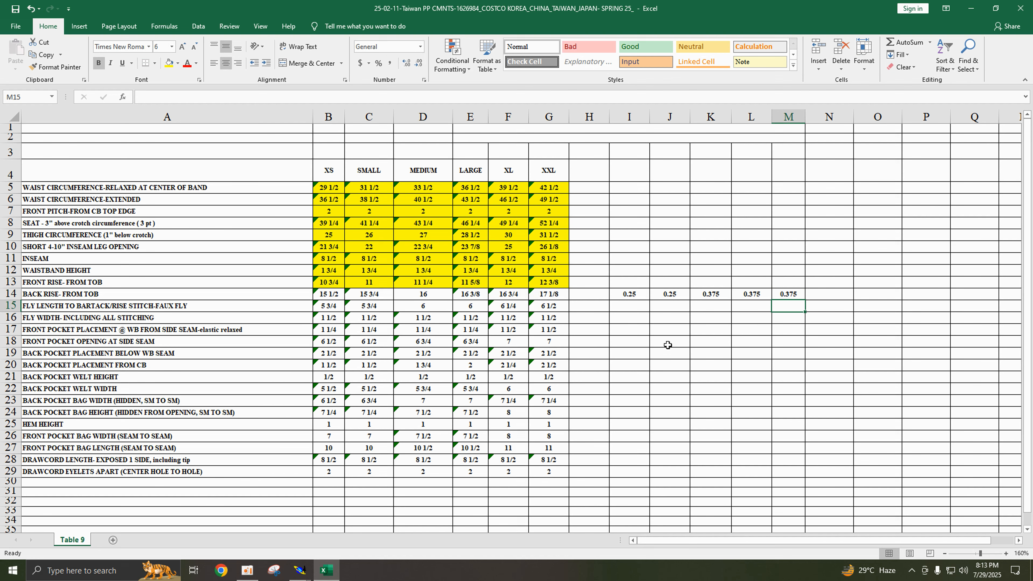
- Switch to Modaris and set ddx to -0.25 for the XS–S and S–M intervals at the measuring rectangle's lower-left corner
mouse_move(300, 570)
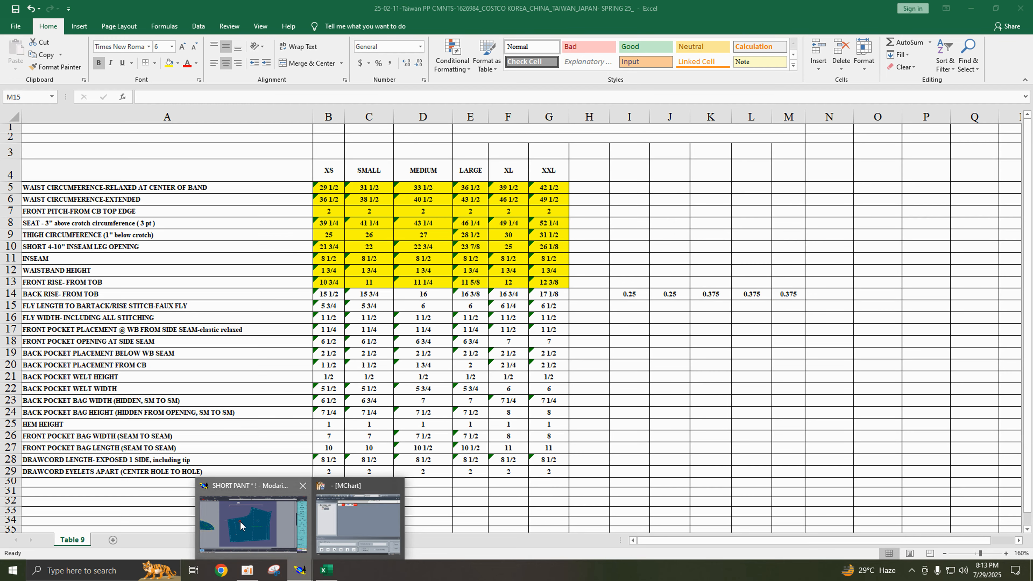
click(301, 505)
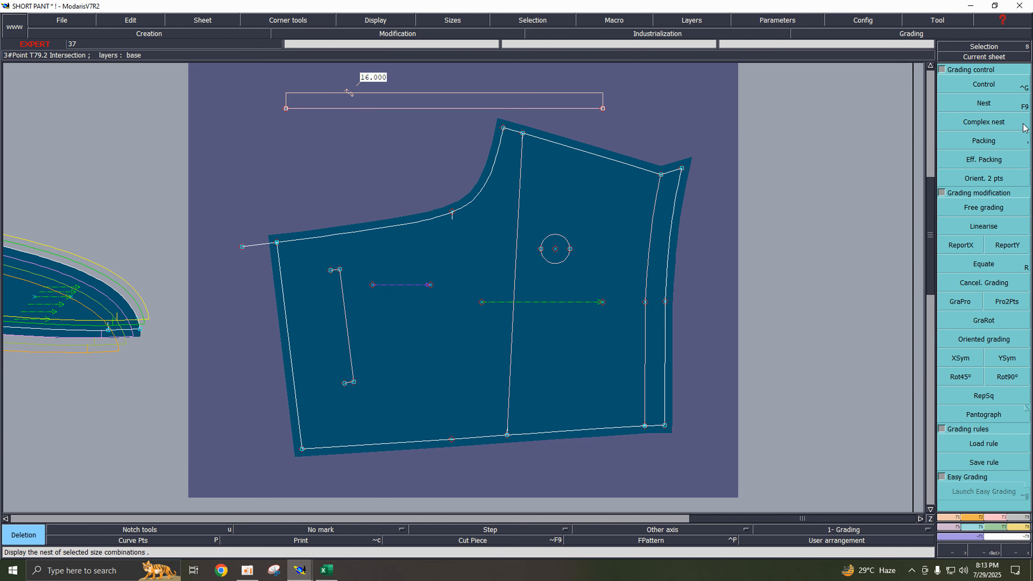
click(984, 85)
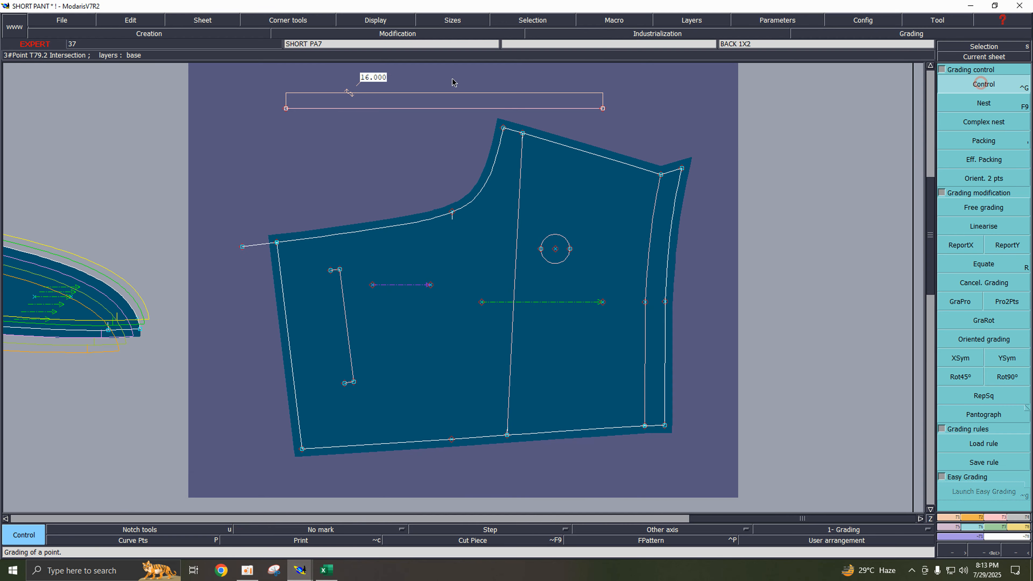
click(287, 109)
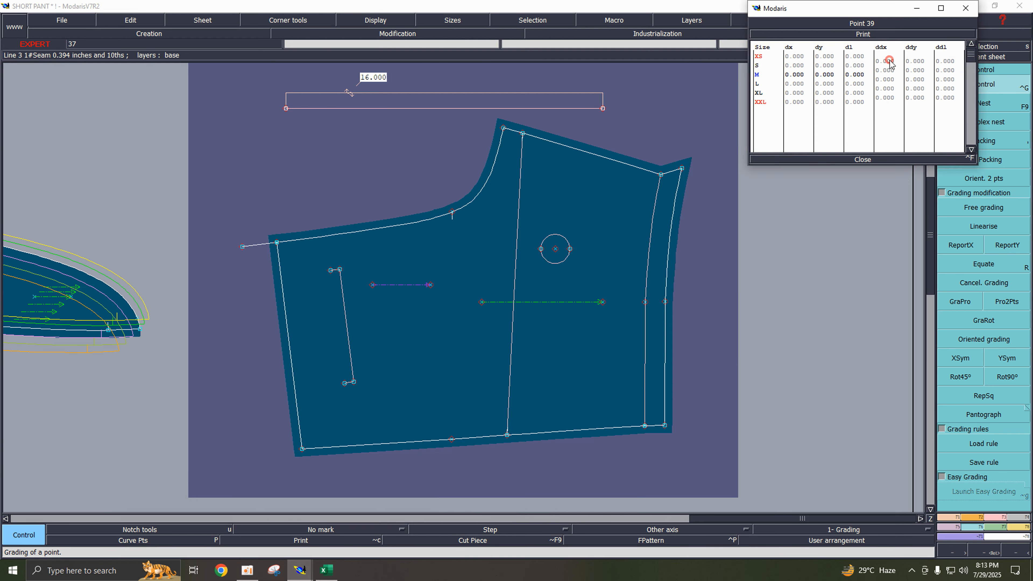
drag(890, 60, 890, 72)
text(-0)
text(.25)
key(Return)
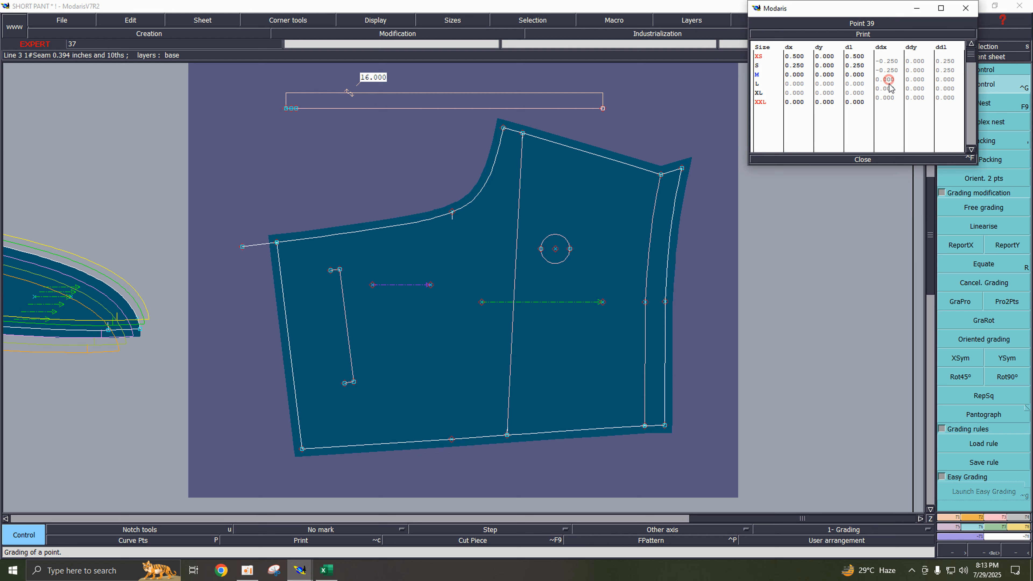
- Set ddx to -0.375 for the three intervals from M to XXL at the same rectangle corner and close the grading values
drag(887, 103, 887, 95)
text(-0.375)
key(Return)
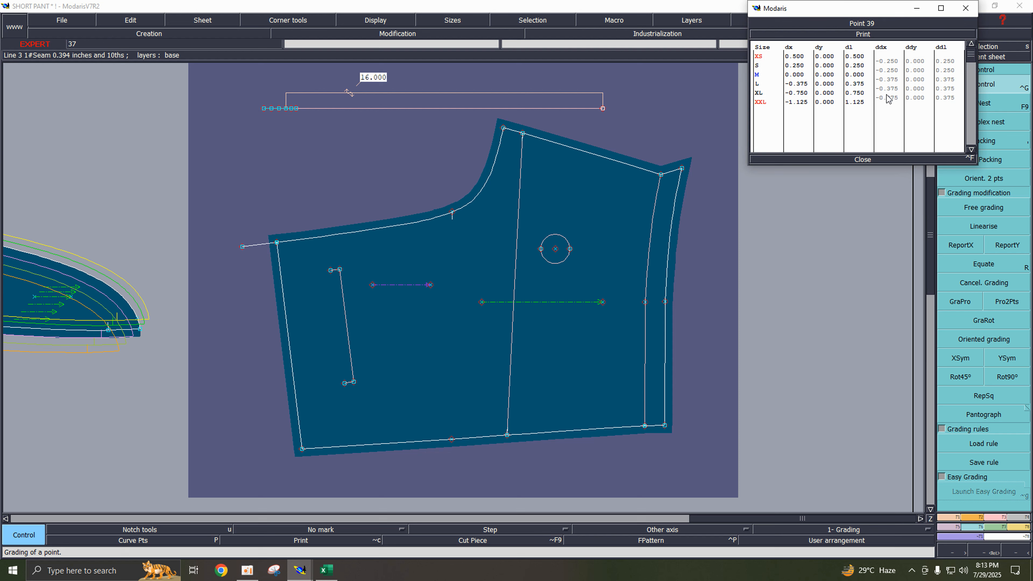
click(862, 159)
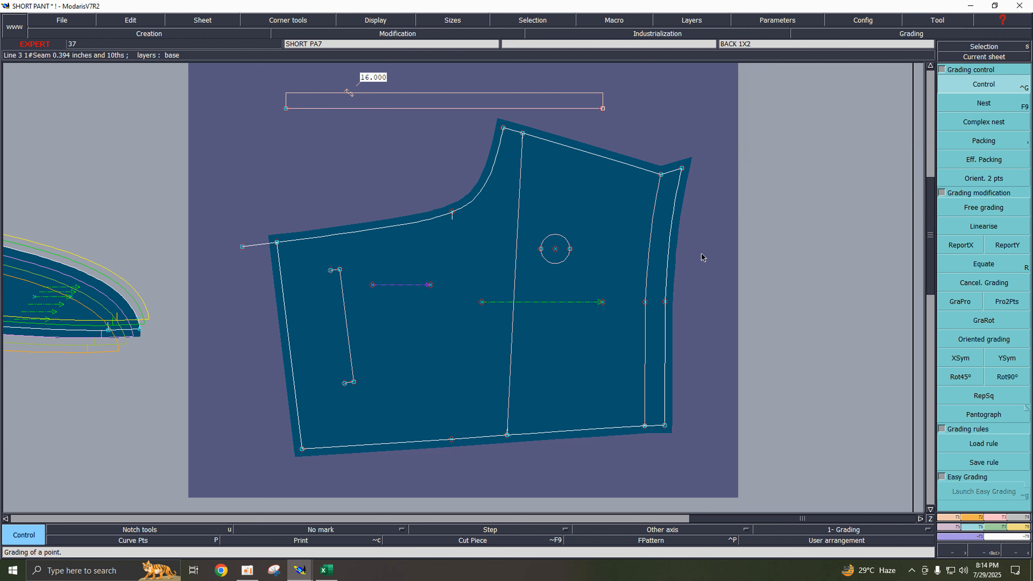
- Display the size nest and compare the measurement chart's rise for each size with the BACK RISE- FROM TOB row in Excel
key(F9)
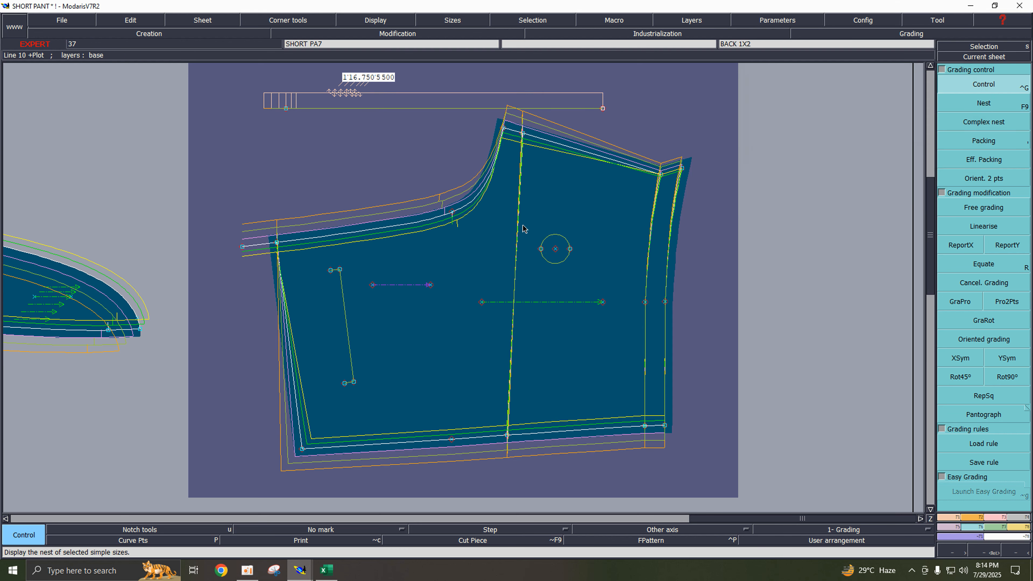
key(F10)
key(F10)
key(F8)
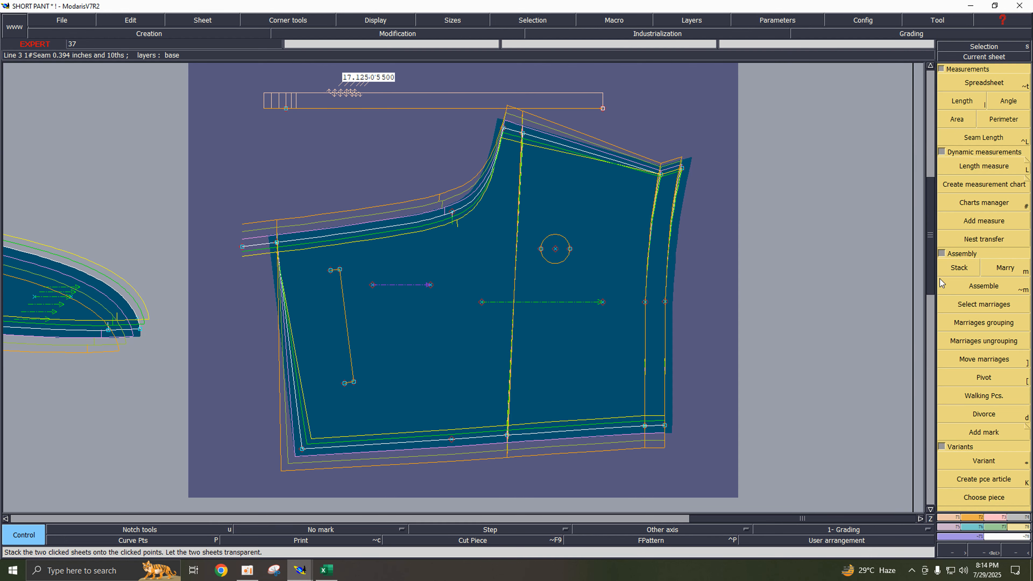
click(984, 200)
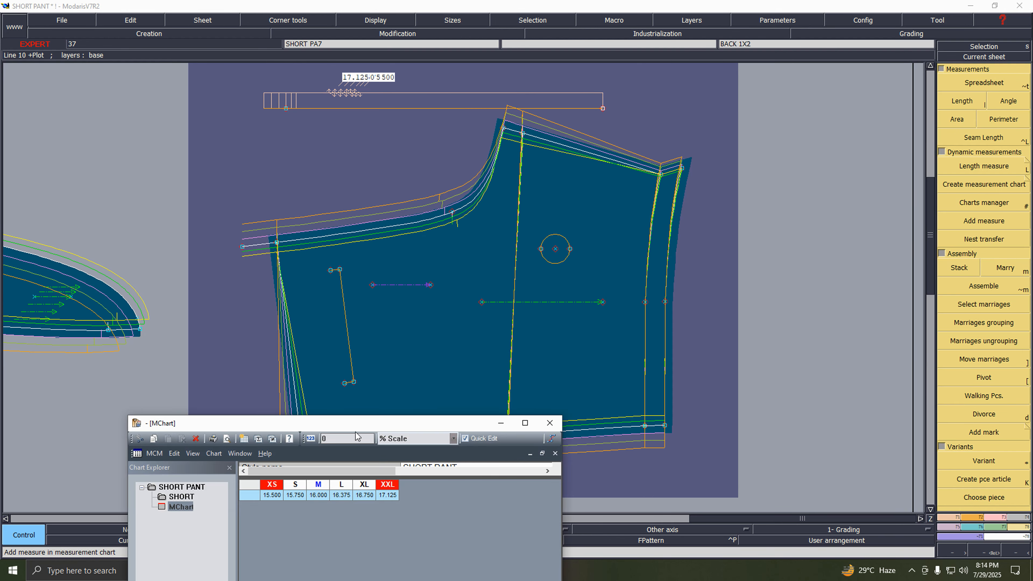
drag(337, 430, 617, 111)
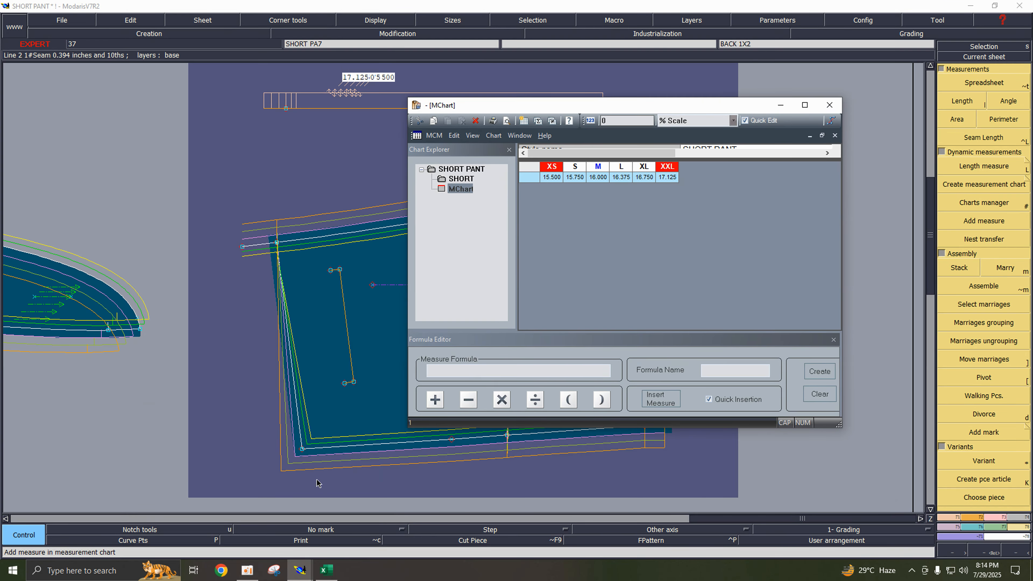
click(325, 569)
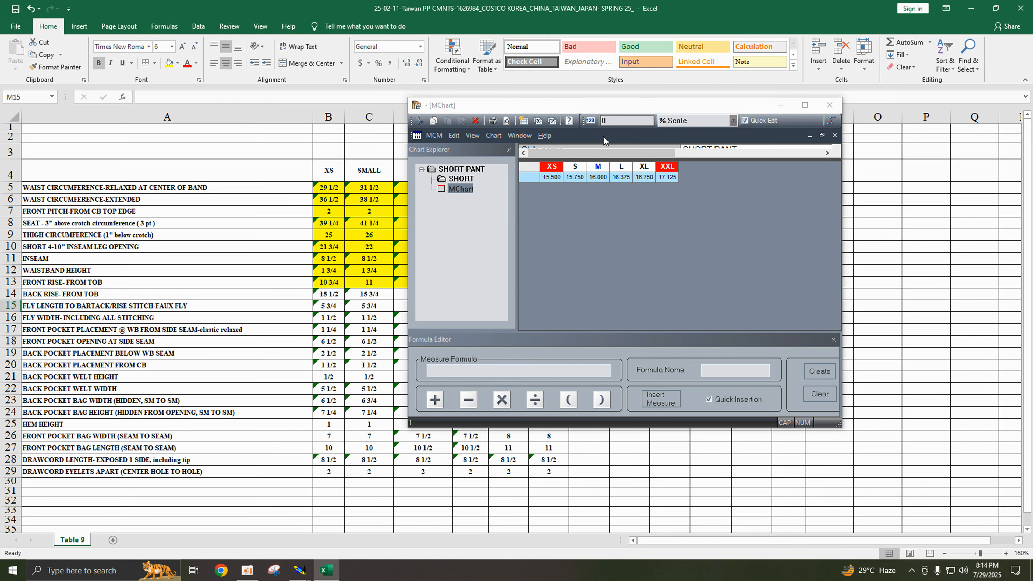
drag(617, 107, 778, 178)
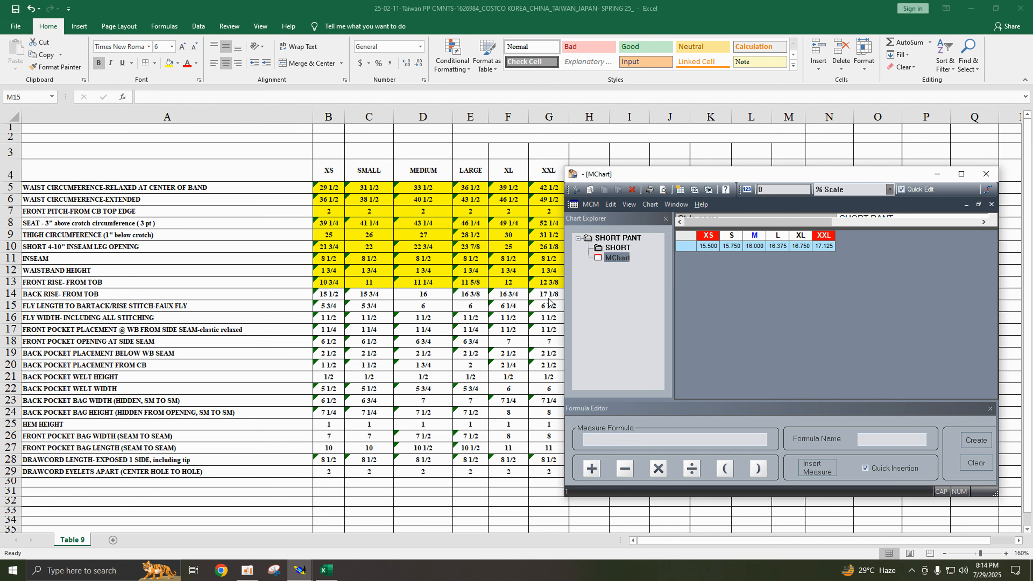
drag(753, 182, 700, 202)
- Return to Modaris, hide the nest, and create a developed point on the back rise curve near the crotch tip
click(300, 569)
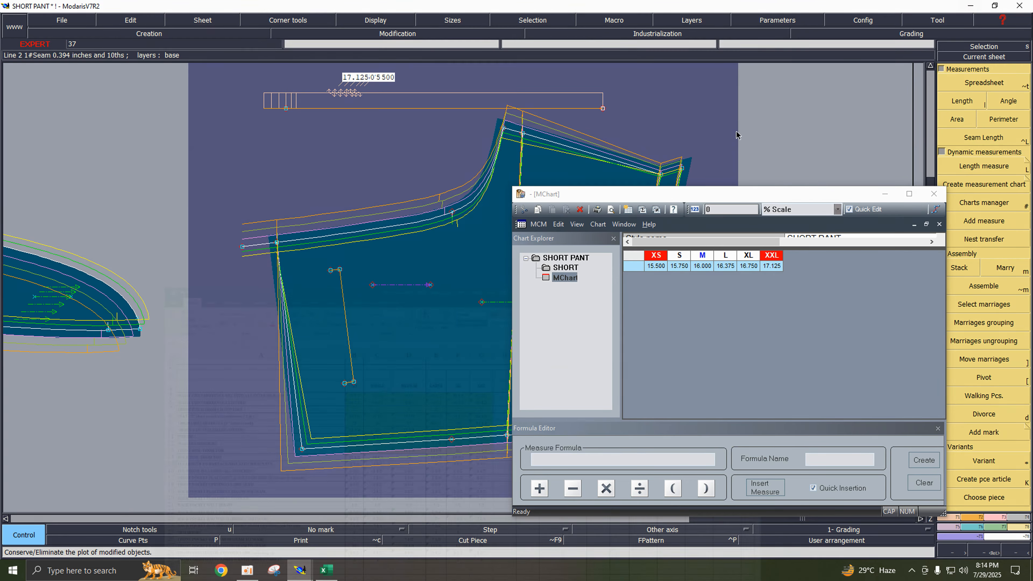
drag(697, 195, 564, 465)
click(716, 326)
key(F11)
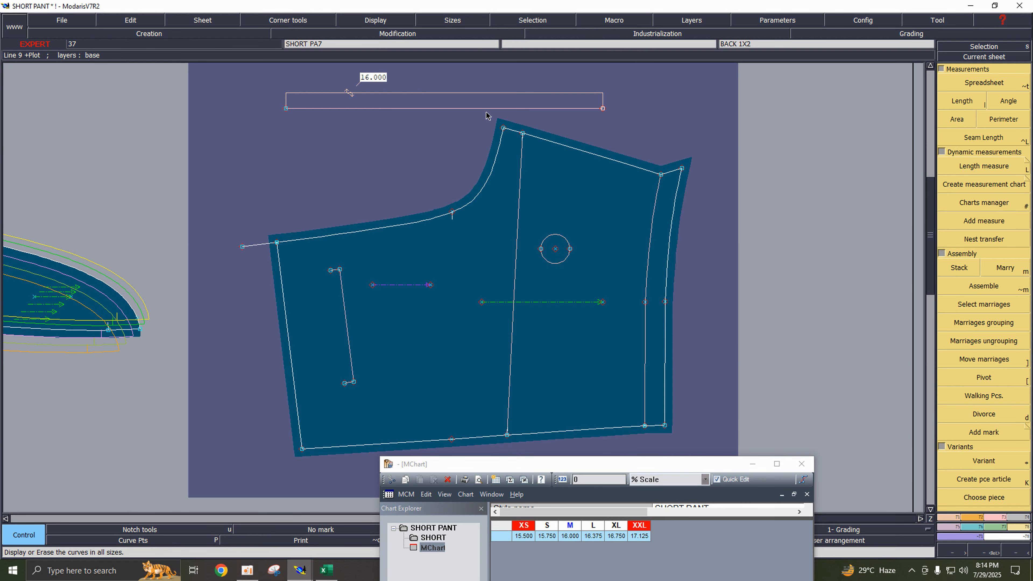
key(shift+d)
click(504, 128)
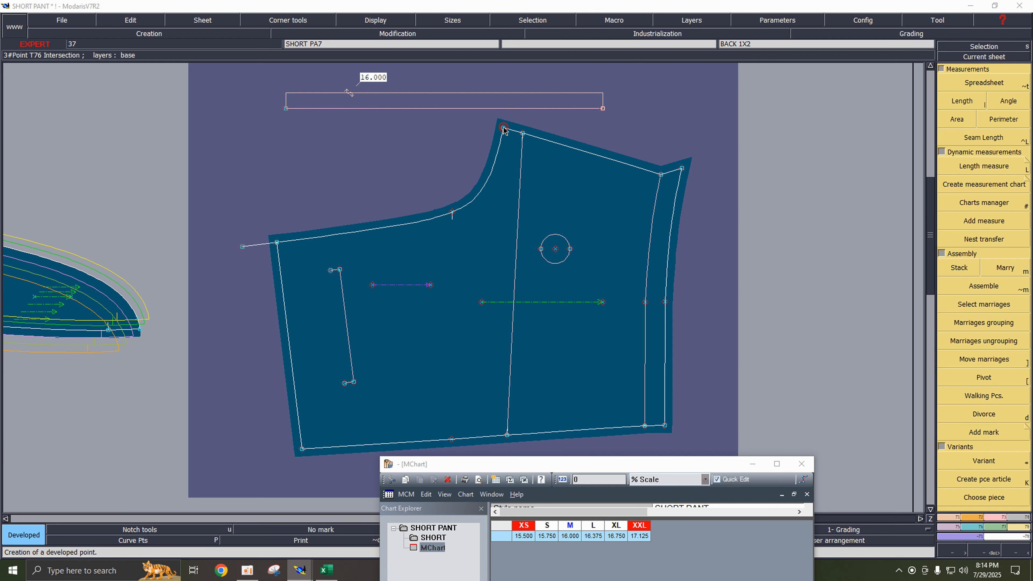
click(501, 139)
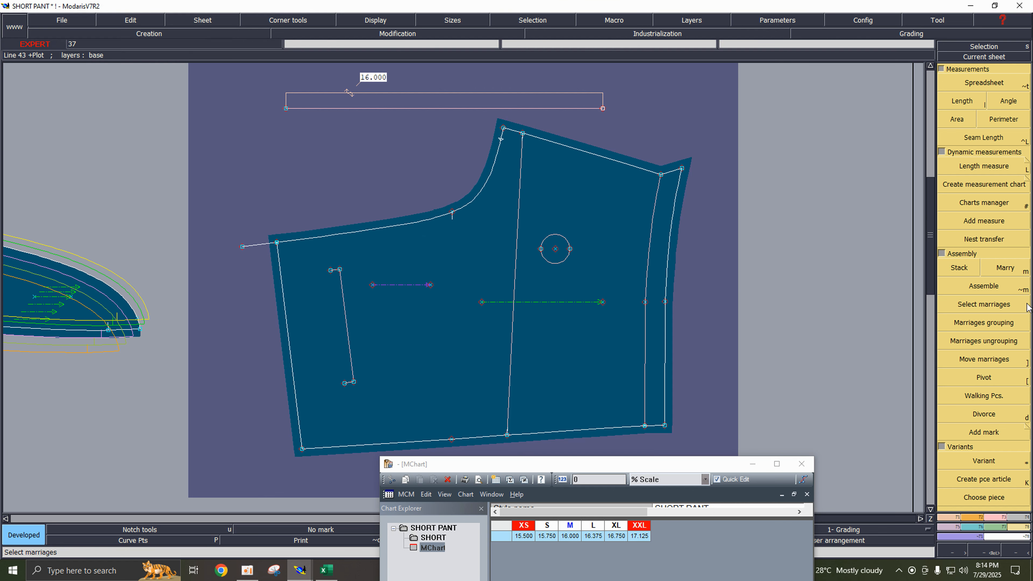
- Constrain the developed point on the back rise curve to the rectangle's length measure at 100% scale
key(F3)
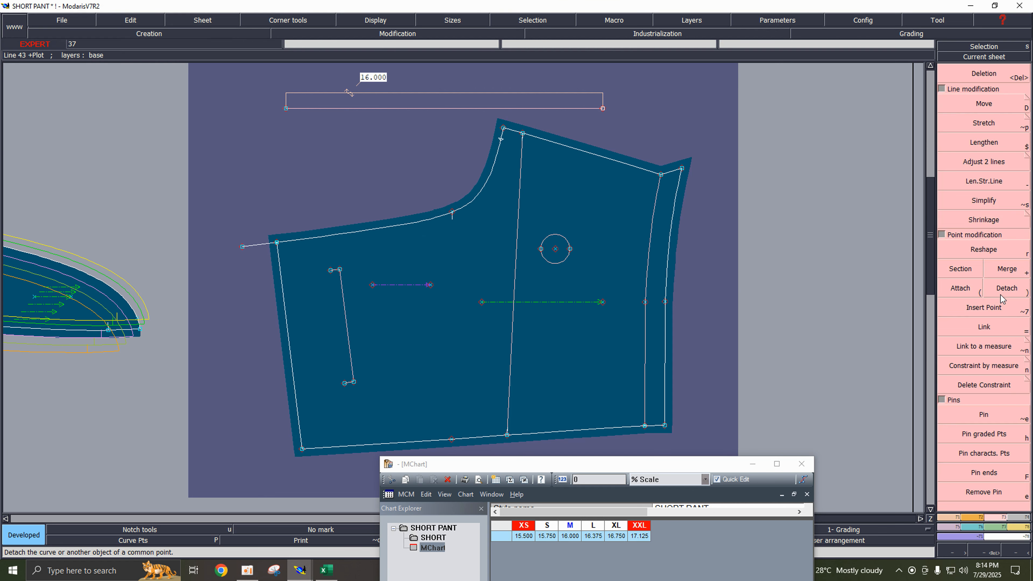
click(973, 368)
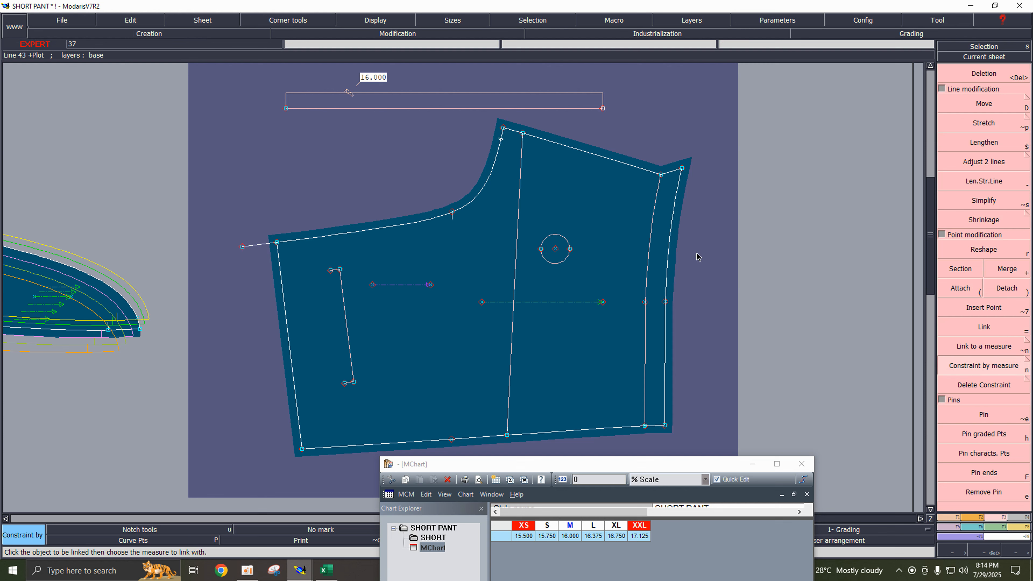
click(501, 140)
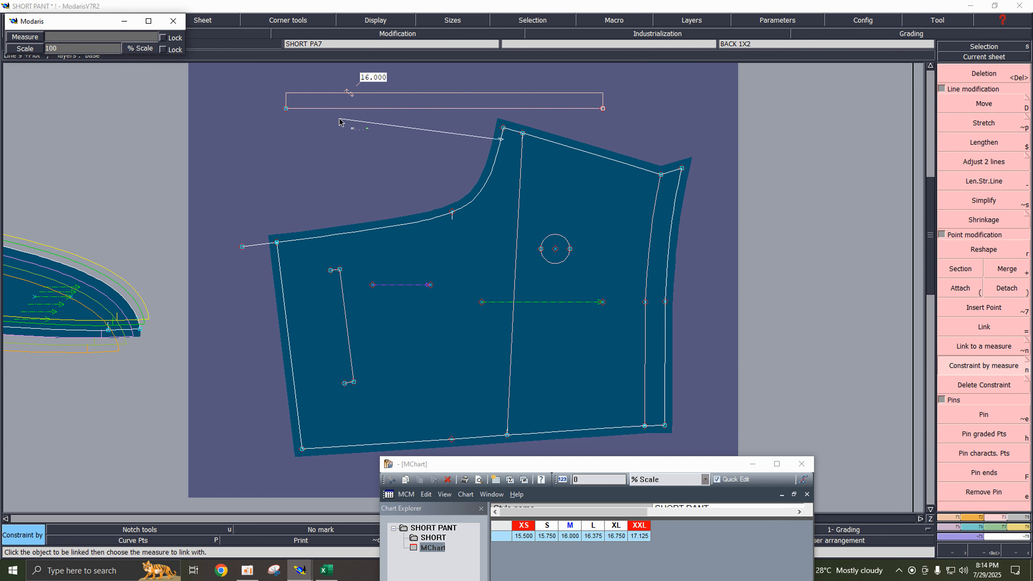
click(377, 94)
key(Return)
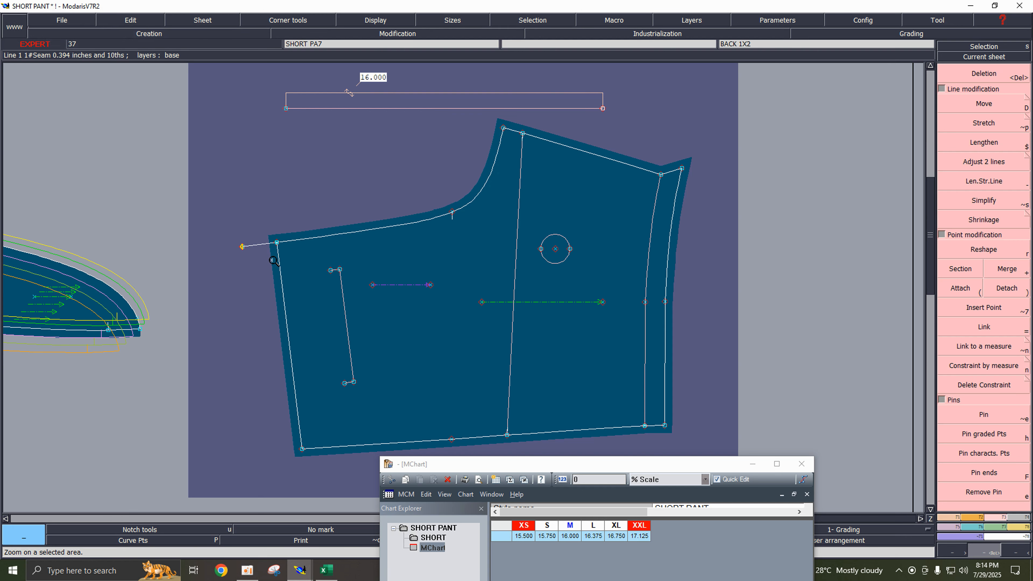
- Report the developed point's grading in X to the adjacent end point of the extended rise line and display the nest
click(751, 461)
key(Home)
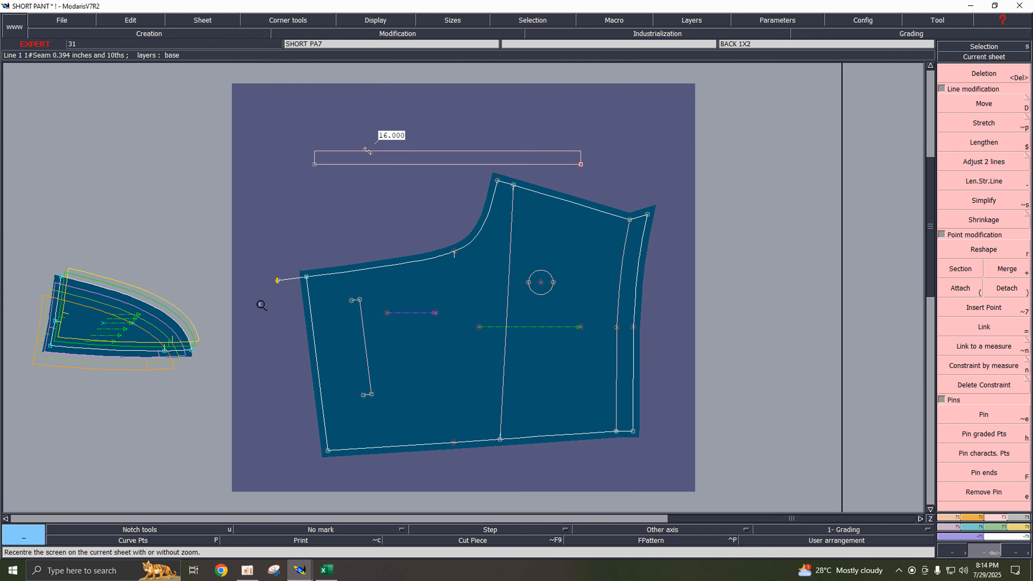
drag(249, 245, 442, 337)
drag(84, 166, 344, 277)
drag(132, 293, 444, 415)
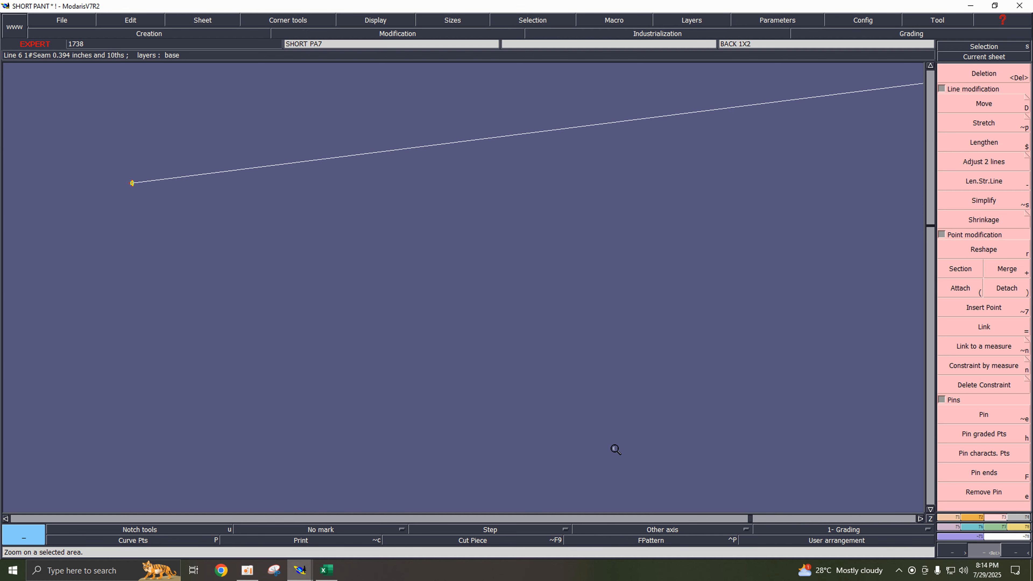
drag(82, 131, 450, 328)
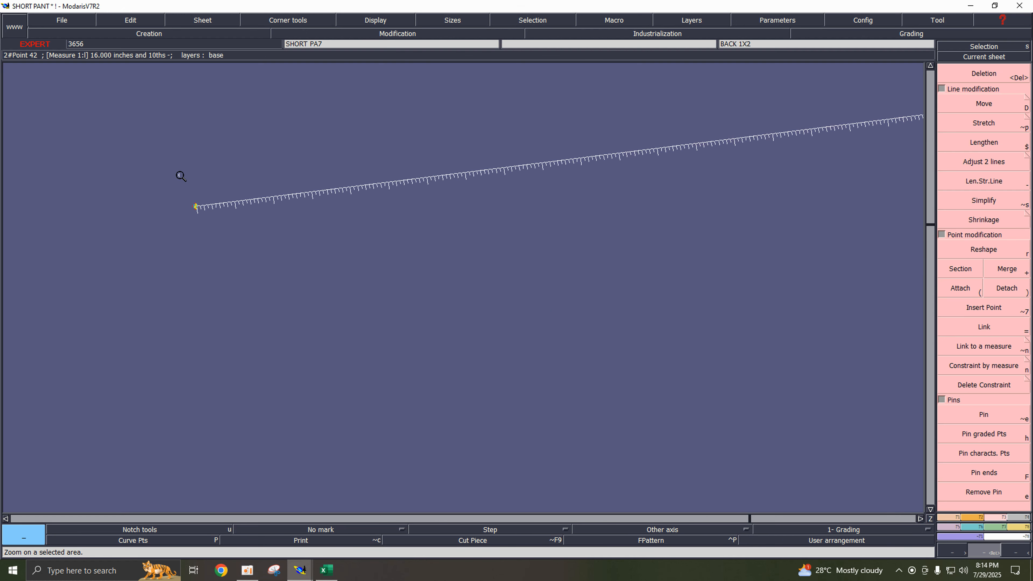
drag(134, 149, 472, 351)
drag(87, 110, 486, 322)
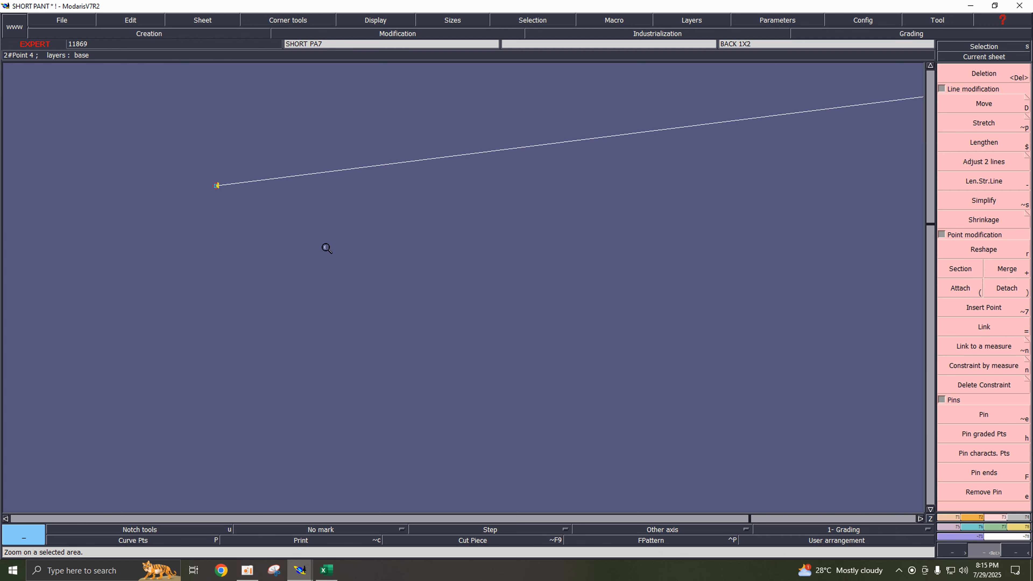
drag(74, 93, 509, 356)
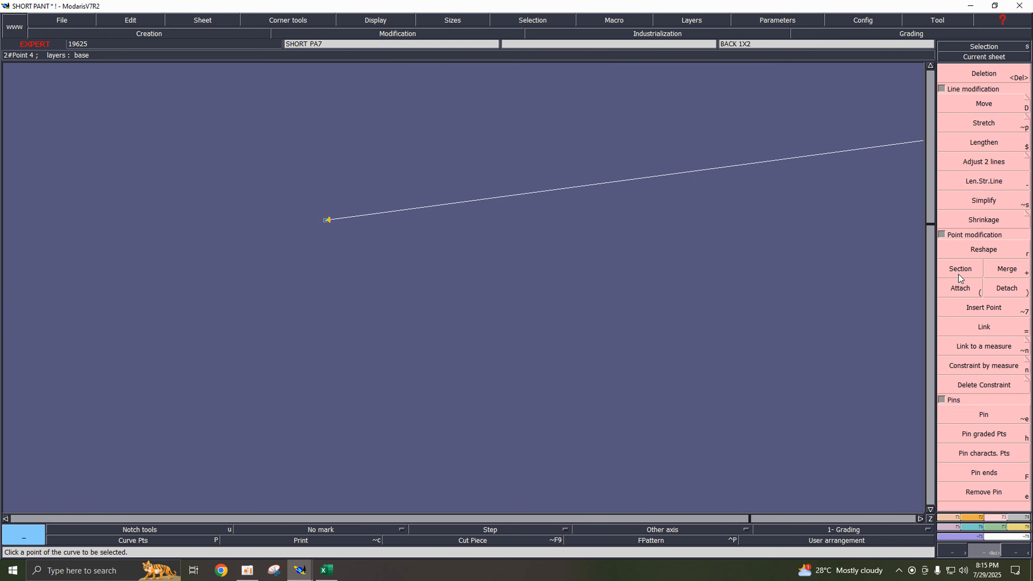
key(F6)
click(967, 245)
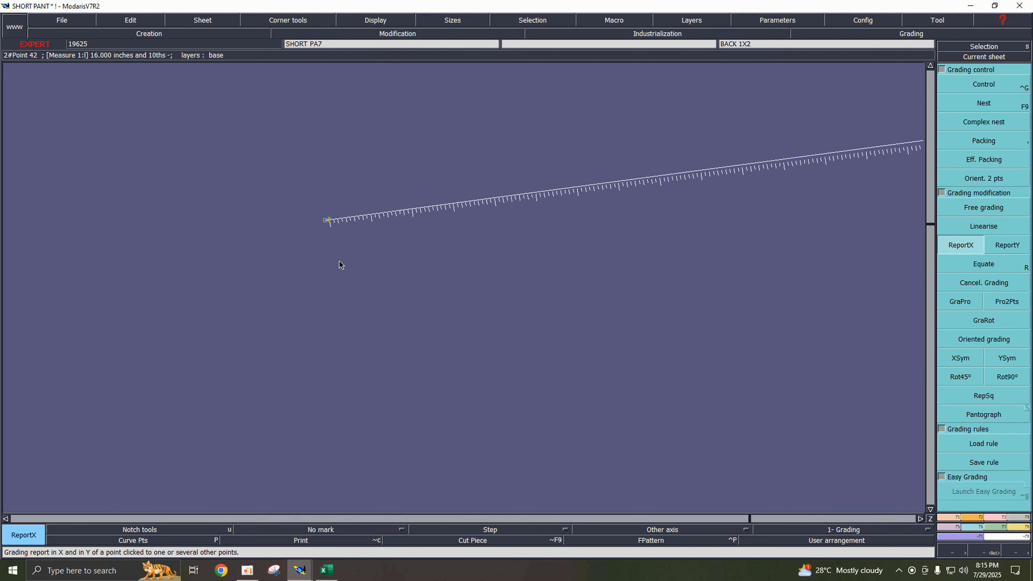
click(326, 222)
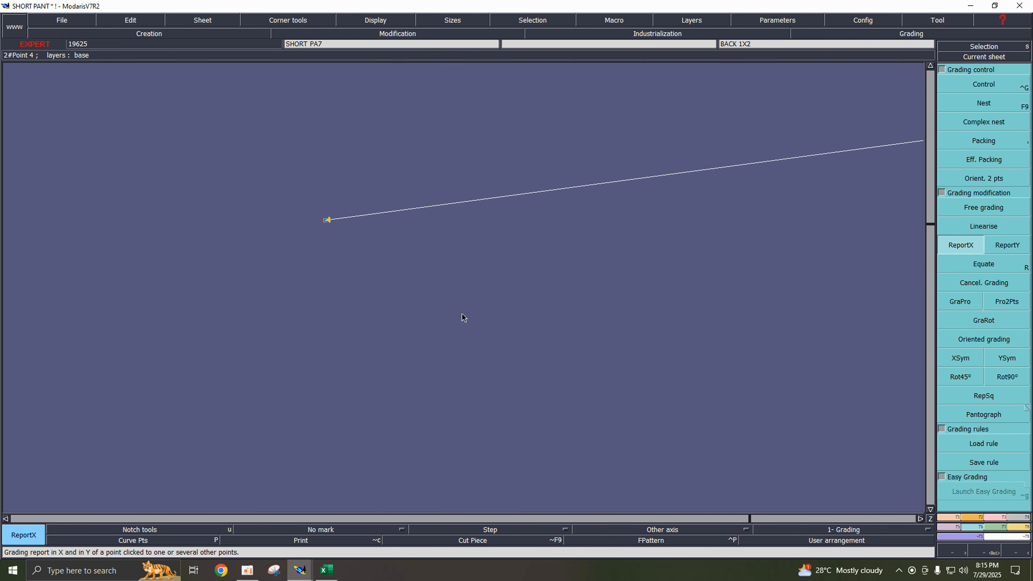
key(Home)
key(F9)
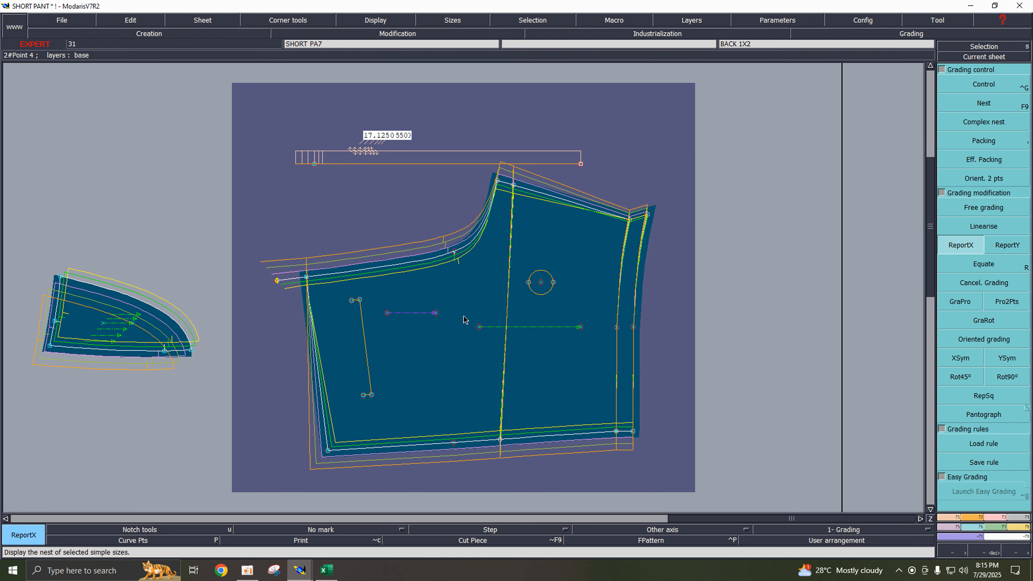
- Report the rise line end point's grading in X to the back piece's centre back waist corner
drag(293, 237, 340, 337)
key(z)
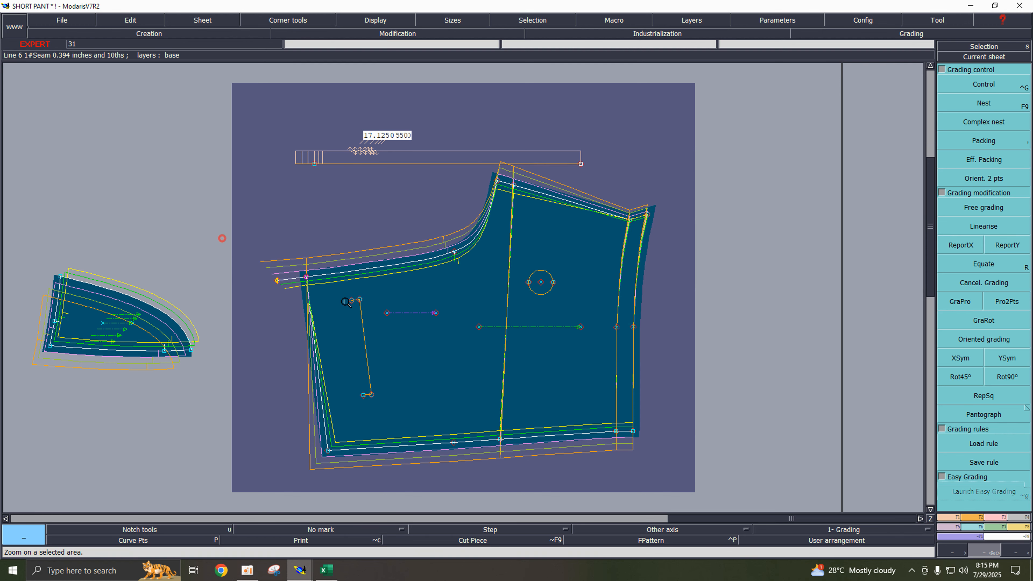
drag(222, 236, 422, 335)
click(957, 250)
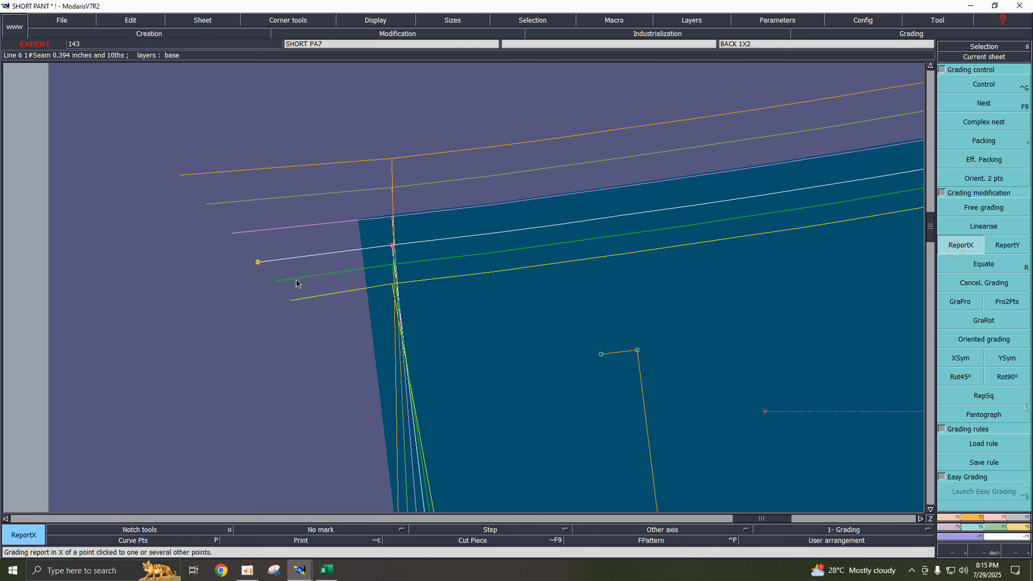
click(259, 264)
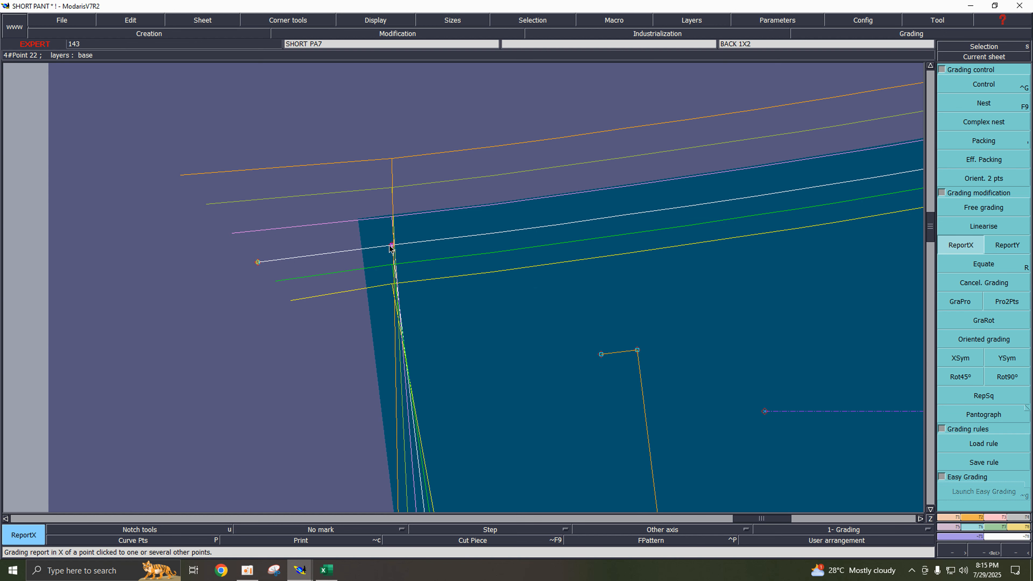
click(393, 246)
key(Home)
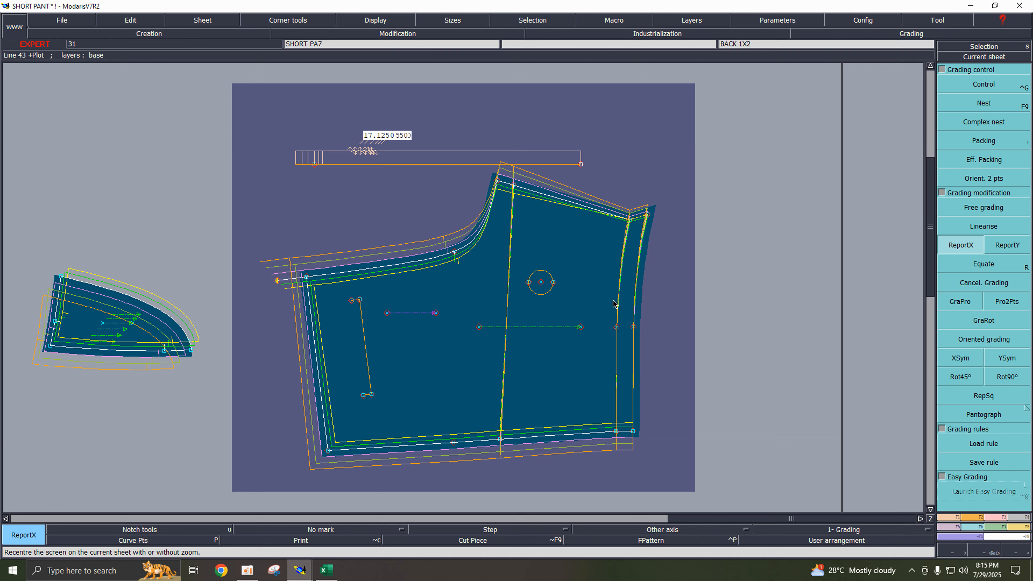
- Open the measurement chart manager to review the back rise lengths for all sizes alongside the graded piece
key(F8)
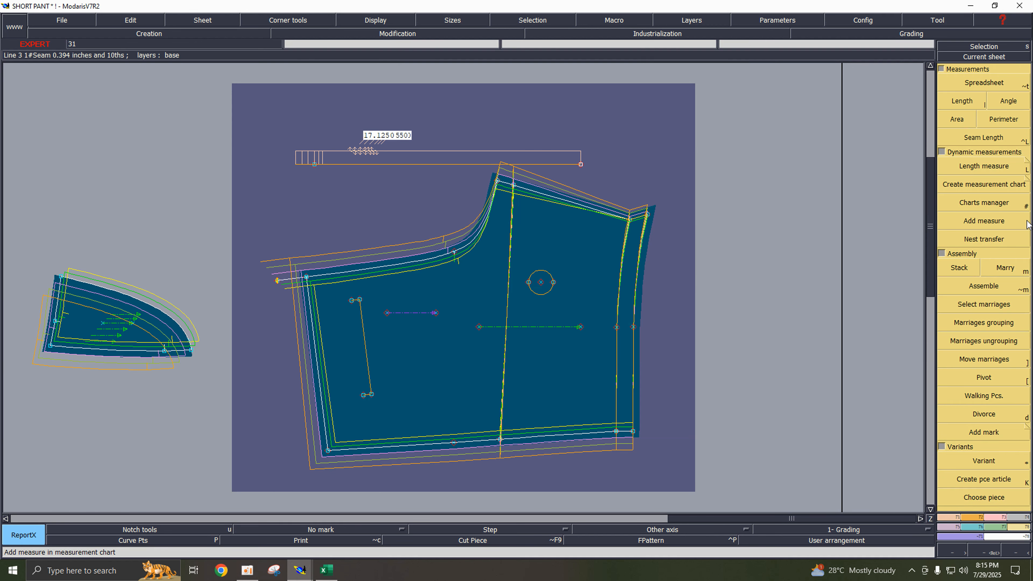
click(982, 204)
drag(570, 464, 336, 413)
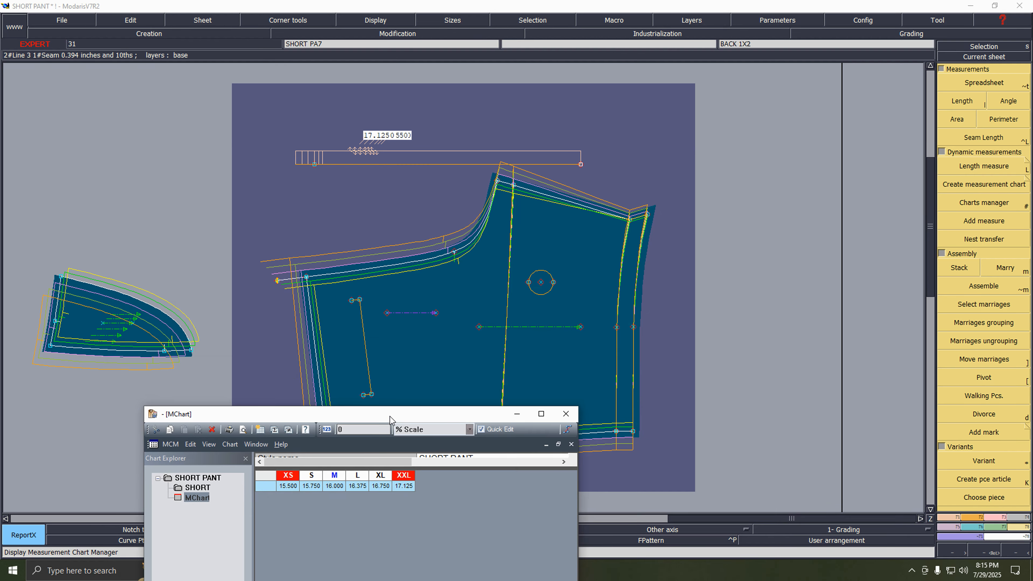
- Add a dynamic length measure along the extended back rise curve, then remove both length measures from the measurement chart
key(shift+l)
click(411, 264)
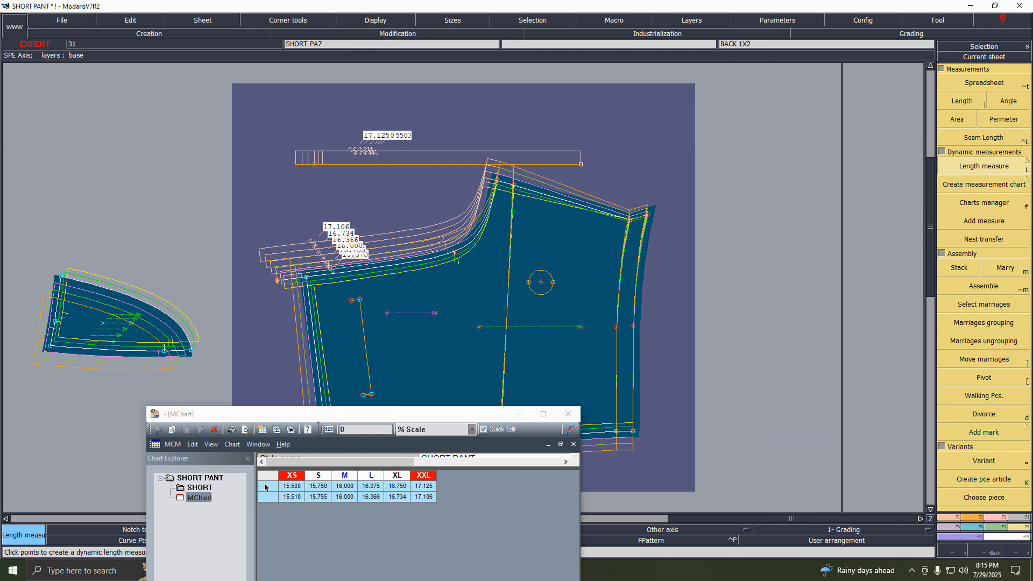
drag(265, 484, 266, 495)
key(Delete)
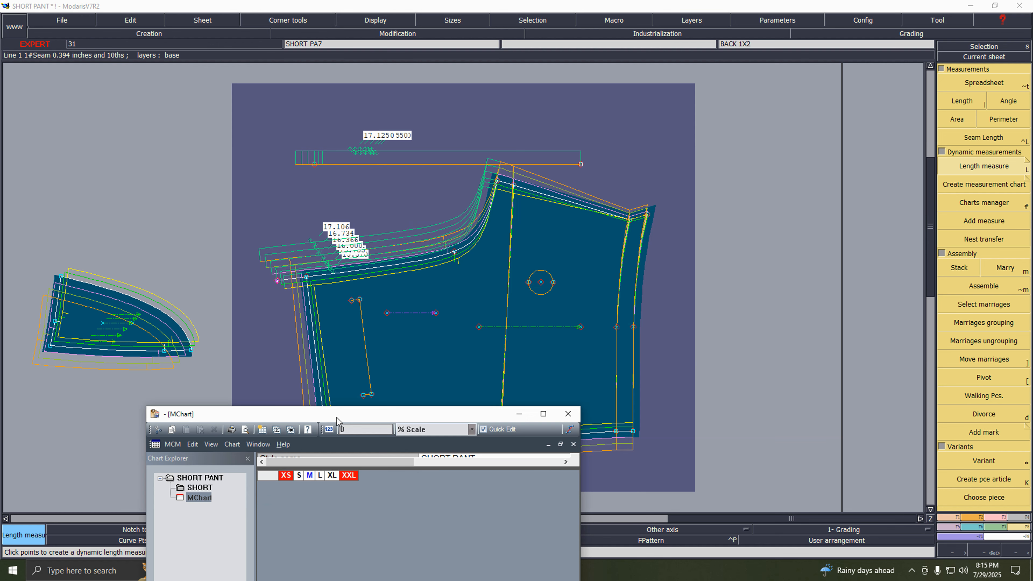
drag(337, 420, 459, 493)
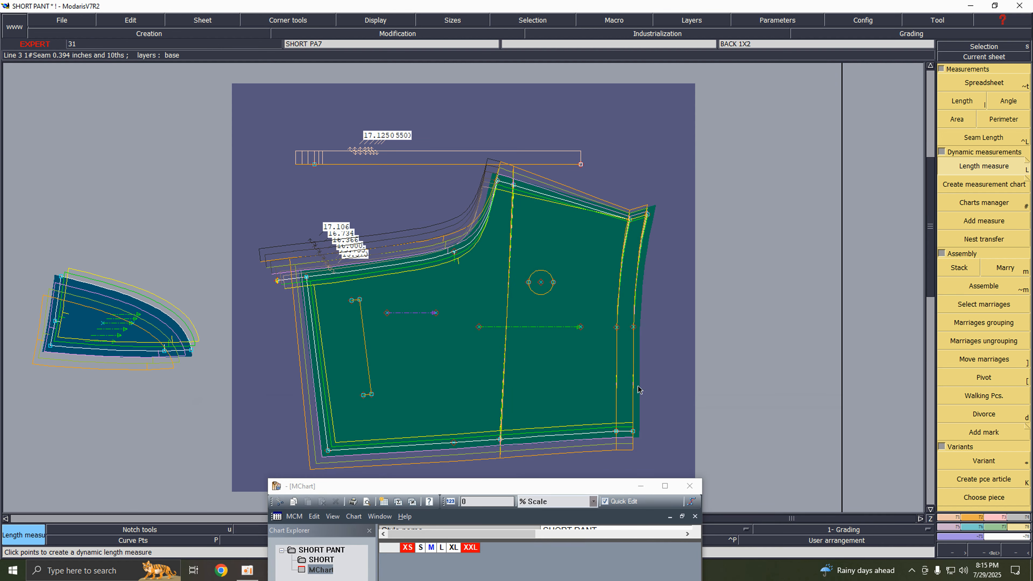
- Hide the graded nest and trim the extended back rise line to the back piece's waistline with Adjust 2 lines
click(686, 360)
key(F10)
key(Delete)
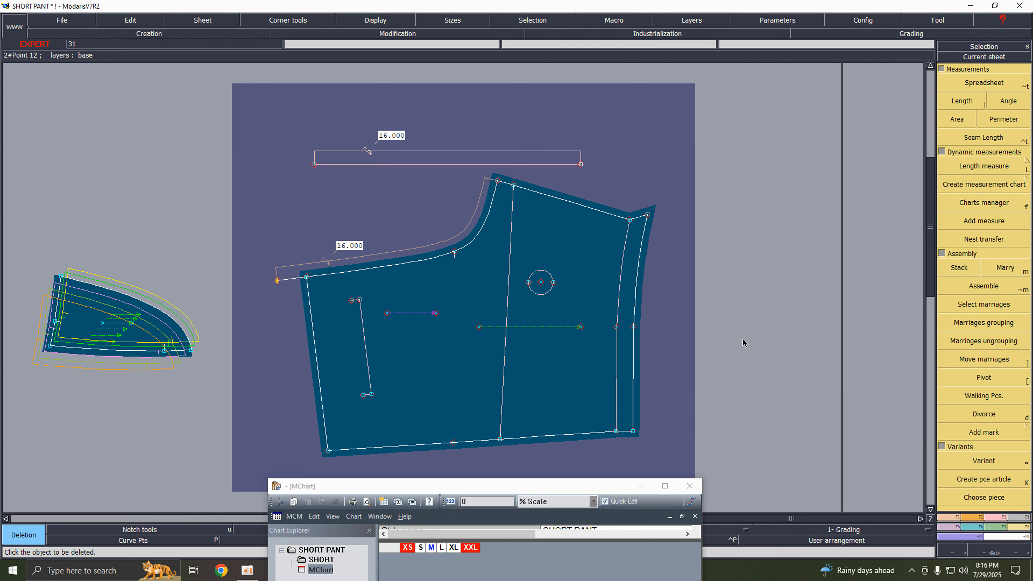
key(F3)
click(983, 160)
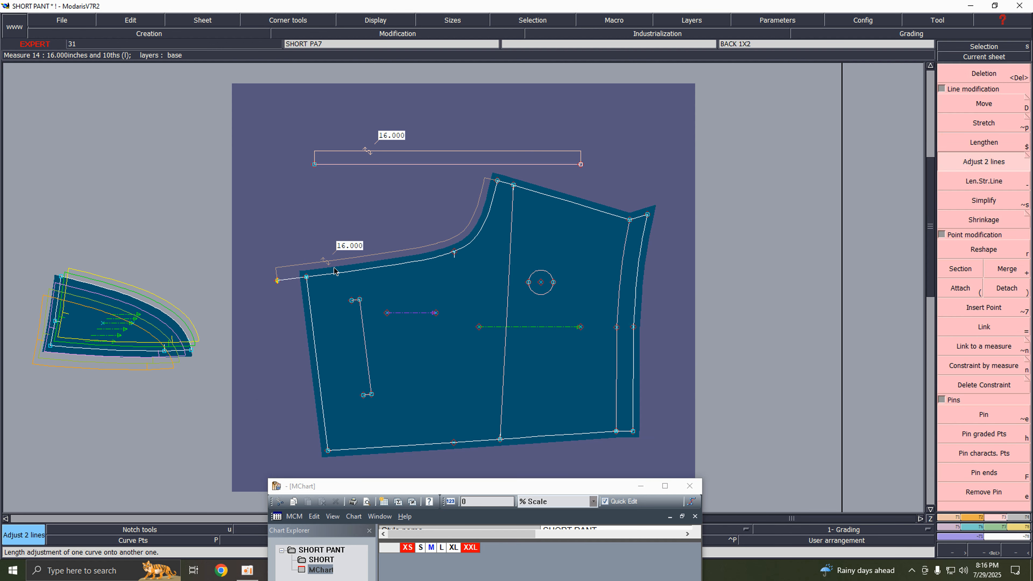
click(322, 274)
click(310, 302)
- Delete the leftover rise point, the back rise measure and the helper rectangle's line, and close the measurement chart manager
key(Delete)
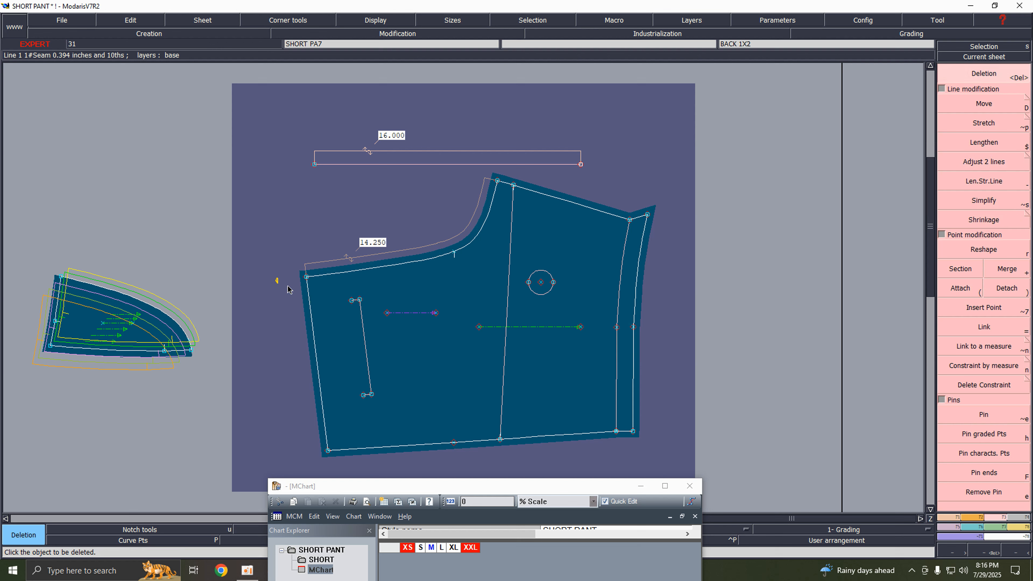
click(376, 243)
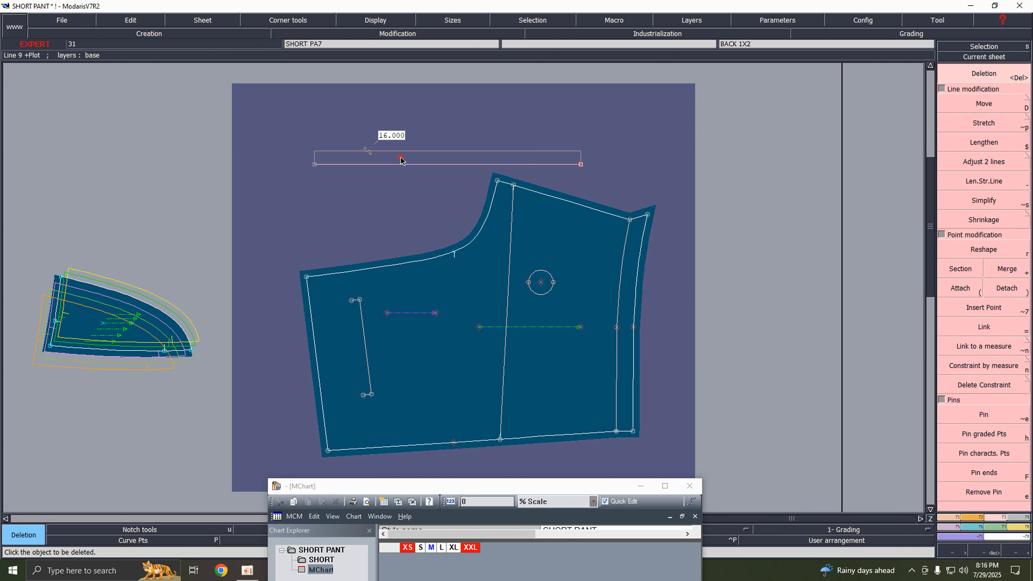
click(405, 166)
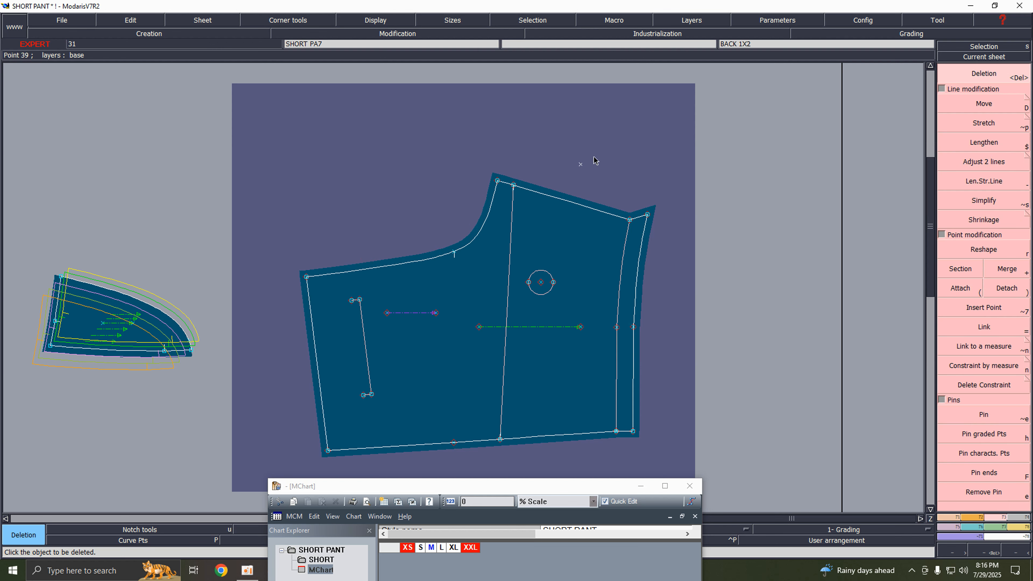
click(690, 486)
- Display the nest and draw a straight vertical Bezier line from the back piece's side seam point to the back rise curve
key(space)
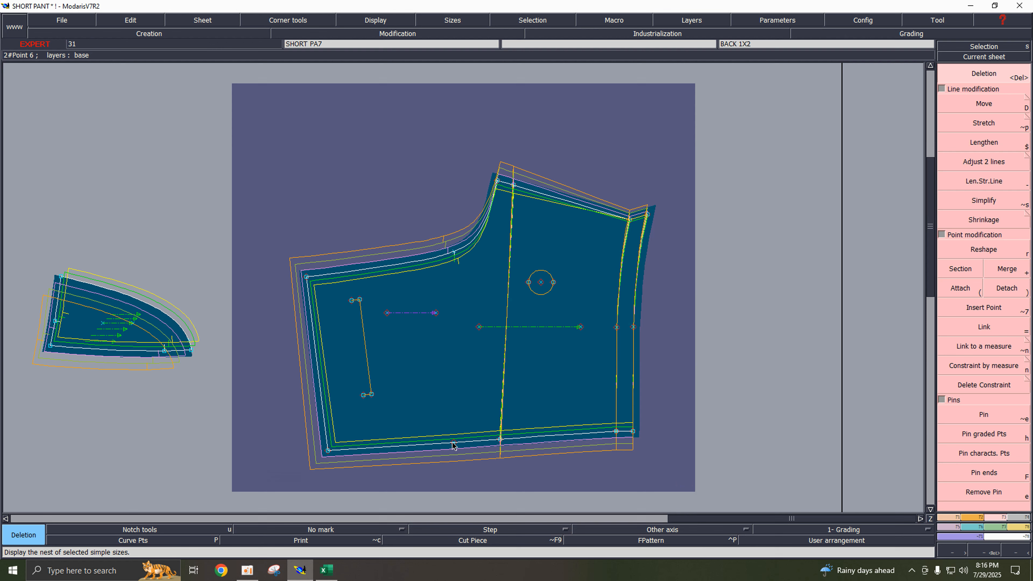
key(3)
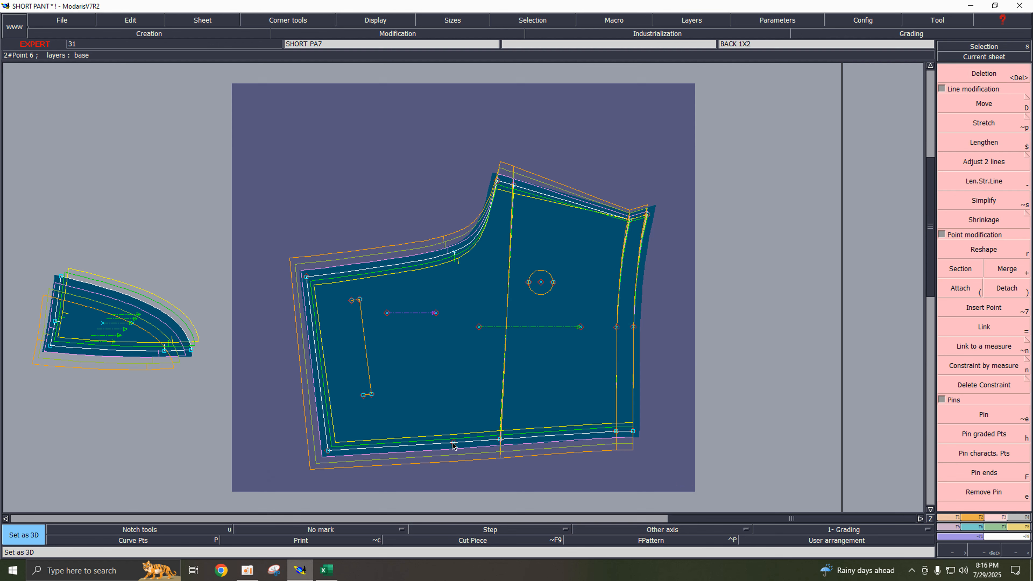
key(b)
click(453, 442)
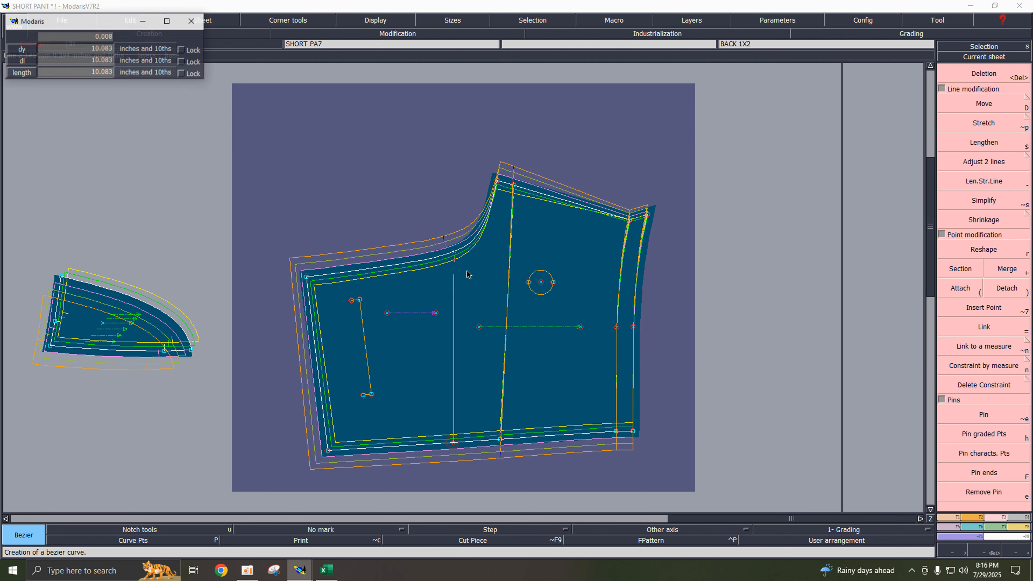
ctrl+click(472, 254)
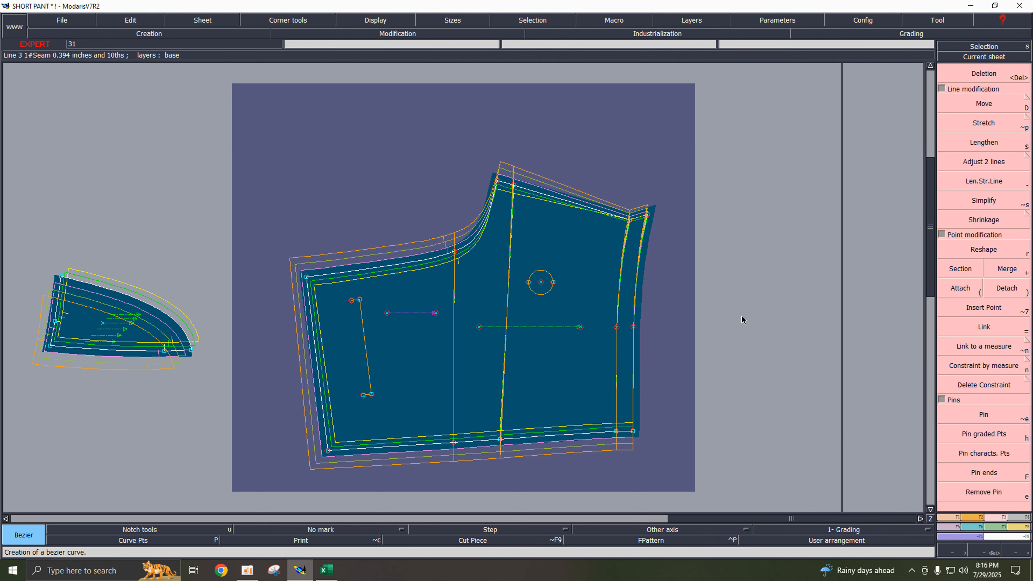
- Arrange all the sheets on the desk and save the SHORT PANT model over its existing files
key(j)
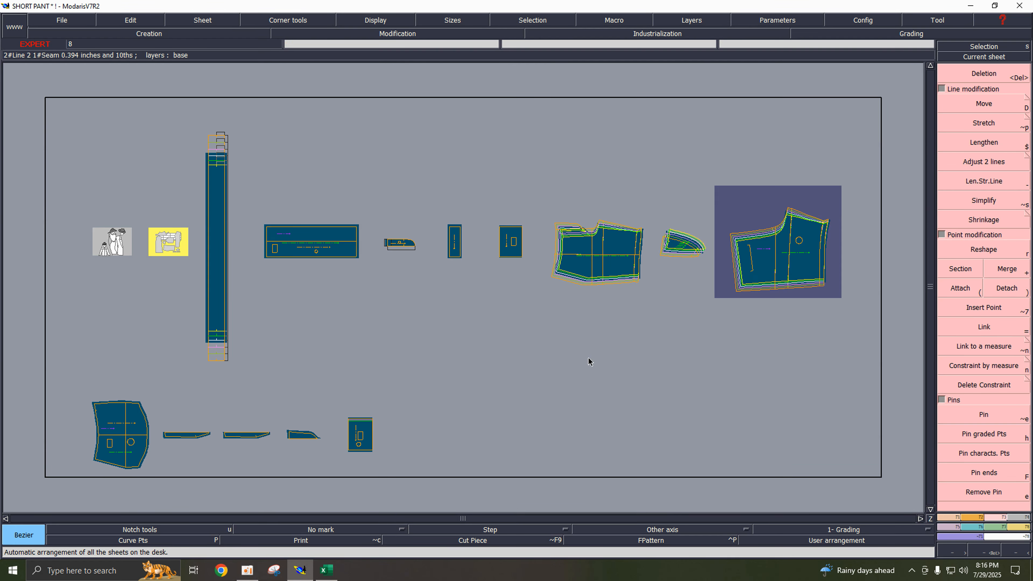
key(ctrl+s)
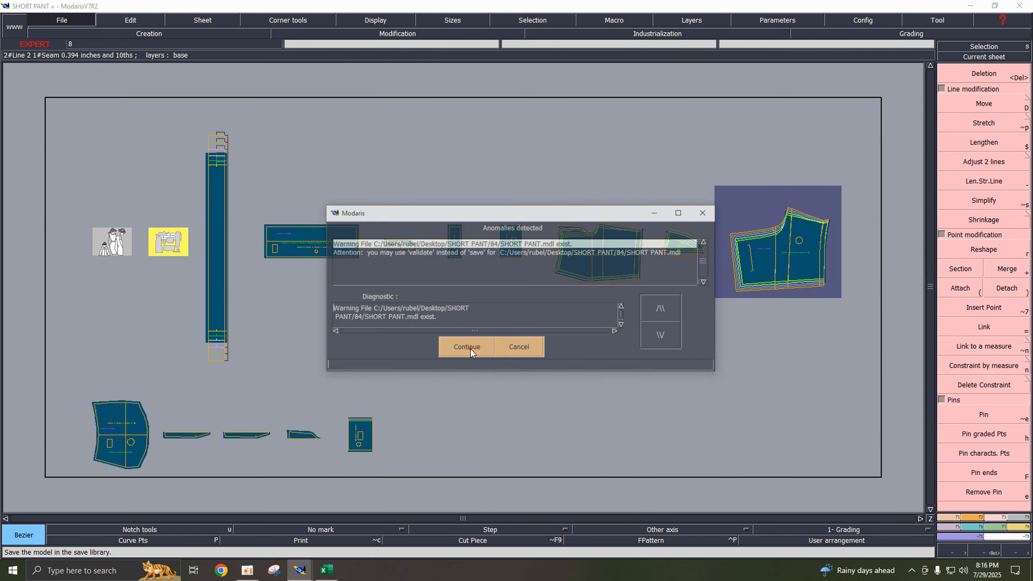
click(468, 348)
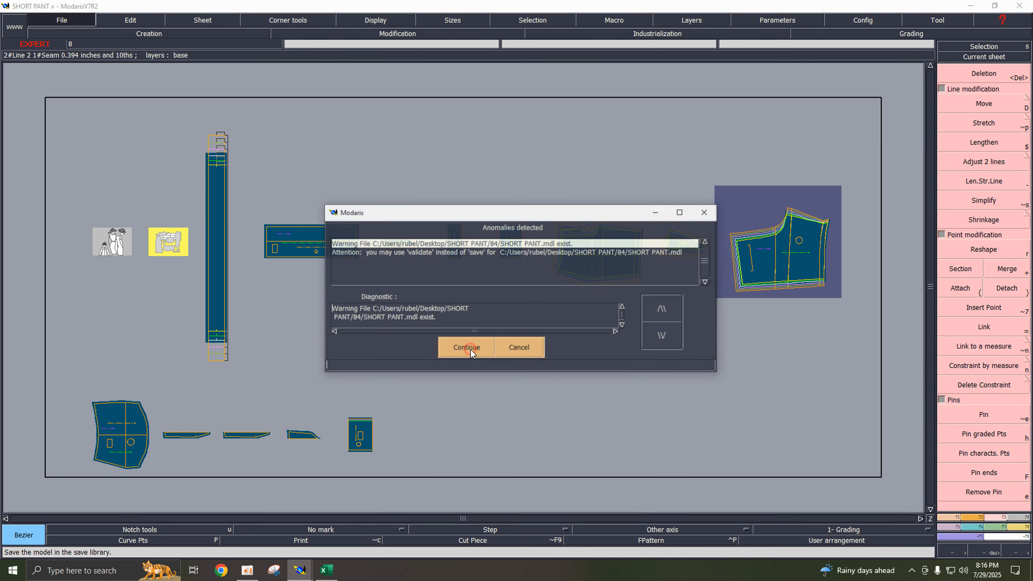
click(470, 349)
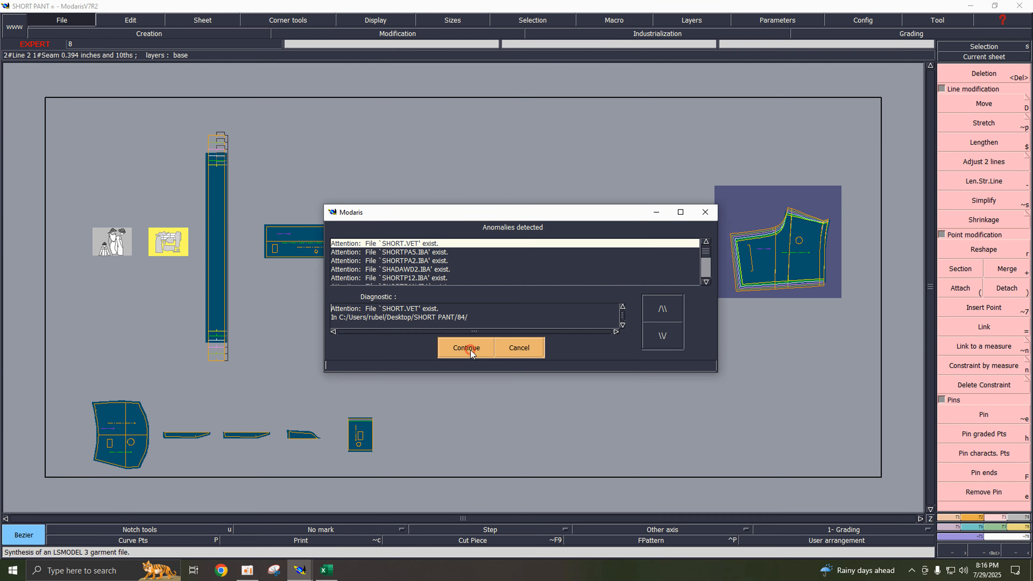
click(469, 349)
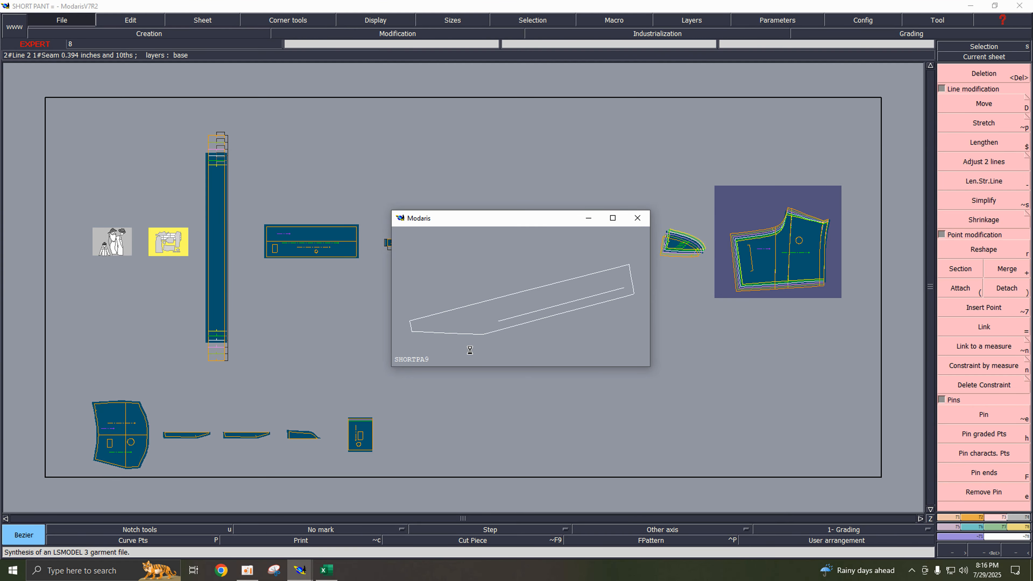